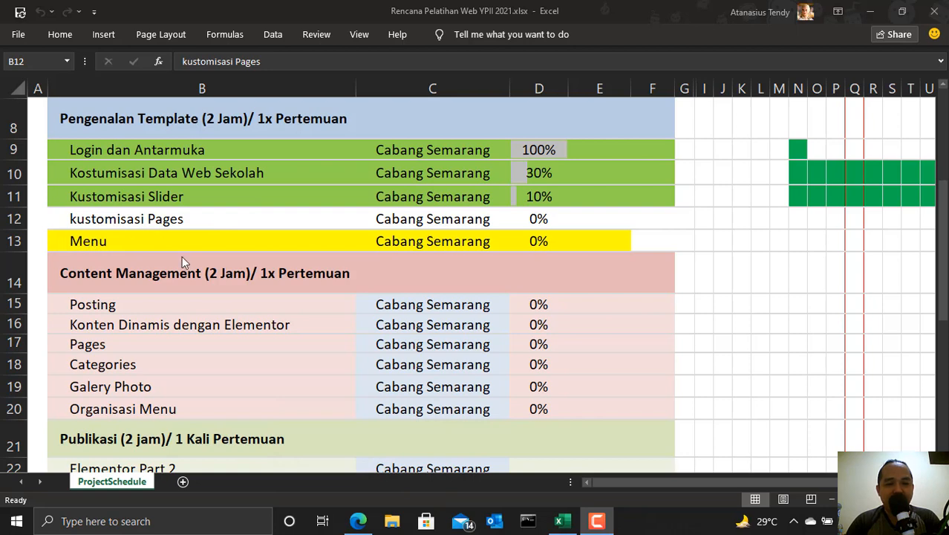
Step: Switch to Edge and examine the school website's home page and its navigation, including the About Us submenus and the Our People entries
left_click(356, 521)
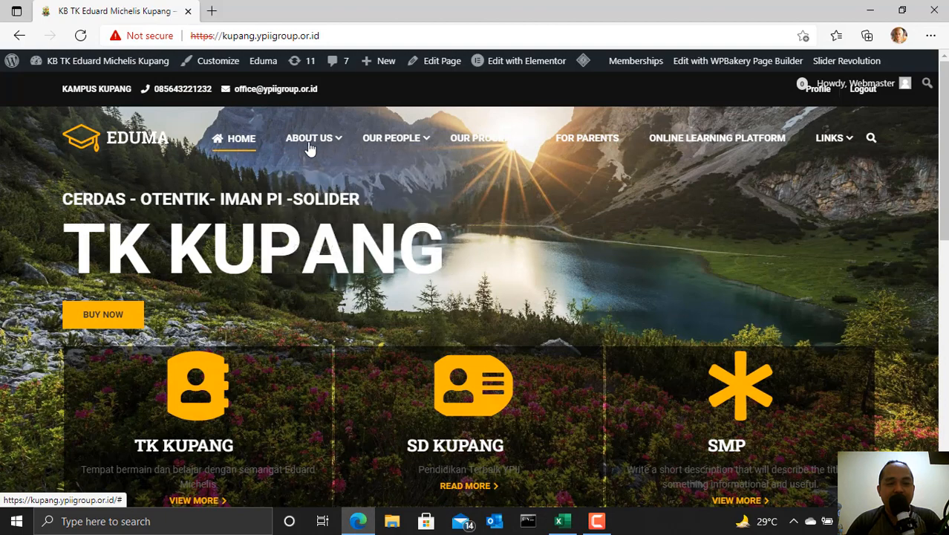
mouse_move(317, 149)
mouse_move(338, 195)
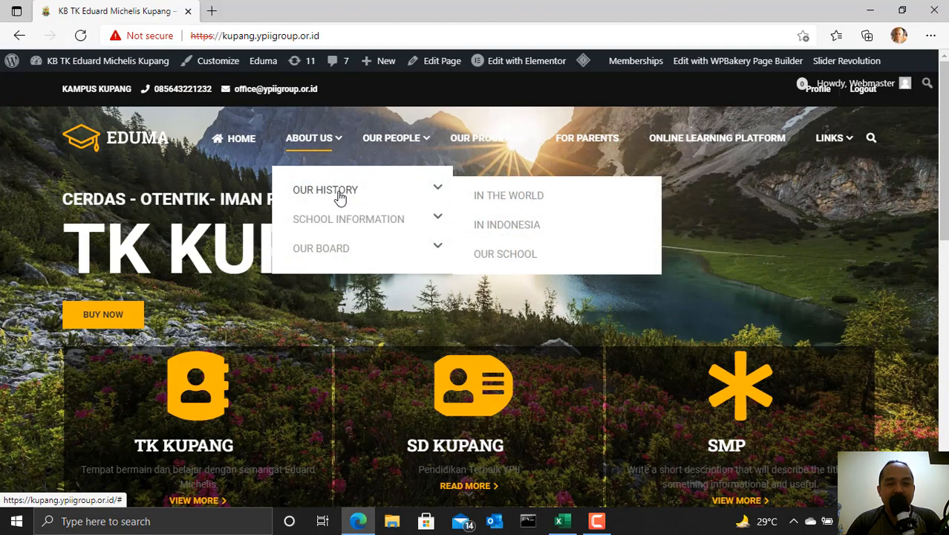
left_click(507, 203)
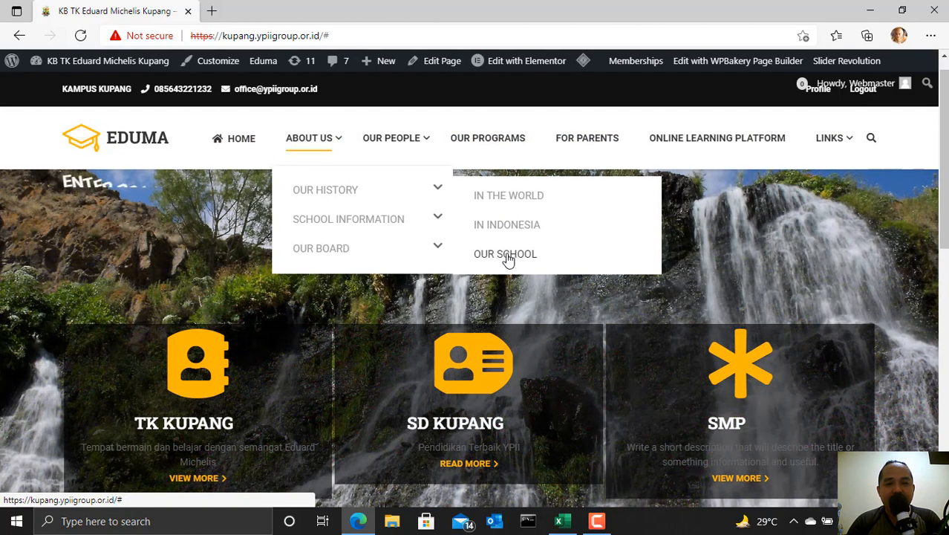
mouse_move(429, 222)
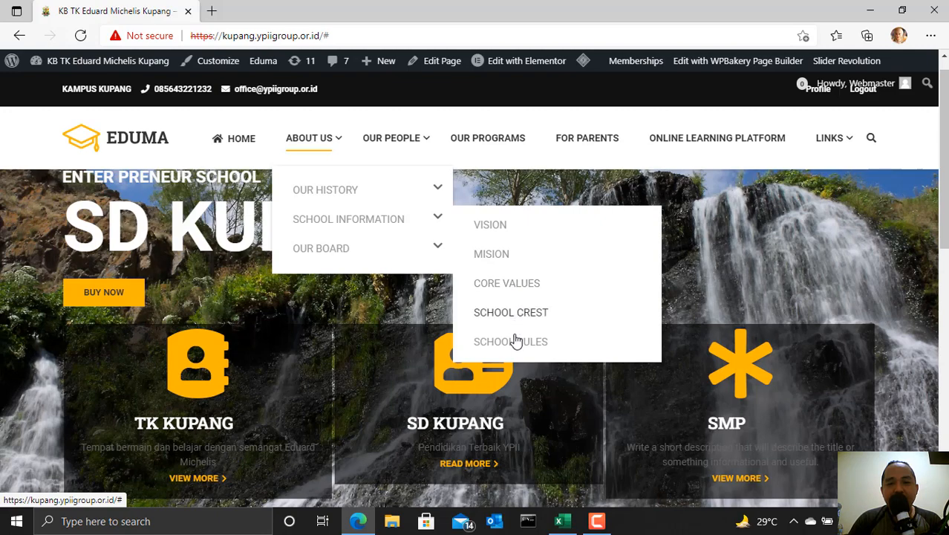
mouse_move(430, 248)
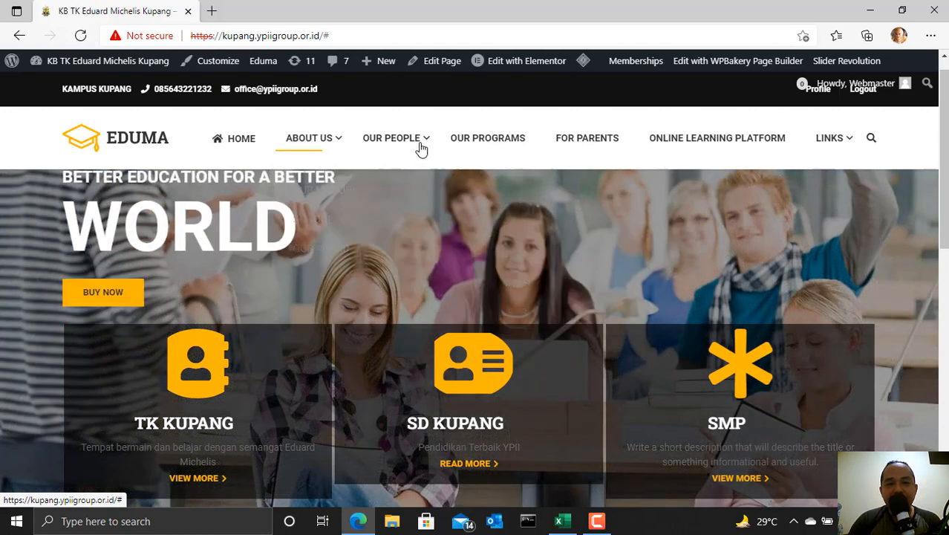
mouse_move(420, 147)
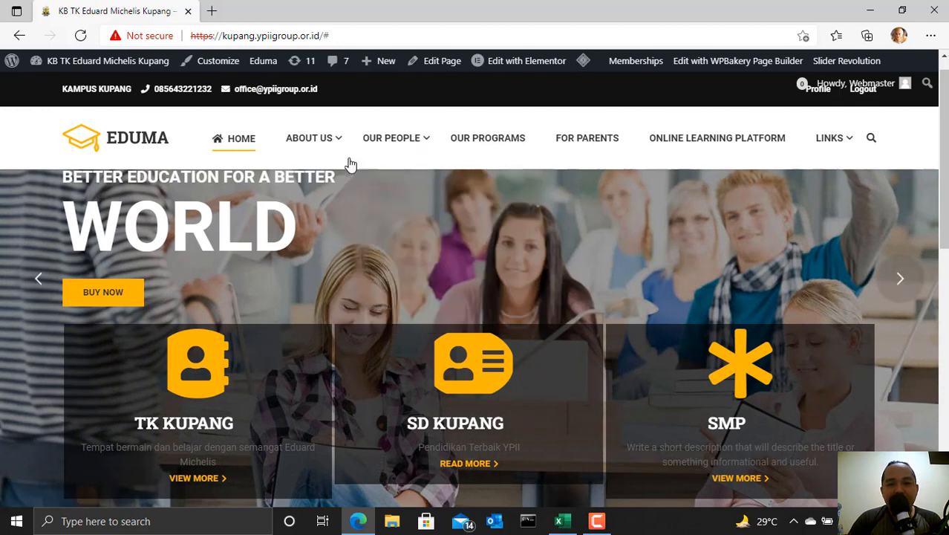
mouse_move(316, 139)
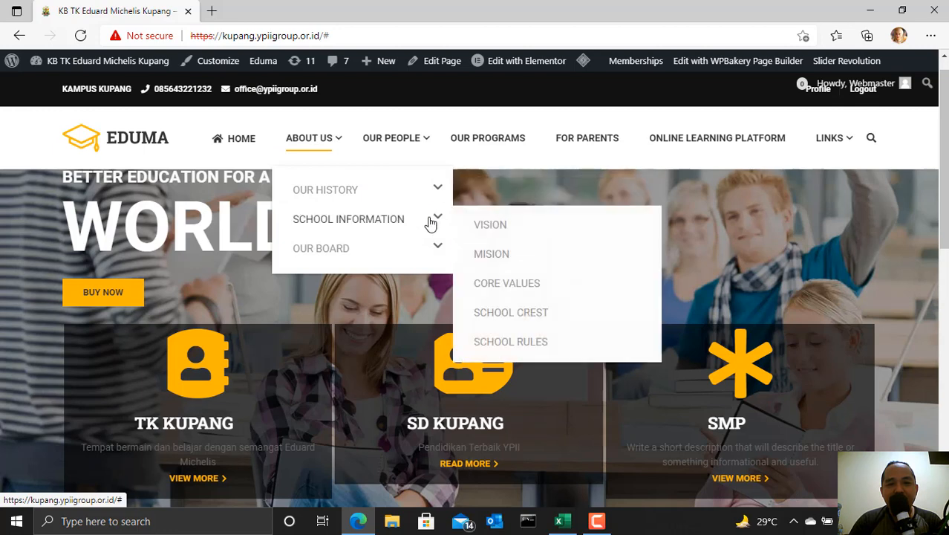
mouse_move(418, 200)
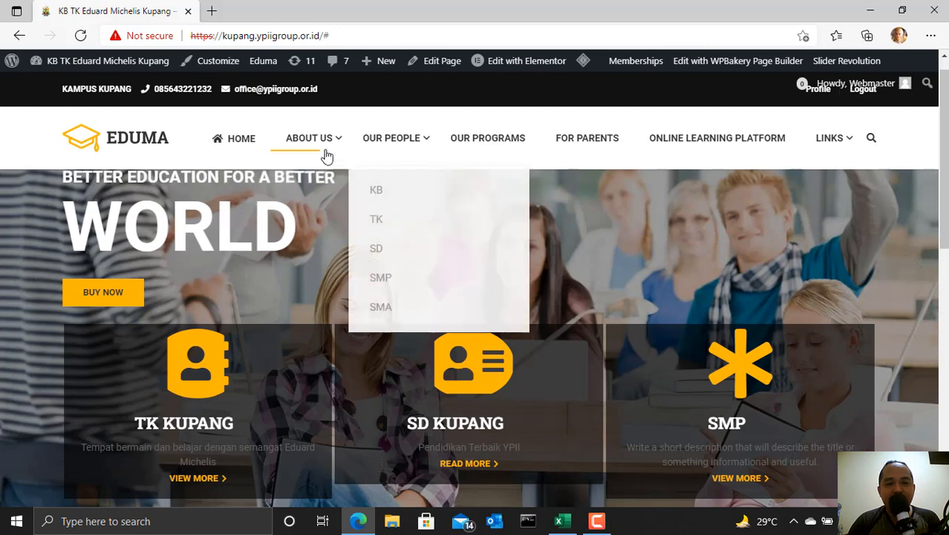
mouse_move(350, 195)
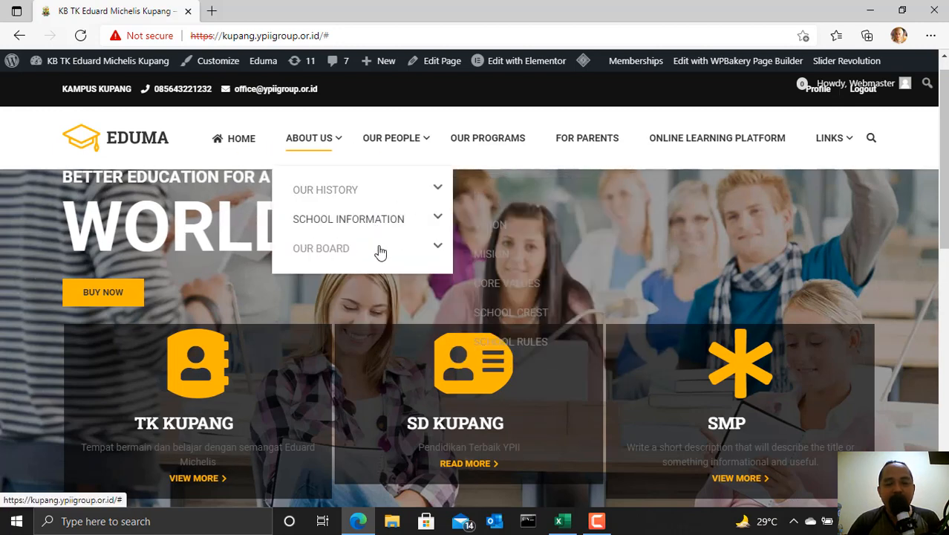
mouse_move(379, 250)
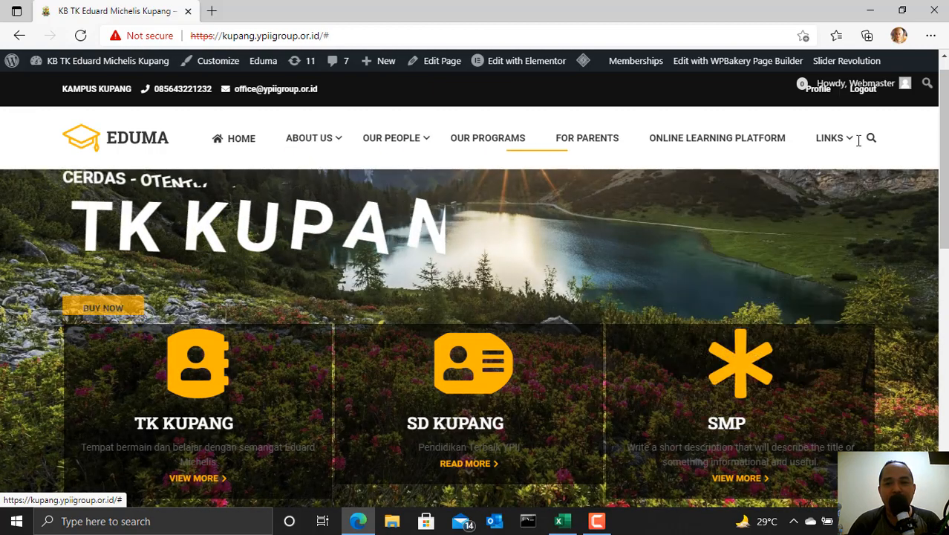
scroll(505, 193, "down", 15)
scroll(447, 253, "up", 15)
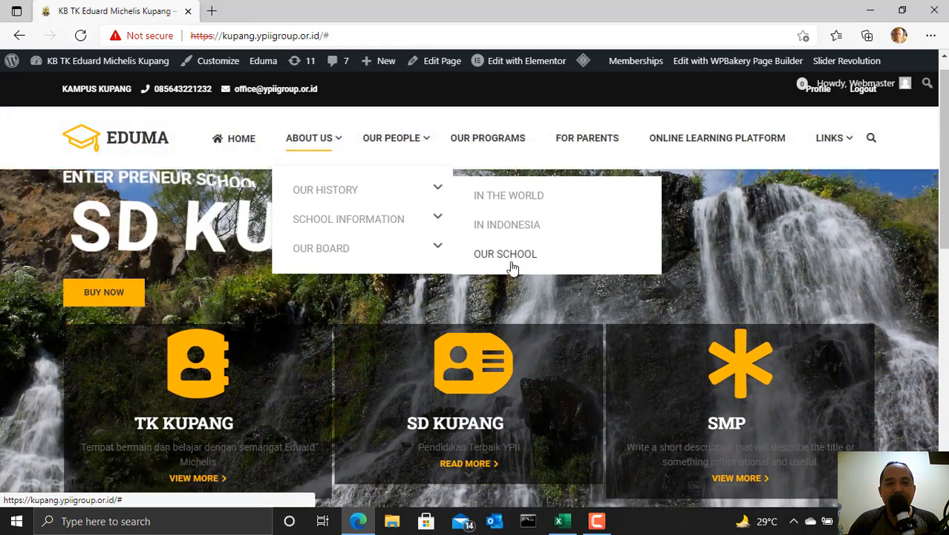
mouse_move(362, 191)
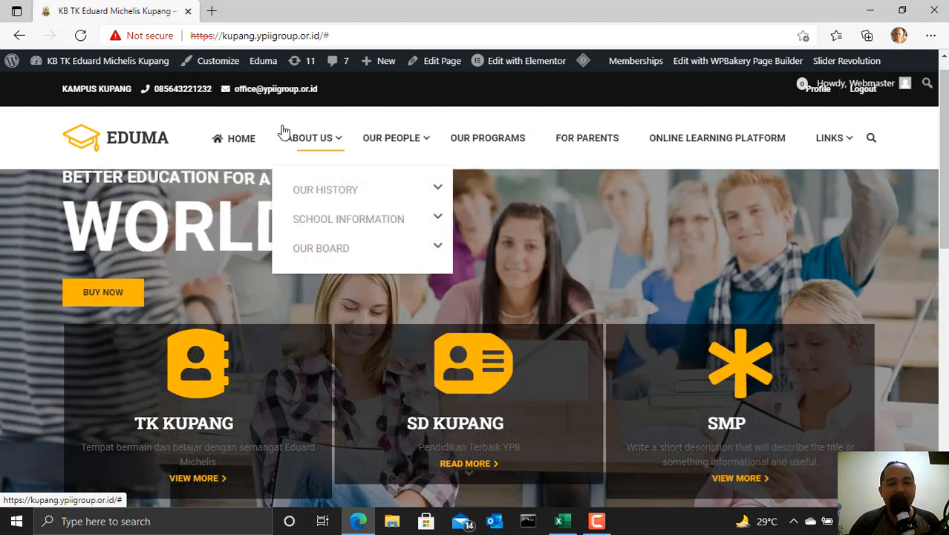
Step: Open the WordPress admin dashboard of the school website
mouse_move(147, 67)
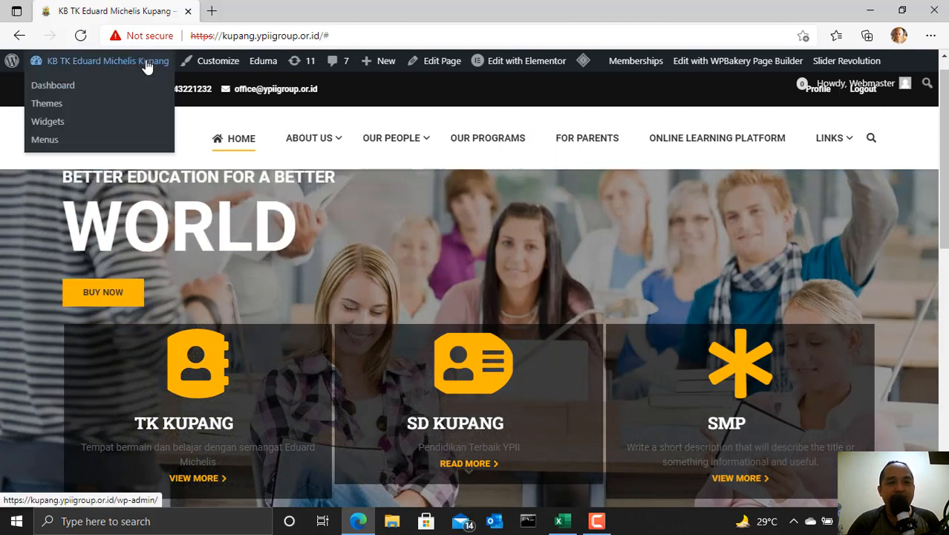
left_click(66, 92)
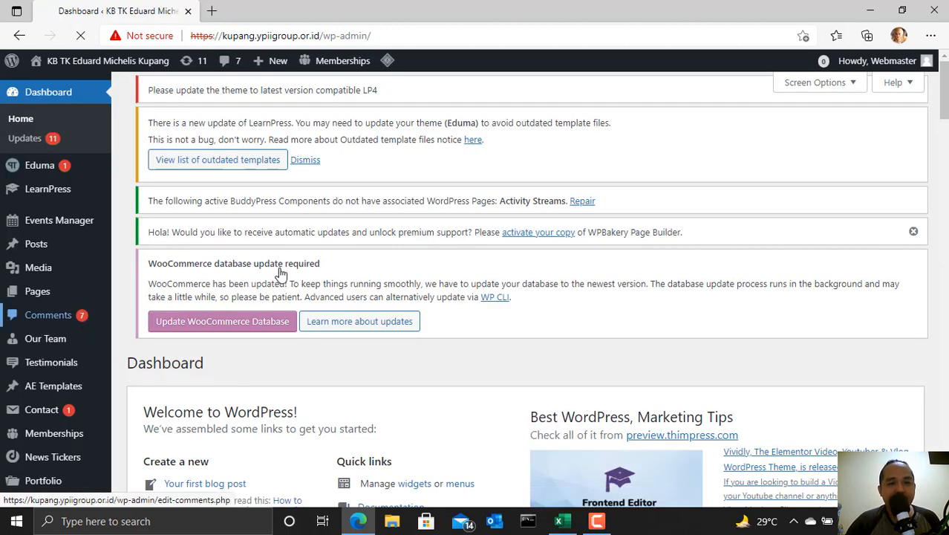
Step: Launch Notepad, write the note "PAGES dan MENU (berkaitan), Menu -> link ke pages", and minimize it
left_click(206, 522)
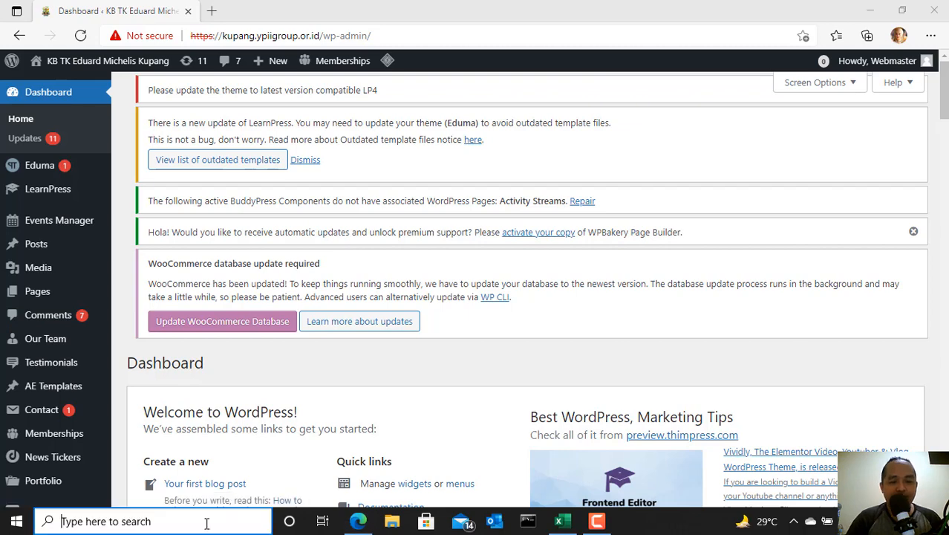
type("note")
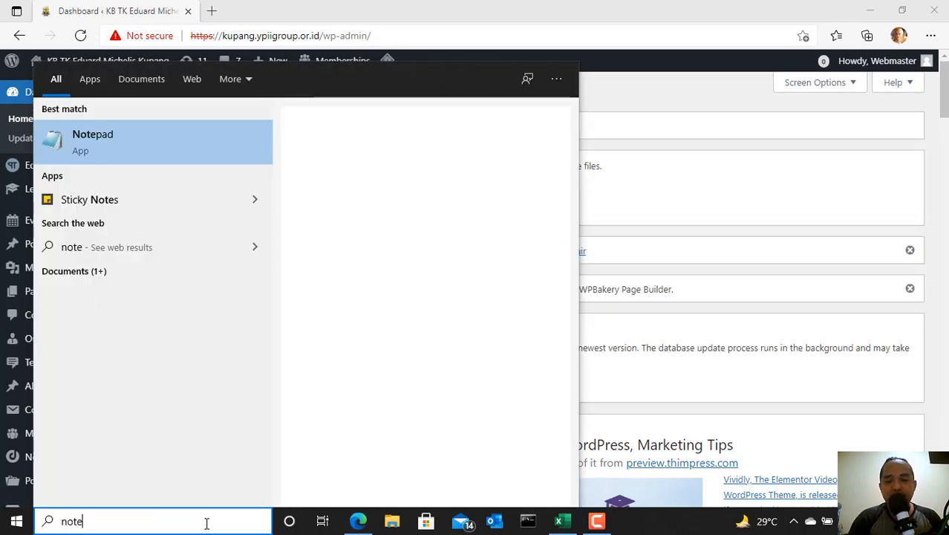
key("Return")
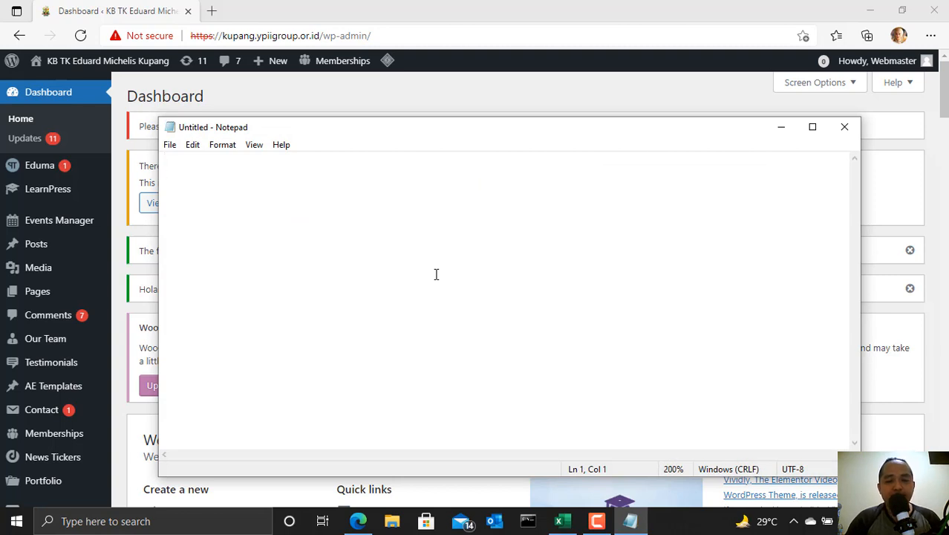
type("PAGES ")
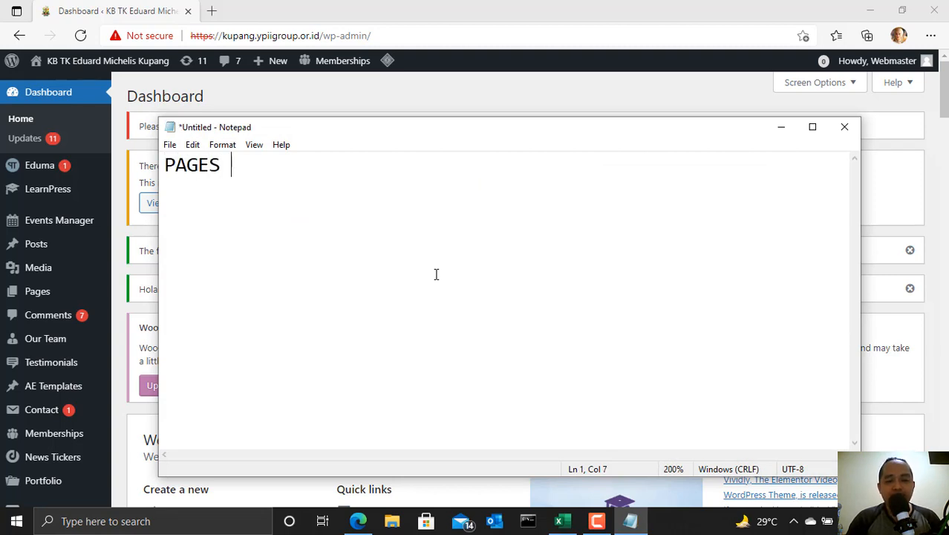
type("dan MENU")
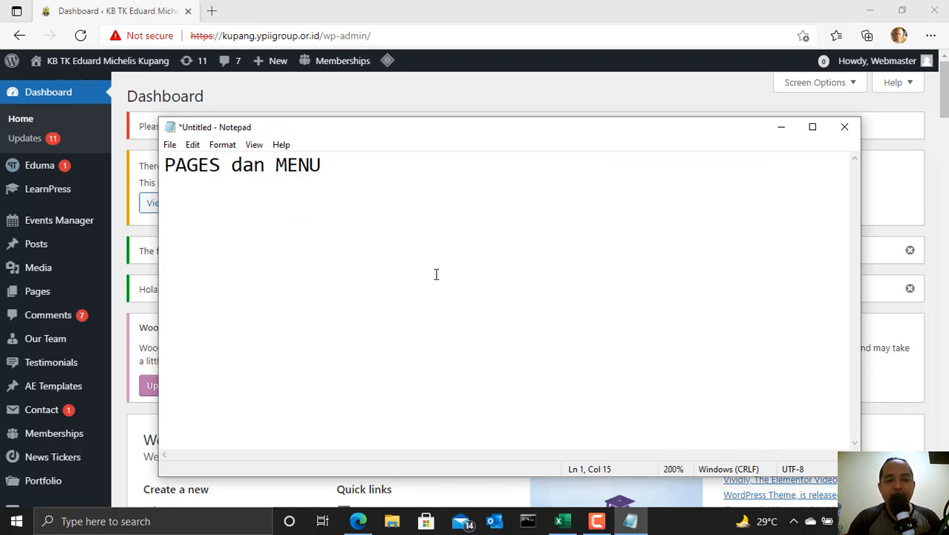
type(" (")
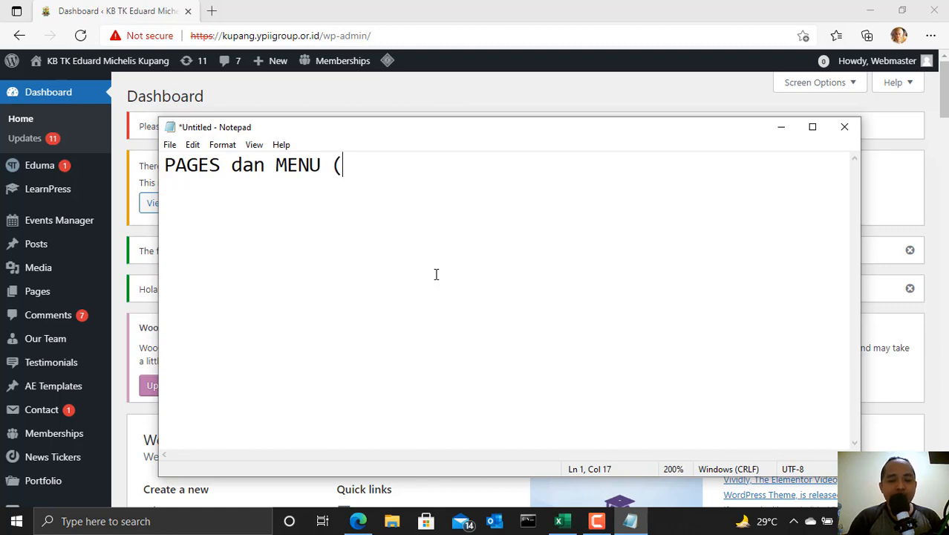
type("berkaitan),")
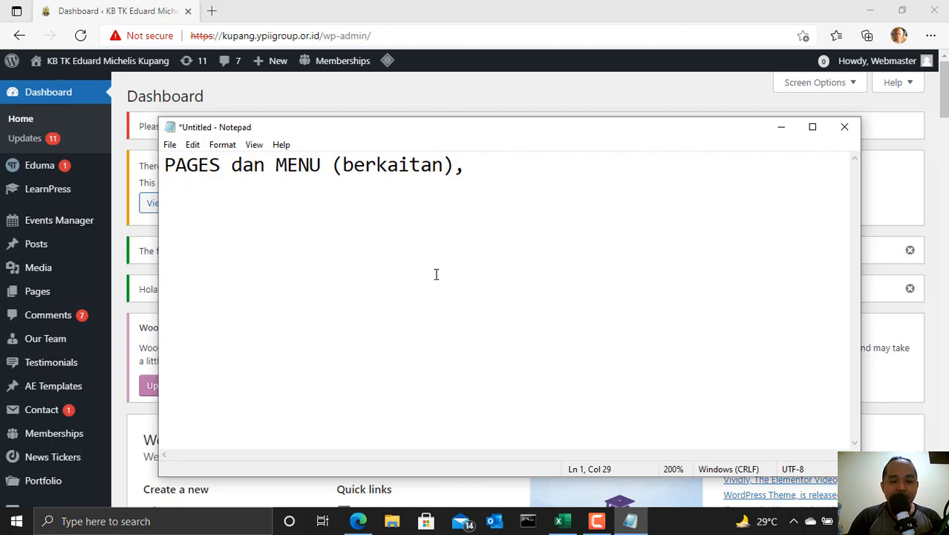
type(" Menu ->")
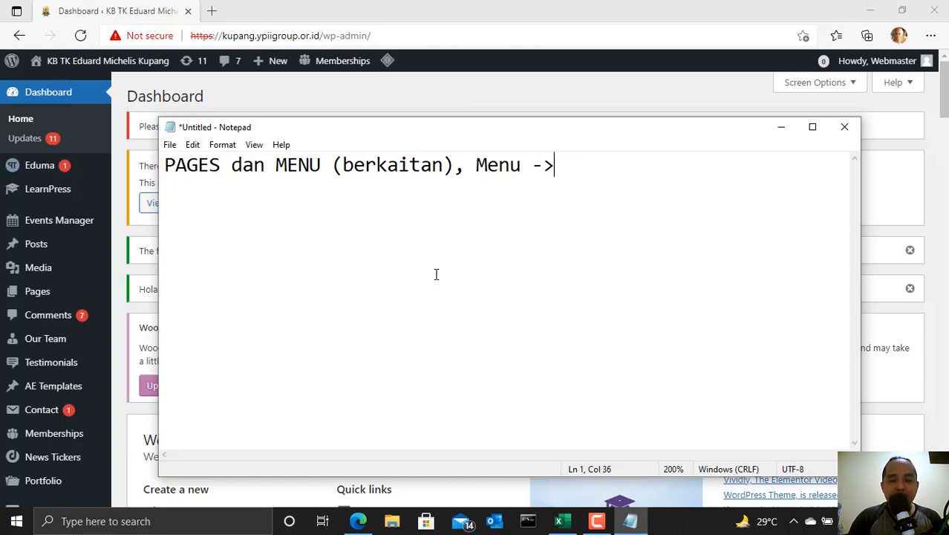
type(" link ke pages")
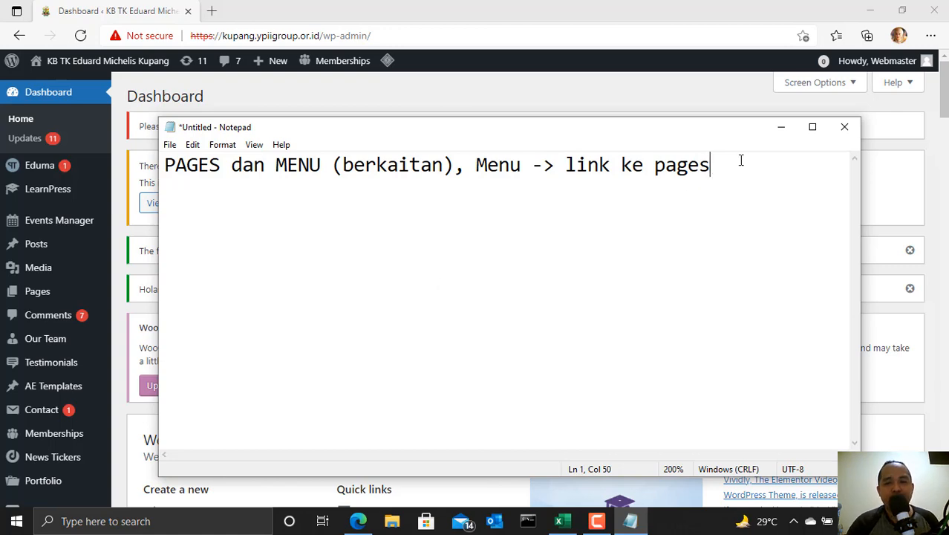
left_click(781, 128)
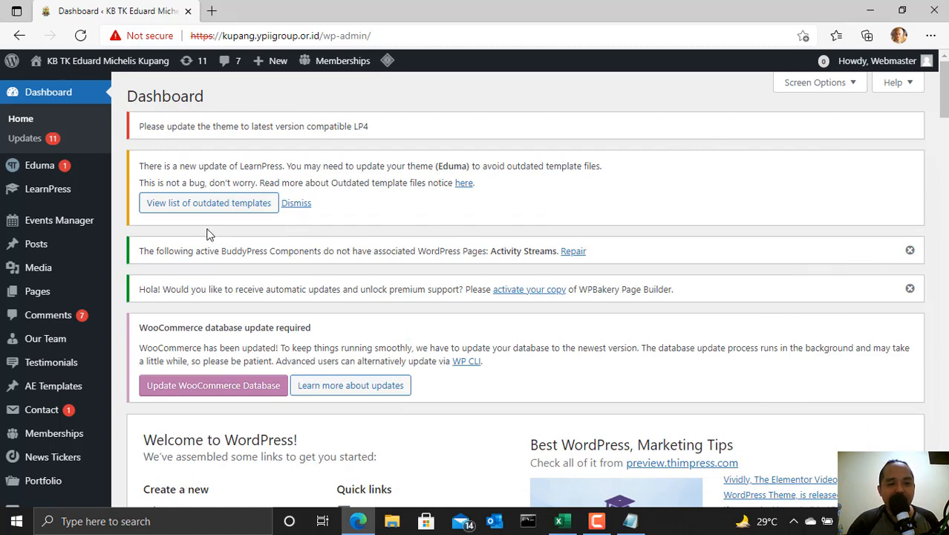
Step: Load kupang.ypiigroup.or.id in a new browser tab
left_click(212, 12)
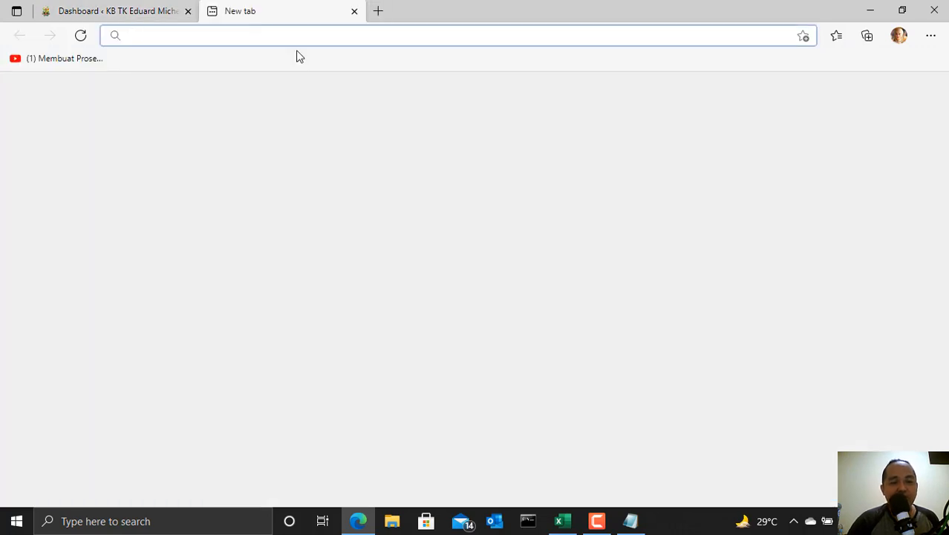
type("y")
key("BackSpace")
key("BackSpace")
type("ku")
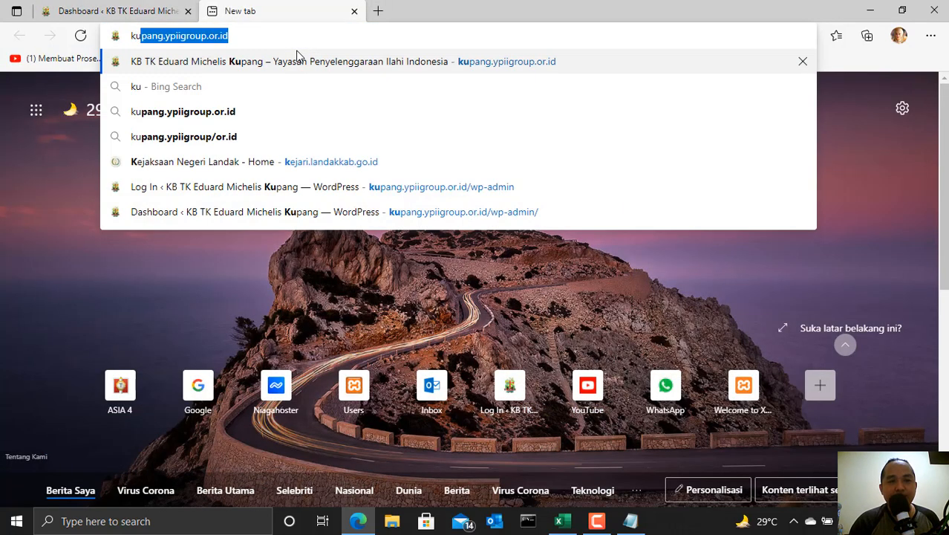
key("Return")
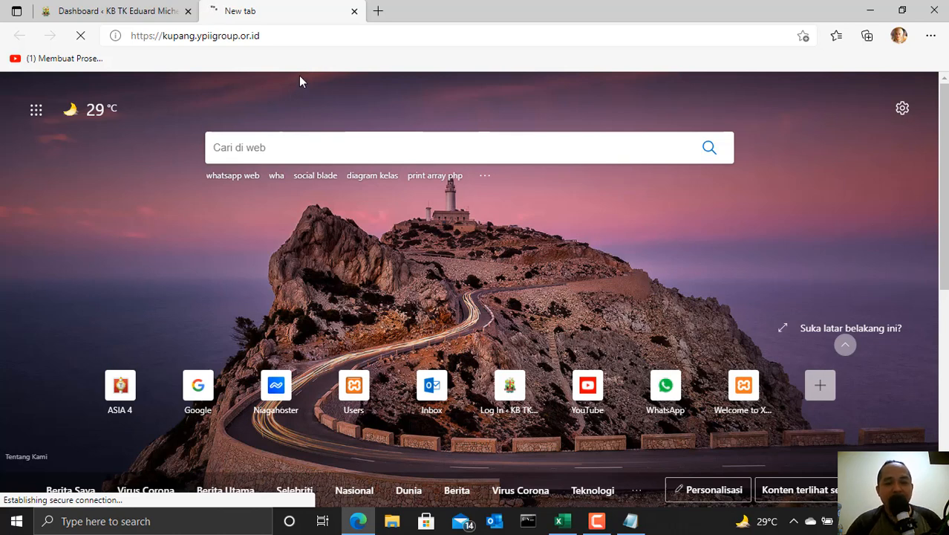
Step: Return to Notepad, add a second line reading "1 menu = 1 pages", and select that line
left_click(630, 521)
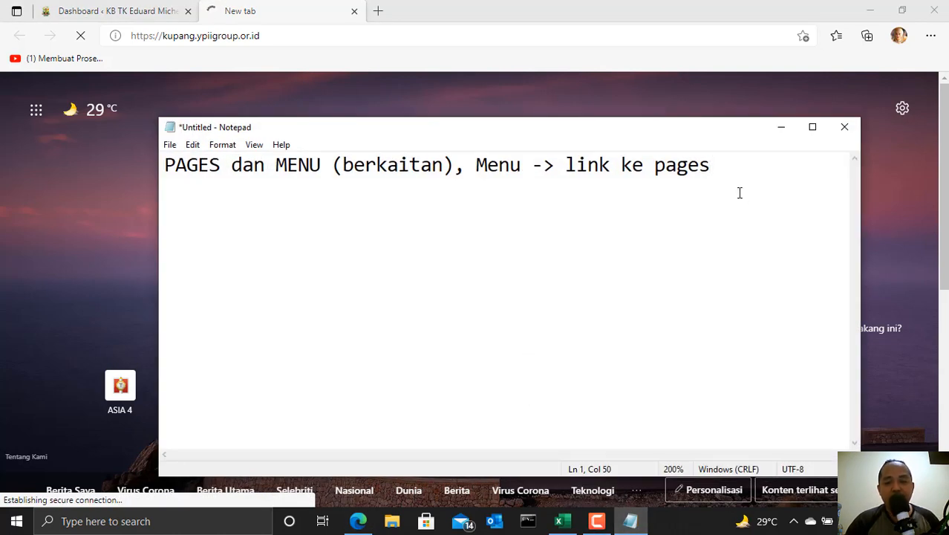
key("Return")
type("1 menu")
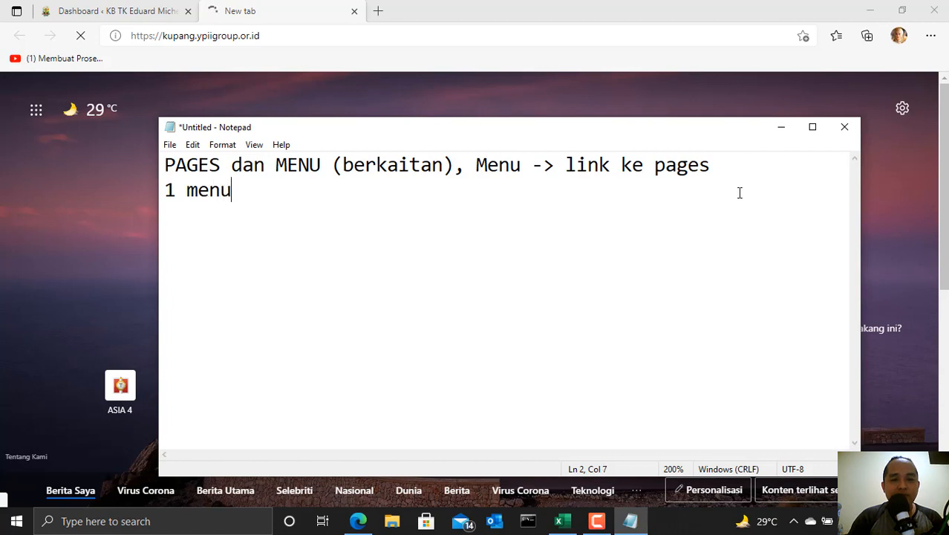
type(" = 1 pages")
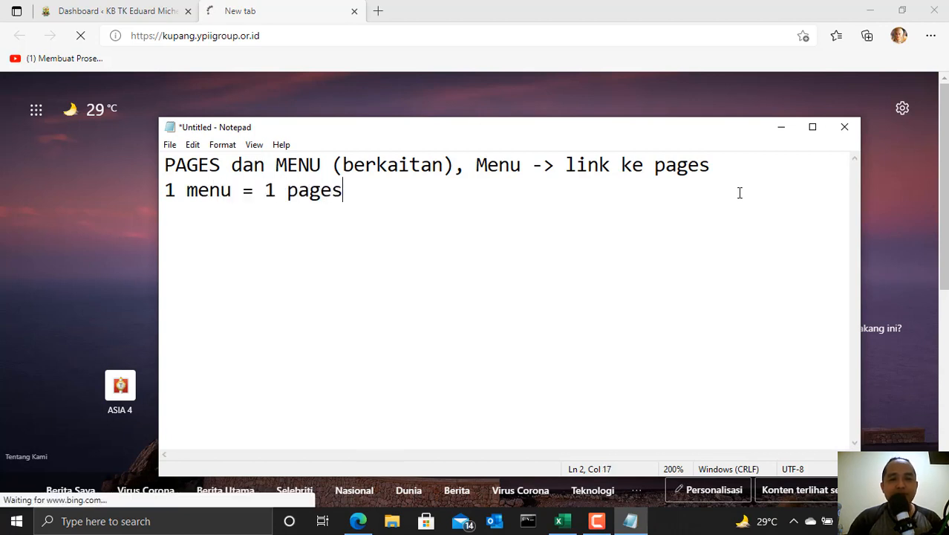
left_click_drag(372, 190, 164, 191)
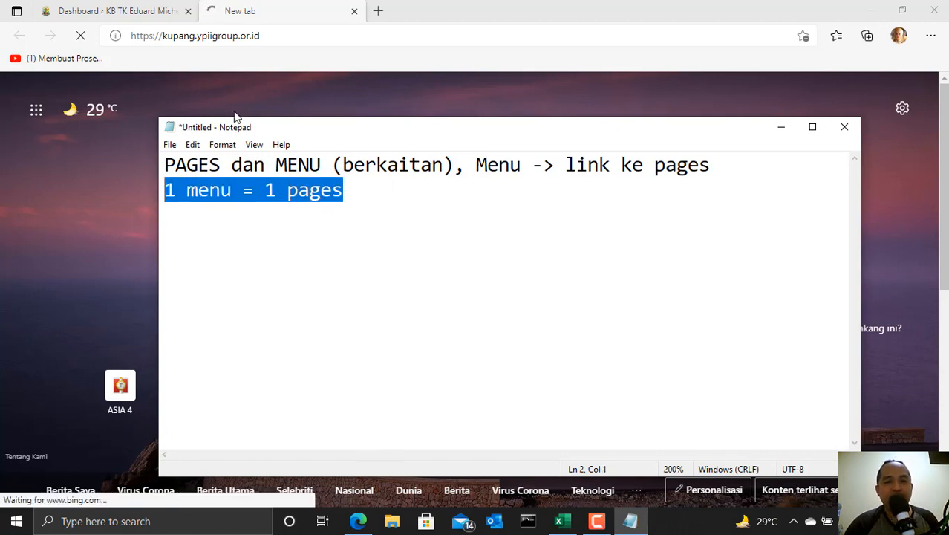
Step: Open the list of all pages from the WordPress dashboard in Edge and close the extra website tab
left_click(117, 10)
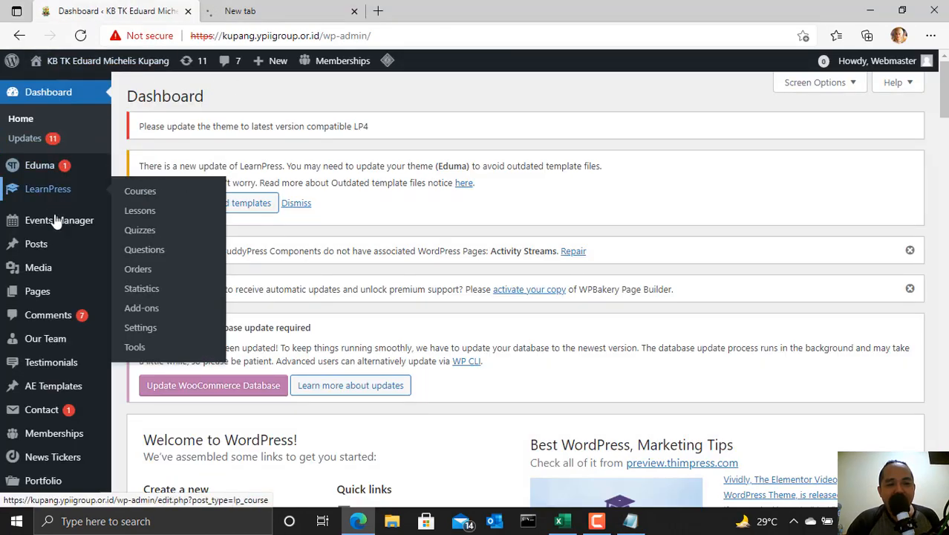
mouse_move(46, 295)
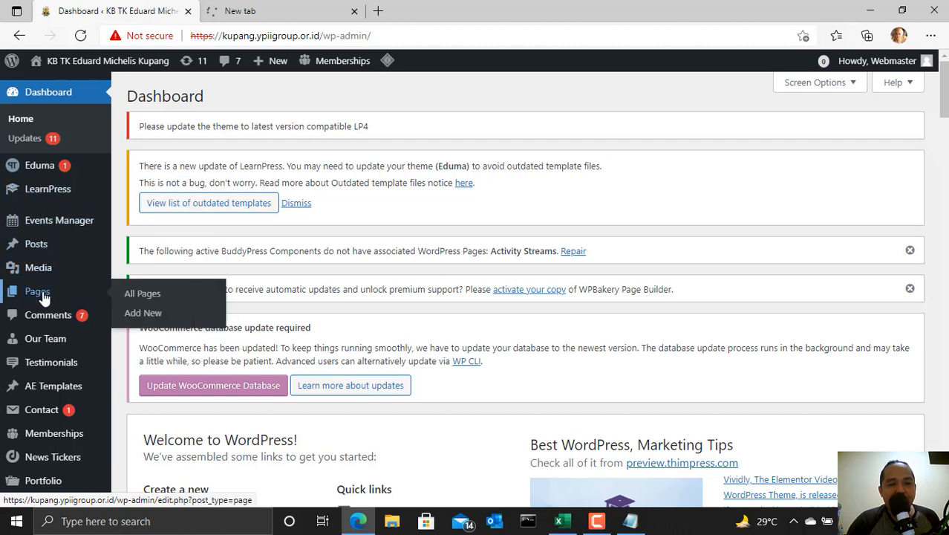
left_click(144, 297)
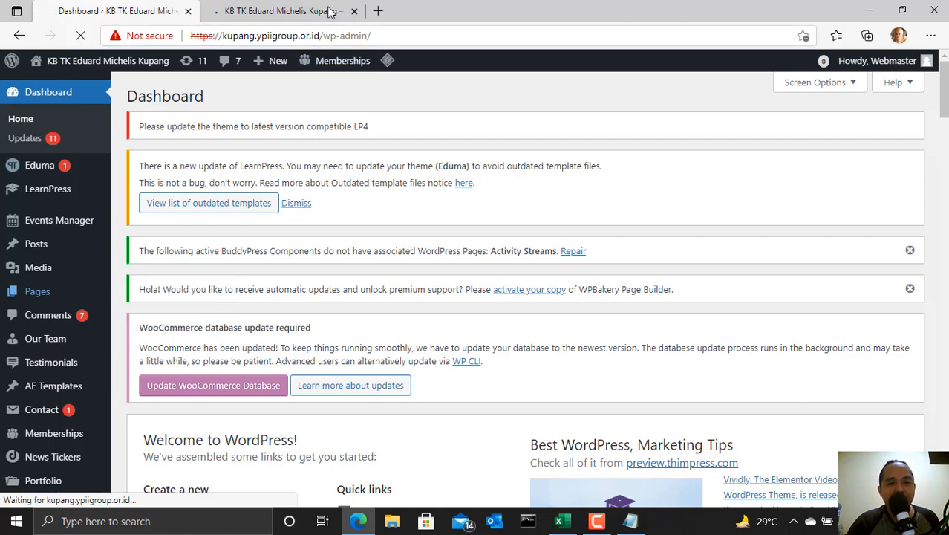
left_click(355, 12)
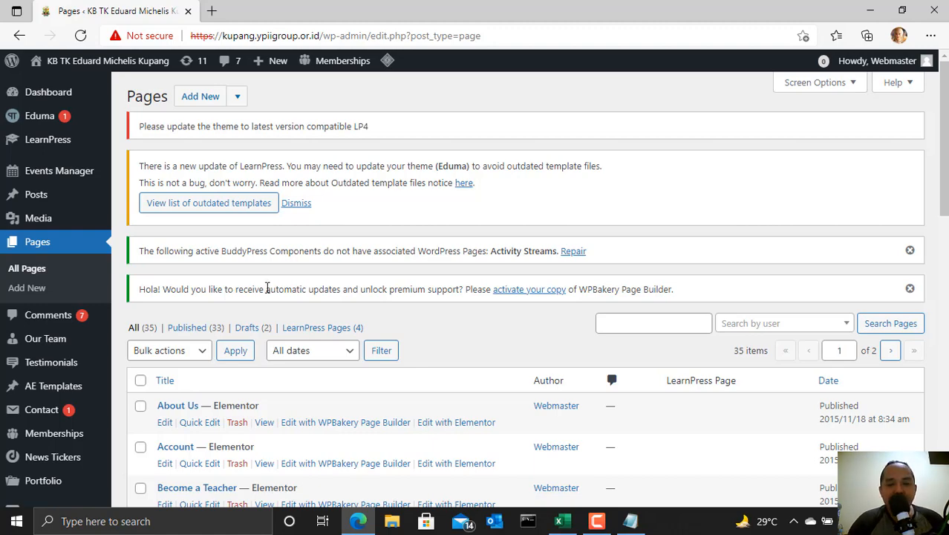
Step: Look through the list of existing pages and load kupang.ypiigroup.or.id in a new browser tab
scroll(254, 339, "down", 3)
scroll(254, 341, "down", 9)
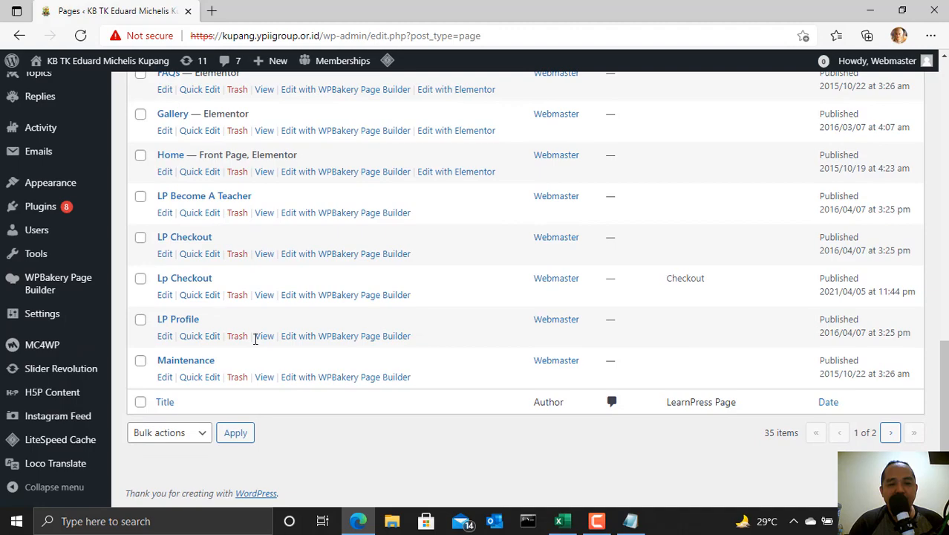
scroll(254, 339, "up", 10)
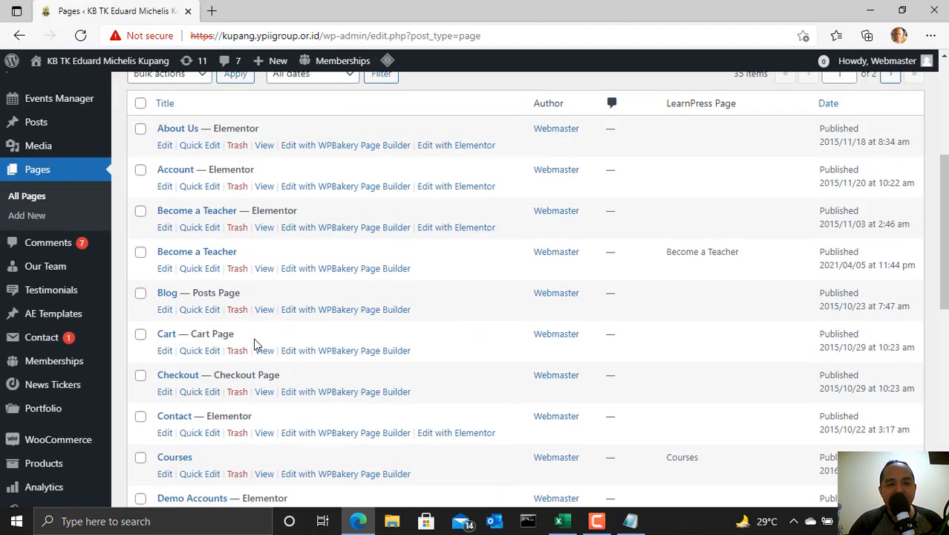
scroll(254, 343, "up", 3)
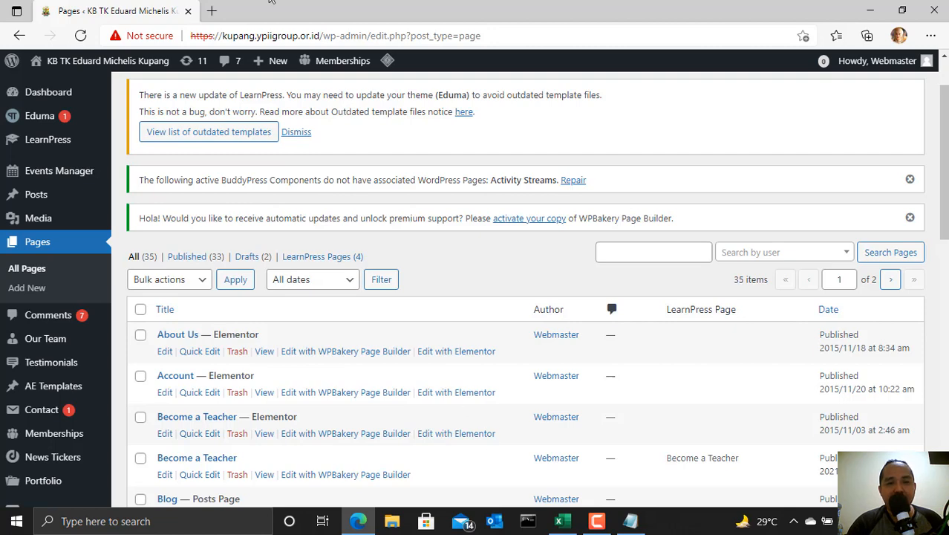
left_click(212, 10)
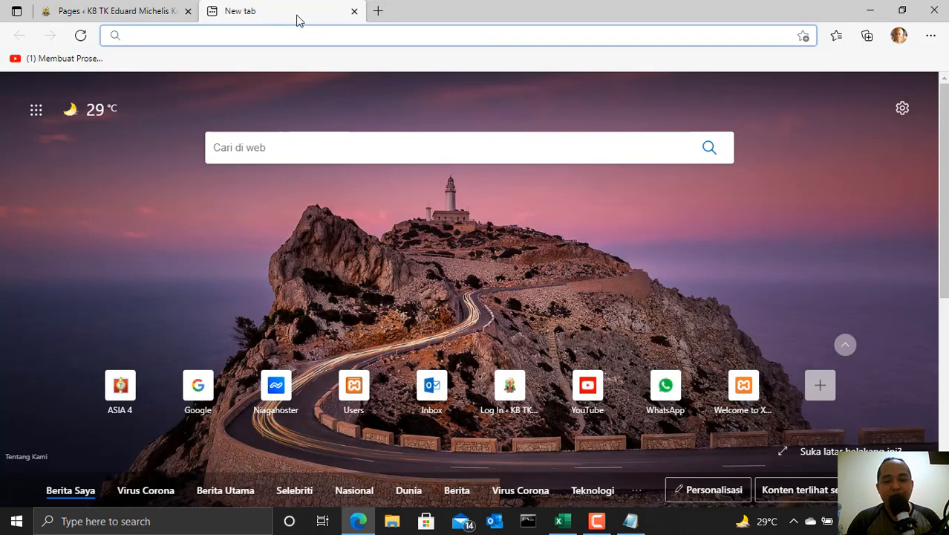
type("k")
key("Return")
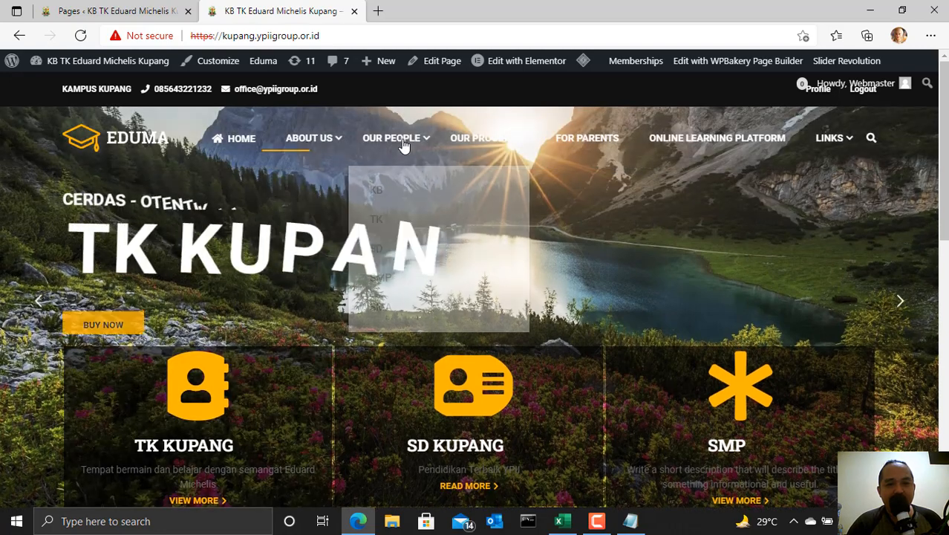
Step: Examine the About Us, Our People and Links submenus and the homepage content down to the footer
mouse_move(307, 148)
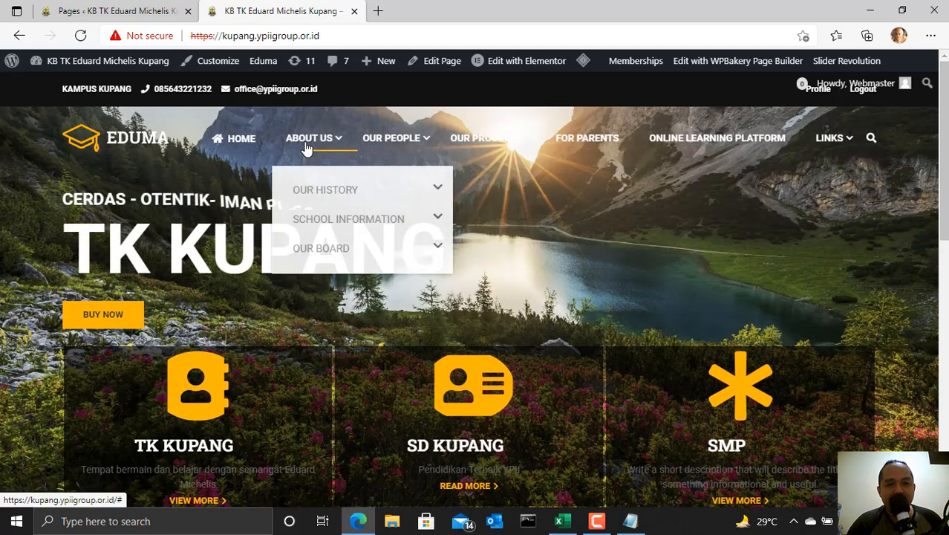
mouse_move(436, 189)
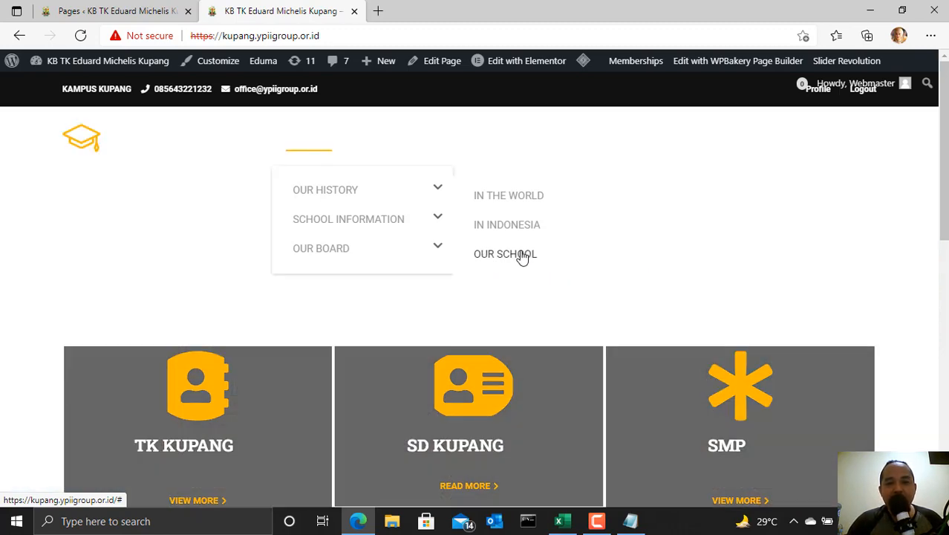
mouse_move(447, 251)
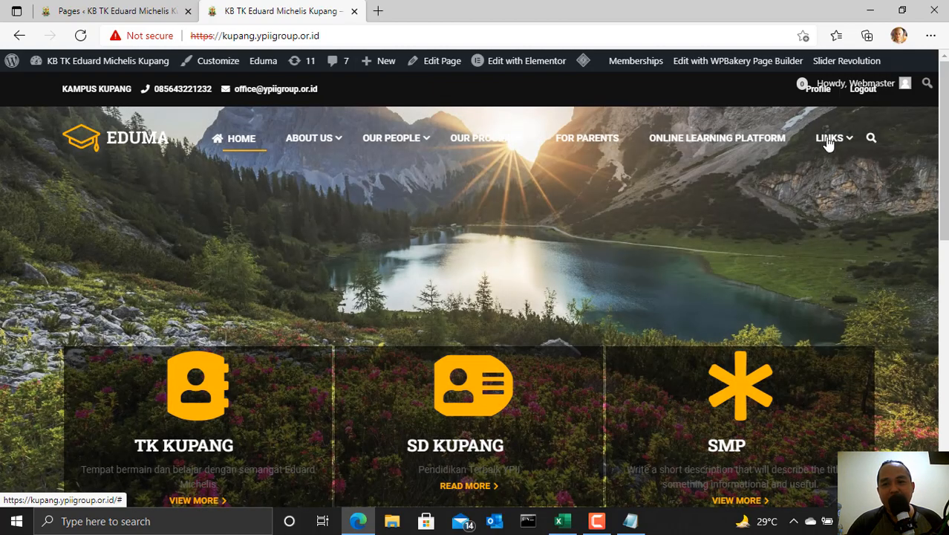
mouse_move(828, 139)
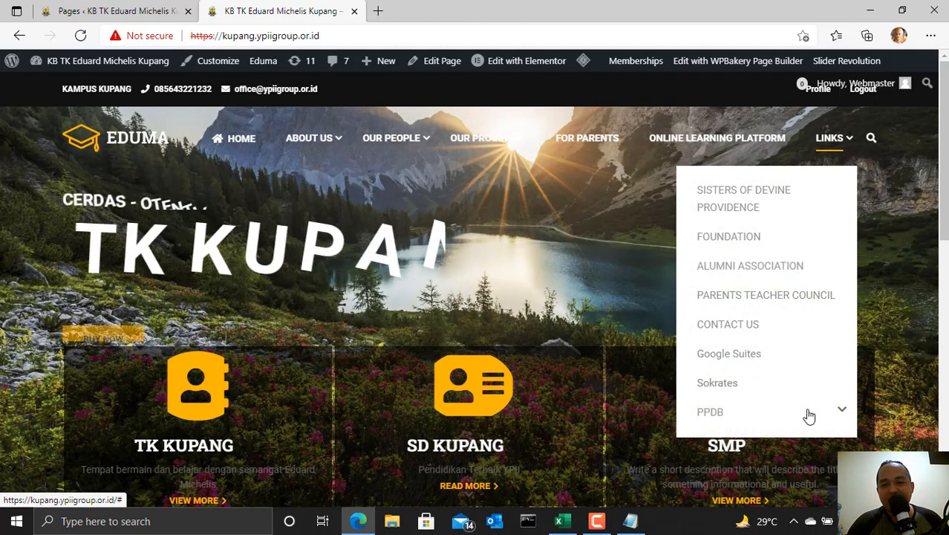
mouse_move(850, 425)
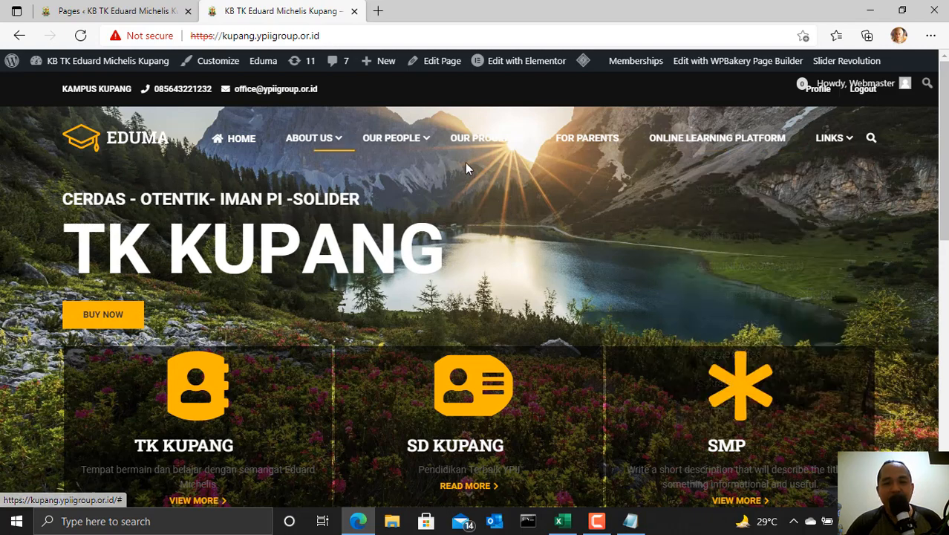
mouse_move(392, 135)
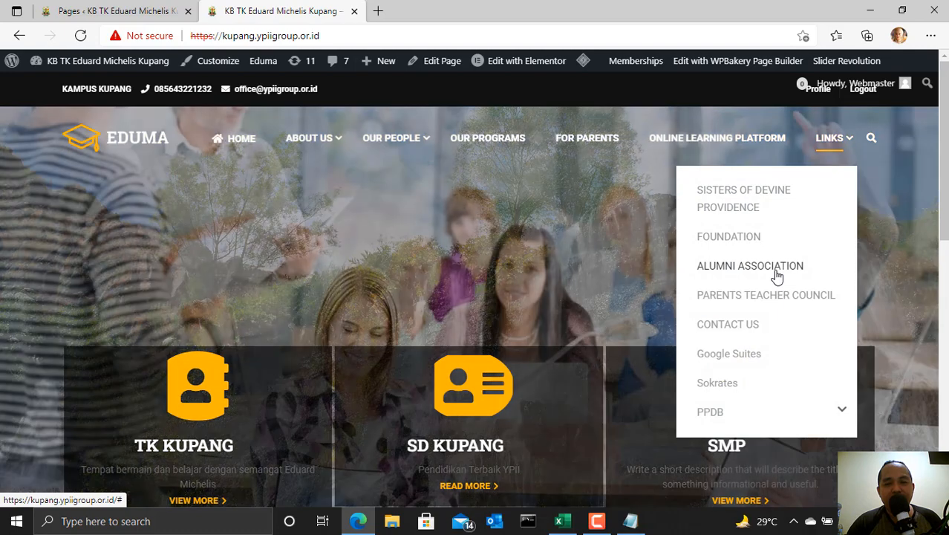
scroll(32, 254, "down", 2)
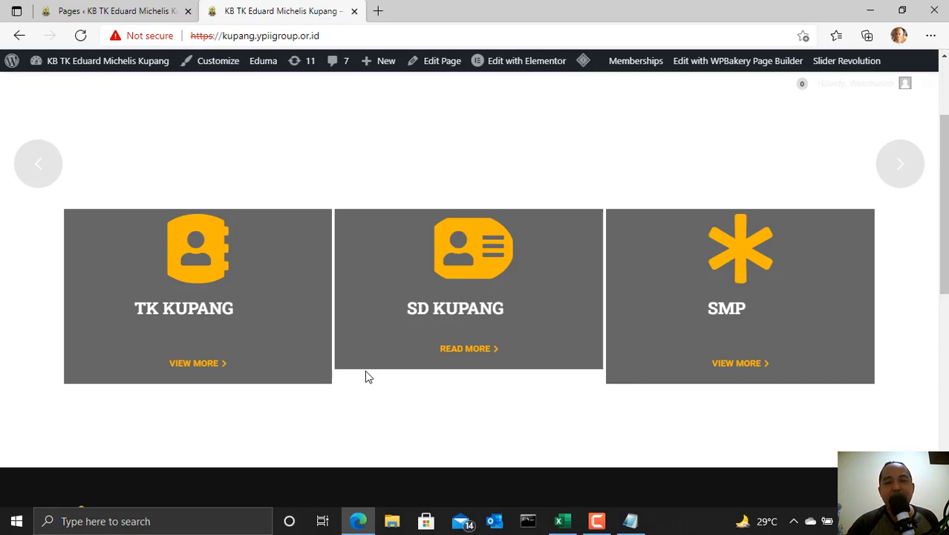
scroll(502, 167, "up", 2)
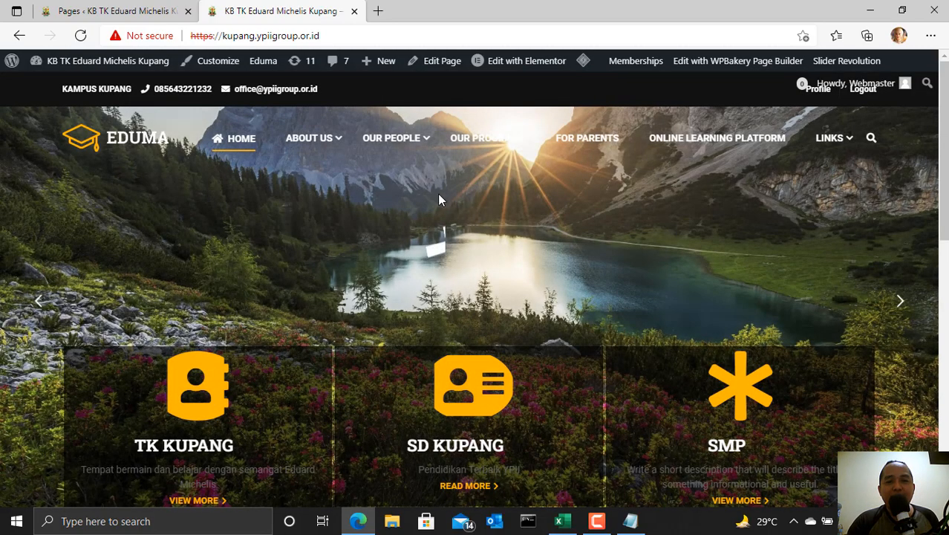
mouse_move(323, 148)
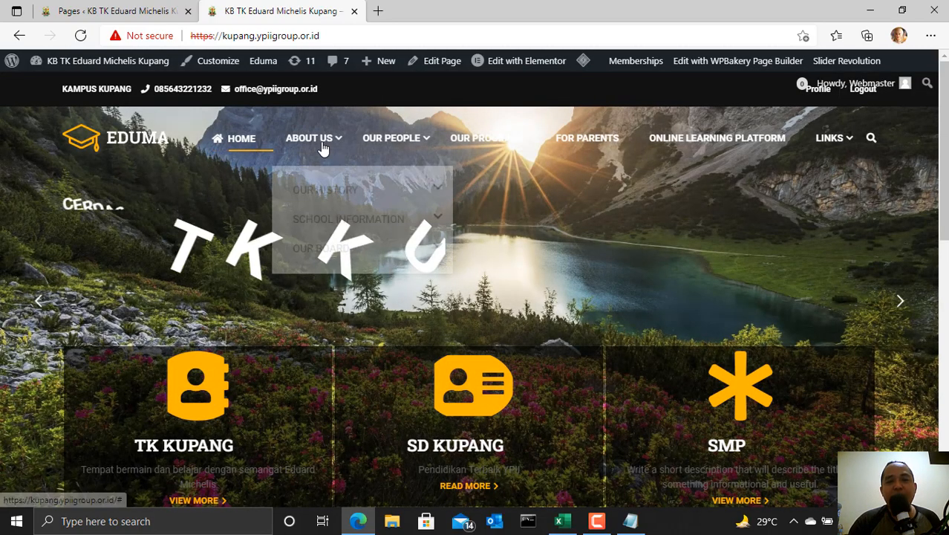
scroll(356, 275, "down", 10)
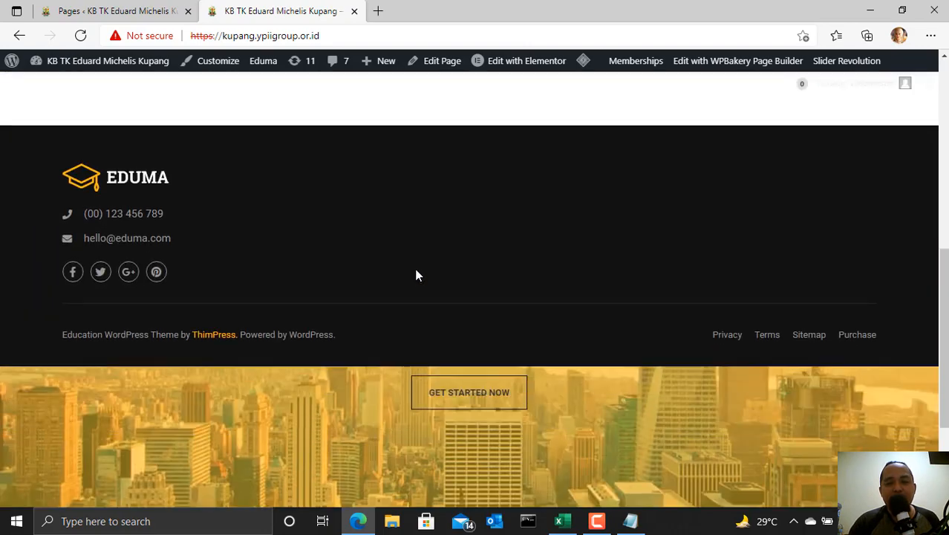
scroll(412, 273, "down", 2)
scroll(426, 269, "up", 5)
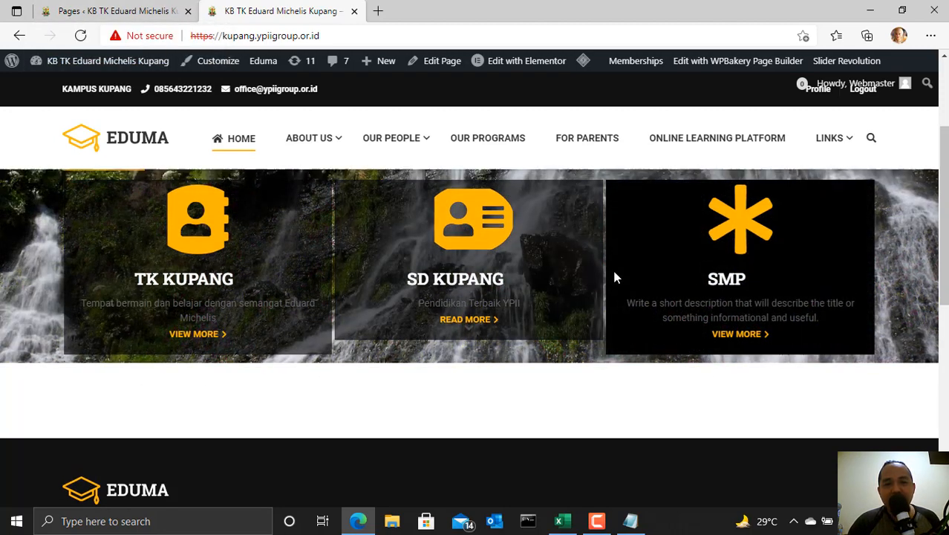
scroll(615, 276, "up", 2)
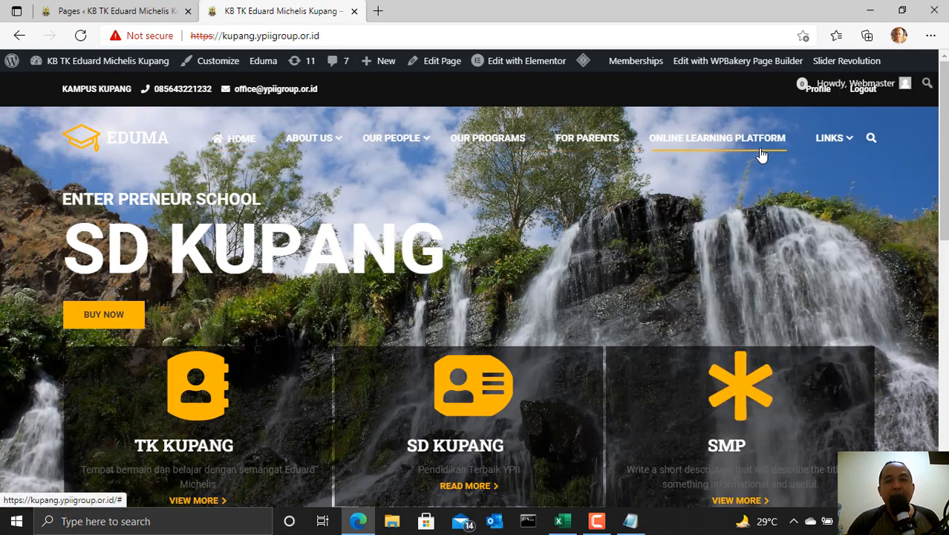
Step: Switch to Notepad and, below a blank line, add "bagaimana agar pages itu menarik?" with "Elementor" on the following line
left_click(630, 521)
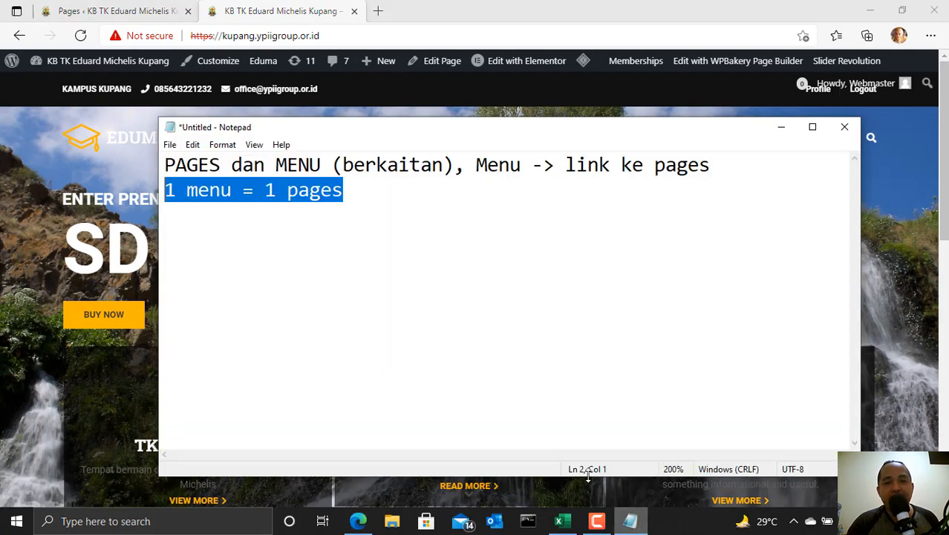
key("End")
key("Return")
key("Return")
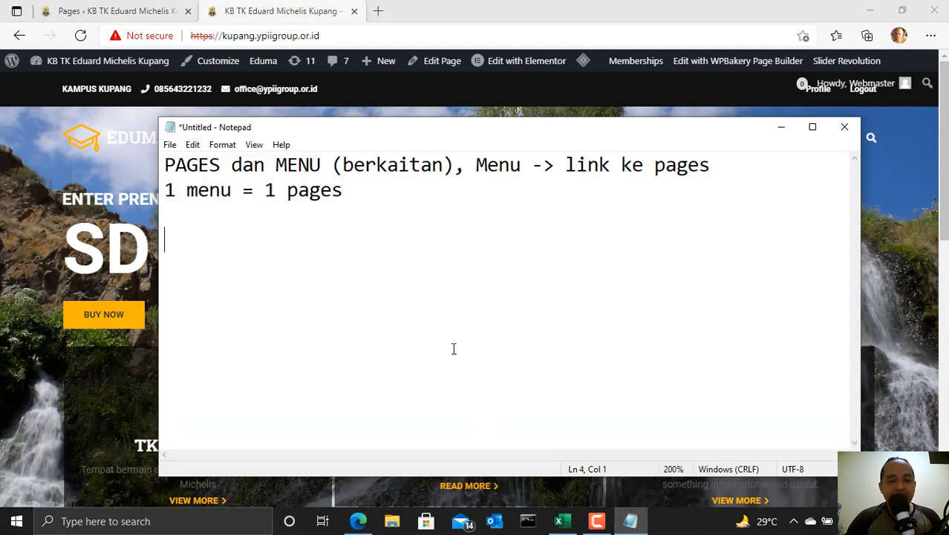
type("bagaimana agar")
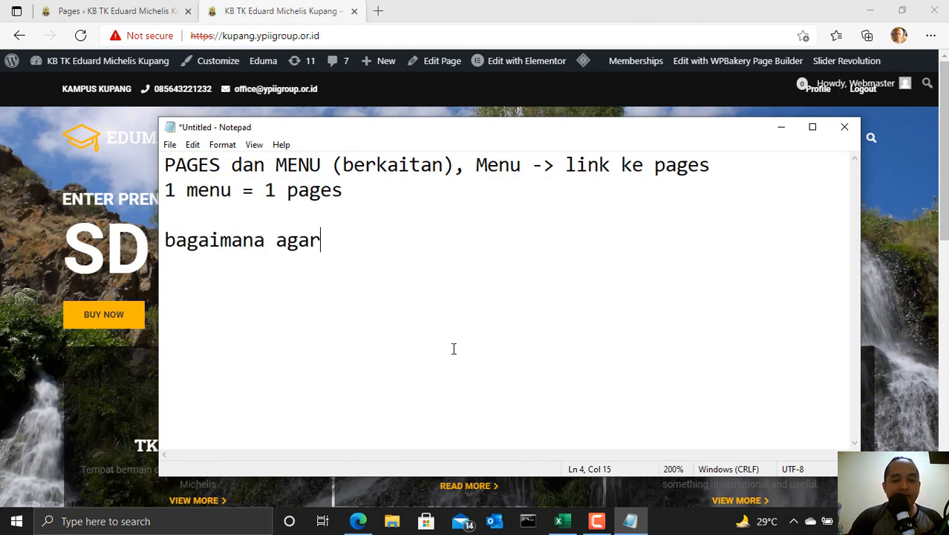
type(" pages i")
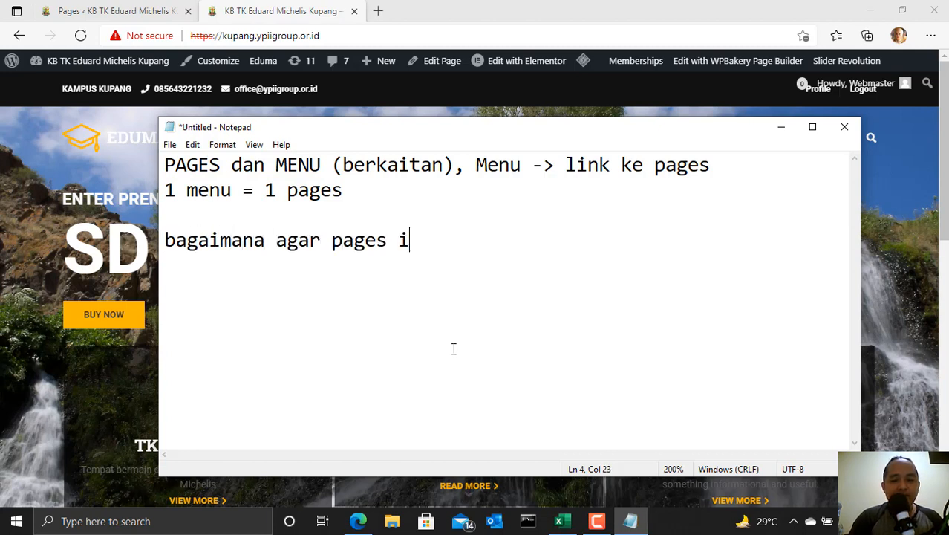
type("tu menarik?")
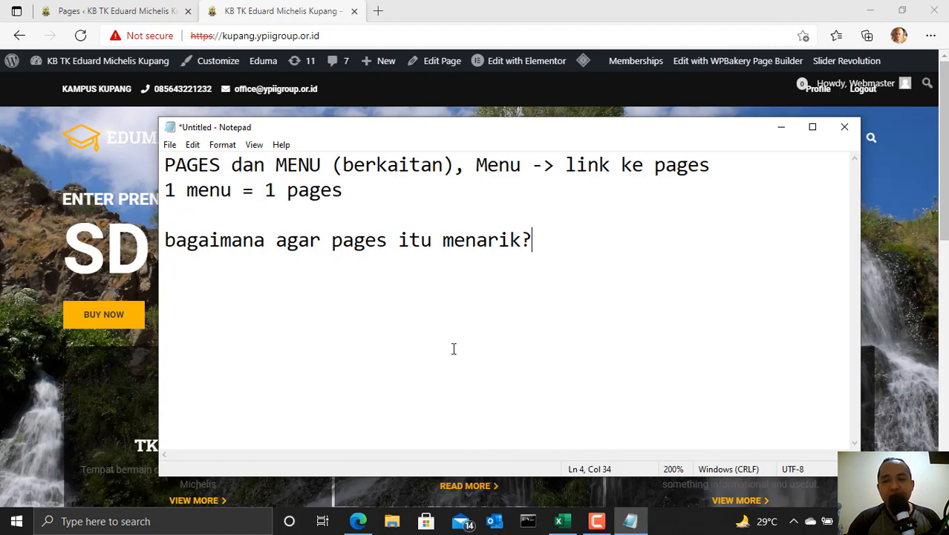
key("Return")
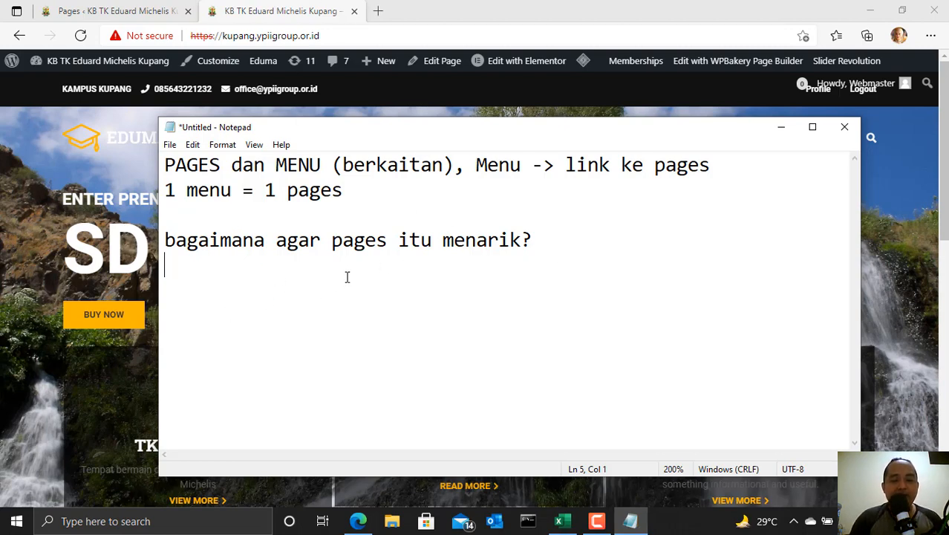
type("Elemn")
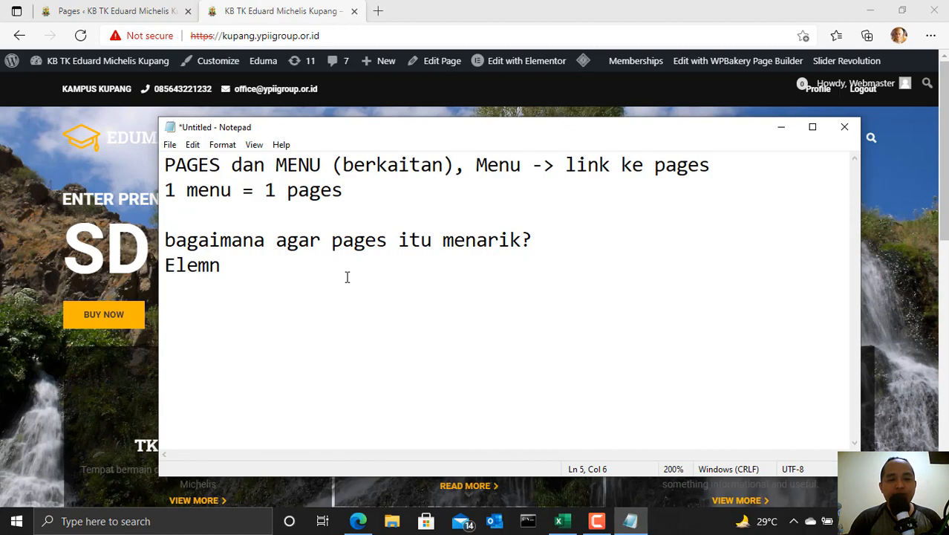
key("BackSpace")
type("entor")
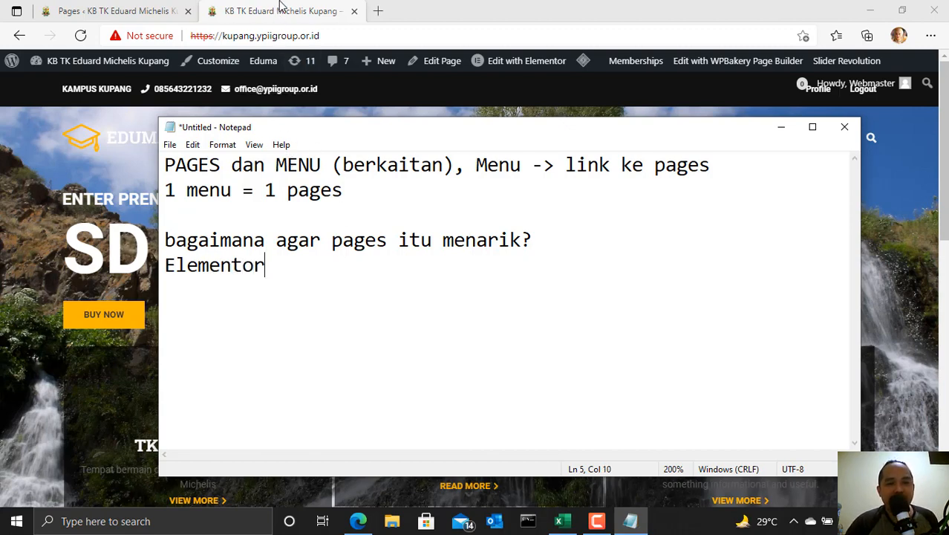
Step: Leave a blank line in the note and add the item "1. Pages Our School"
key("Return")
key("Return")
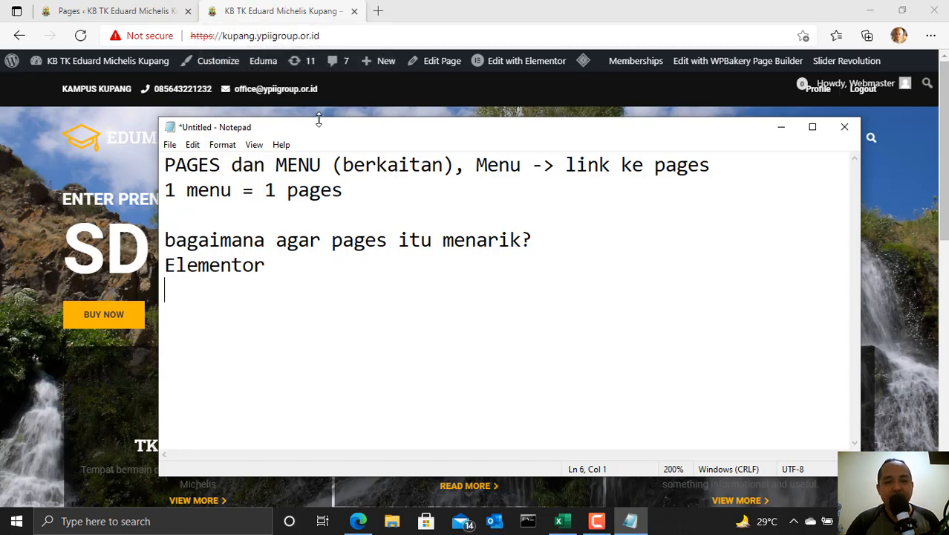
type("1")
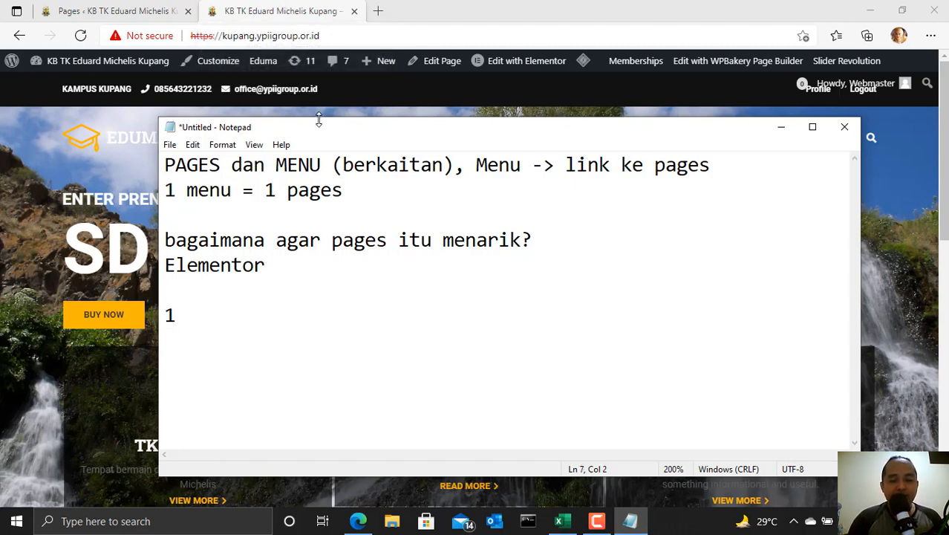
type(". Pages O")
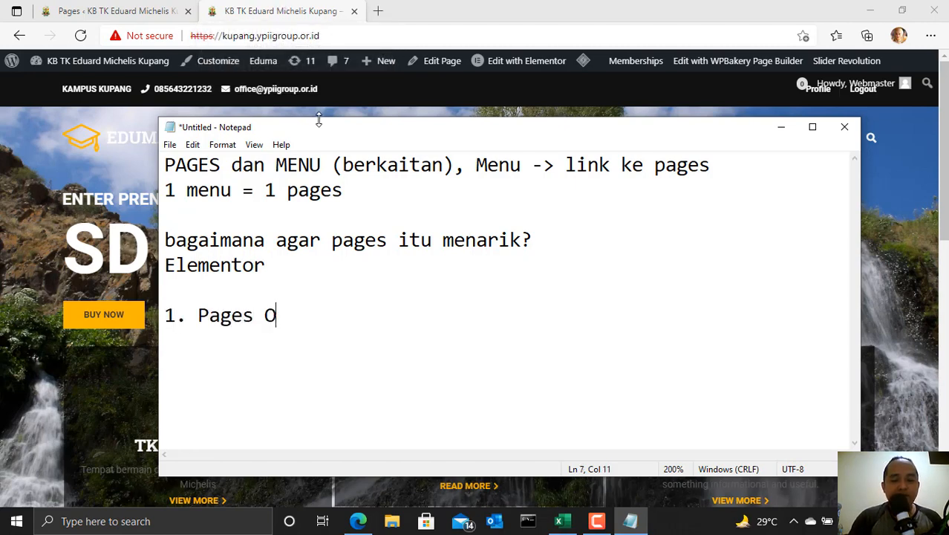
type("ur School")
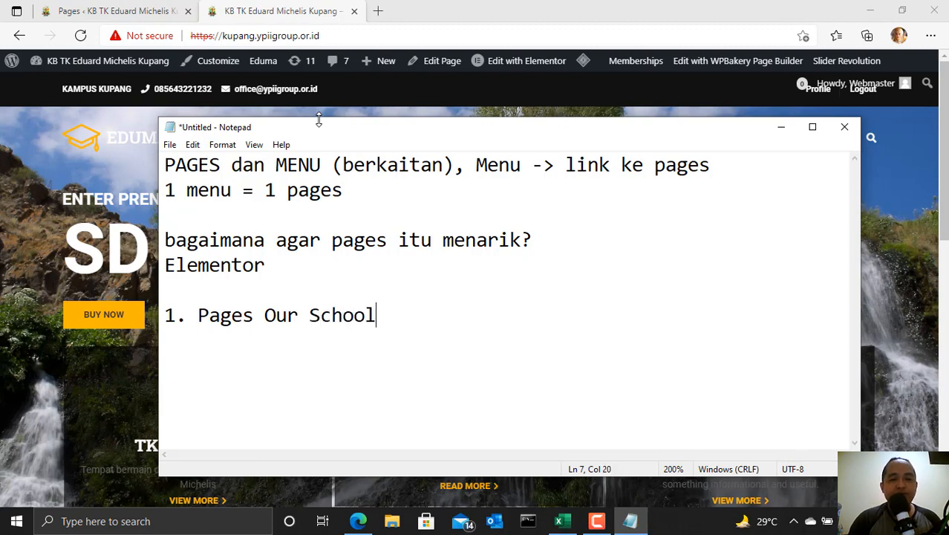
Step: Return to the WordPress admin in Edge, create a new untitled page, and open it in the Elementor editor
left_click(101, 11)
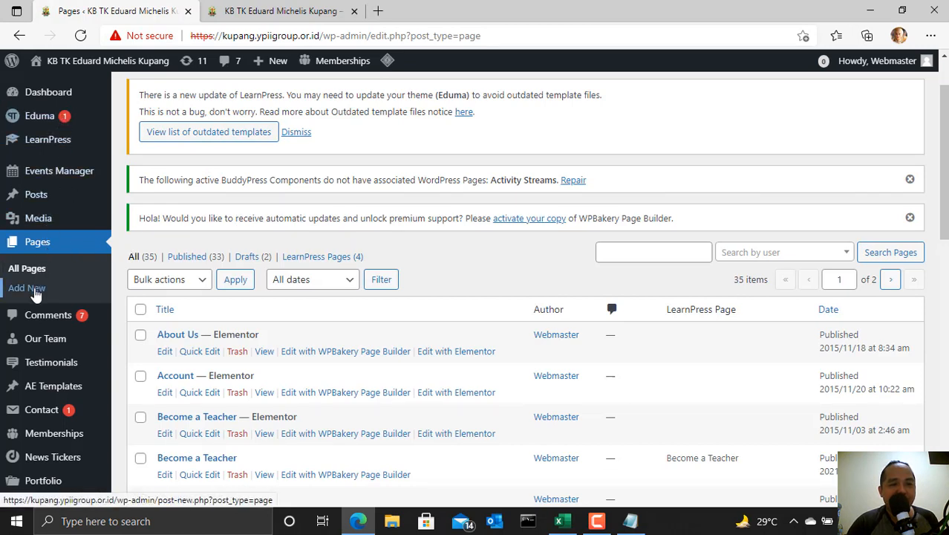
left_click(36, 291)
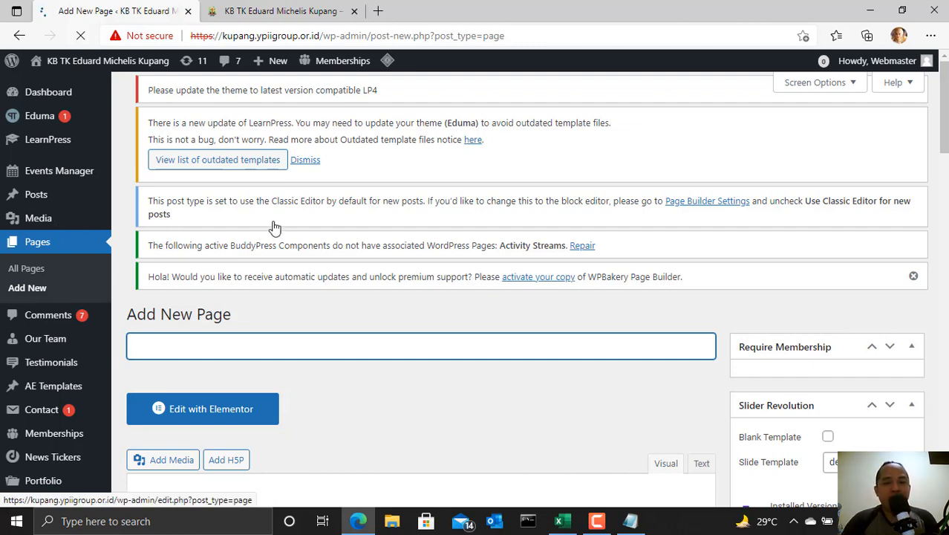
scroll(280, 225, "down", 2)
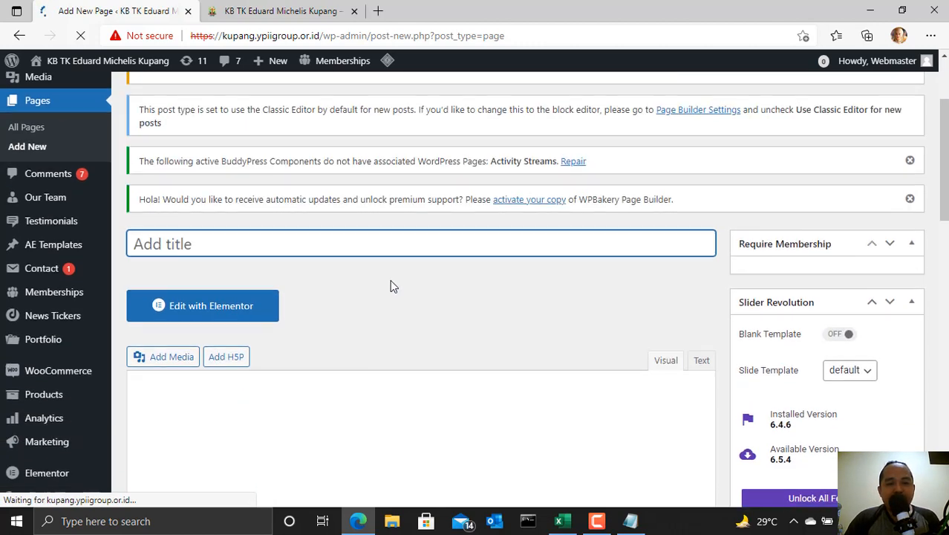
scroll(297, 364, "down", 2)
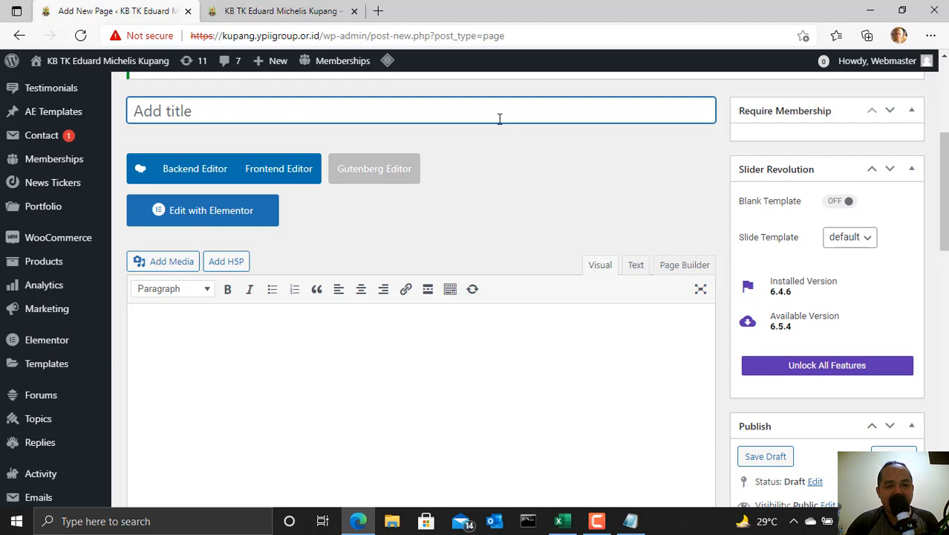
scroll(434, 126, "up", 1)
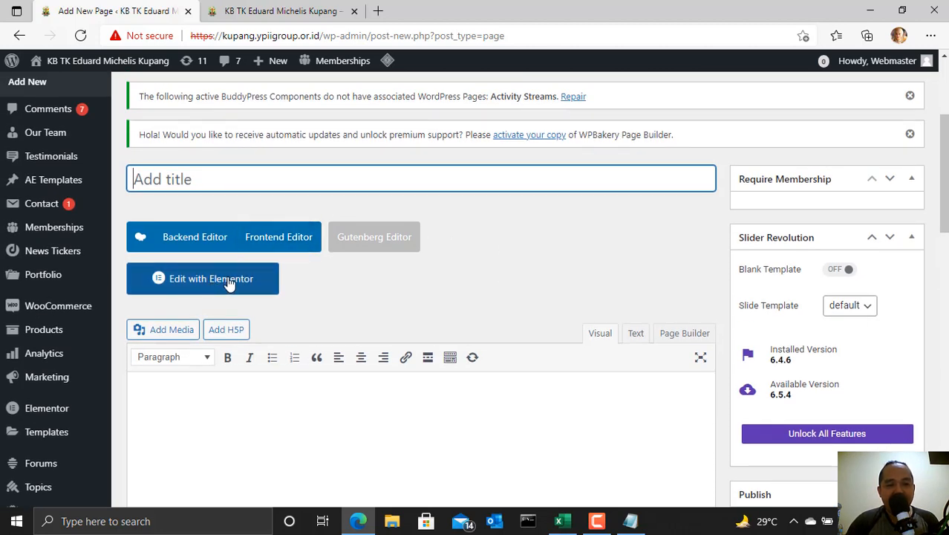
left_click(229, 280)
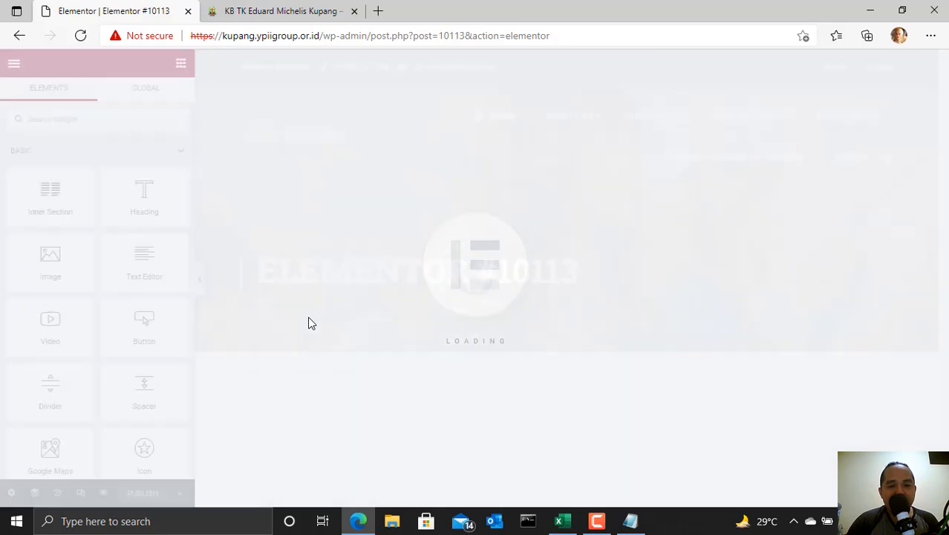
Step: Look over the new page's header banner, empty widget area and footer in the Elementor editor
scroll(425, 264, "down", 3)
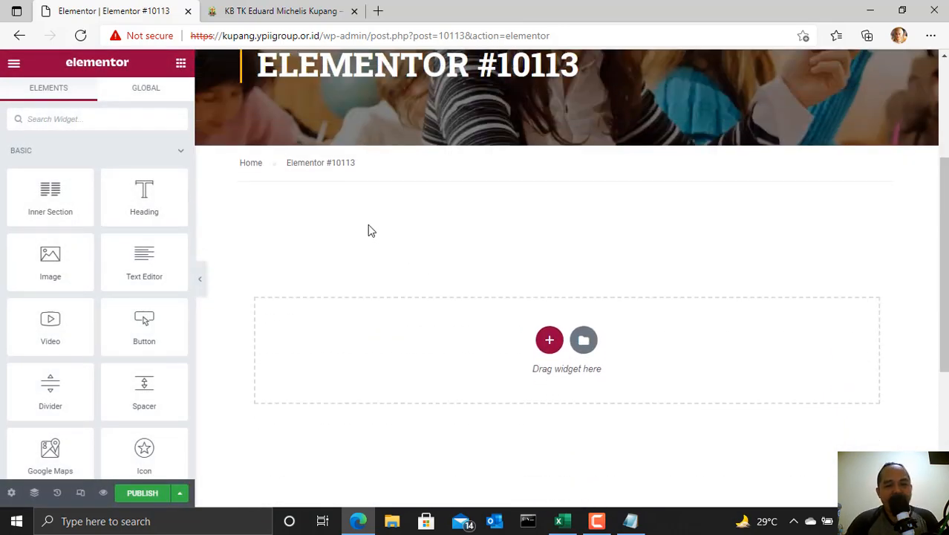
scroll(401, 229, "up", 3)
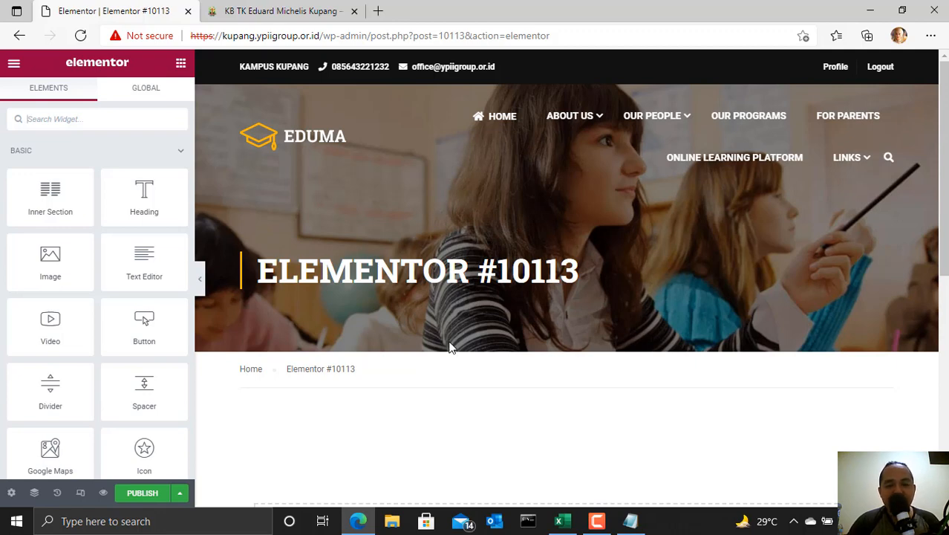
scroll(449, 348, "down", 5)
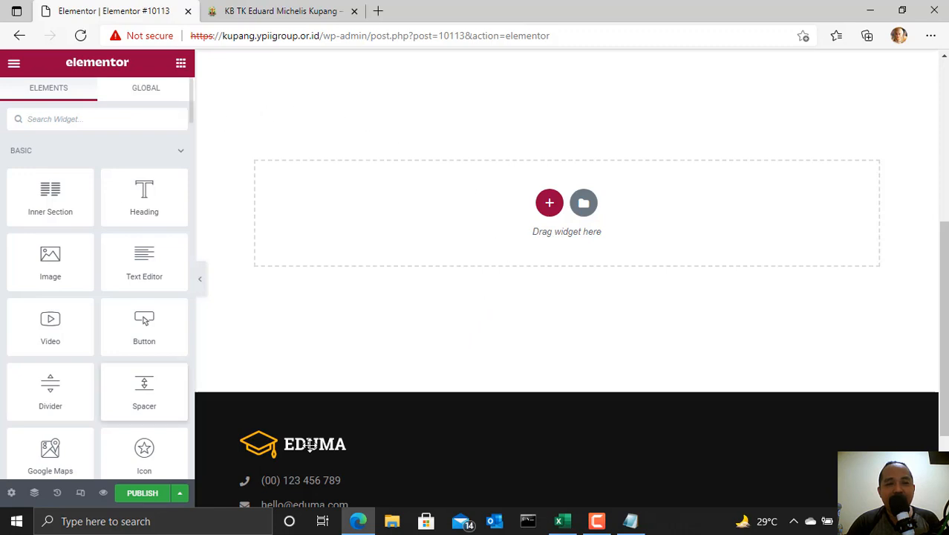
Step: Open kacaruma.com in a new browser tab
left_click(379, 12)
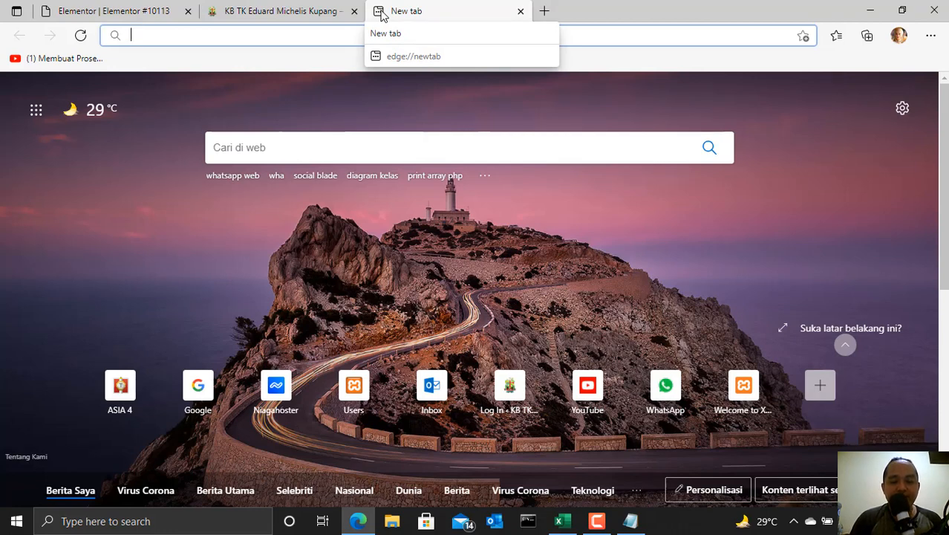
type("kacaruma")
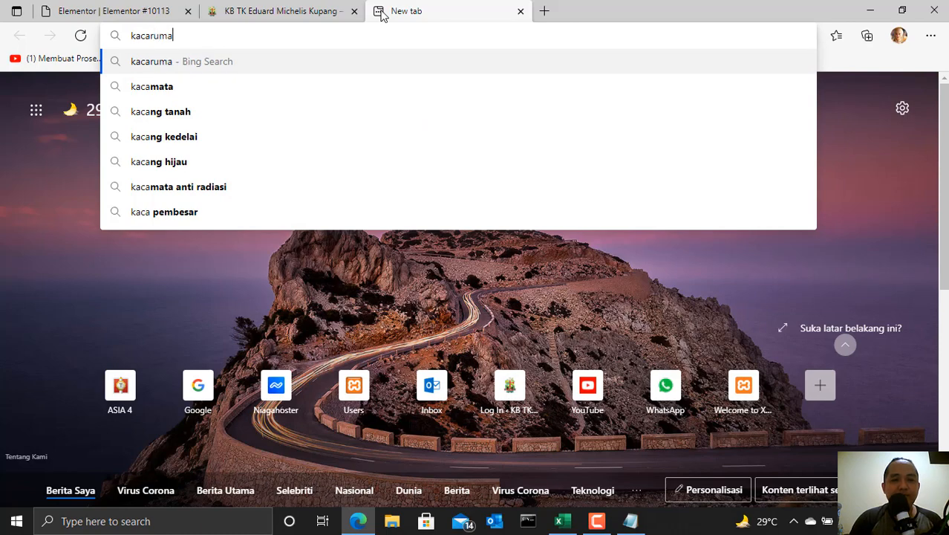
type(".com")
key("Return")
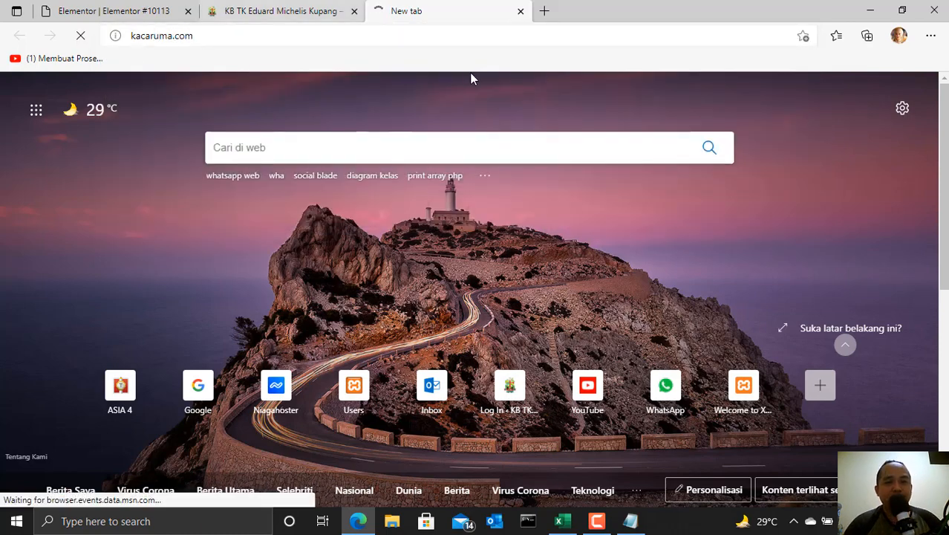
Step: Skim the KacaRuma homepage from its header down to "Galeri Proyek Kami" and back to the "3 Alasan Memilih KacaRuma" section
scroll(271, 260, "down", 1)
scroll(271, 260, "down", 5)
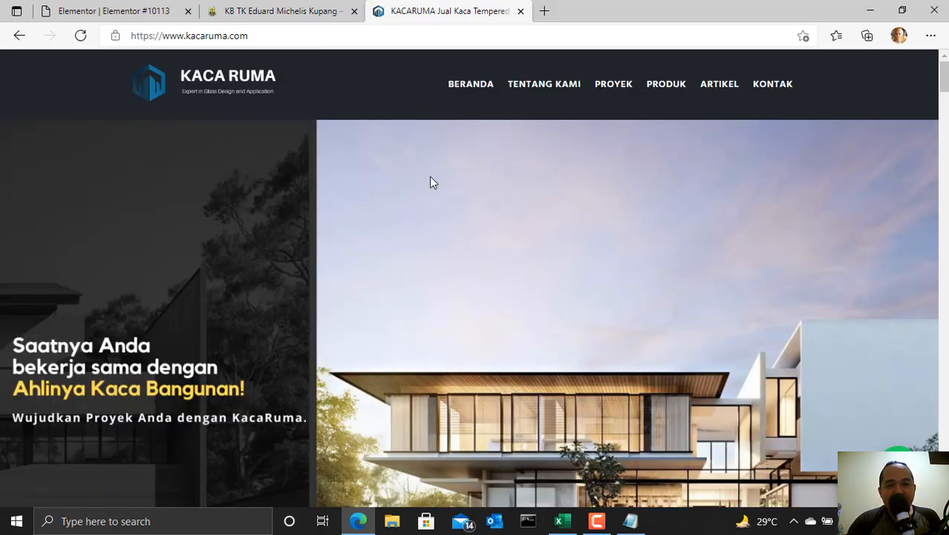
scroll(430, 178, "down", 2)
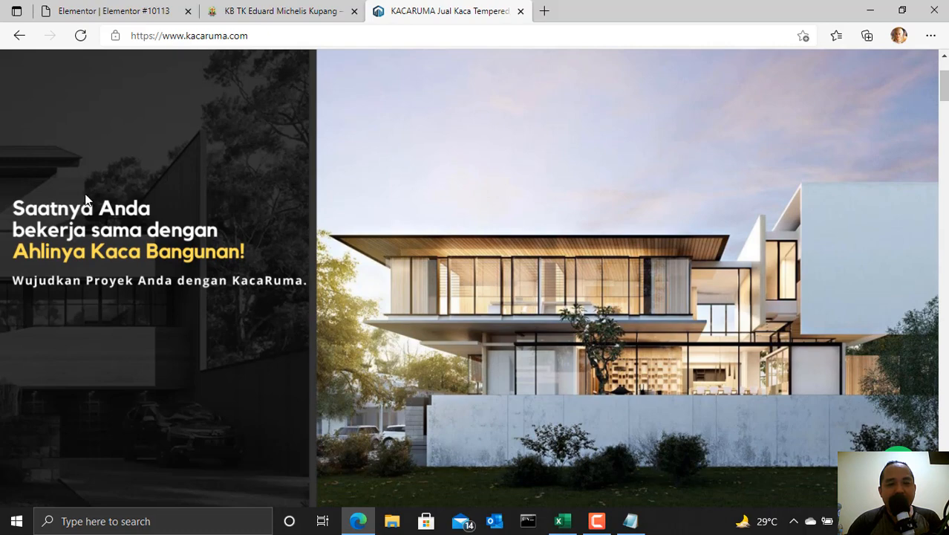
scroll(530, 219, "down", 6)
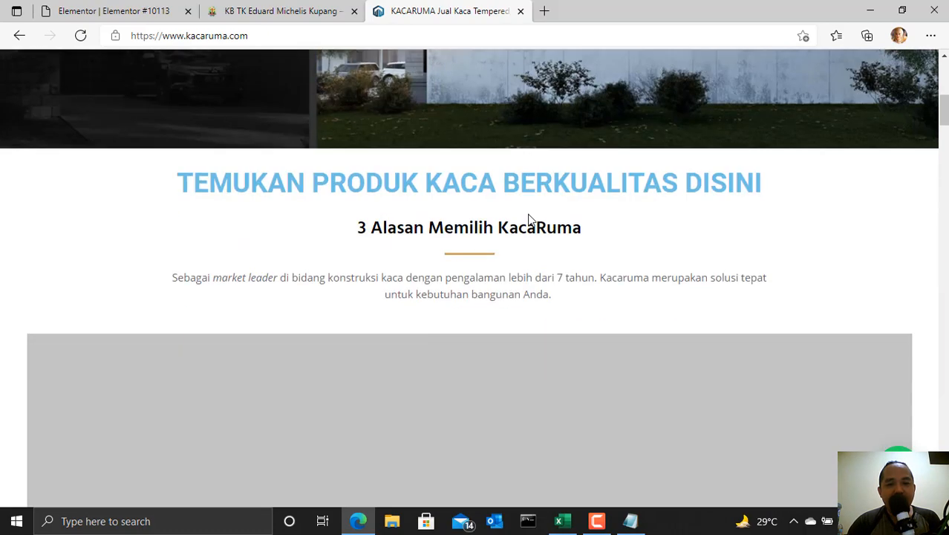
scroll(277, 183, "down", 1)
scroll(70, 145, "down", 1)
scroll(3, 175, "down", 2)
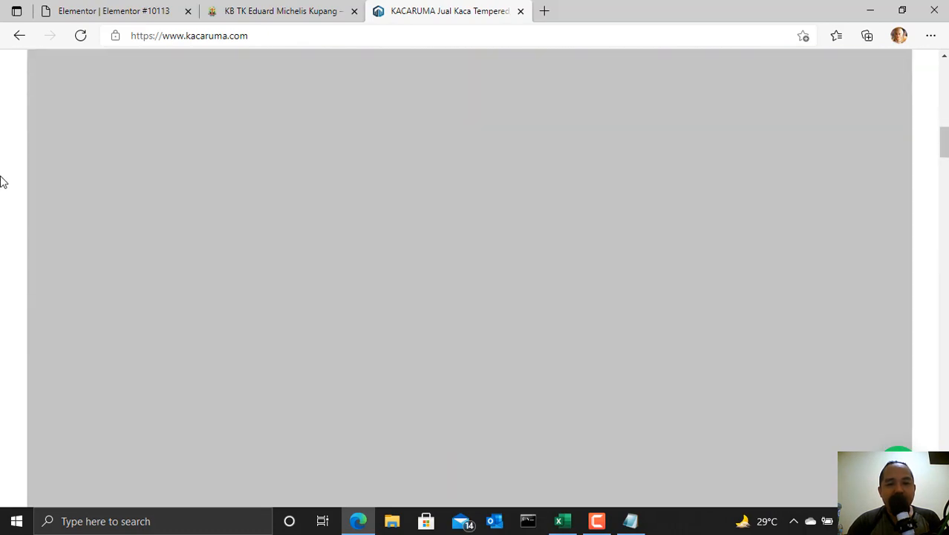
scroll(3, 208, "up", 8)
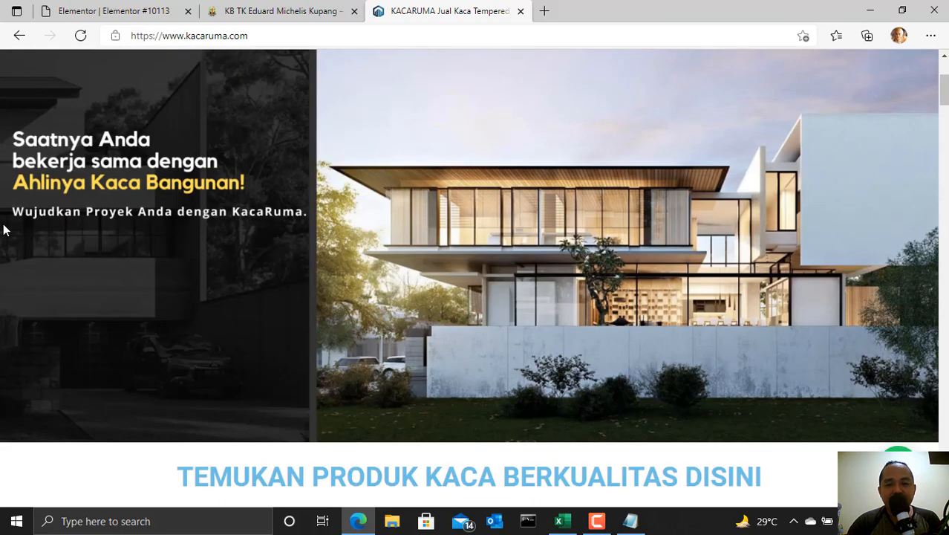
scroll(4, 231, "down", 5)
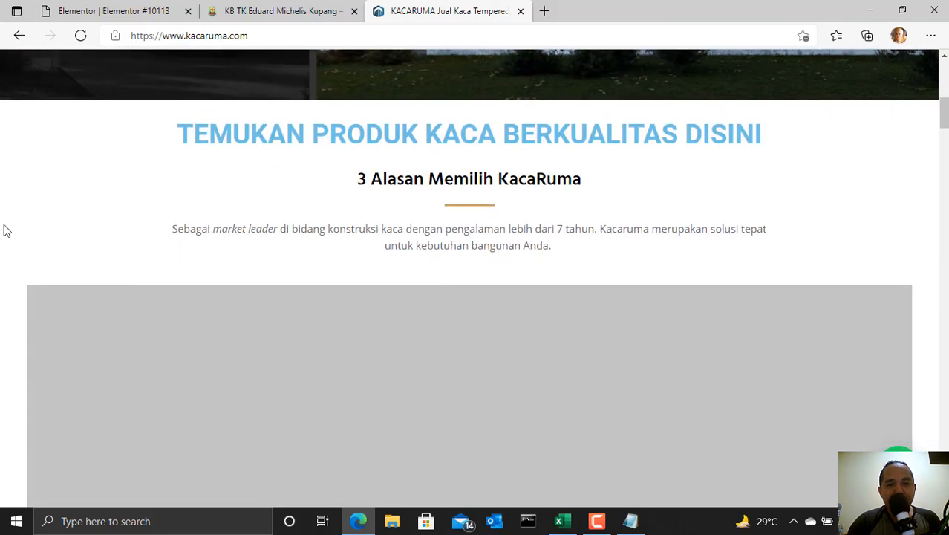
scroll(4, 230, "down", 3)
scroll(4, 230, "down", 10)
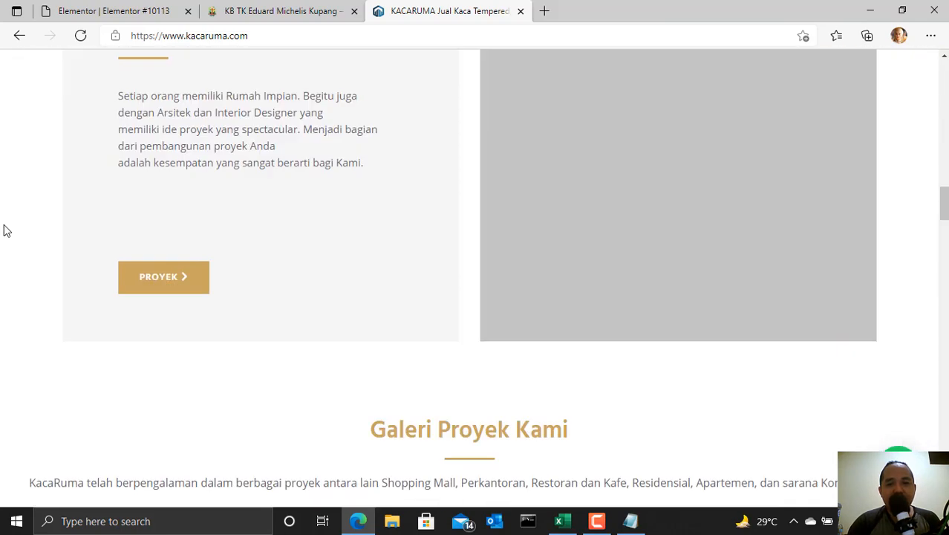
scroll(4, 231, "up", 5)
scroll(4, 230, "up", 8)
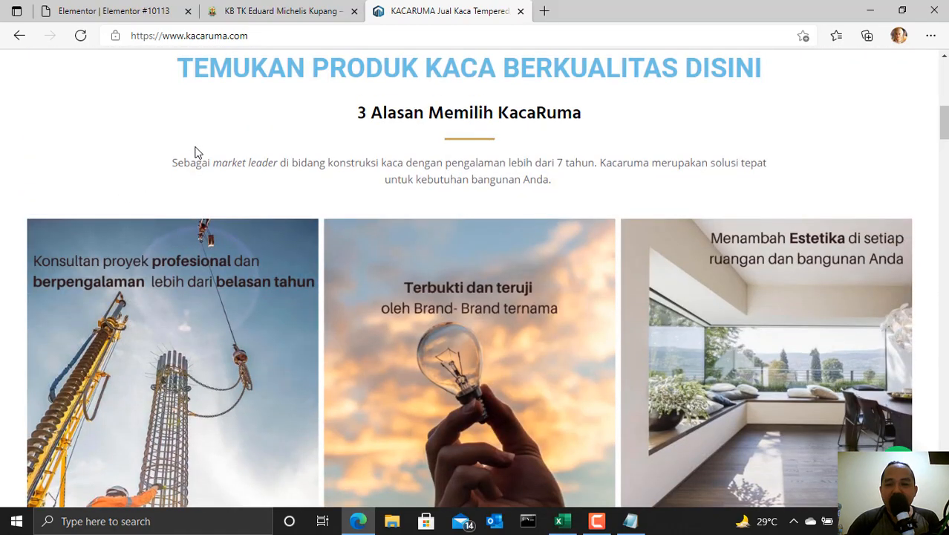
Step: Examine the hero banner's slogan and house image, together with the "TEMUKAN PRODUK KACA BERKUALITAS DISINI" heading below it
scroll(218, 170, "up", 5)
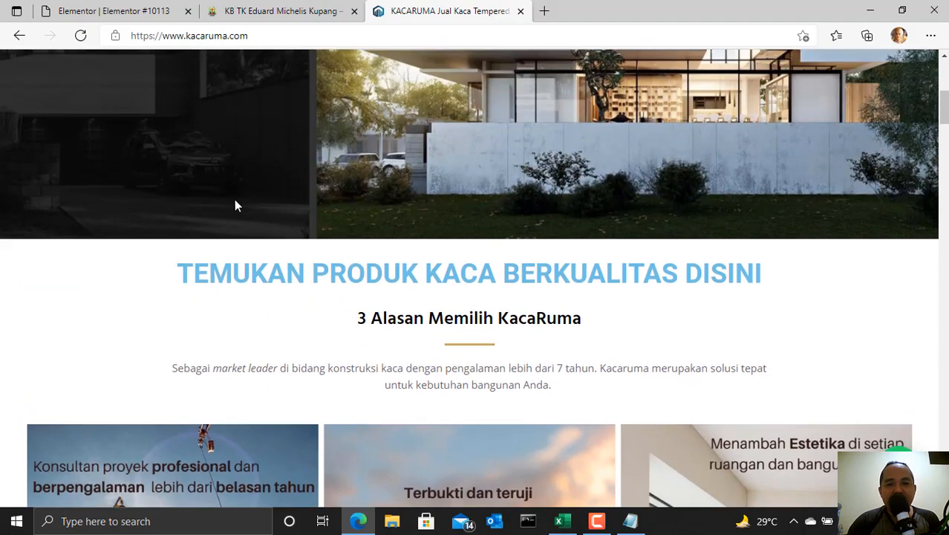
scroll(287, 236, "up", 2)
scroll(287, 236, "down", 5)
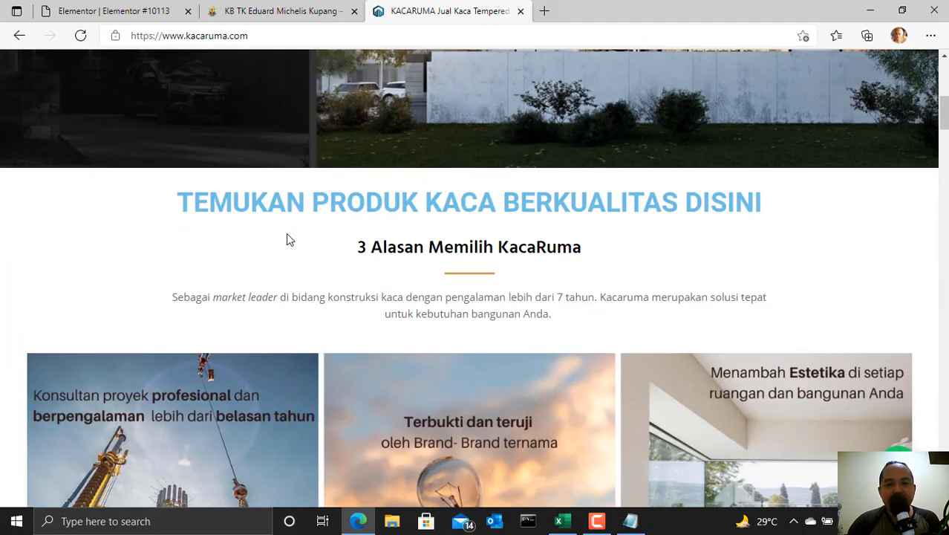
scroll(333, 238, "down", 1)
scroll(334, 238, "up", 6)
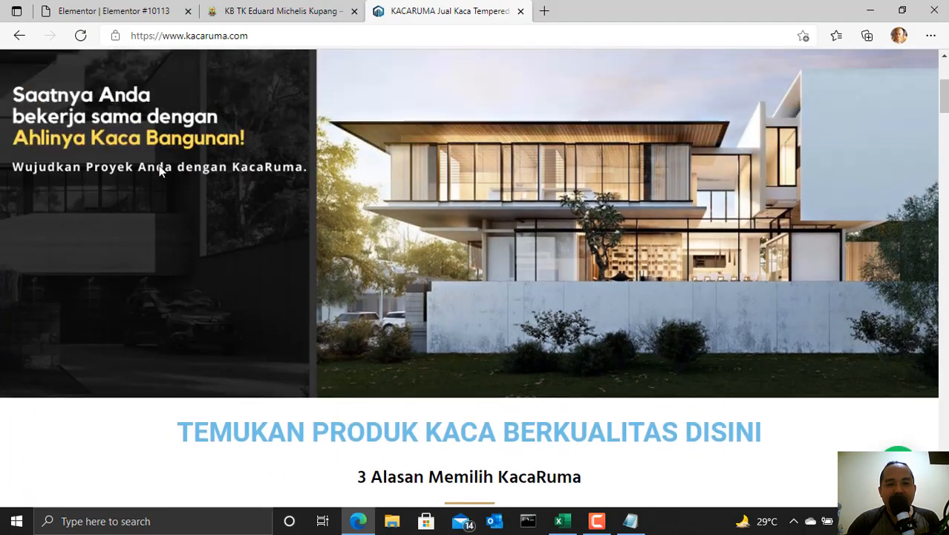
scroll(705, 197, "down", 5)
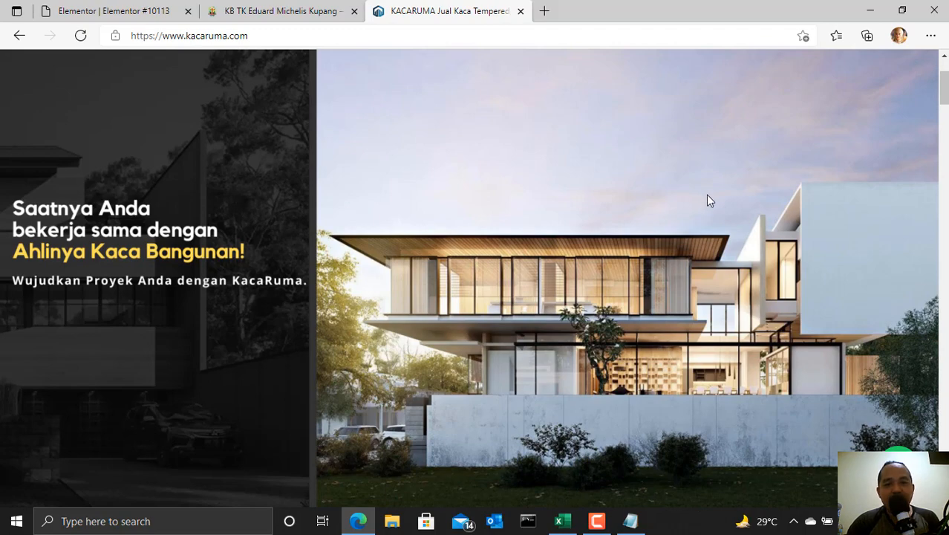
scroll(710, 193, "up", 4)
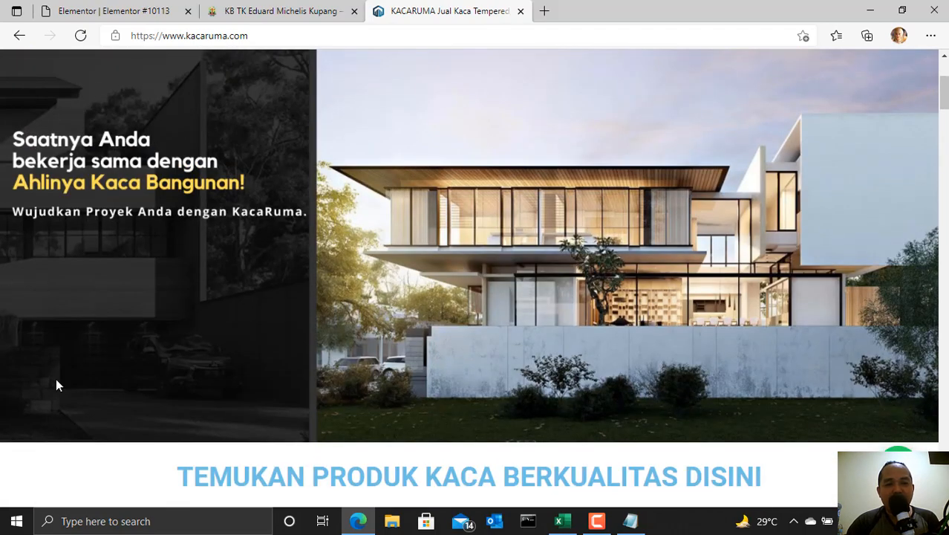
scroll(758, 197, "down", 4)
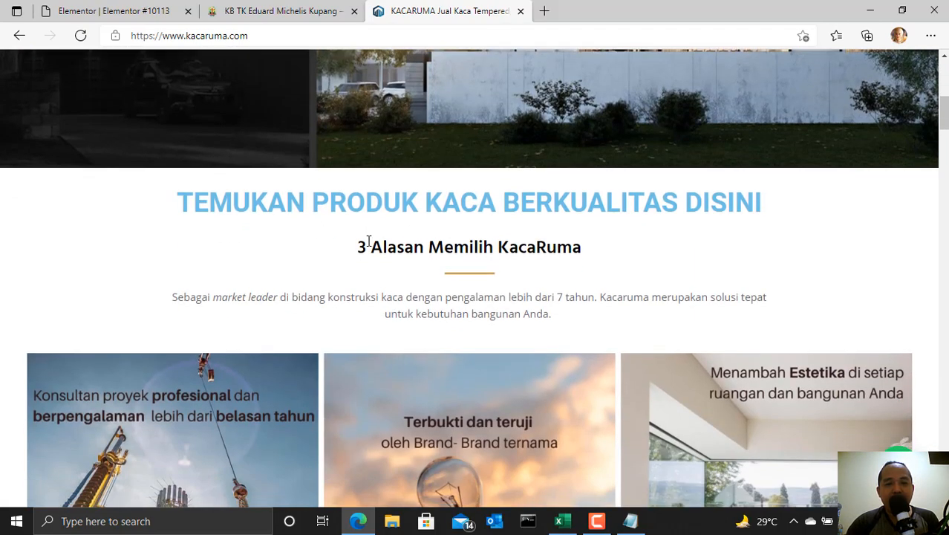
Step: Highlight the "3 Alasan Memilih KacaRuma" heading and examine the three captioned image cards beneath it
left_click_drag(370, 254, 562, 275)
scroll(520, 232, "down", 2)
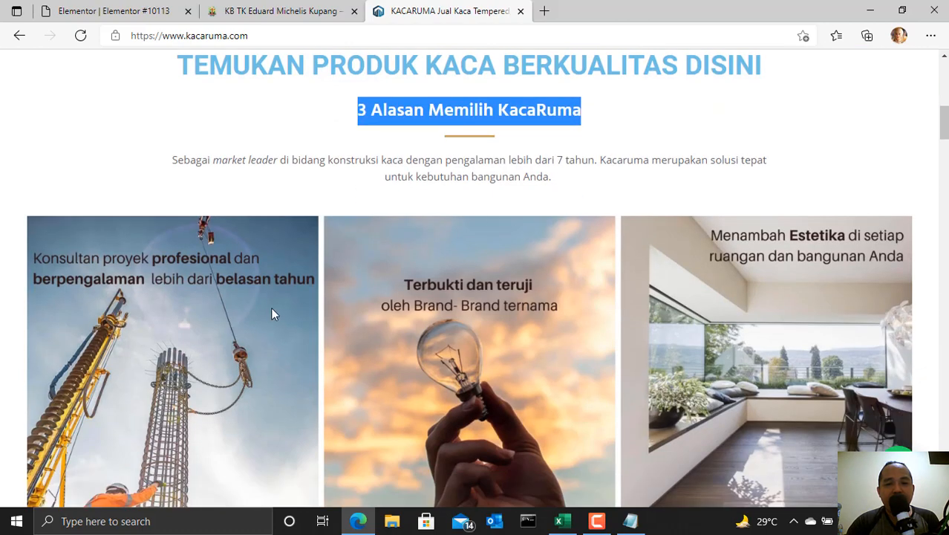
scroll(271, 314, "down", 2)
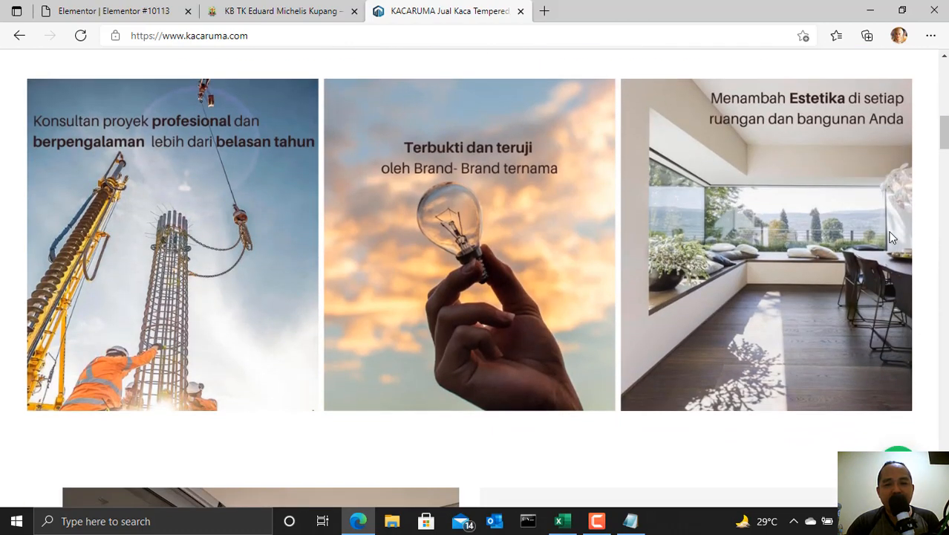
Step: Examine the alternating image and text blocks for products and blueprints, and the "Galeri Proyek Kami" photo grid
scroll(883, 236, "down", 4)
scroll(628, 181, "down", 2)
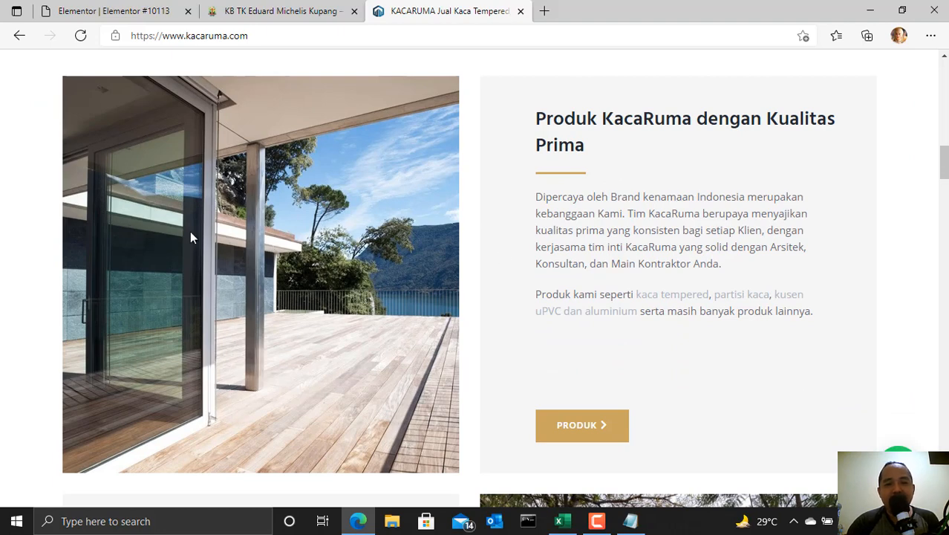
scroll(729, 199, "down", 5)
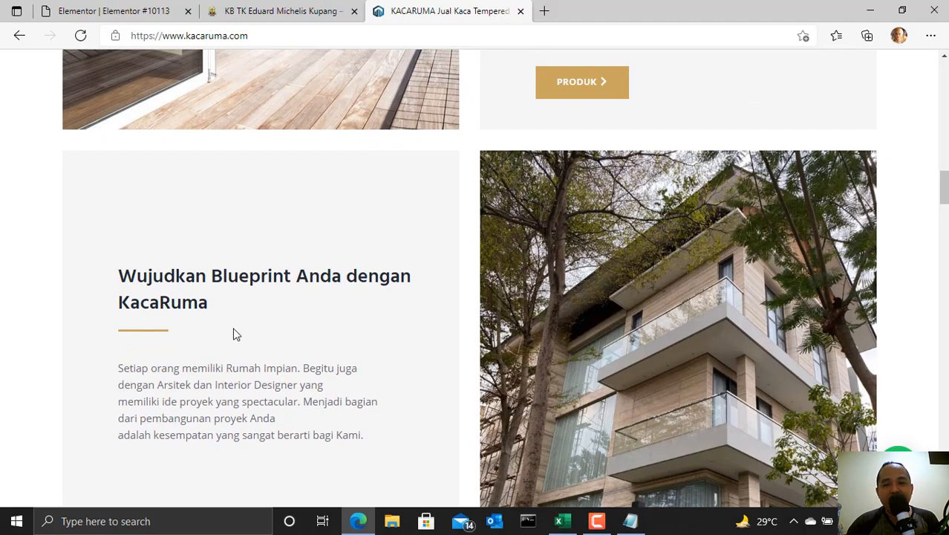
scroll(278, 309, "down", 7)
scroll(41, 181, "down", 3)
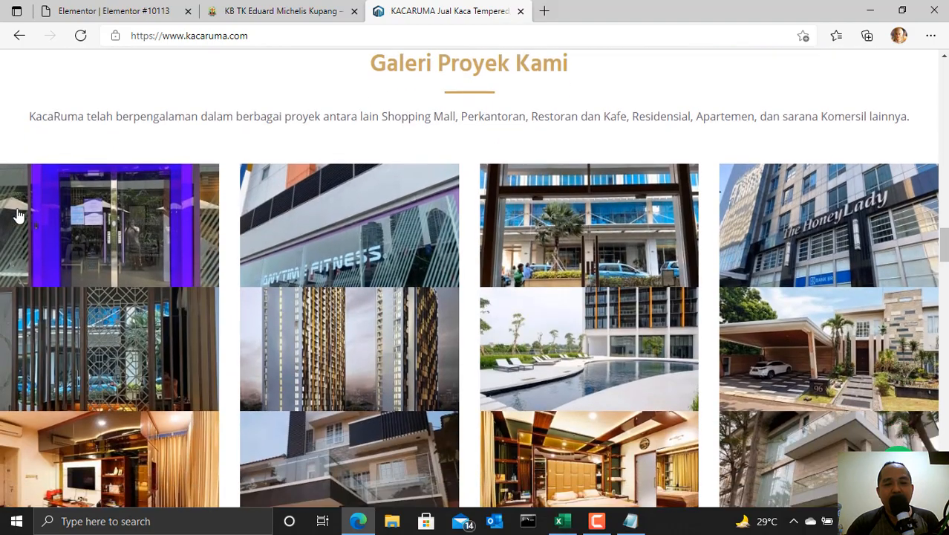
scroll(52, 223, "up", 3)
scroll(668, 221, "down", 5)
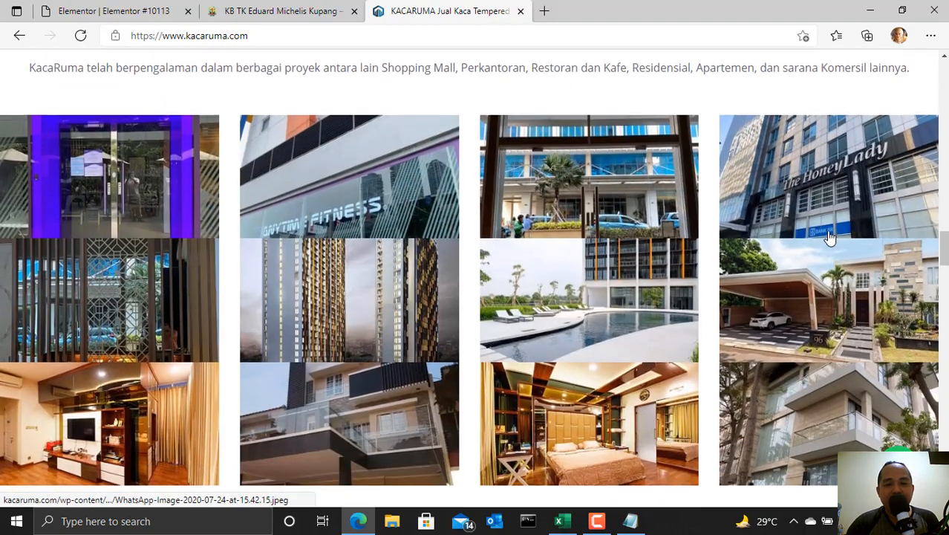
Step: Examine the "Bagaimana Kami Bekerja" section, highlighting its heading and the titles Perencanaan, Kesepakatan, Konstruksi and Serah Terima
scroll(833, 240, "down", 2)
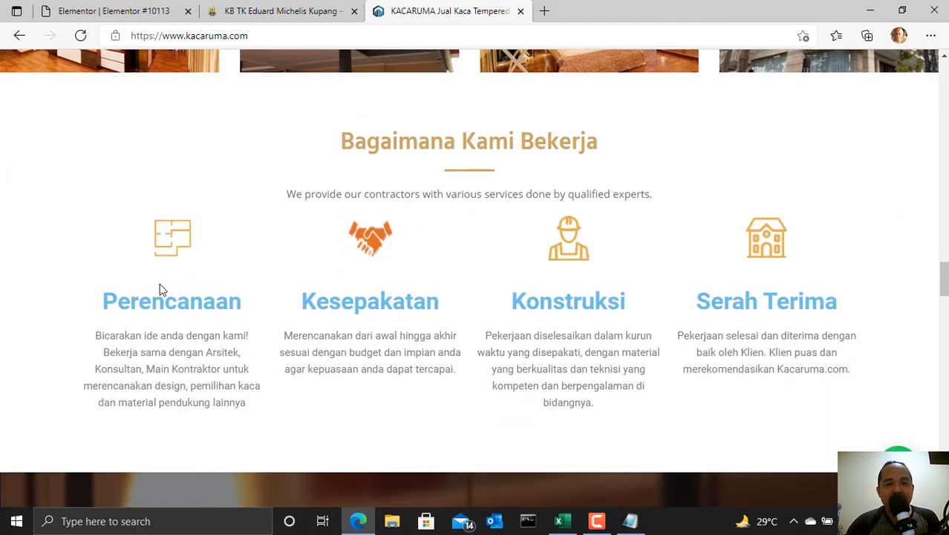
left_click_drag(345, 139, 367, 149)
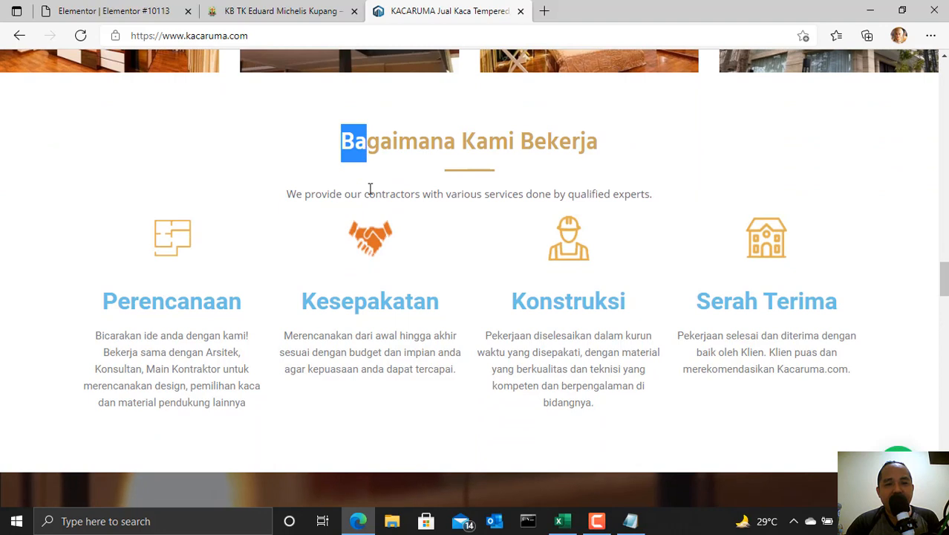
left_click_drag(370, 188, 664, 200)
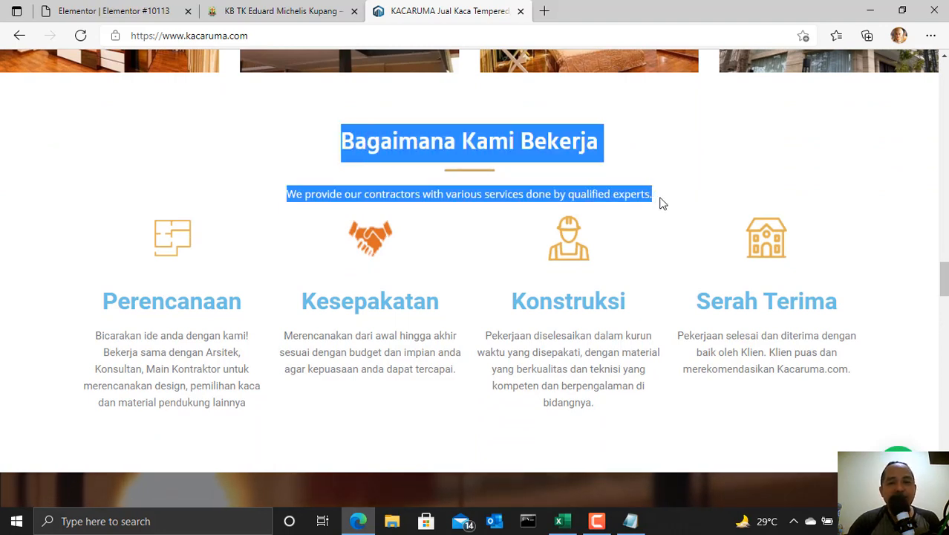
left_click(663, 203)
triple_click(348, 149)
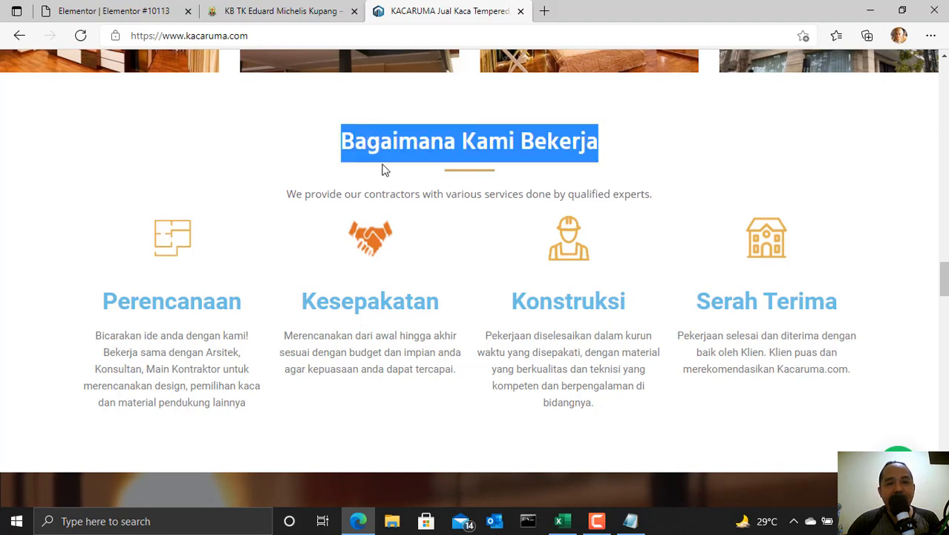
left_click_drag(102, 300, 242, 302)
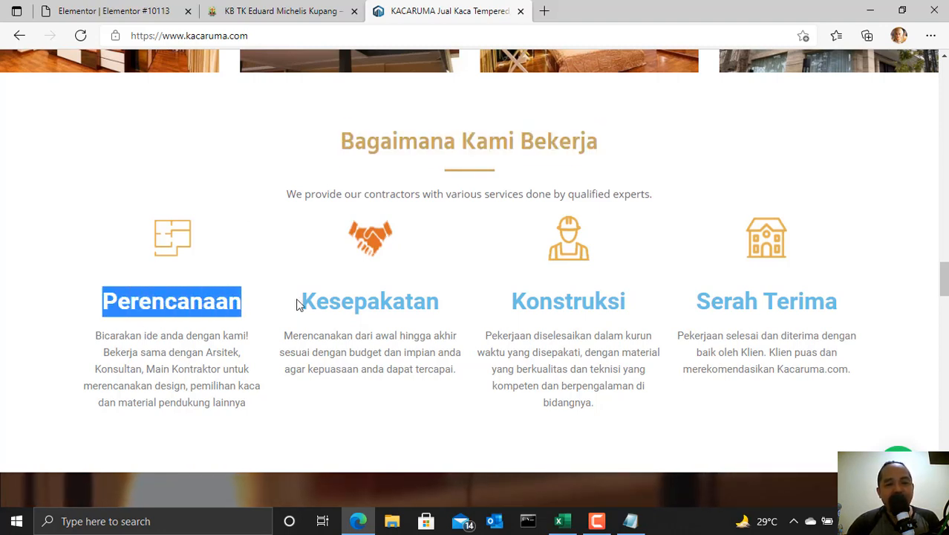
left_click_drag(302, 301, 444, 298)
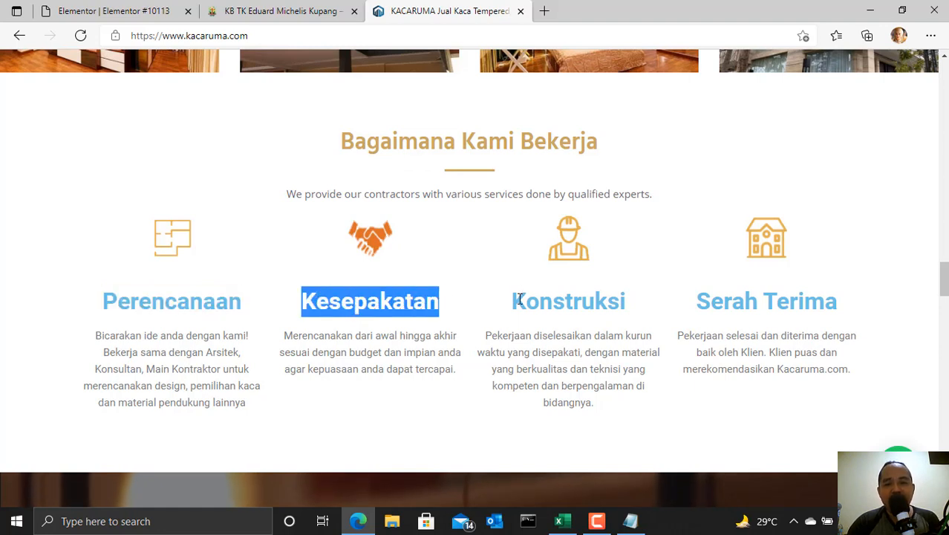
left_click_drag(513, 300, 635, 307)
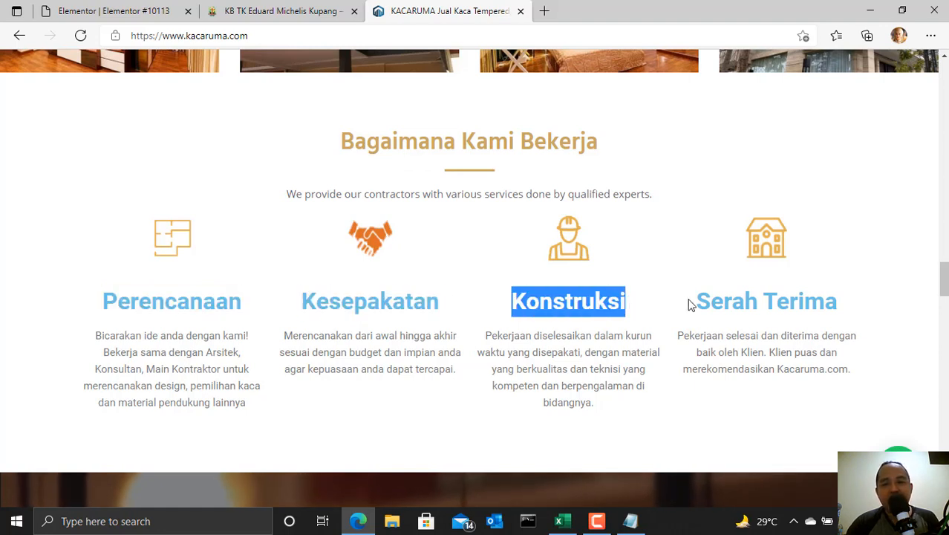
left_click_drag(697, 300, 825, 300)
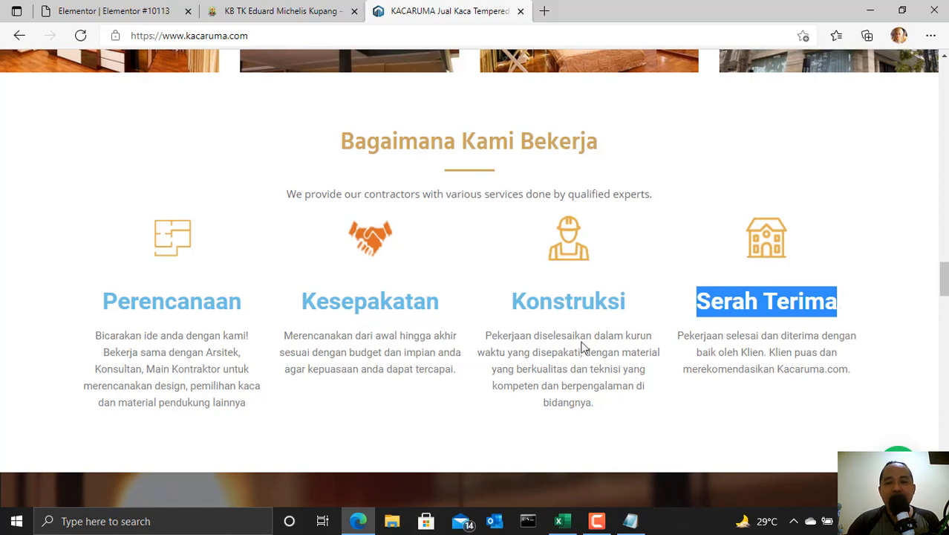
scroll(696, 253, "down", 1)
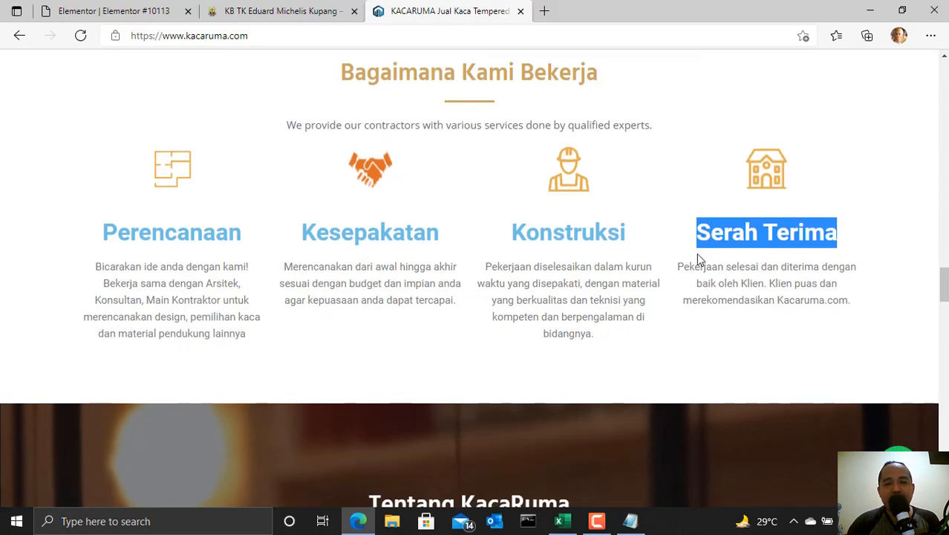
Step: Examine the "Tentang KacaRuma" section, the number counters and the partner brand logos, comparing them with the empty Elementor page
scroll(307, 306, "up", 1)
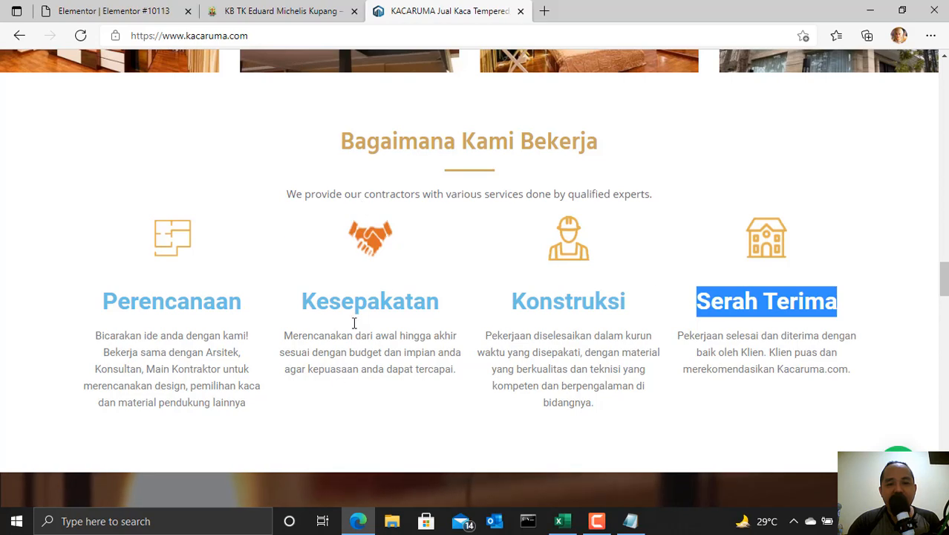
scroll(370, 334, "down", 5)
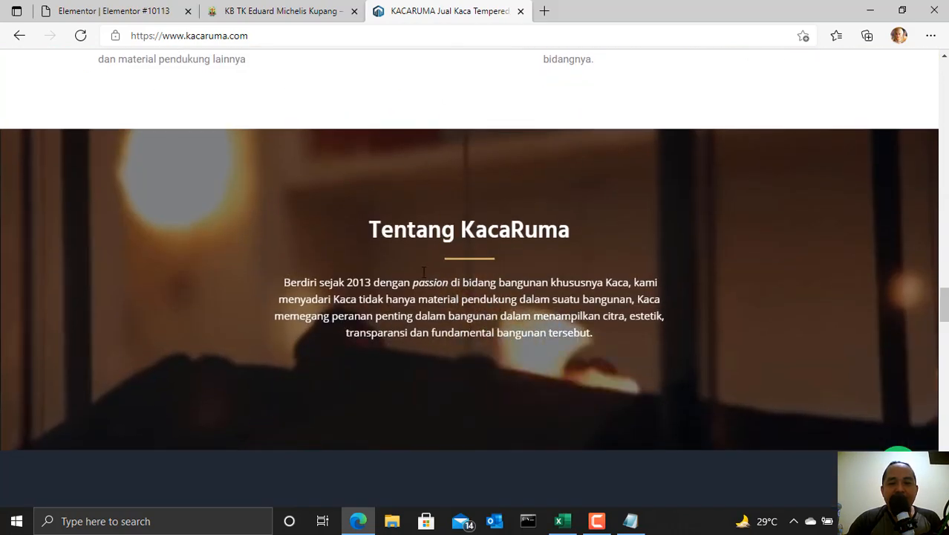
scroll(300, 203, "down", 5)
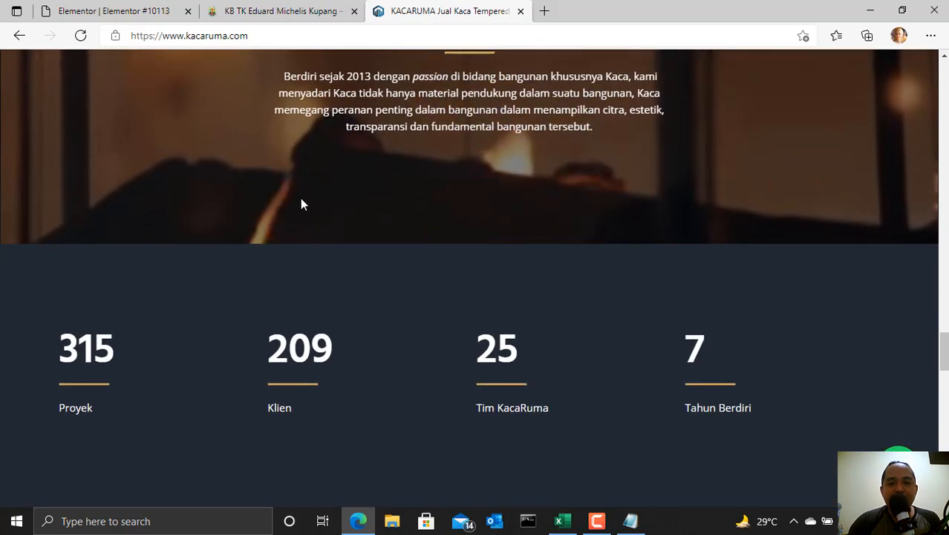
scroll(165, 221, "down", 7)
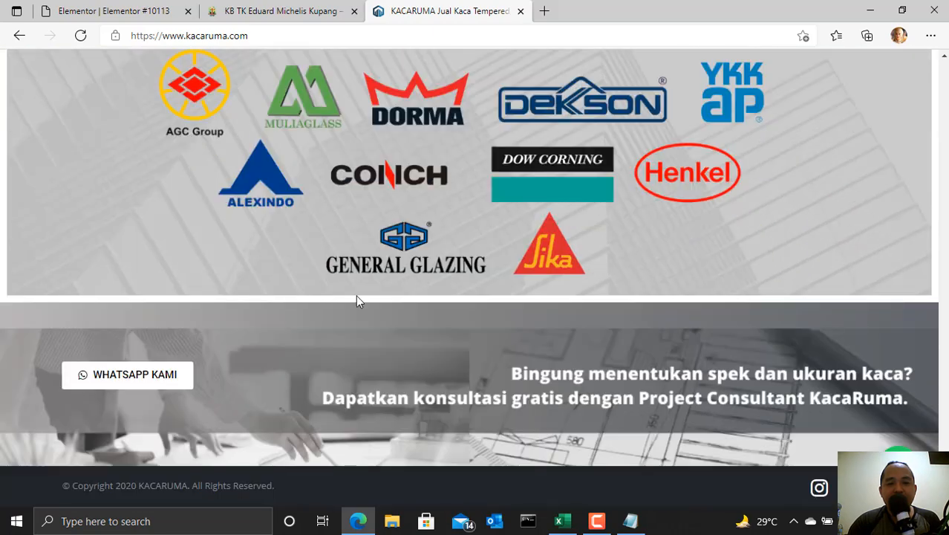
left_click(68, 5)
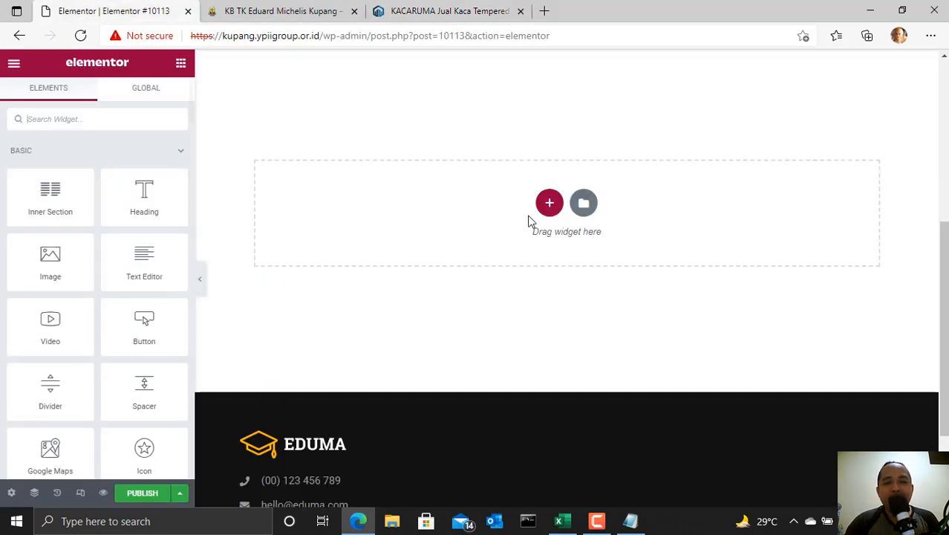
left_click(440, 6)
scroll(373, 266, "up", 10)
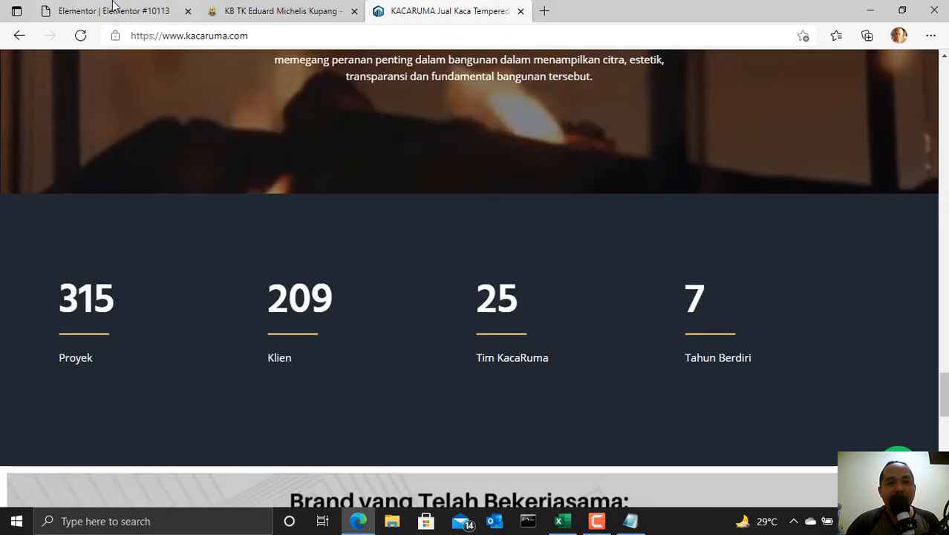
left_click(113, 6)
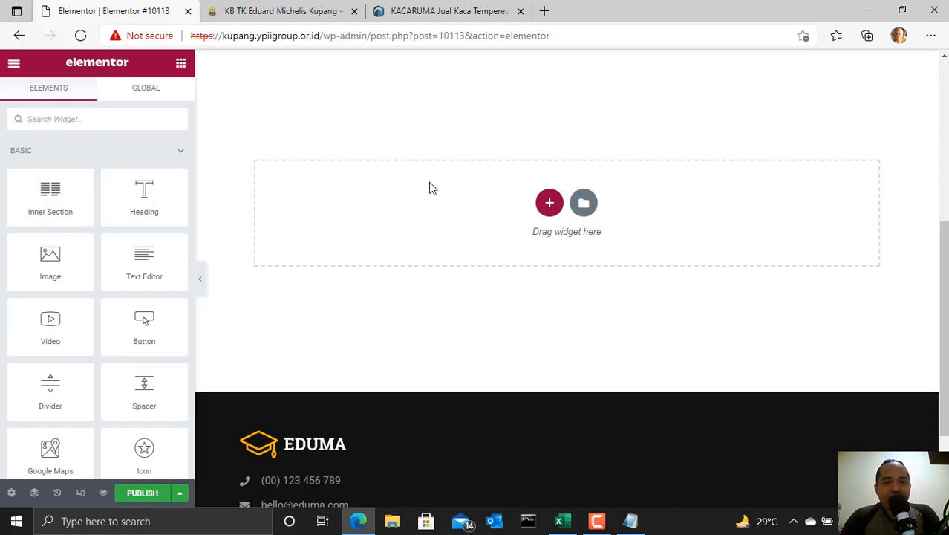
Step: Return to the KacaRuma homepage, open its Tentang Kami page and highlight the page title
left_click(431, 10)
scroll(470, 279, "up", 6)
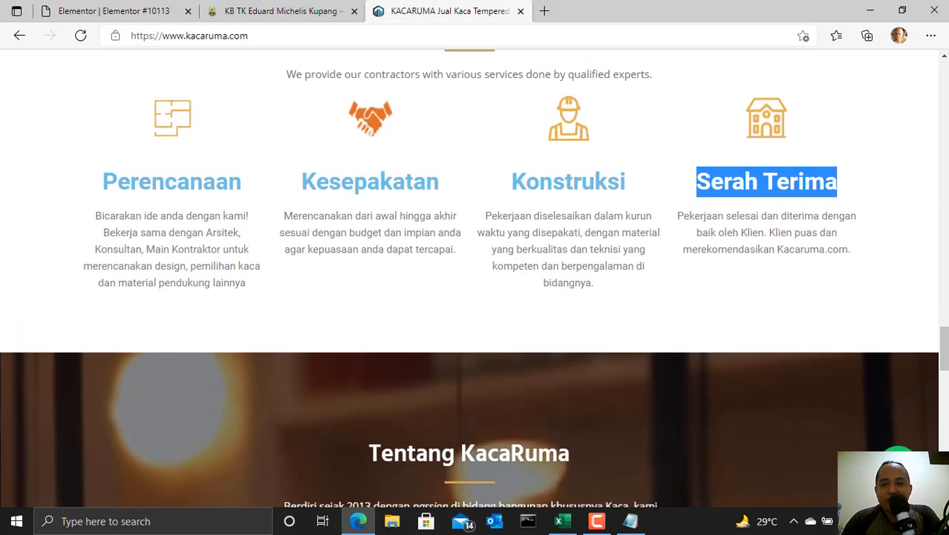
scroll(469, 279, "up", 15)
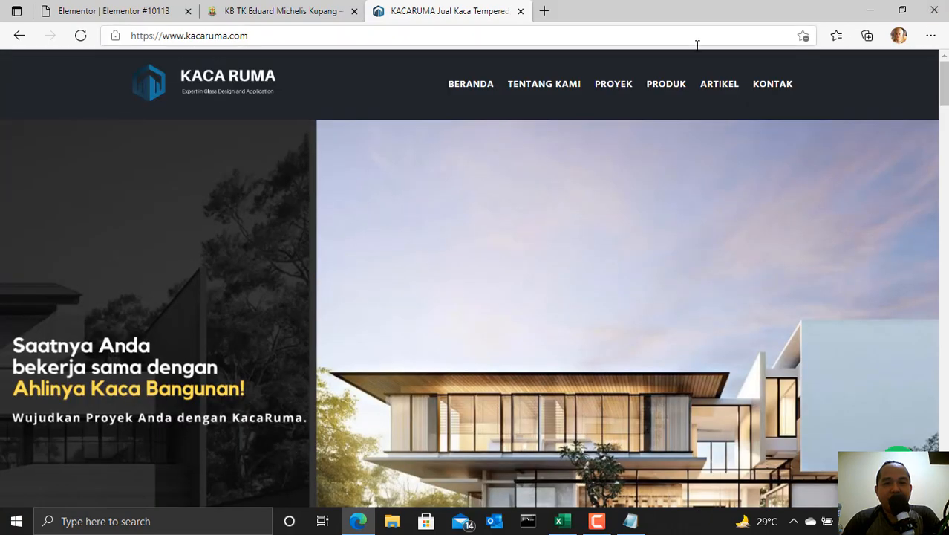
left_click(547, 89)
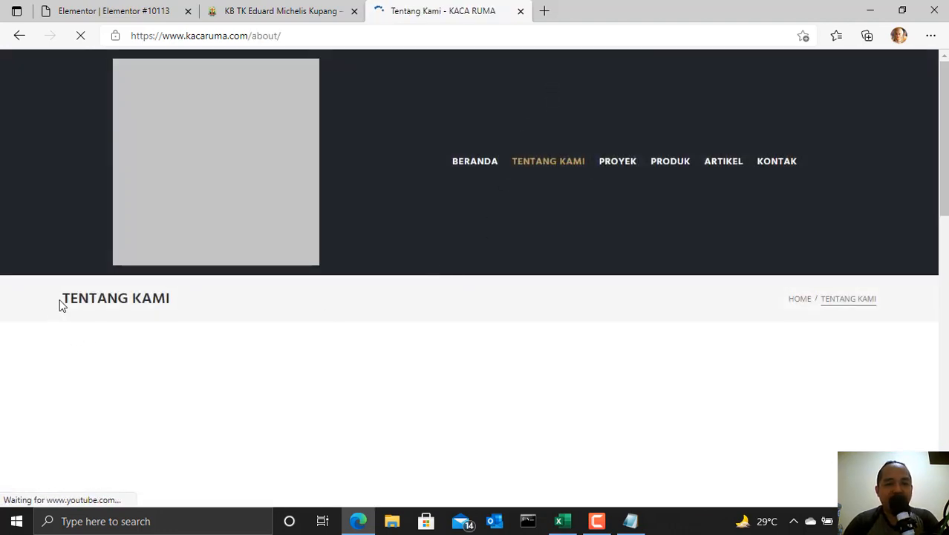
left_click_drag(62, 306, 187, 292)
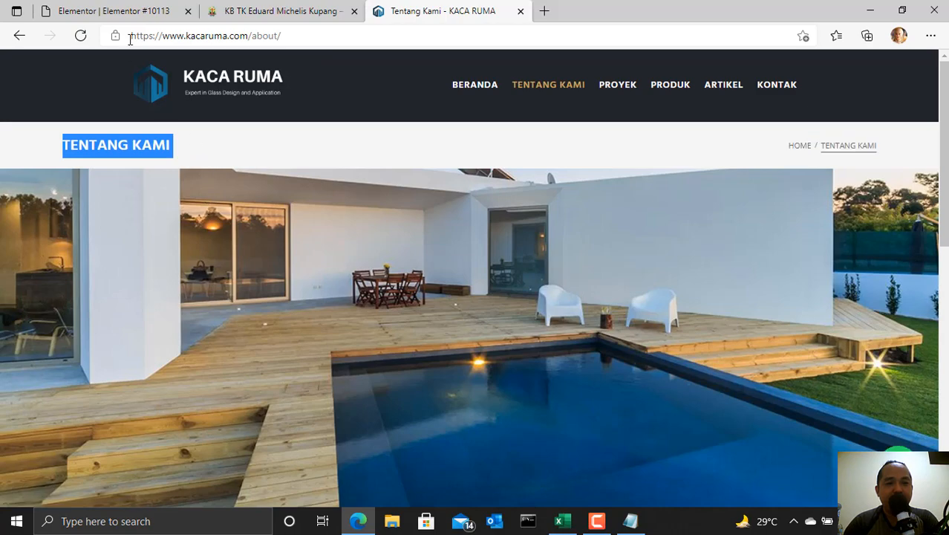
Step: Examine the Tentang Kami page's three image columns, Sejarah Kami, Produk Bersertifikat SNI and Tim Yang Profesional, against the empty Elementor page
left_click(115, 11)
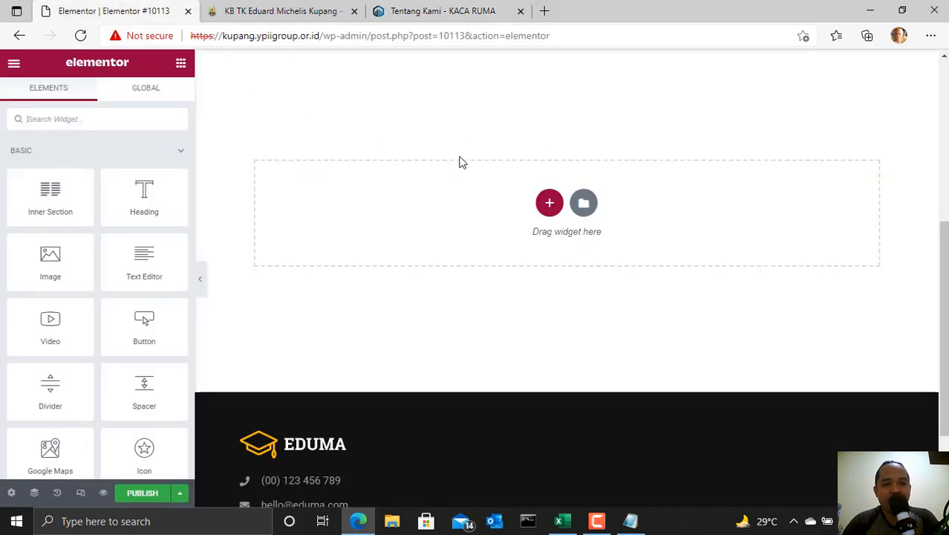
left_click(443, 11)
scroll(265, 284, "down", 8)
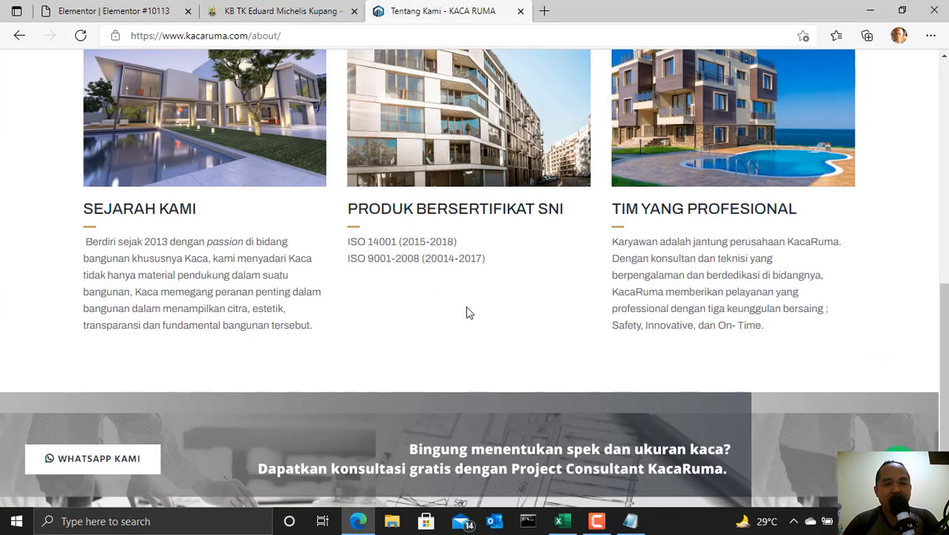
scroll(466, 313, "down", 1)
Step: Switch back to the Elementor editor and examine the widgets available in the Basic and Pro categories
left_click(93, 9)
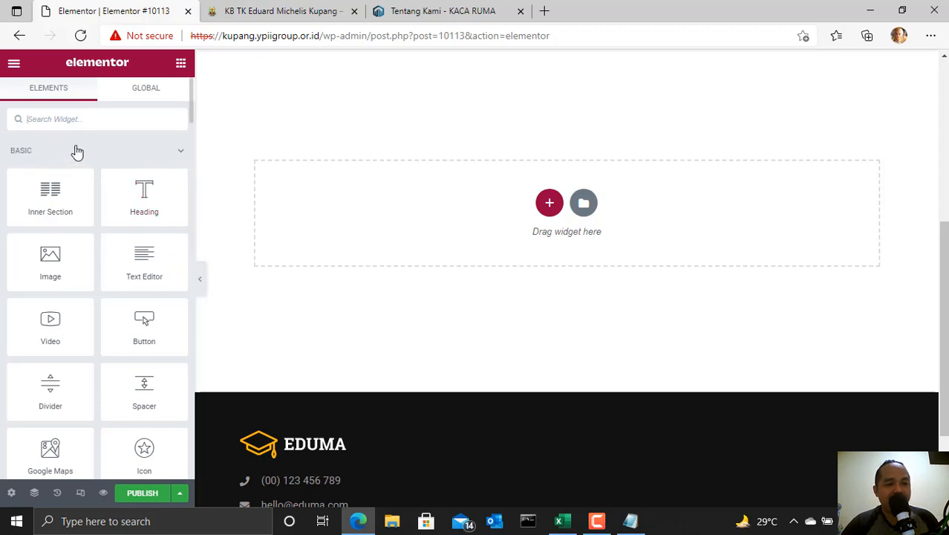
scroll(92, 171, "down", 3)
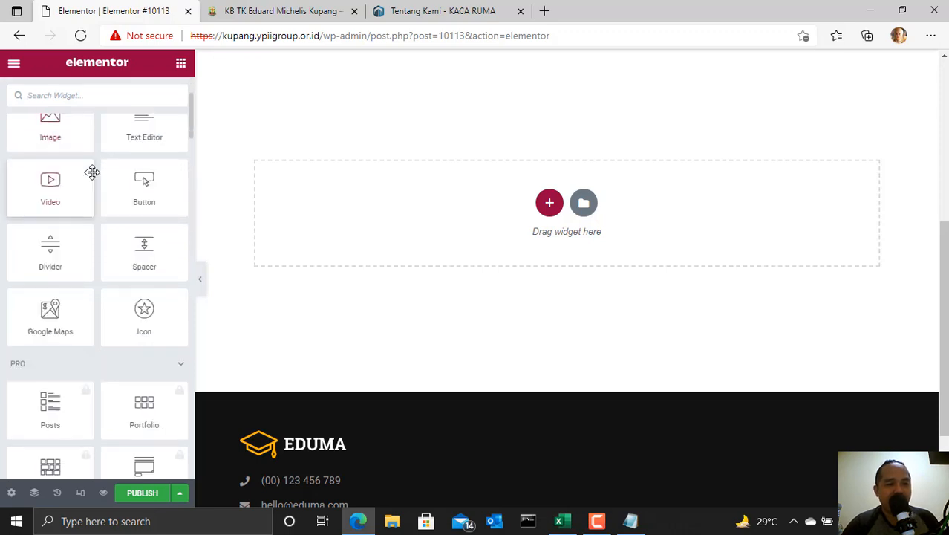
scroll(64, 159, "up", 3)
scroll(45, 185, "down", 7)
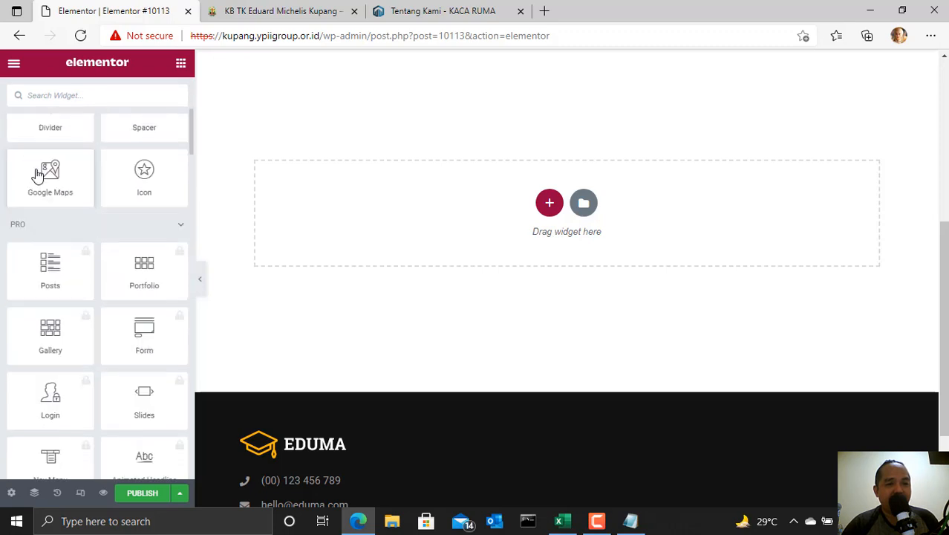
scroll(61, 217, "up", 3)
scroll(63, 221, "up", 1)
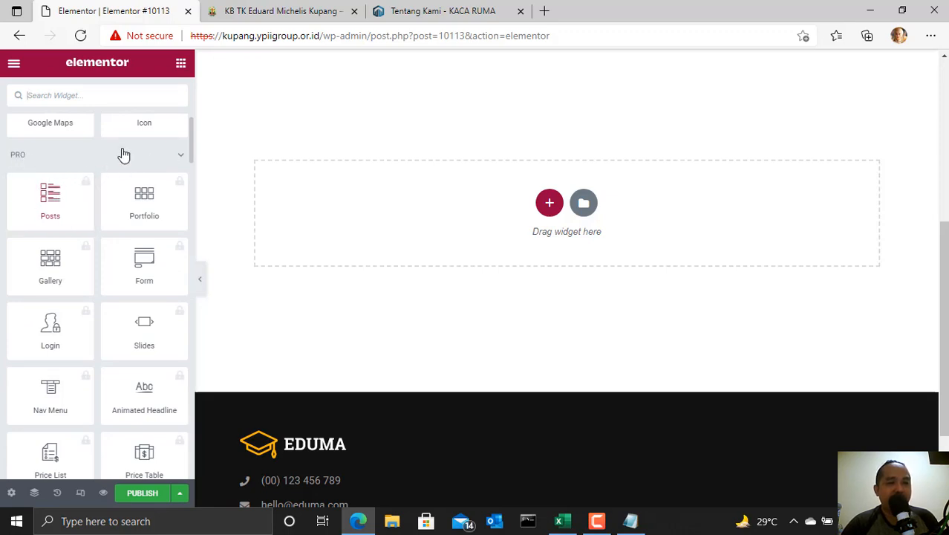
scroll(122, 160, "up", 5)
scroll(122, 184, "down", 1)
scroll(122, 184, "down", 15)
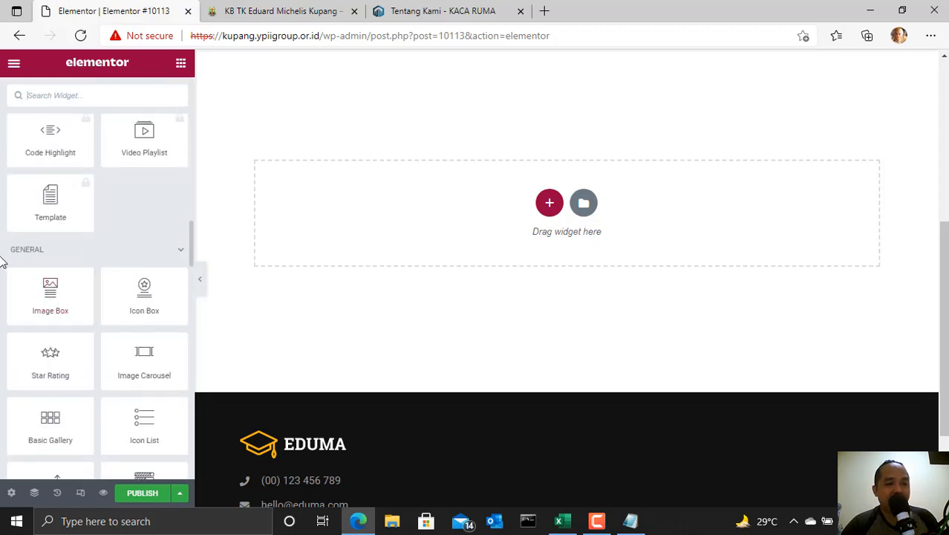
Step: Examine the General and Thim Shortcodes widgets, and return to the Basic widgets
scroll(28, 255, "down", 10)
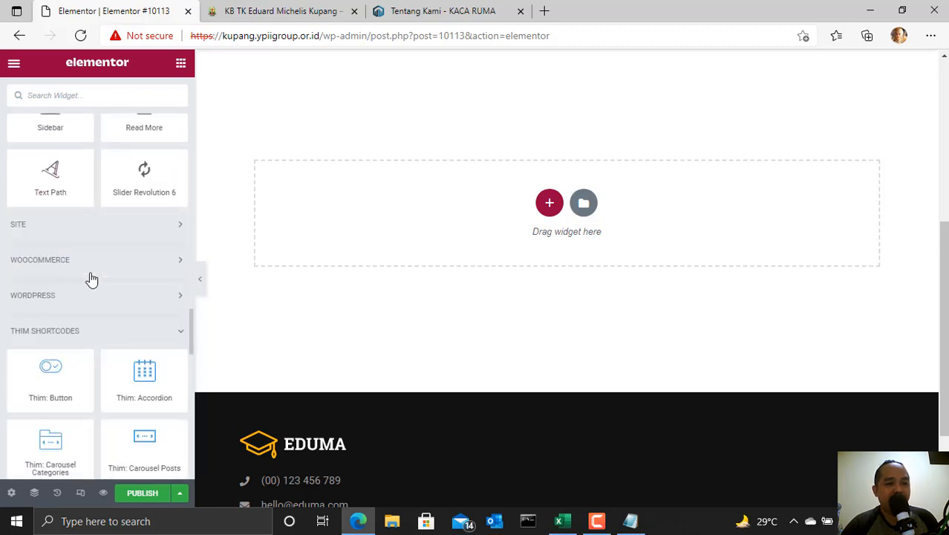
scroll(91, 278, "down", 2)
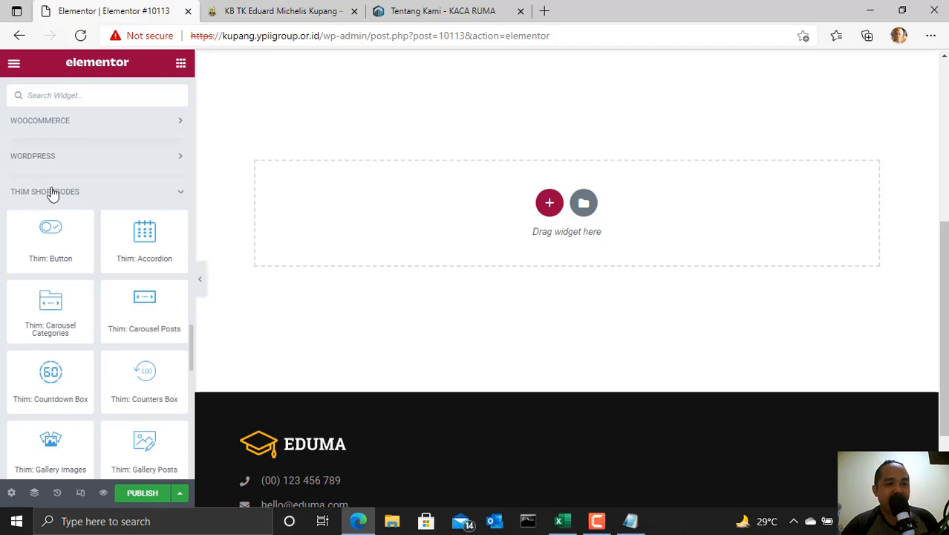
scroll(99, 262, "down", 5)
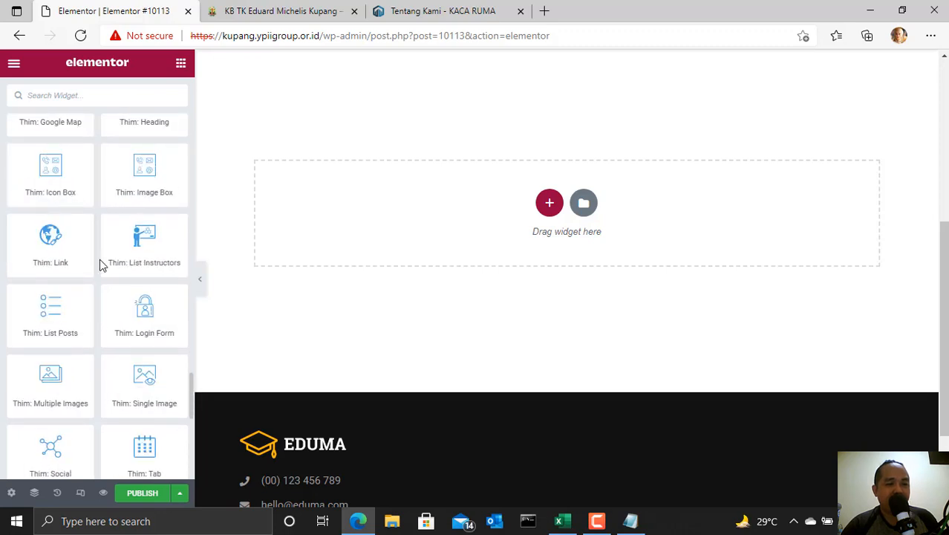
scroll(102, 266, "down", 8)
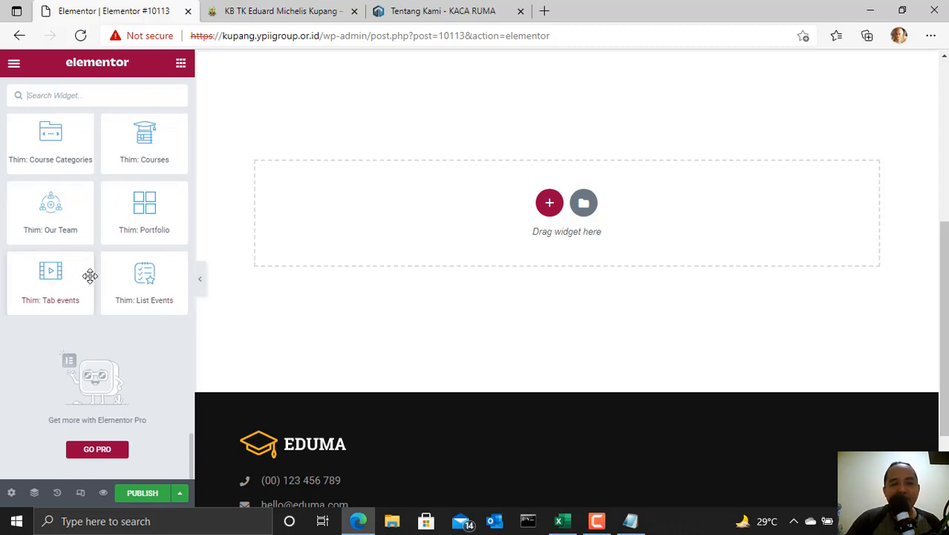
scroll(95, 320, "up", 2)
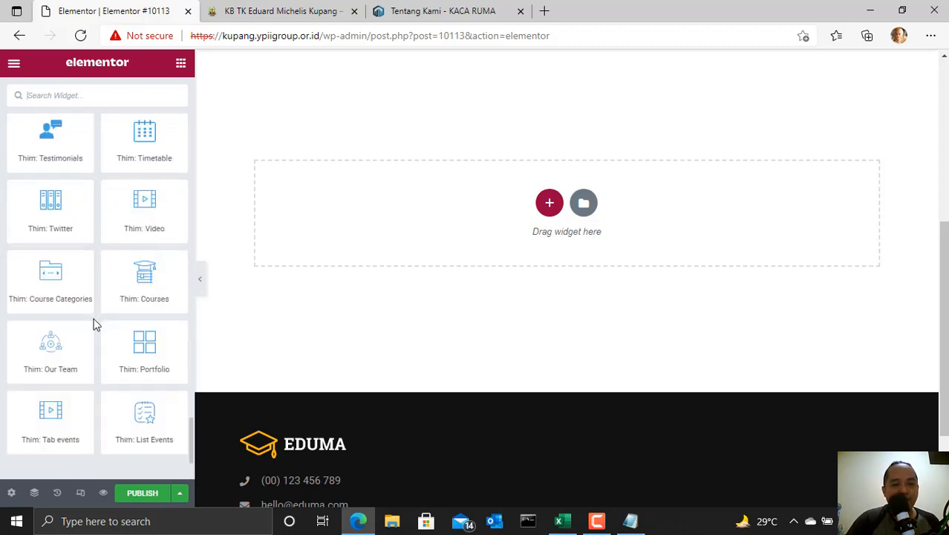
scroll(93, 321, "up", 3)
scroll(101, 285, "up", 2)
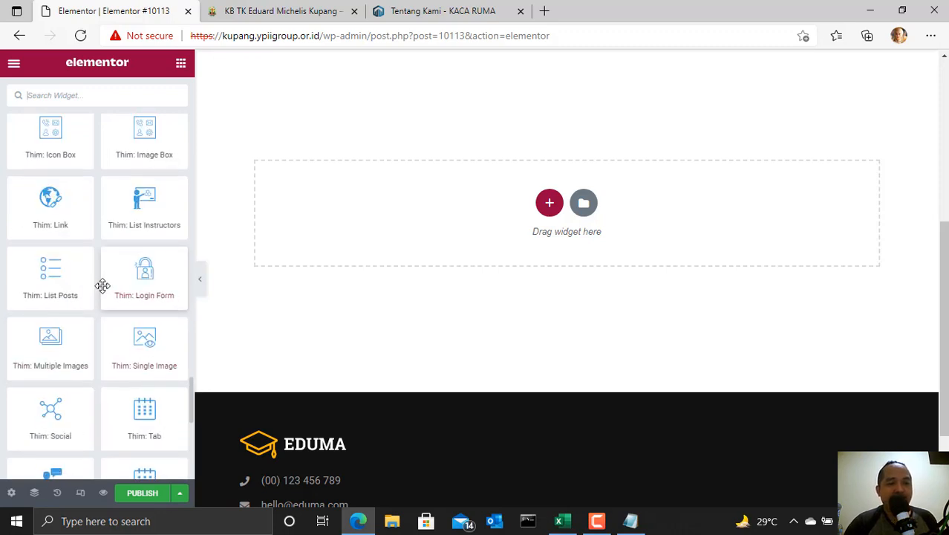
scroll(97, 268, "up", 5)
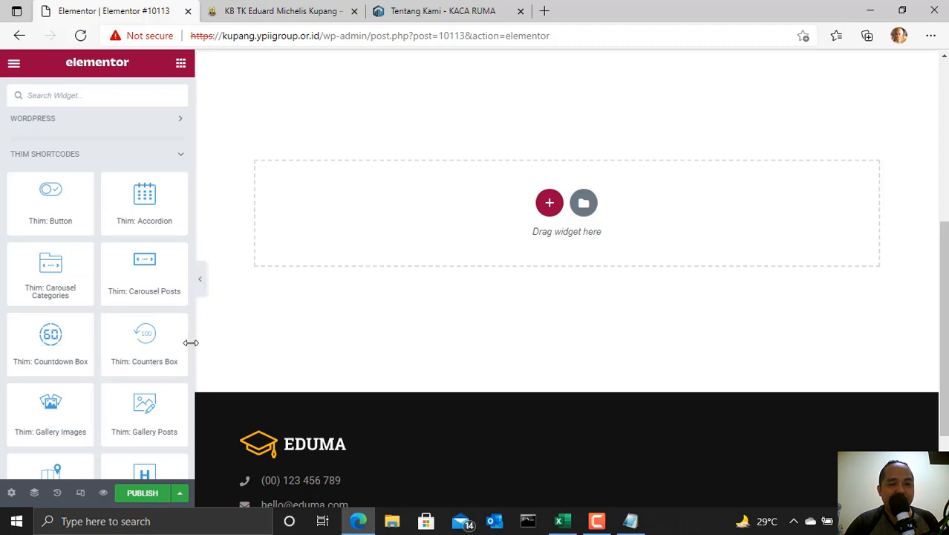
left_click_drag(193, 327, 192, 90)
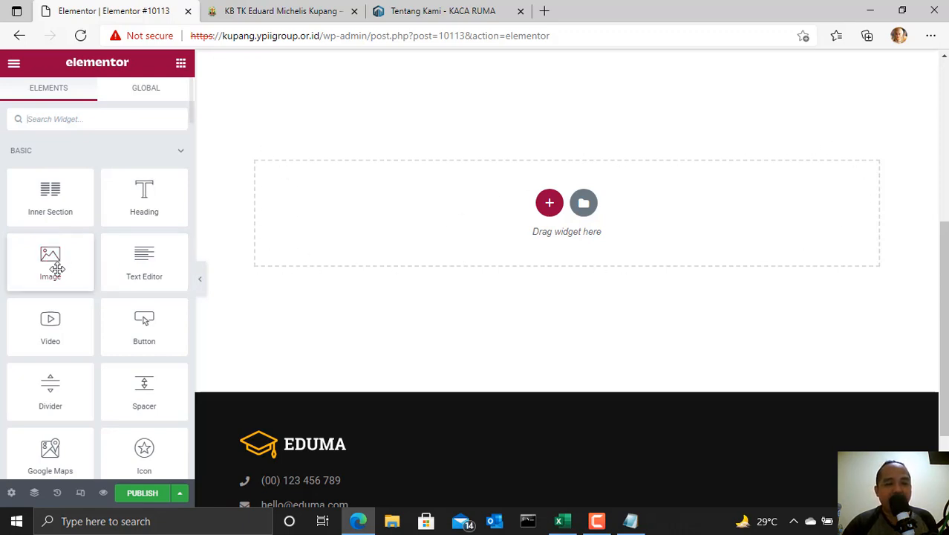
Step: Try placing an Image widget in the empty page area and viewing its media library, and remove the widget
left_click_drag(50, 258, 550, 209)
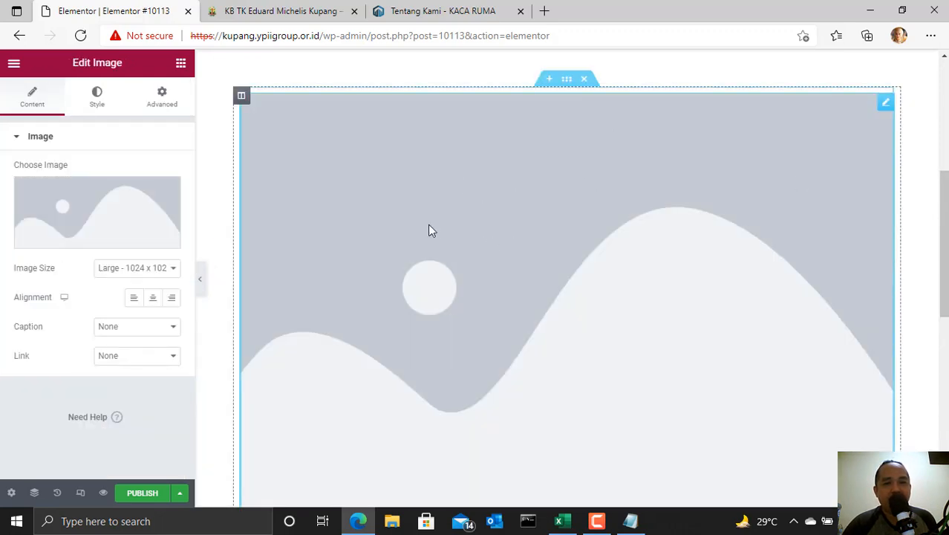
mouse_move(92, 215)
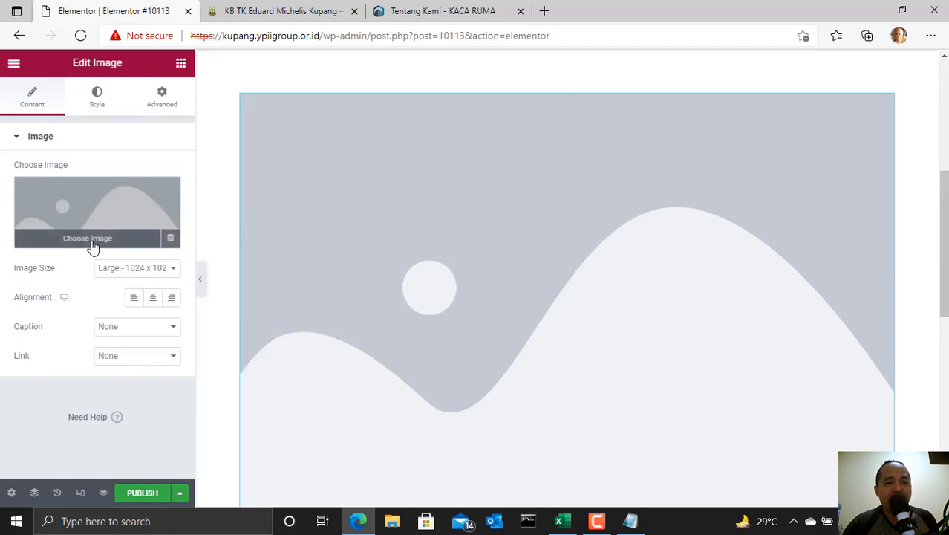
left_click(89, 239)
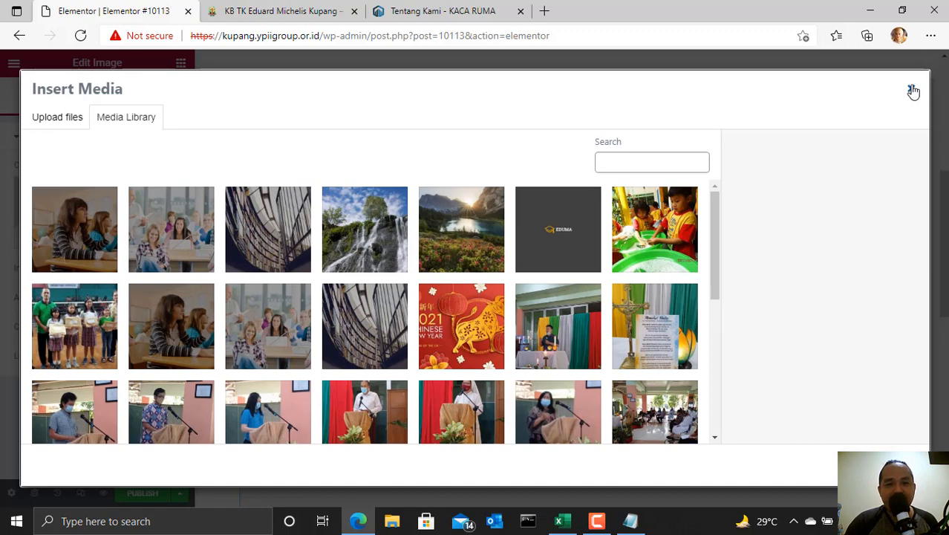
left_click(913, 91)
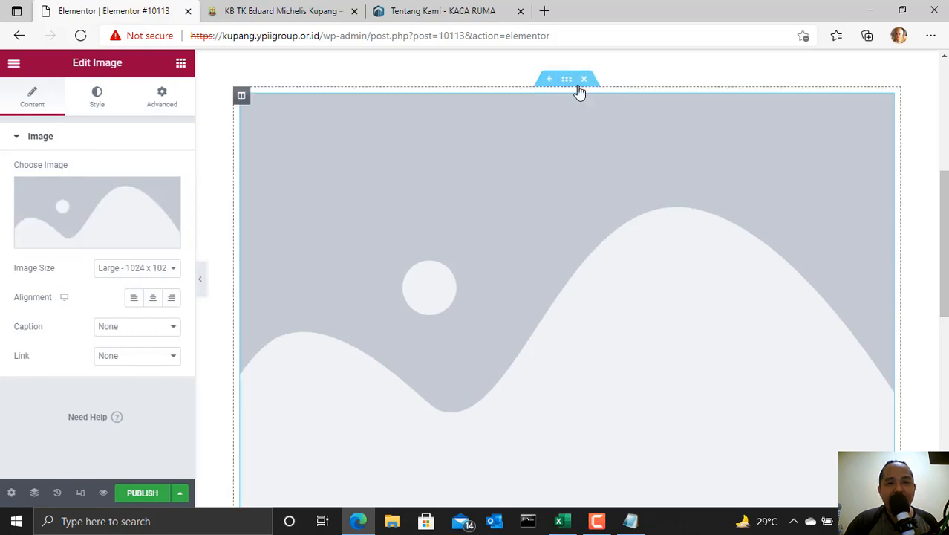
left_click(585, 80)
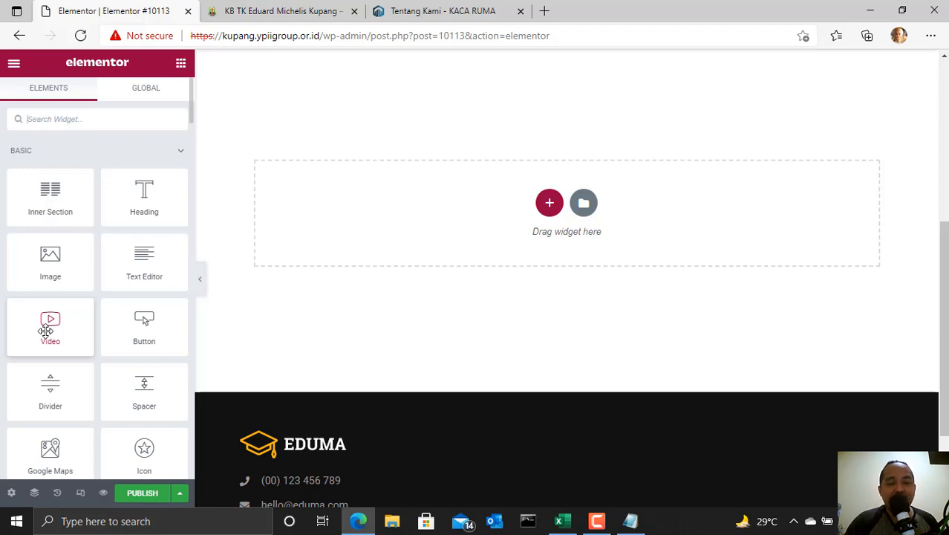
Step: Add a Video widget to the empty page area and play its placeholder YouTube video
left_click_drag(46, 331, 511, 225)
left_click_drag(501, 230, 458, 236)
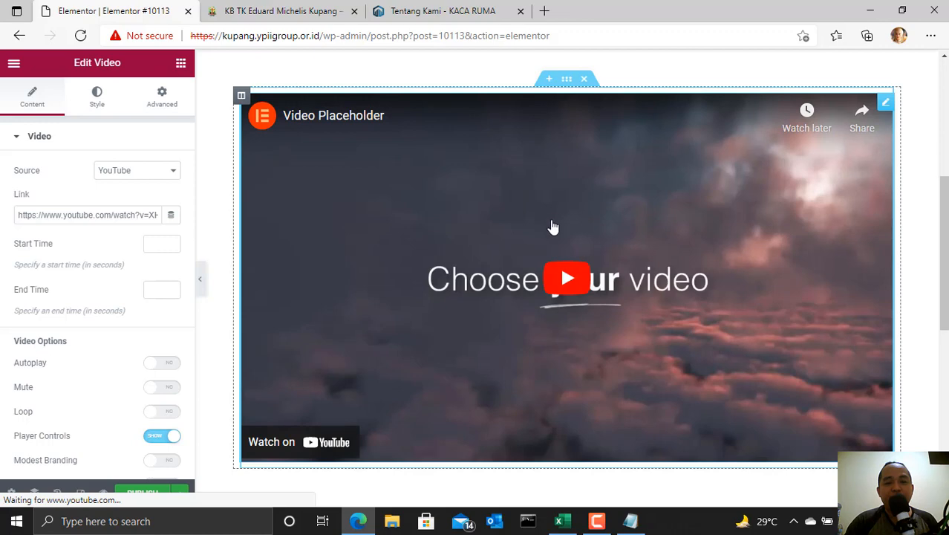
left_click(568, 284)
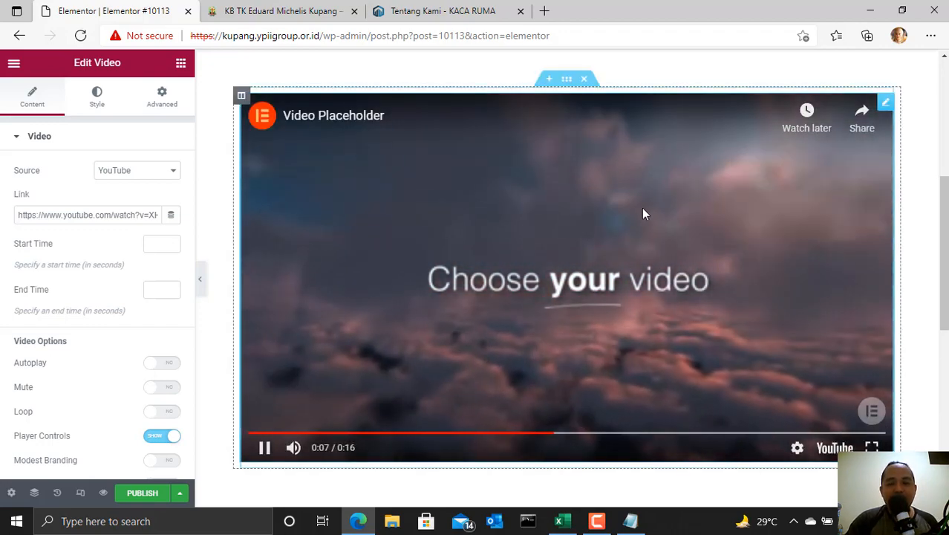
left_click_drag(945, 217, 948, 226)
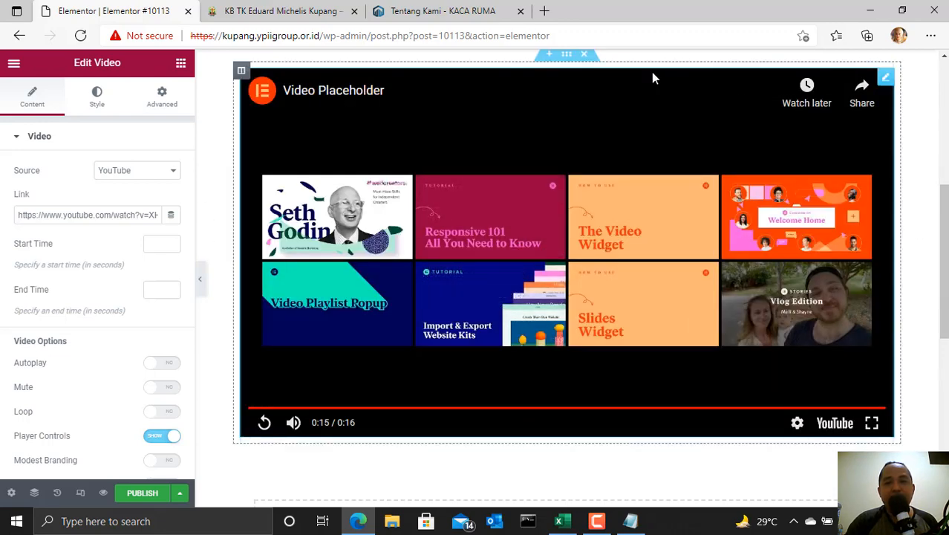
mouse_move(945, 224)
left_mouse_down()
mouse_move(946, 211)
mouse_move(945, 219)
left_mouse_up()
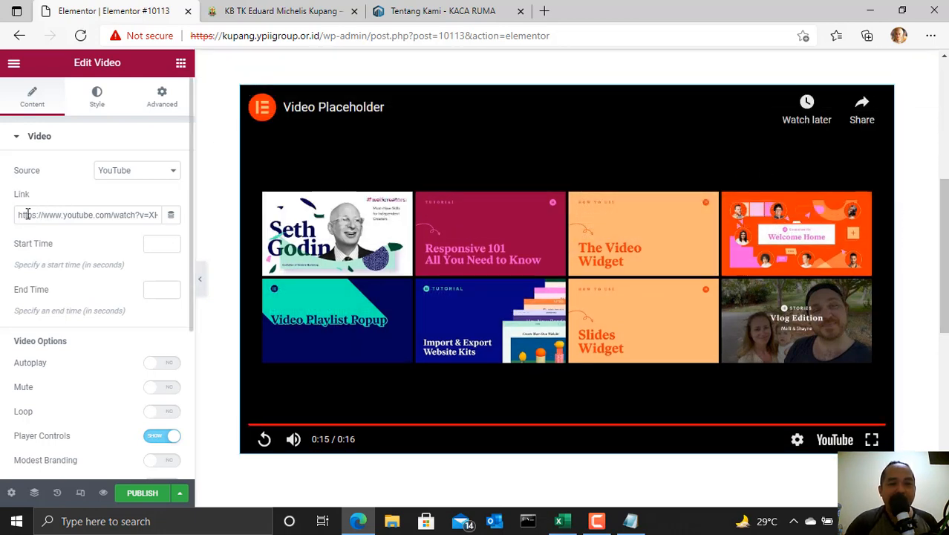
Step: Select the Video widget's YouTube link for reference and remove the Video widget from the page
left_click_drag(20, 214, 197, 210)
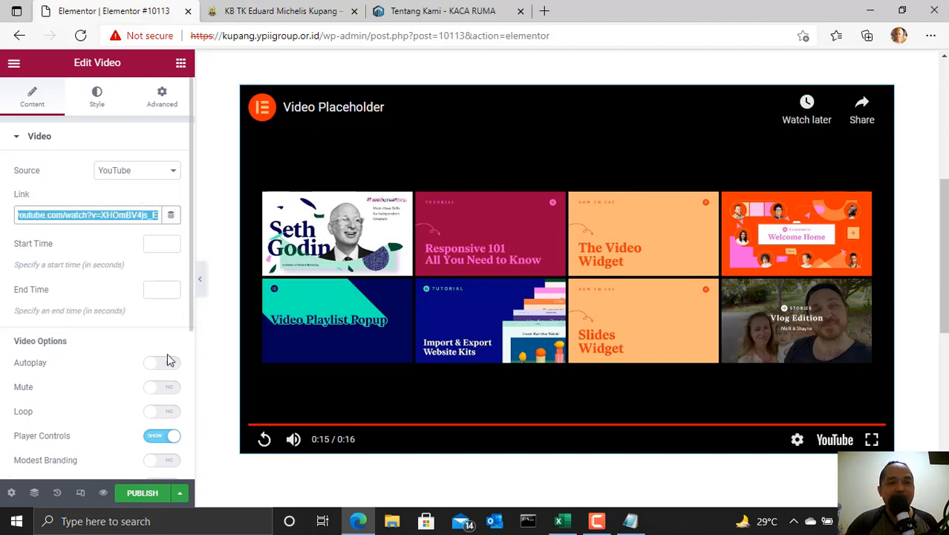
scroll(610, 214, "up", 2)
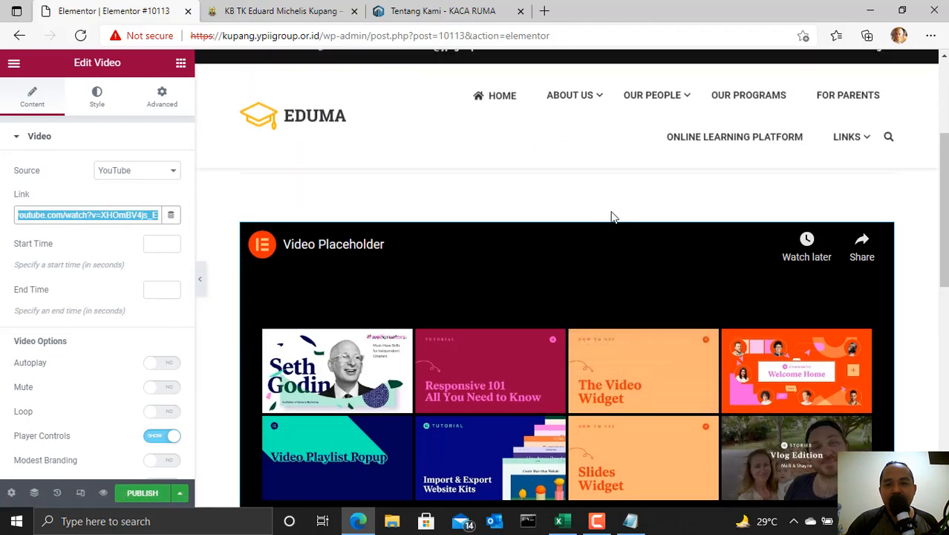
left_click(588, 211)
left_click(587, 209)
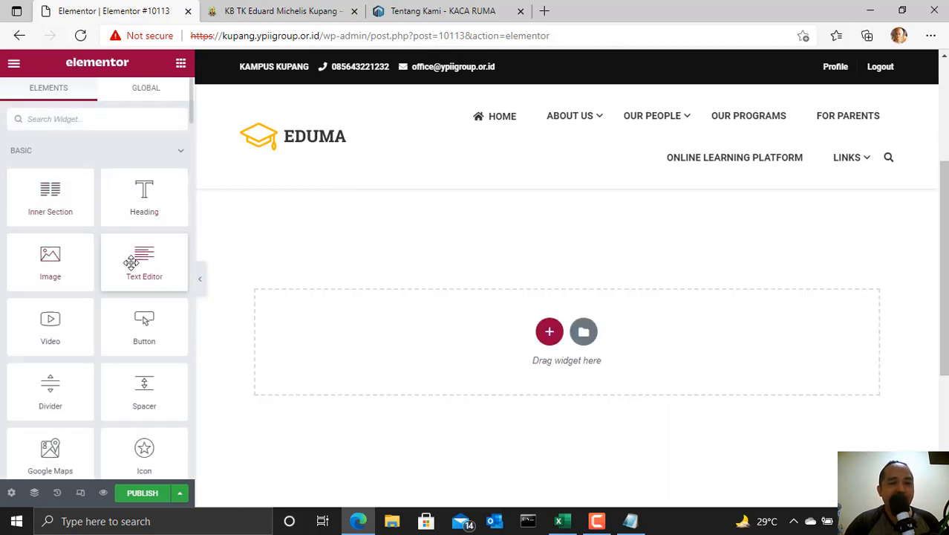
Step: Examine the image and text columns on the KacaRuma about page, go back to its home page, and return to the Elementor editor
left_click(442, 12)
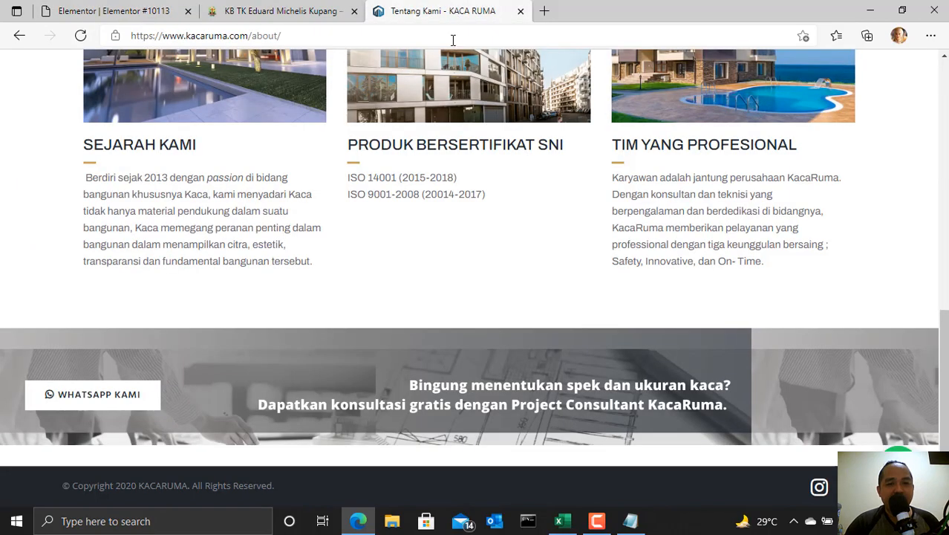
scroll(664, 232, "up", 8)
scroll(664, 232, "down", 8)
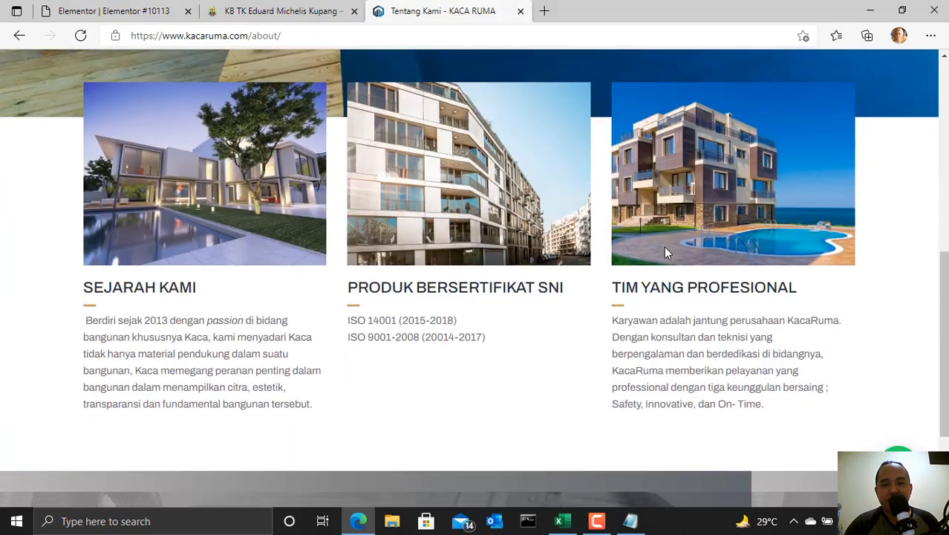
scroll(639, 245, "up", 1)
left_click_drag(614, 245, 830, 315)
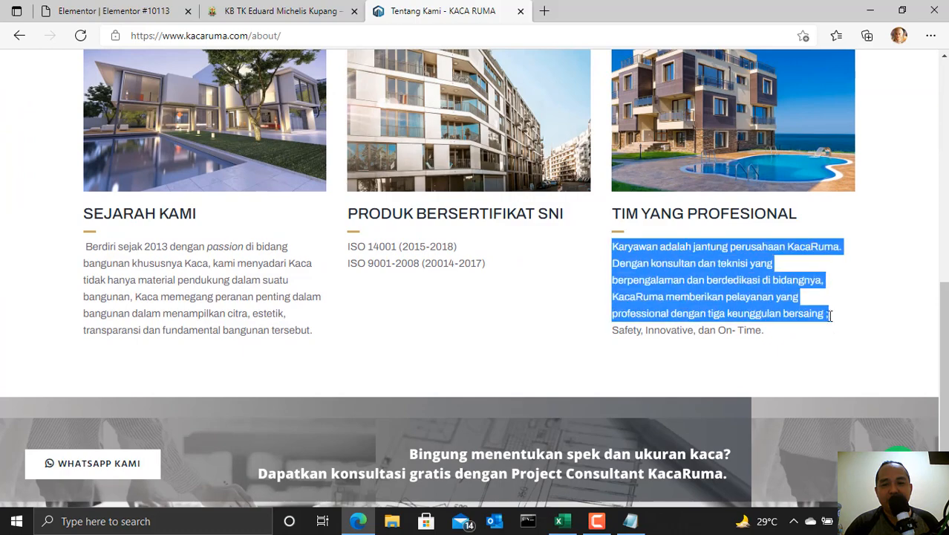
scroll(392, 303, "up", 5)
left_click(20, 35)
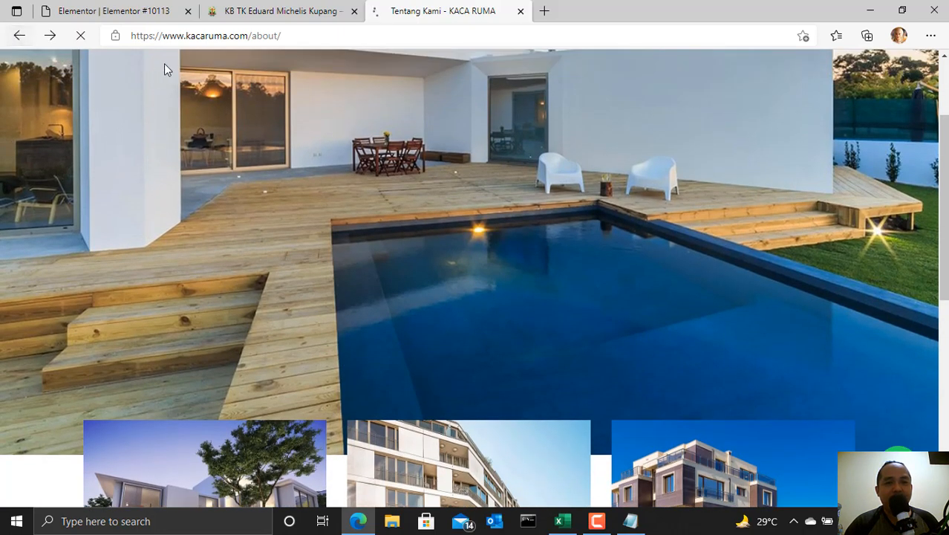
left_click(58, 9)
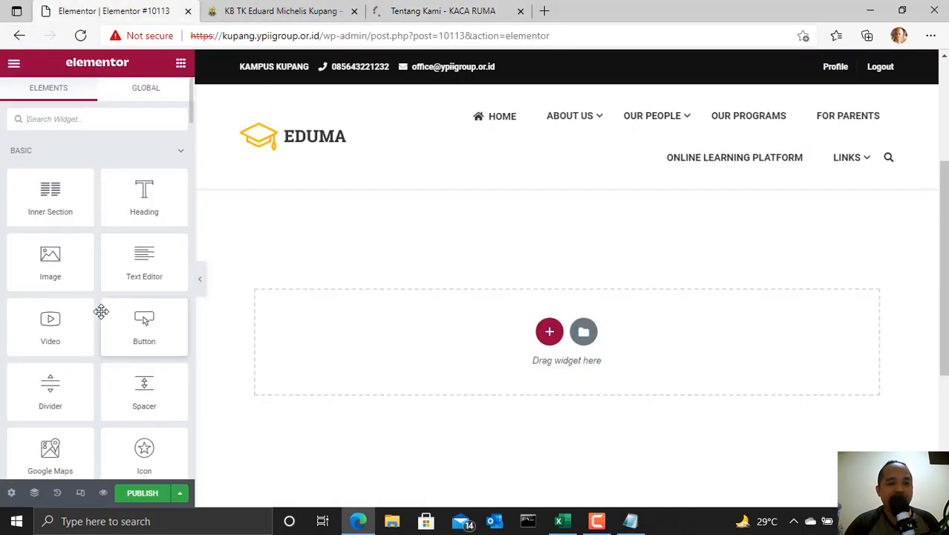
Step: Add a Button widget to the empty page area and set its text to LINK PENDAFTARAN
scroll(148, 289, "down", 1)
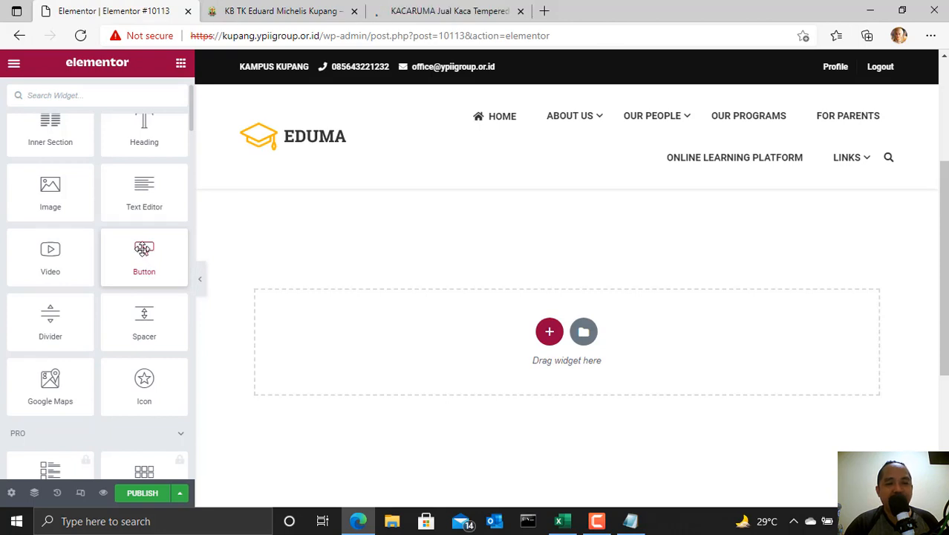
left_click_drag(144, 249, 663, 333)
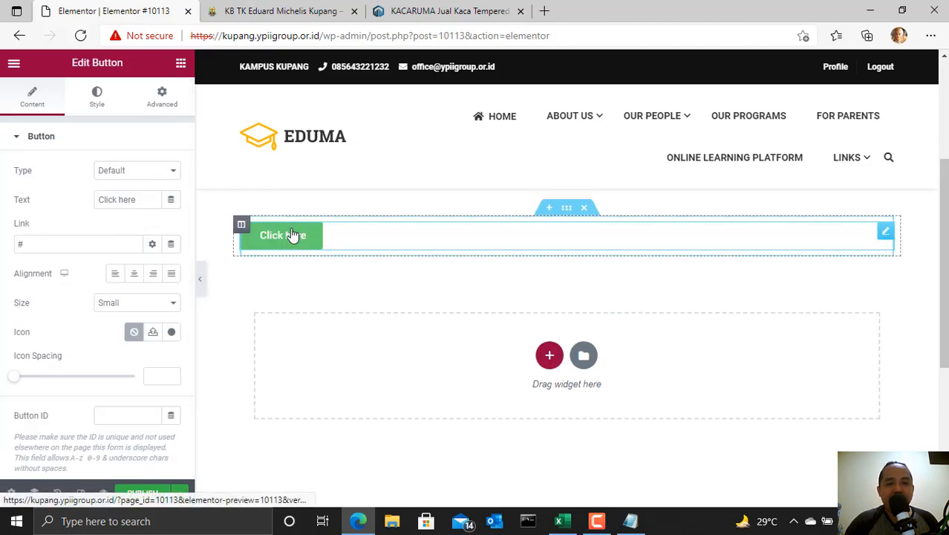
left_click_drag(147, 201, 71, 193)
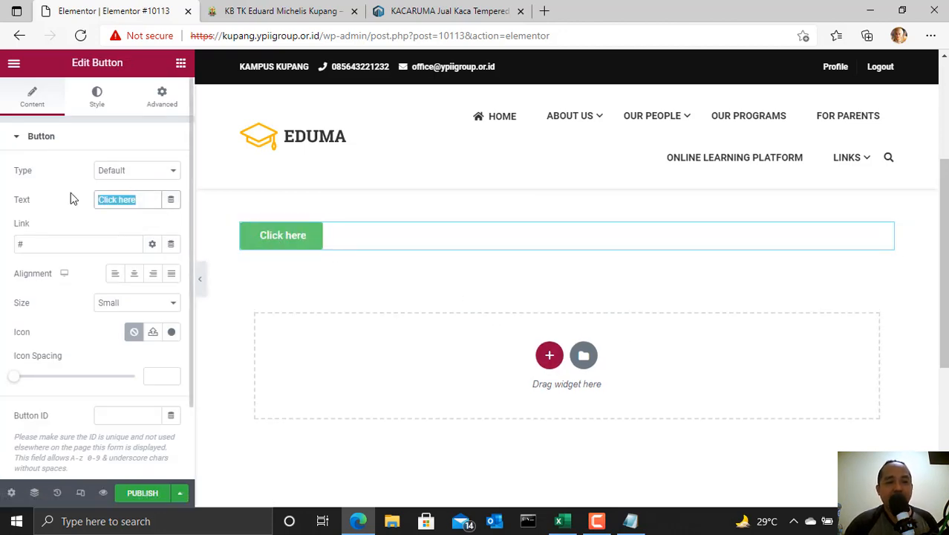
type("LINK")
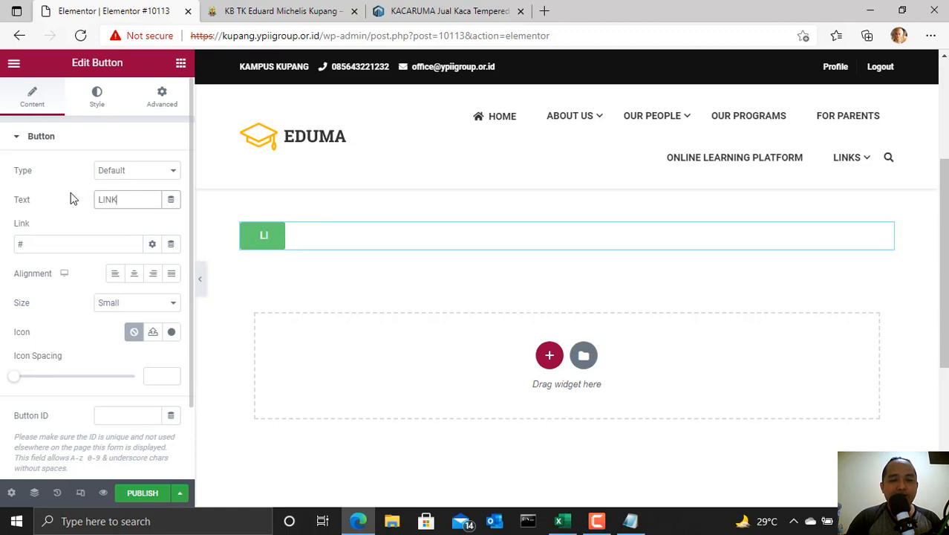
type(" PENDAFTARAN")
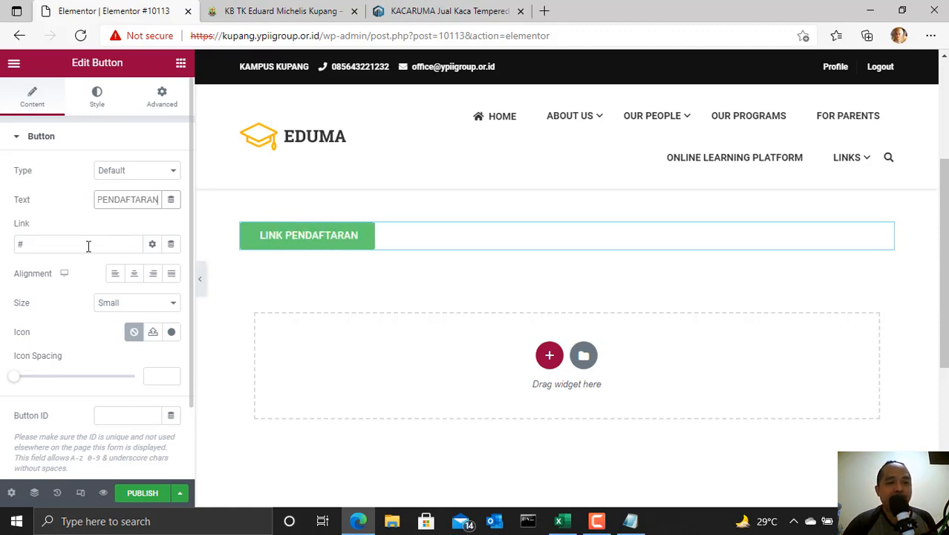
Step: Clear the placeholder # from the button's link, leaving the link address empty
left_click(29, 243)
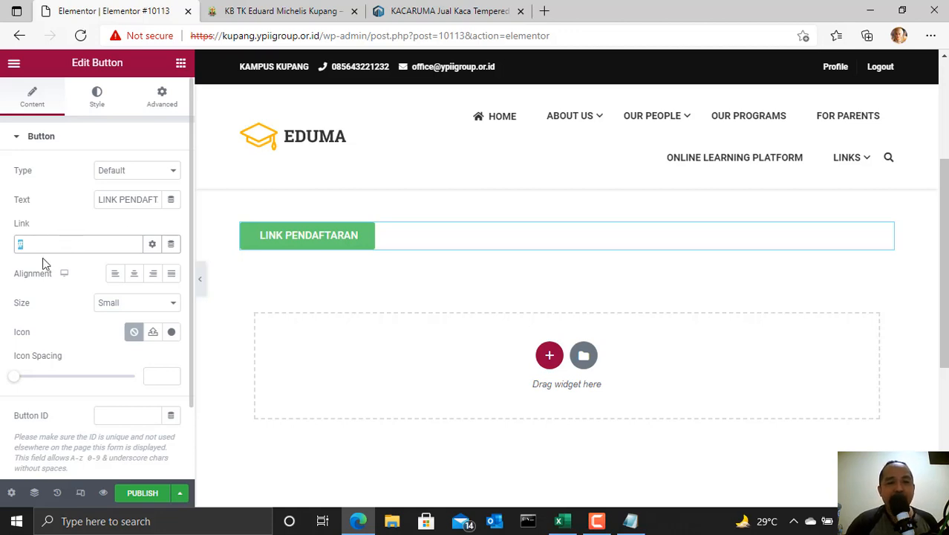
key("BackSpace")
type("hh")
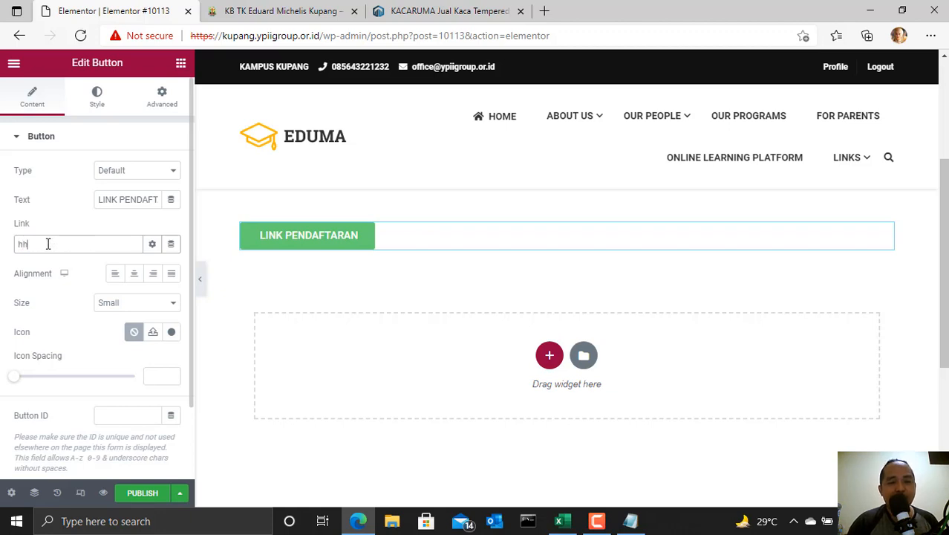
key("BackSpace")
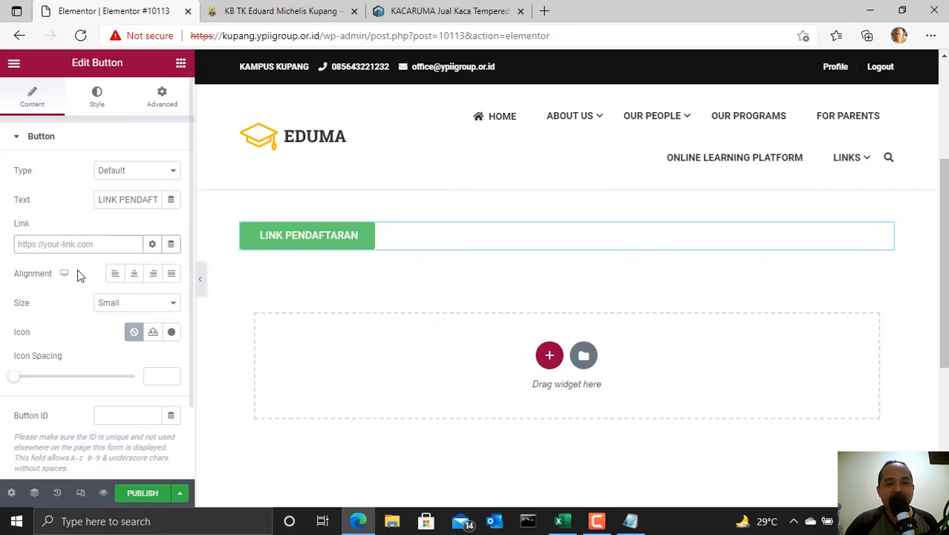
left_click(71, 245)
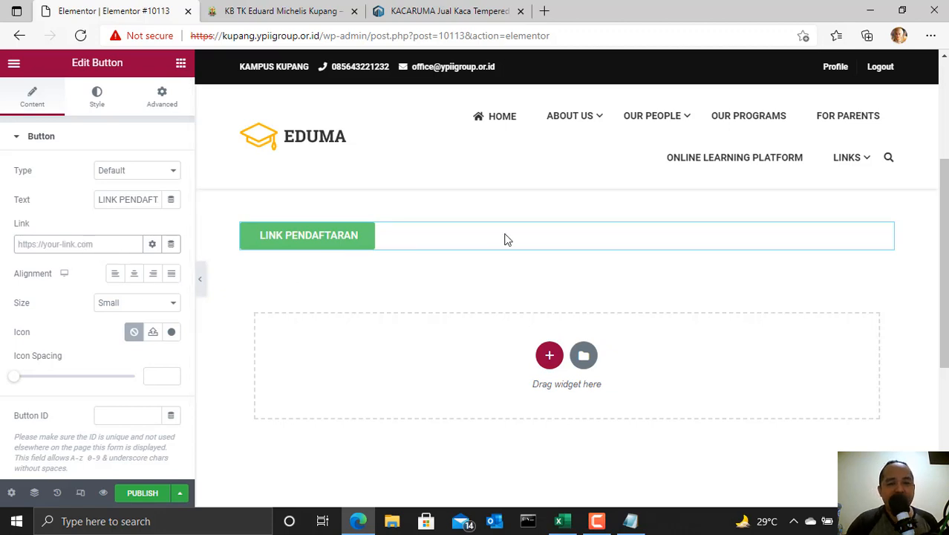
left_click(80, 244)
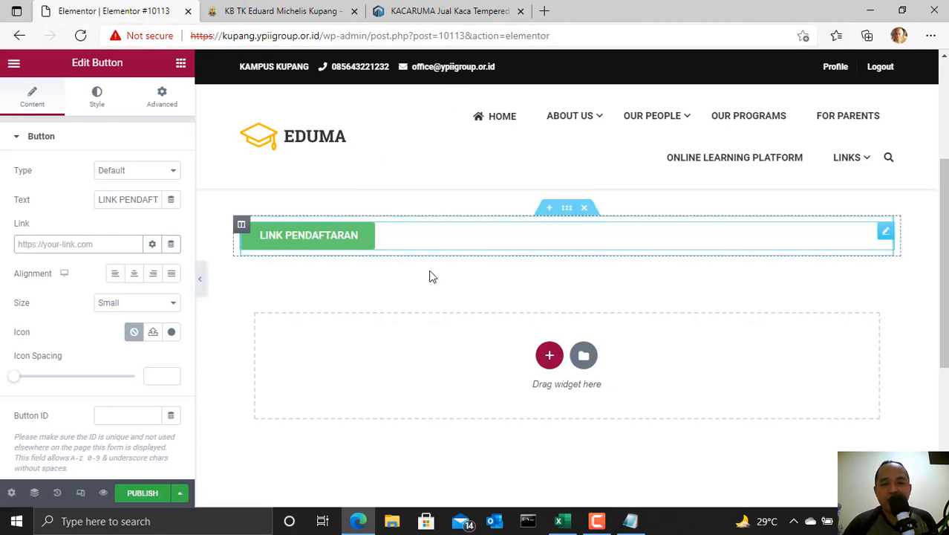
Step: Try right alignment on the LINK PENDAFTARAN button and set its alignment to center
left_click(135, 275)
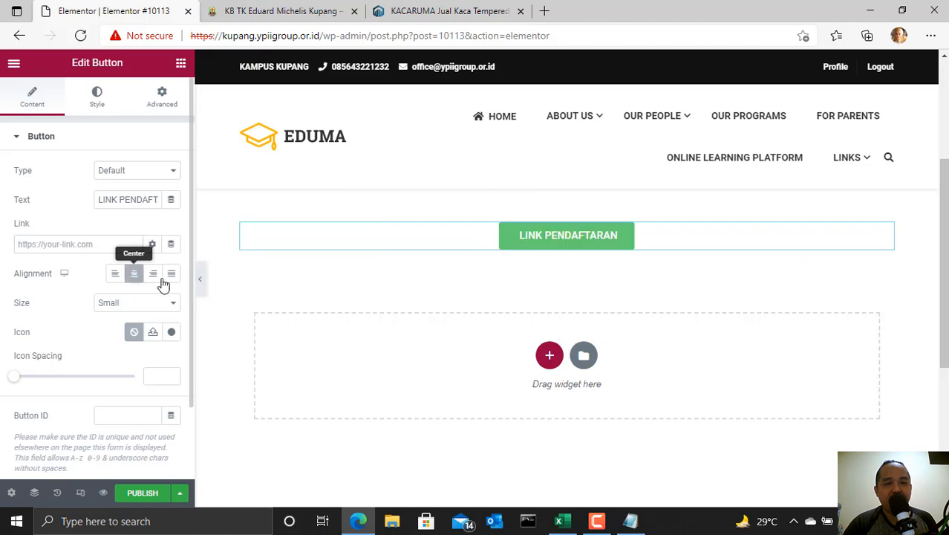
left_click(152, 274)
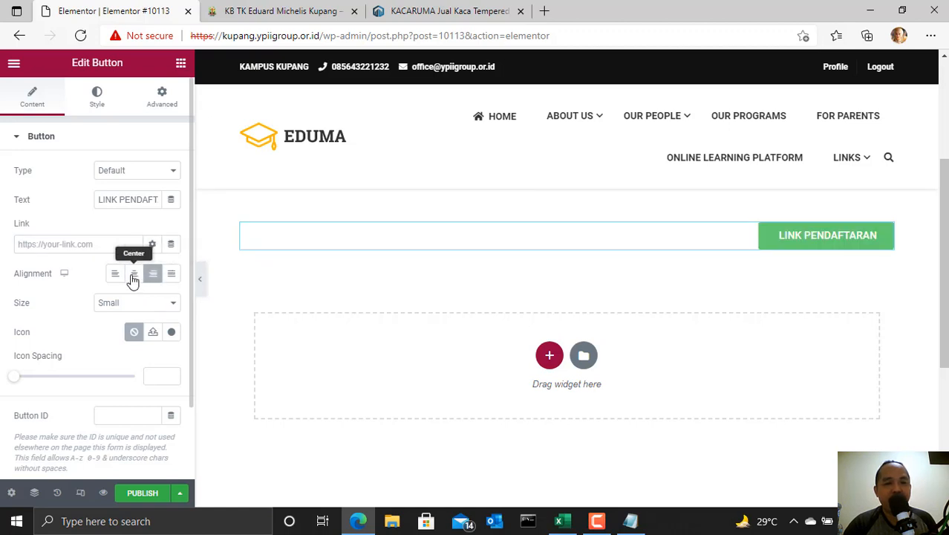
left_click(135, 274)
Step: Try the Medium and Extra Small sizes on the button, and remove the button's section from the page
left_click(173, 307)
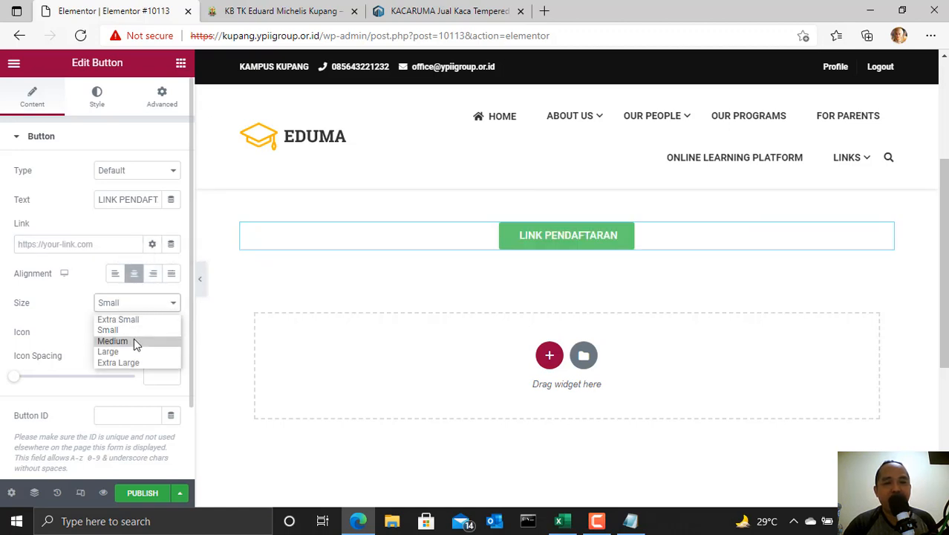
left_click(136, 340)
left_click(173, 304)
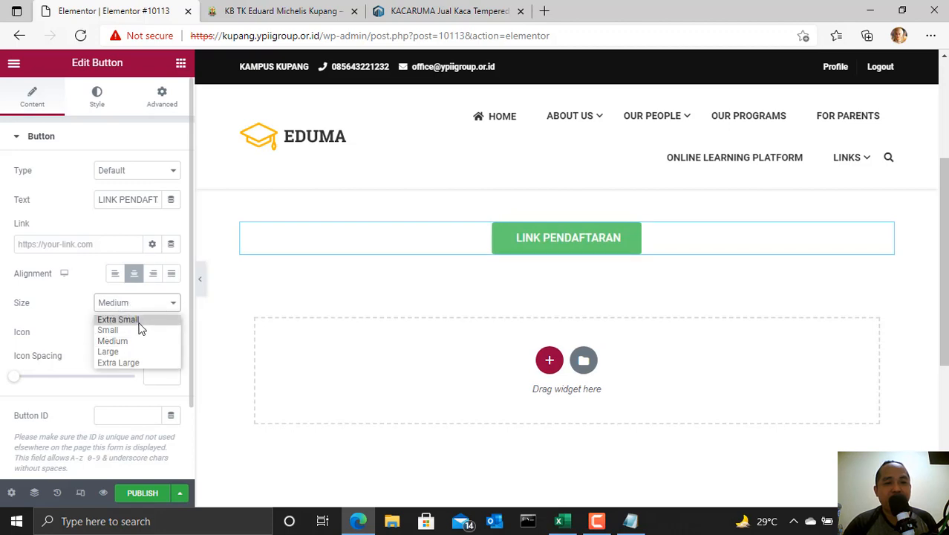
left_click(140, 321)
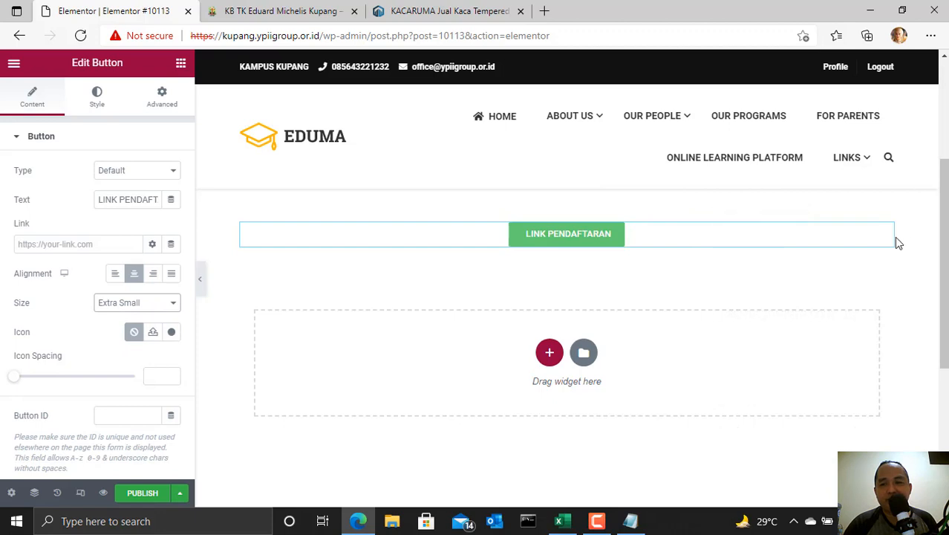
left_click(585, 207)
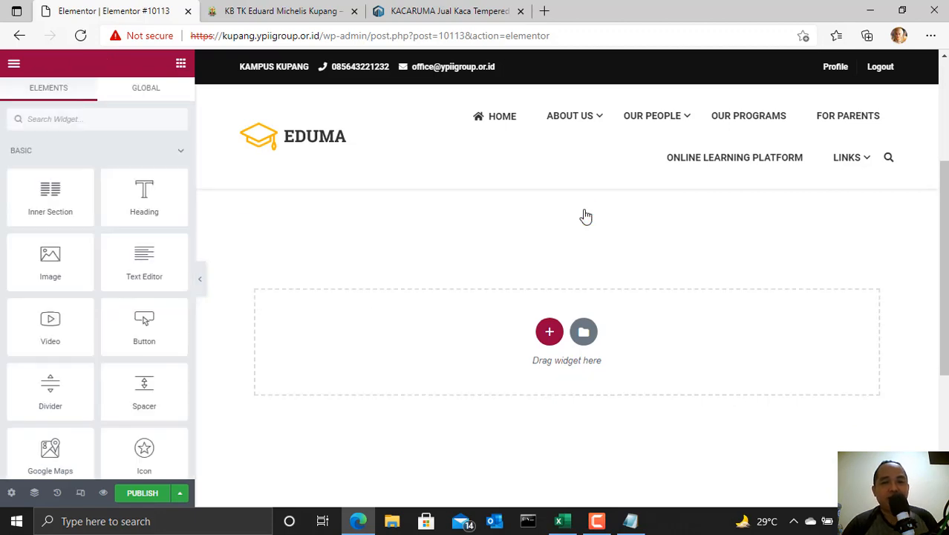
Step: Switch to the KacaRuma home page and examine the spacing between the text paragraphs in its product section
scroll(146, 376, "down", 1)
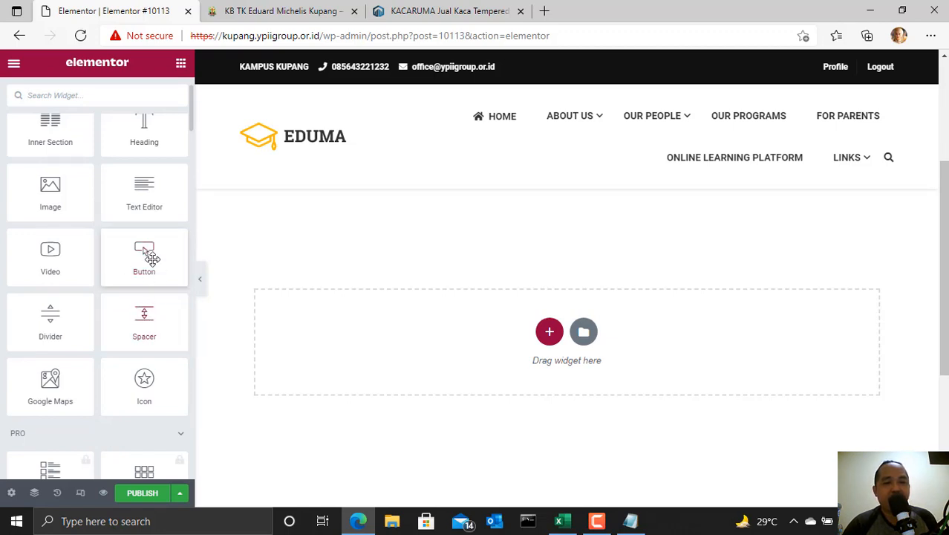
left_click(421, 11)
scroll(572, 170, "down", 10)
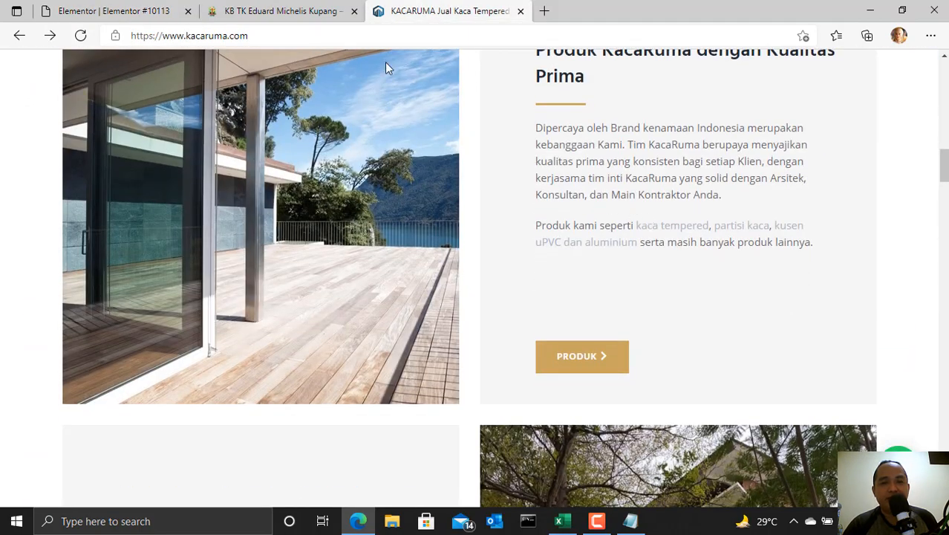
scroll(385, 63, "up", 1)
left_click(148, 7)
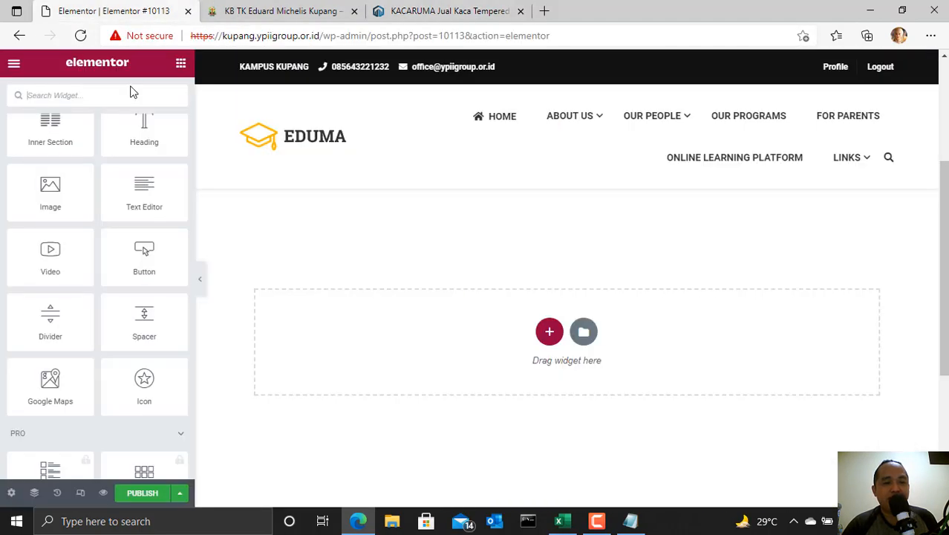
left_click(502, 7)
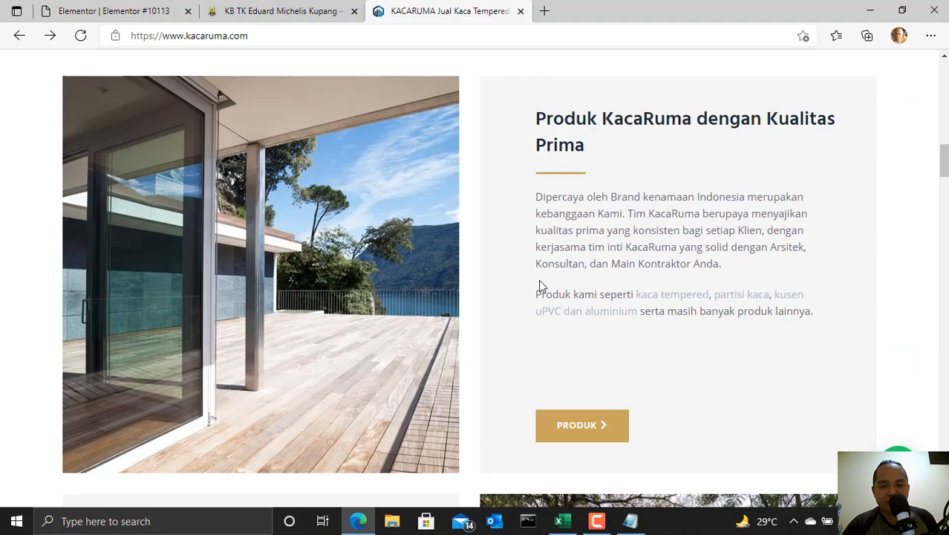
left_click_drag(566, 278, 540, 280)
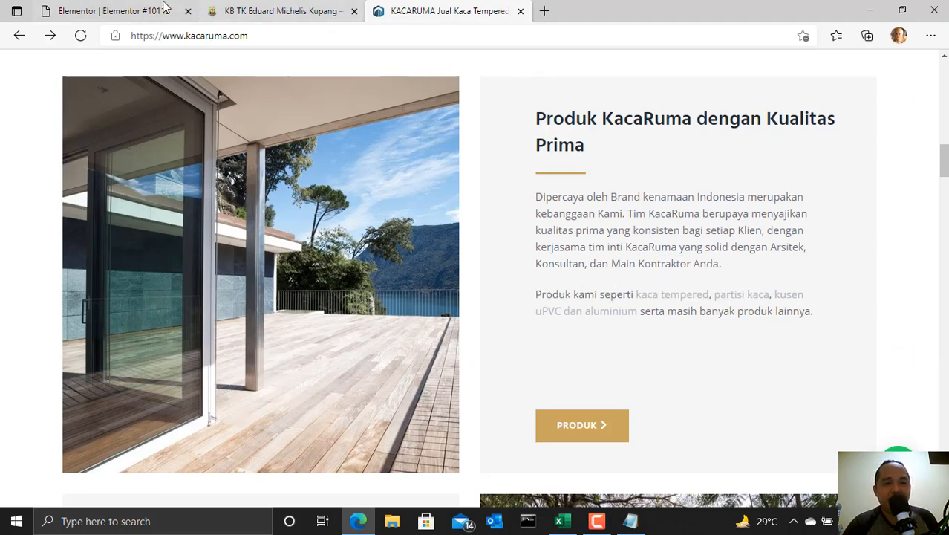
Step: Return to the Elementor editor, try a Spacer widget in the empty page area, and remove it
left_click(133, 8)
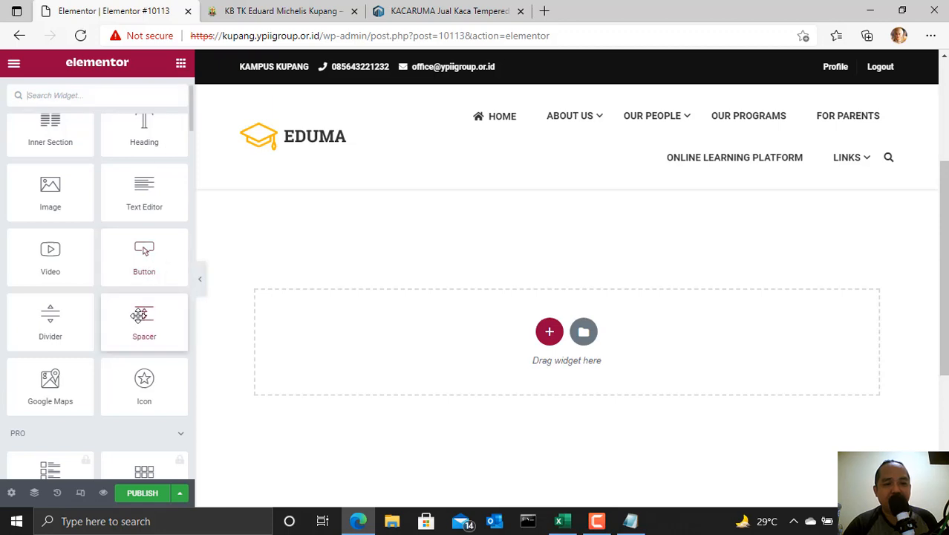
left_click_drag(139, 315, 706, 372)
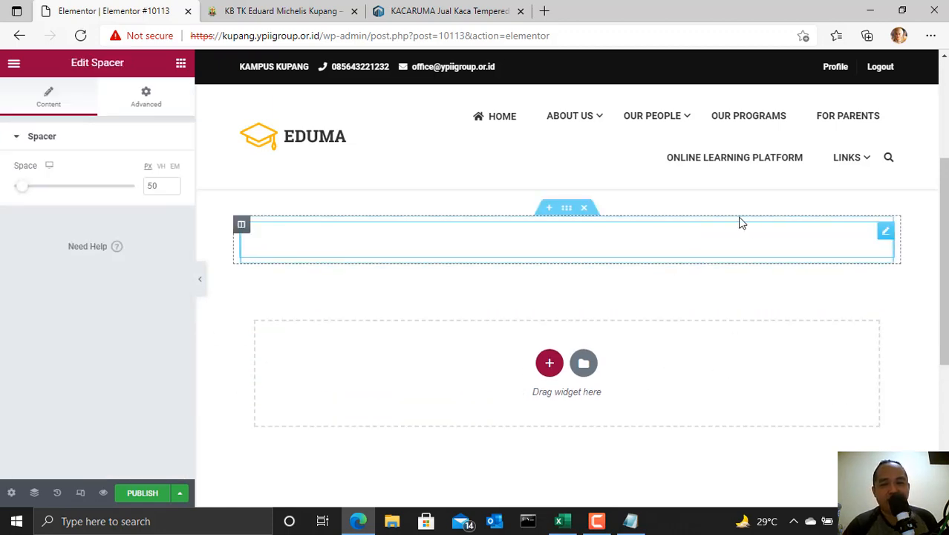
left_click(584, 212)
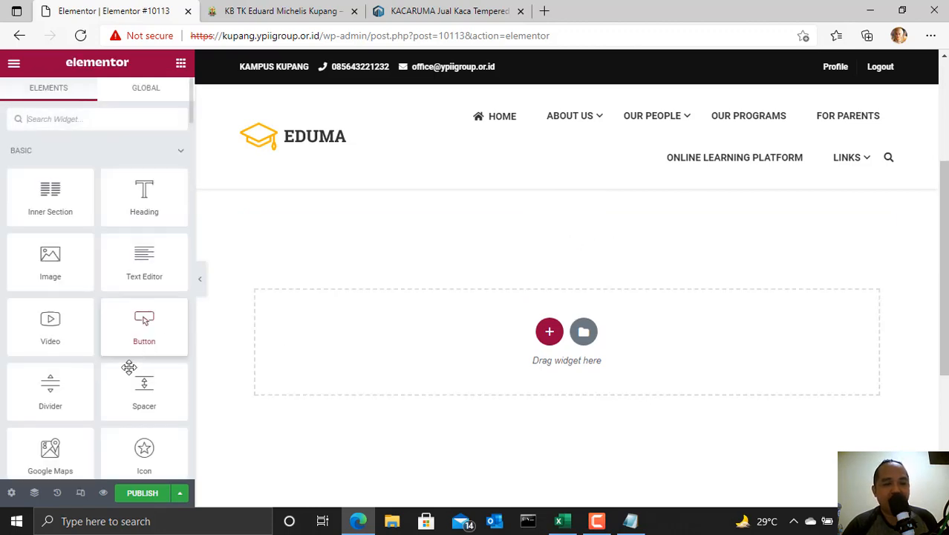
Step: Add a Google Maps widget from the Basic category to the empty page area
scroll(97, 349, "down", 2)
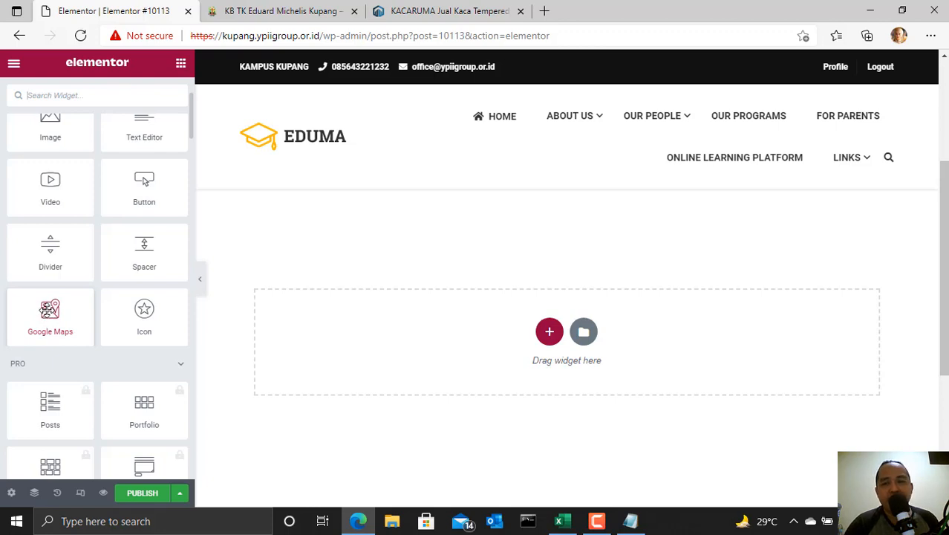
mouse_move(583, 119)
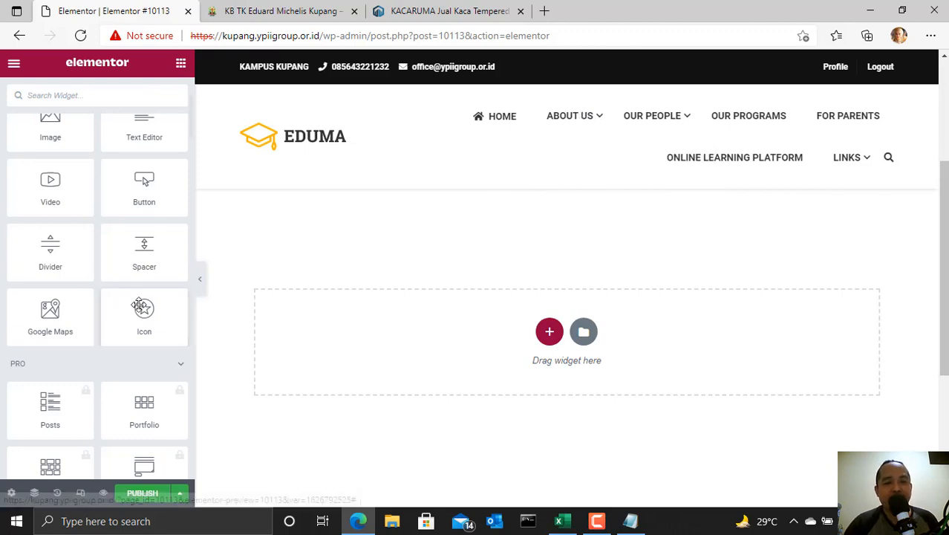
left_click_drag(48, 314, 513, 342)
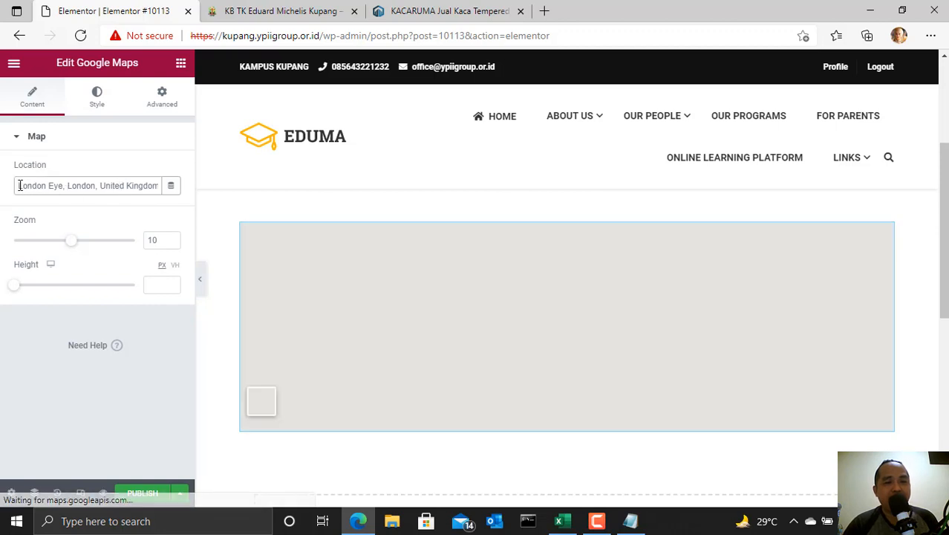
Step: Set the Google Maps widget's location to "SD Cahaya Nur" and reopen the widget's settings
left_click_drag(18, 186, 218, 191)
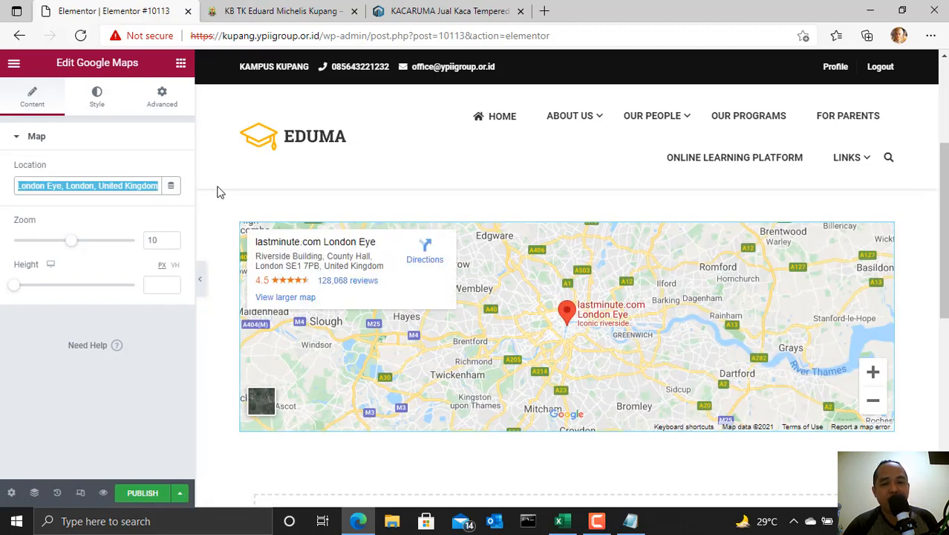
key("Delete")
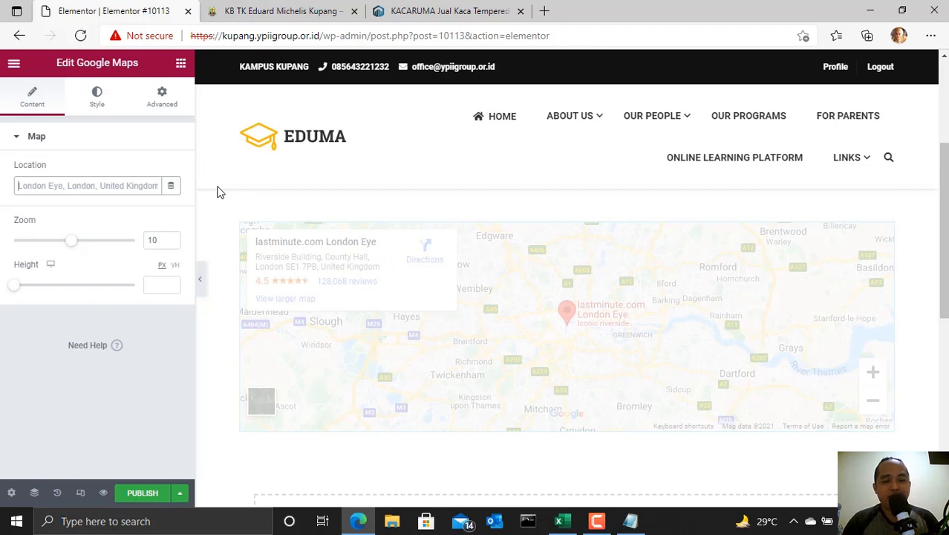
type("SD Cahaya Nur")
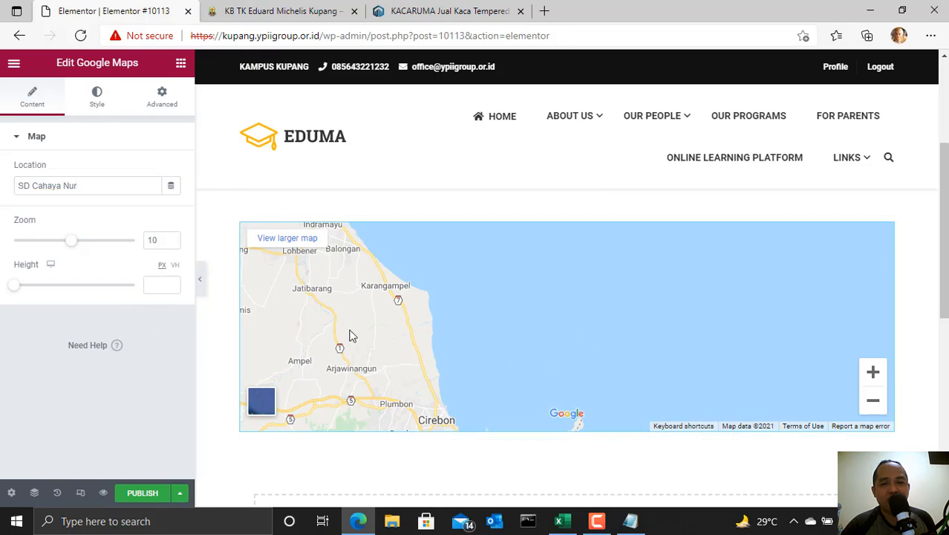
left_click(180, 63)
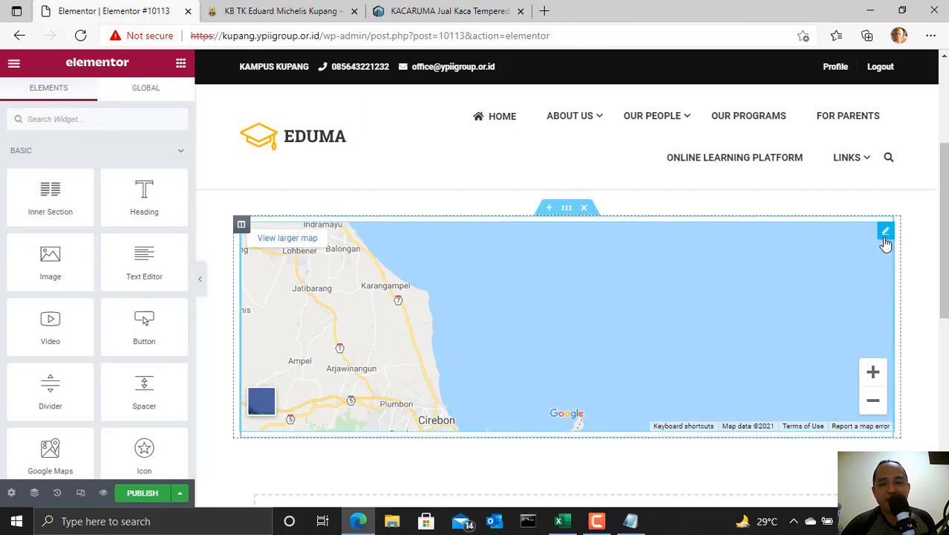
left_click(885, 233)
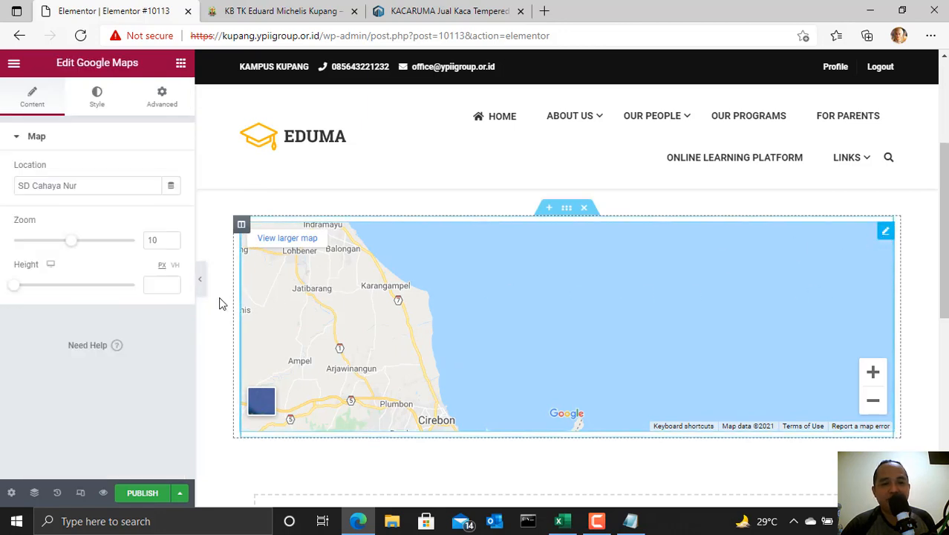
Step: Replace the map's location with "Cahaya Nur"
left_click(100, 186)
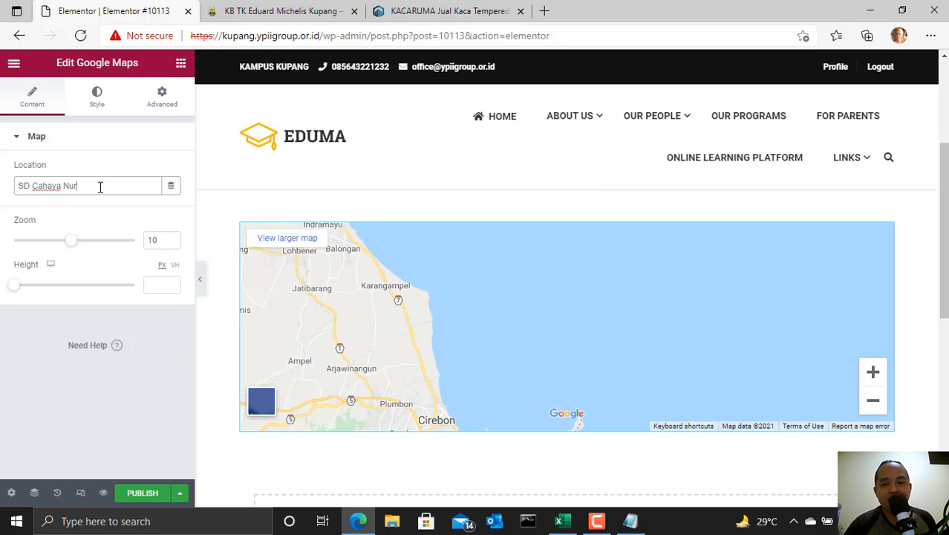
key("BackSpace")
key("BackSpace")
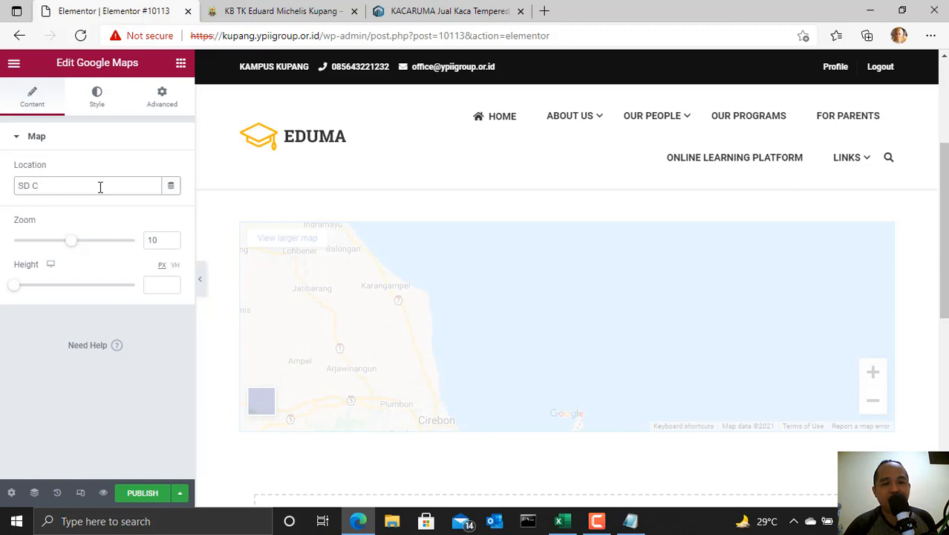
key("BackSpace")
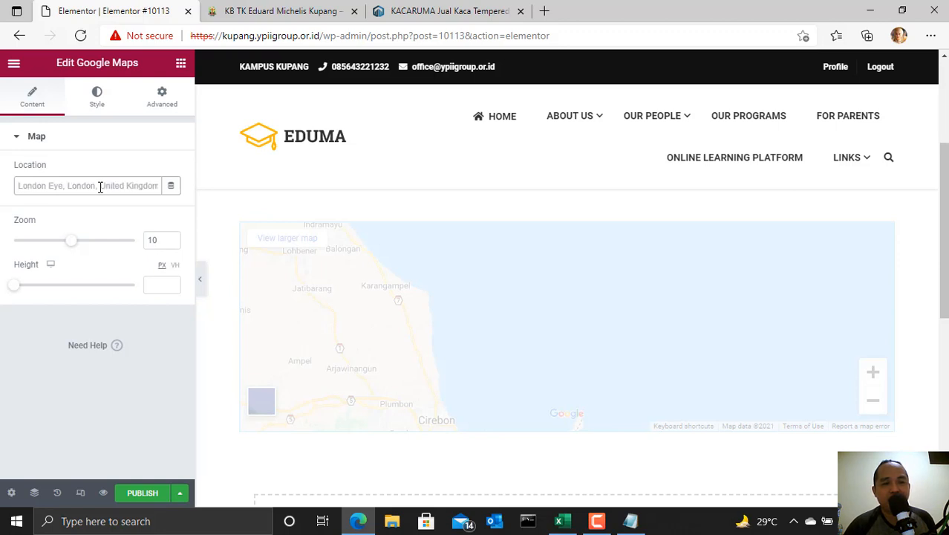
type("Cahaya")
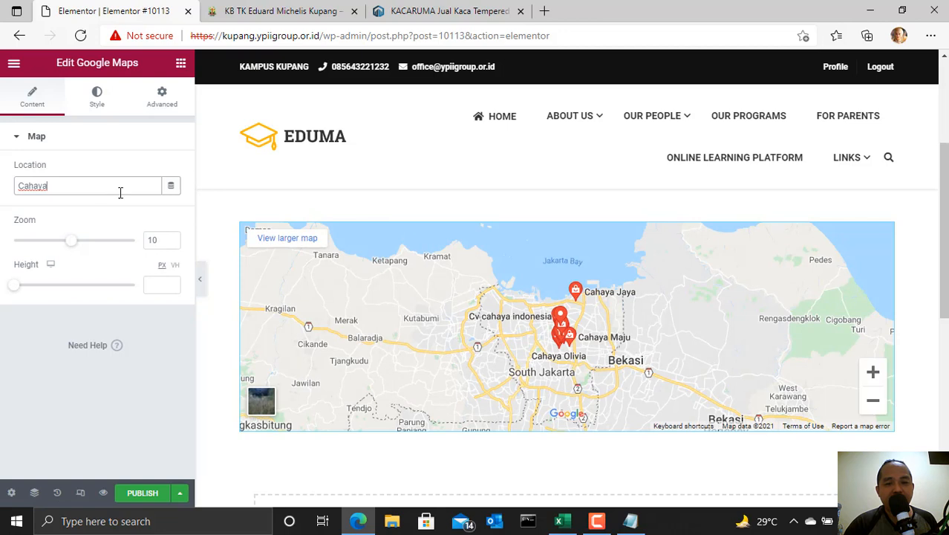
type("Nur")
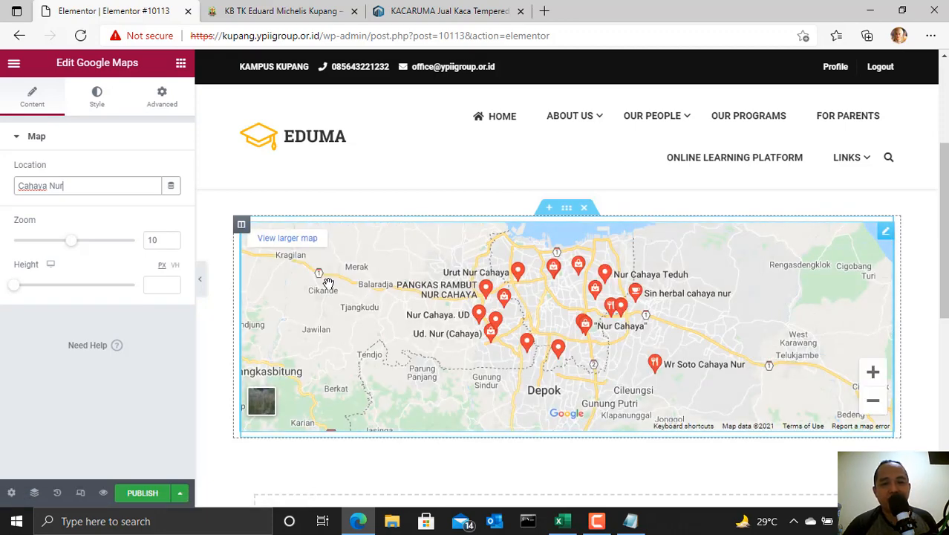
Step: Clear the map's location and set it to "SD Pangudi Utami"
key("BackSpace")
key("BackSpace")
key("BackSpace")
key("BackSpace")
key("BackSpace")
key("BackSpace")
key("BackSpace")
key("BackSpace")
key("BackSpace")
key("BackSpace")
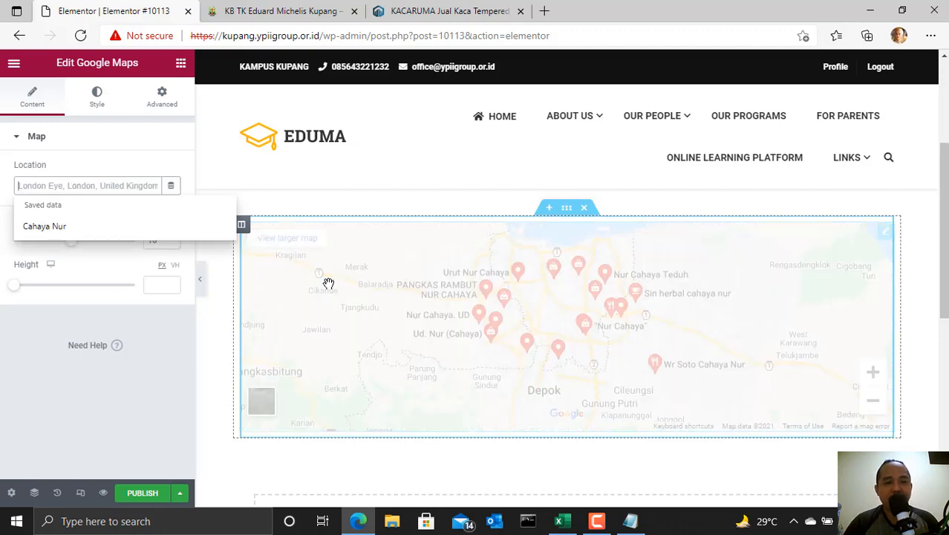
type("SD")
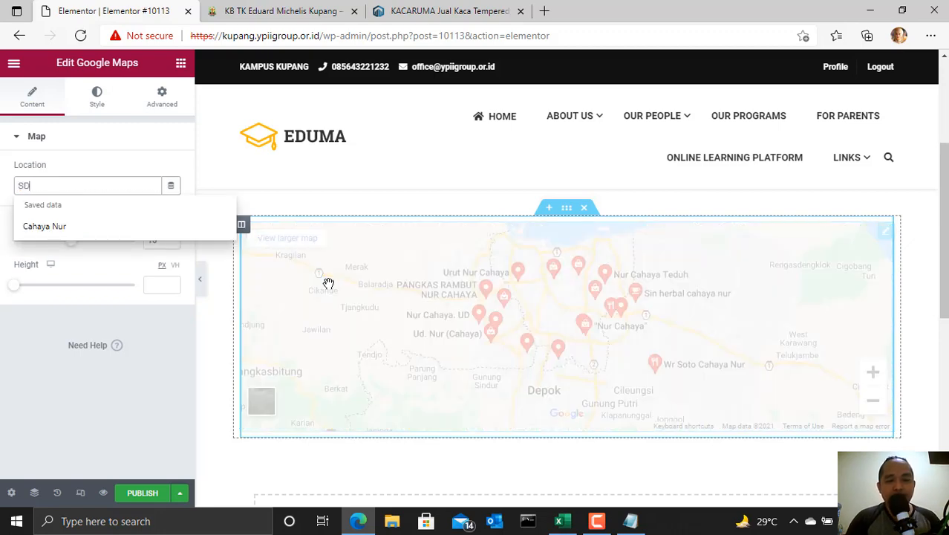
type(" Pangudi")
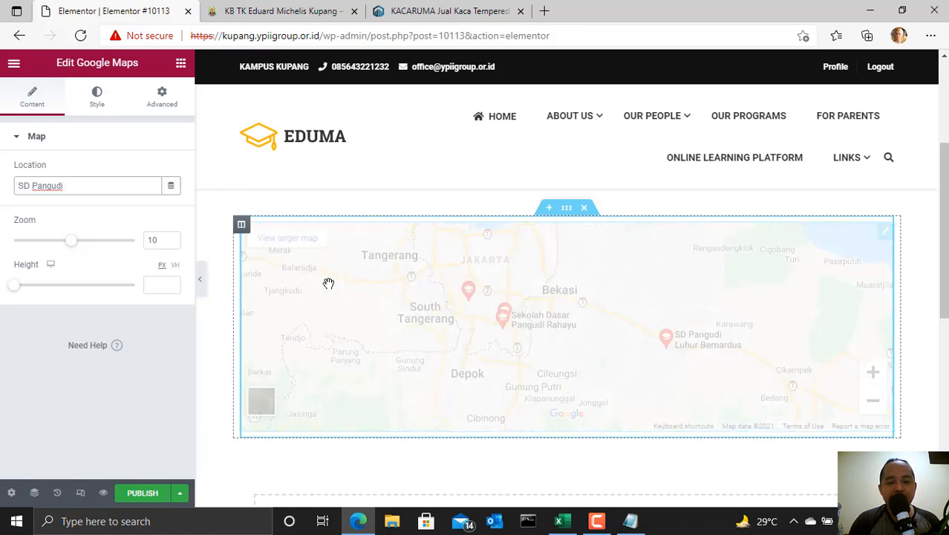
type("Utami")
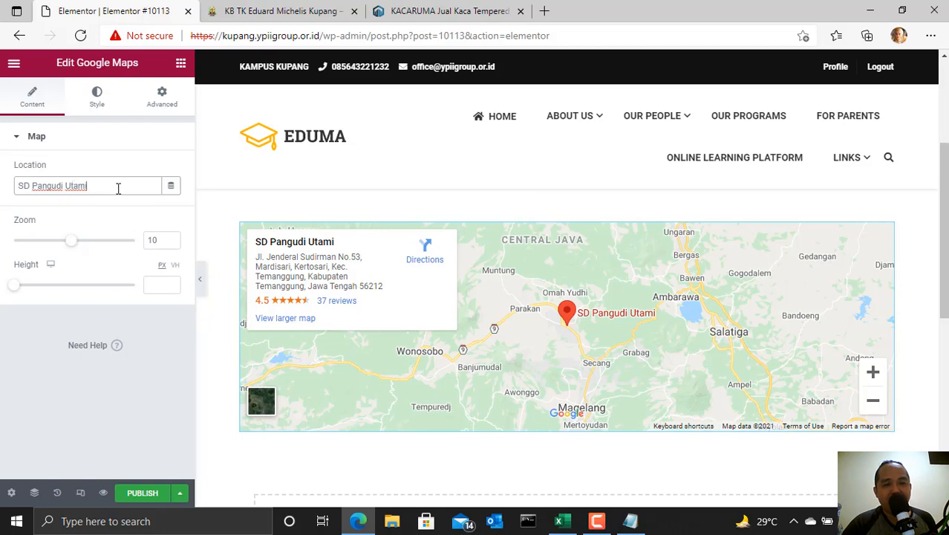
Step: Reopen the Google Maps widget's settings, try a zoom level of 18, and set the zoom to 15
left_click(230, 207)
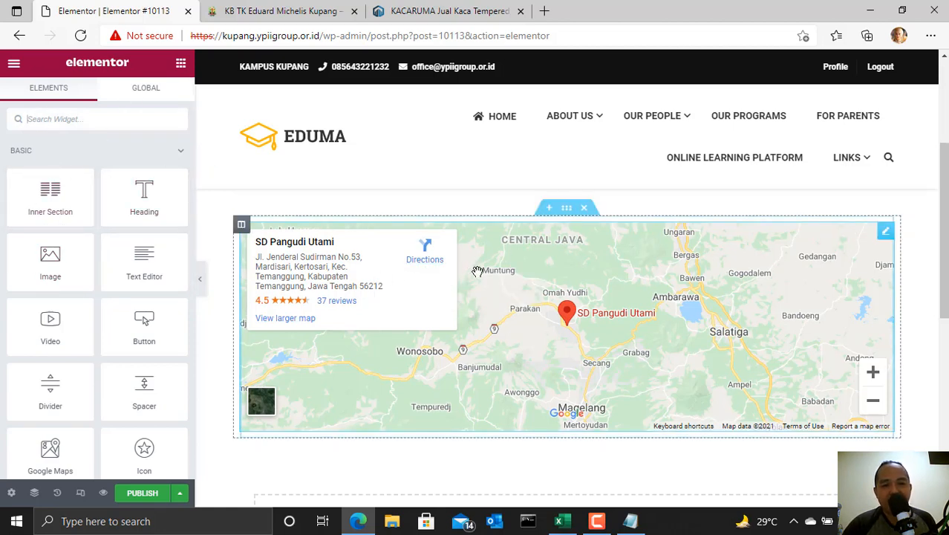
left_click(886, 233)
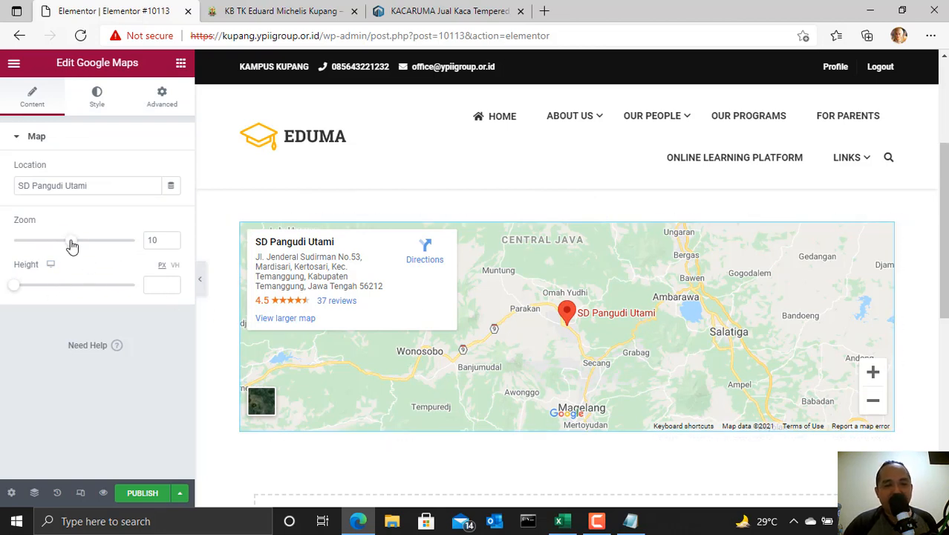
left_click_drag(72, 246, 124, 251)
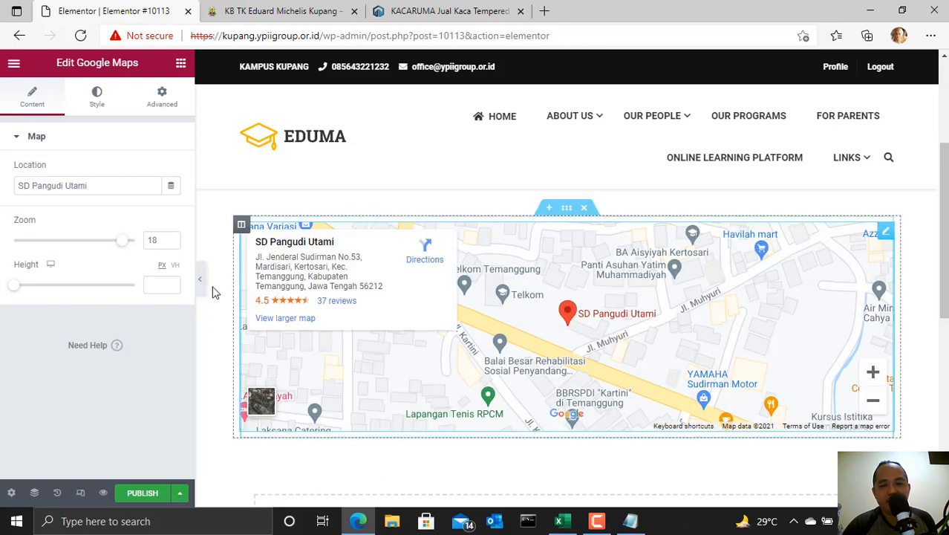
left_click_drag(123, 241, 107, 247)
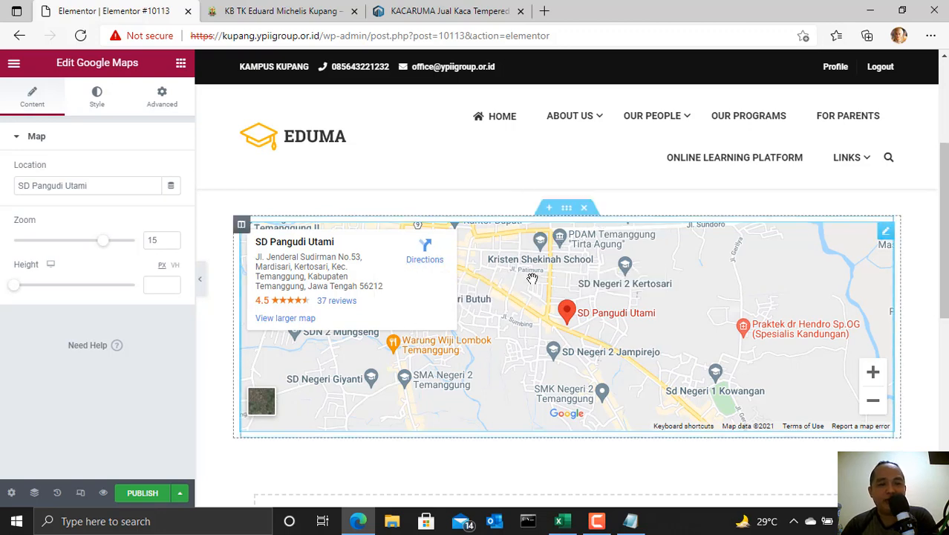
Step: Switch to the school's home page and examine its school level boxes and the About Us submenu
left_click(282, 11)
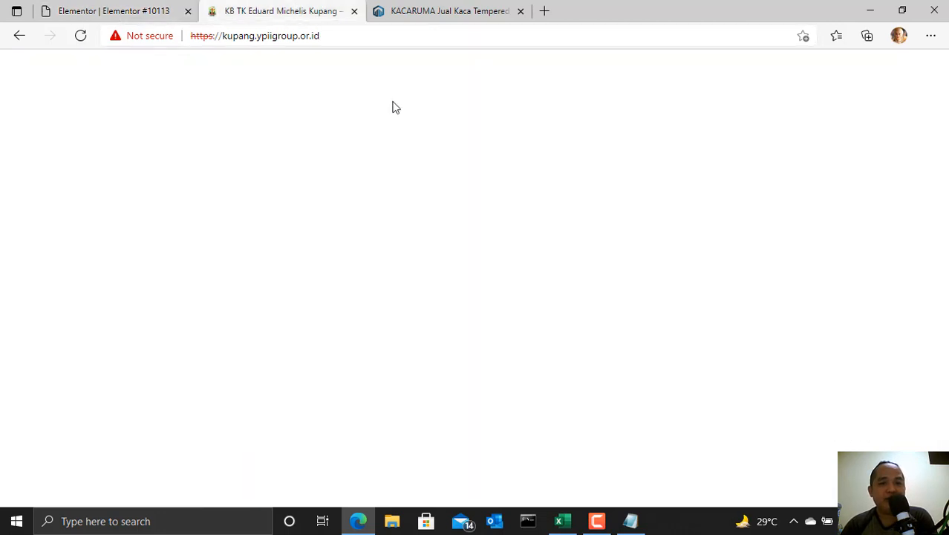
scroll(446, 372, "down", 1)
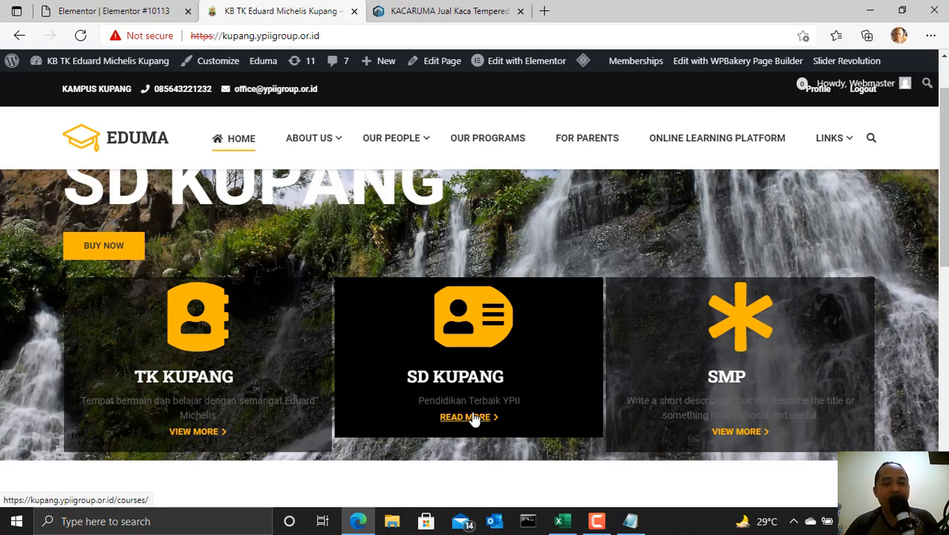
mouse_move(326, 164)
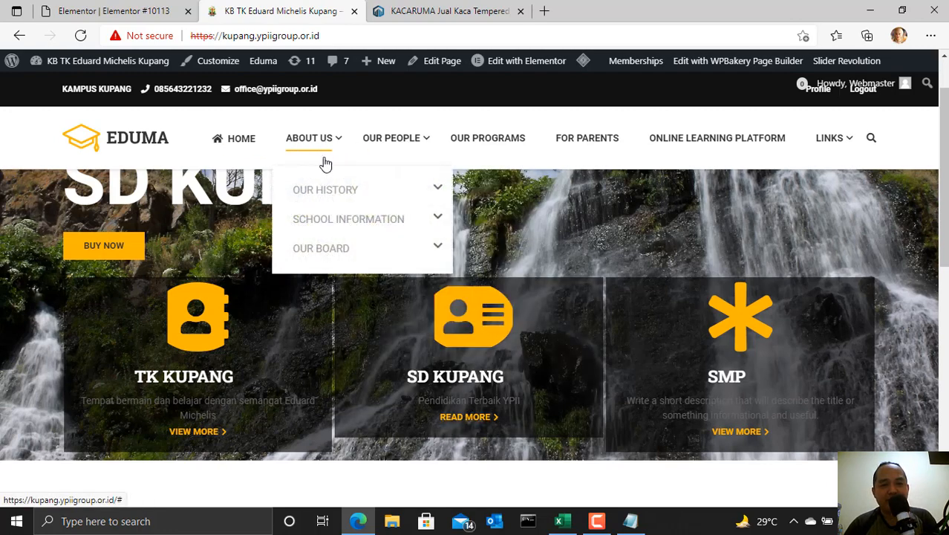
Step: Return to the Elementor editor and remove the section containing the Google Maps widget
left_click(130, 9)
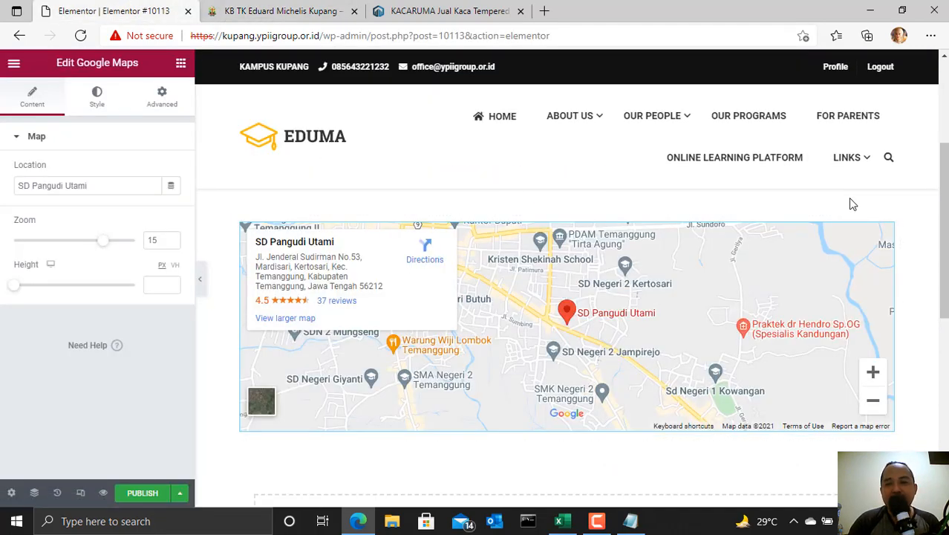
scroll(780, 245, "up", 2)
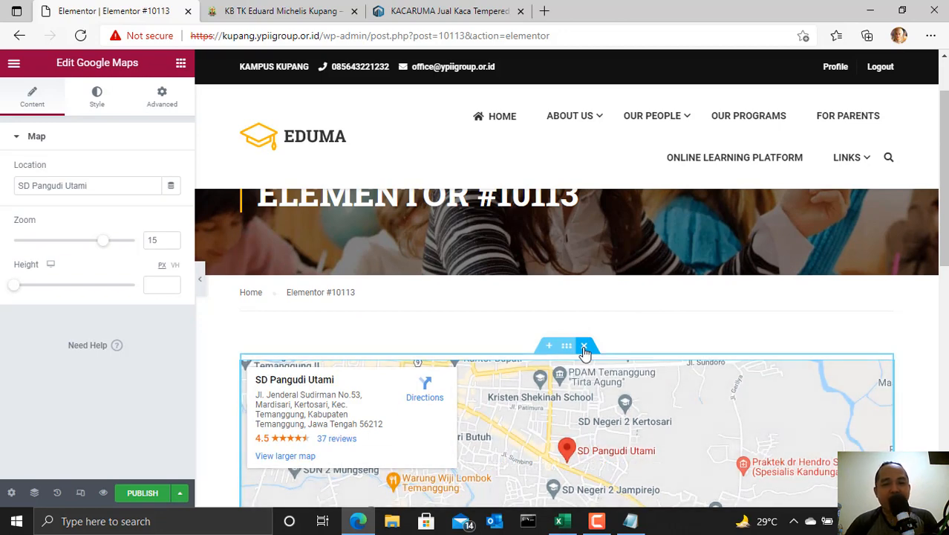
left_click(585, 348)
Step: Browse the widget list past the Basic and Pro widgets to the General category
scroll(151, 326, "down", 3)
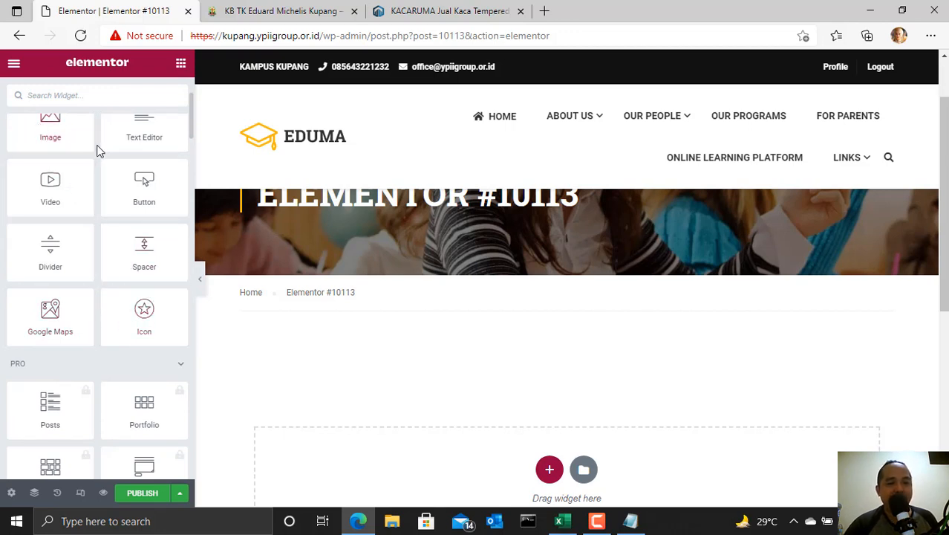
scroll(98, 329, "down", 1)
scroll(98, 329, "down", 10)
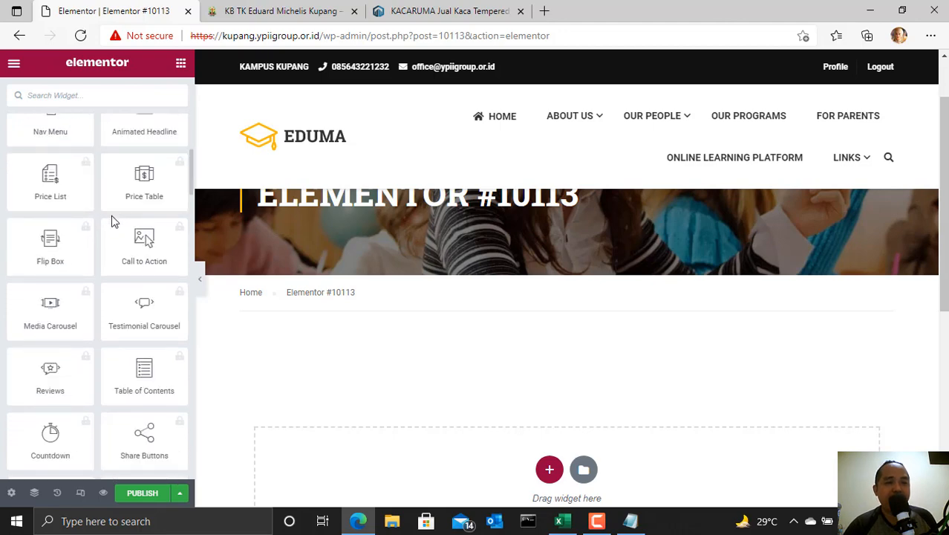
scroll(122, 236, "down", 7)
scroll(122, 241, "up", 2)
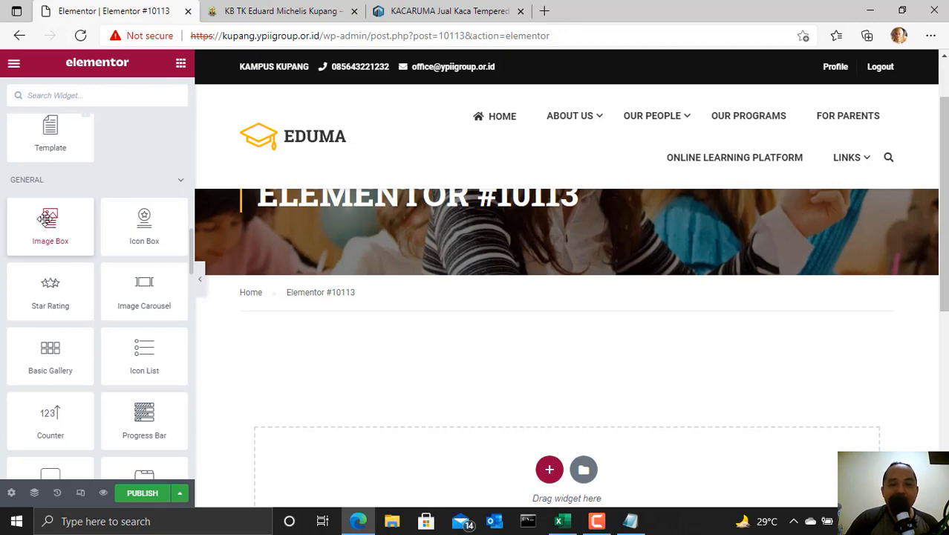
Step: Switch to the KacaRuma home page, examine its "Bagaimana Kami Bekerja" section, and return to the Elementor editor
left_click(428, 10)
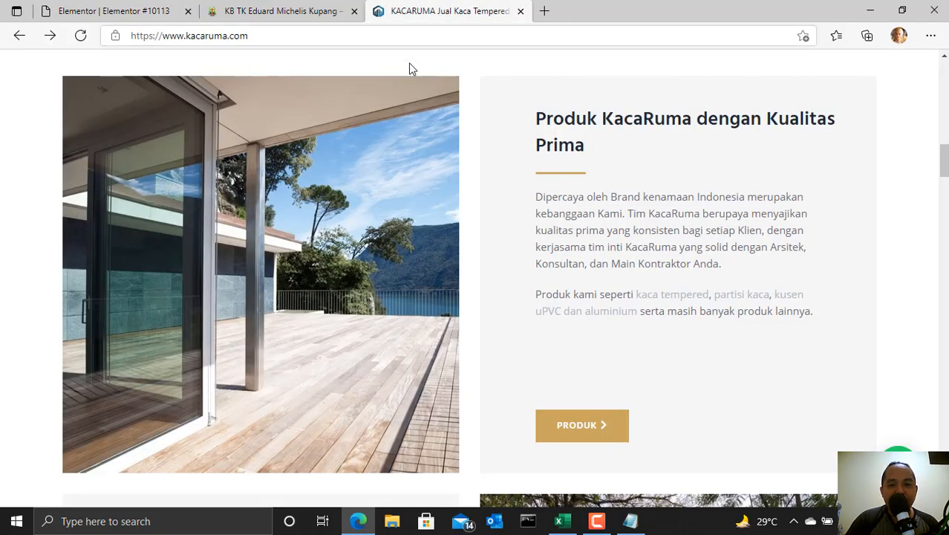
scroll(504, 237, "down", 5)
scroll(504, 238, "down", 10)
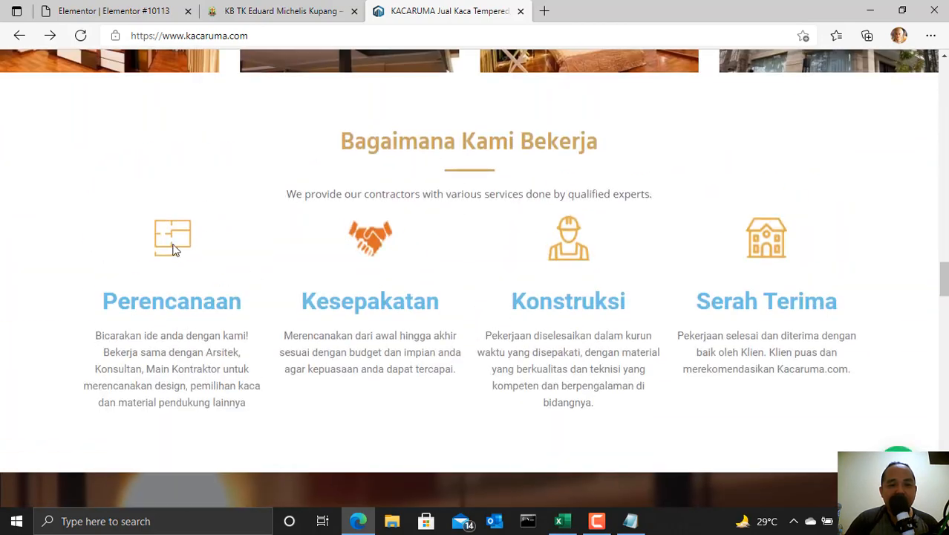
left_click(126, 8)
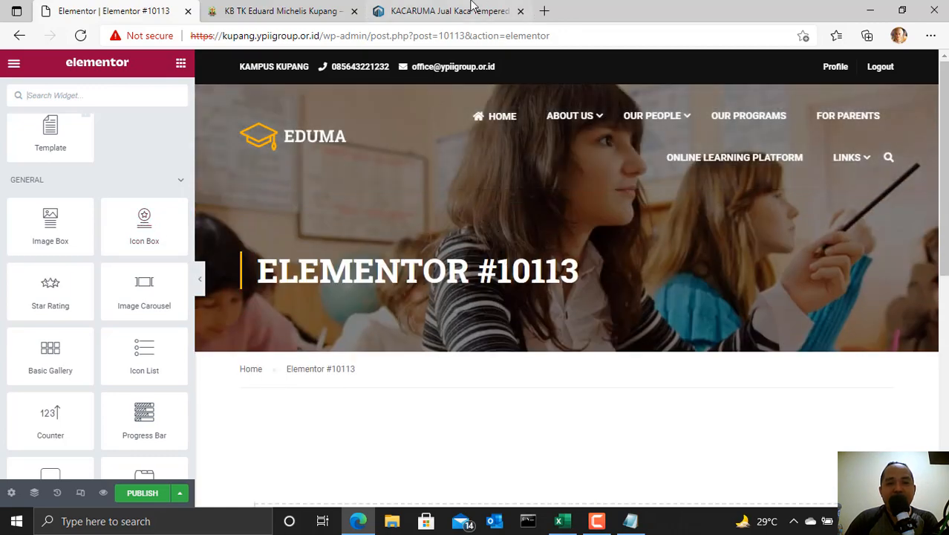
Step: Examine the project photo grid on the KacaRuma page and the TK, SD and SMP boxes on the school's home page
left_click(472, 10)
scroll(446, 149, "up", 5)
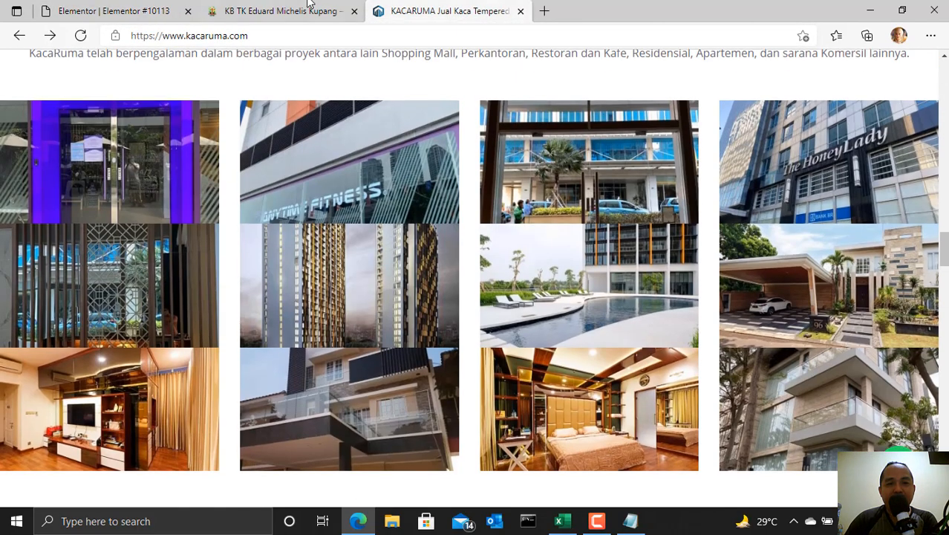
left_click(283, 10)
scroll(493, 354, "down", 1)
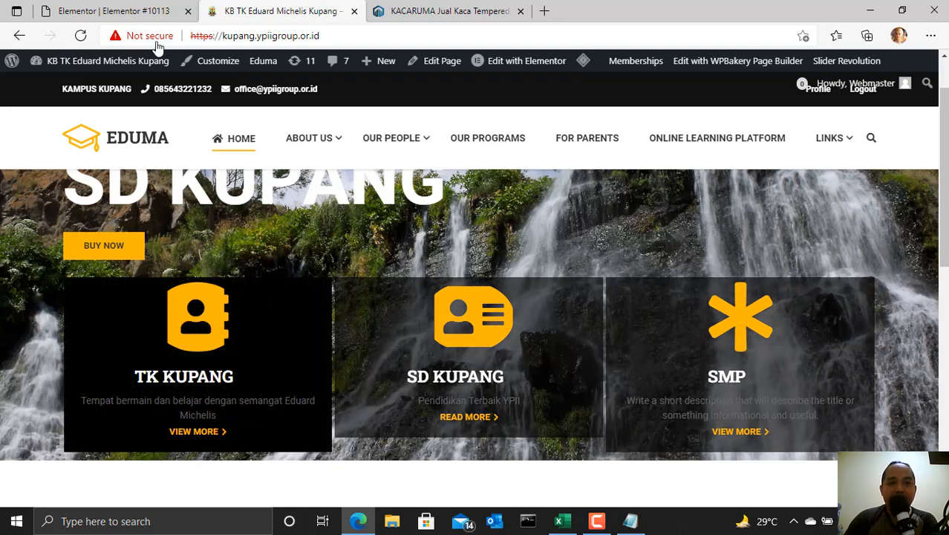
Step: Return to the Elementor editor and add an Image Box widget from the General category to the empty page area
left_click(141, 11)
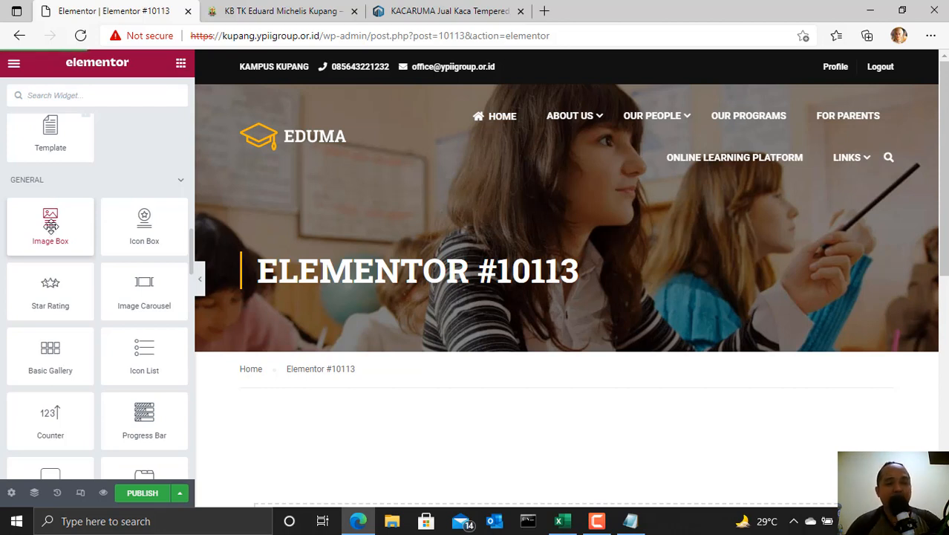
scroll(409, 319, "down", 4)
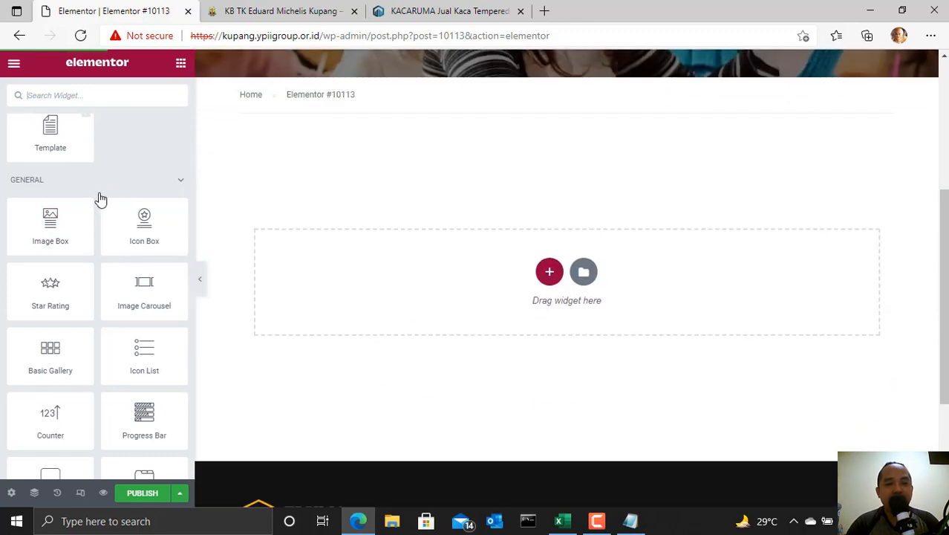
left_click_drag(49, 215, 564, 269)
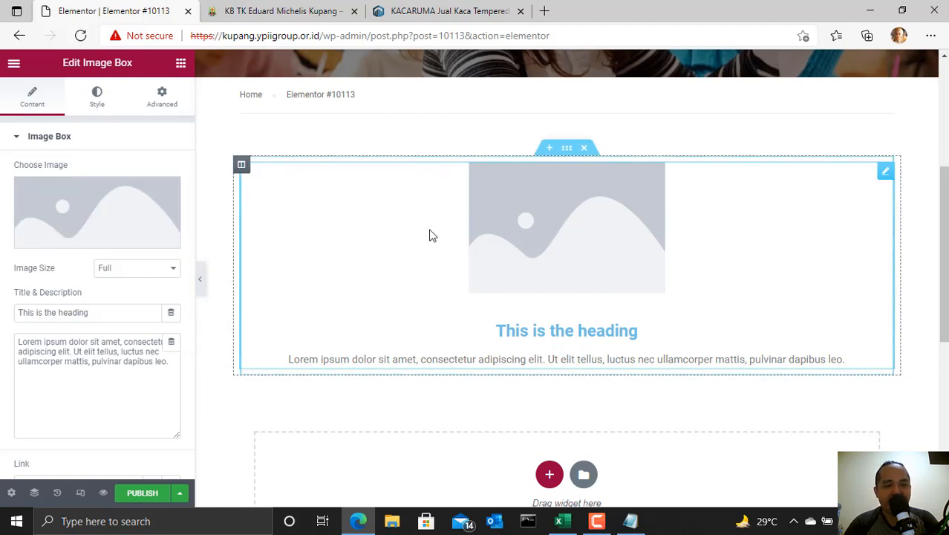
mouse_move(64, 208)
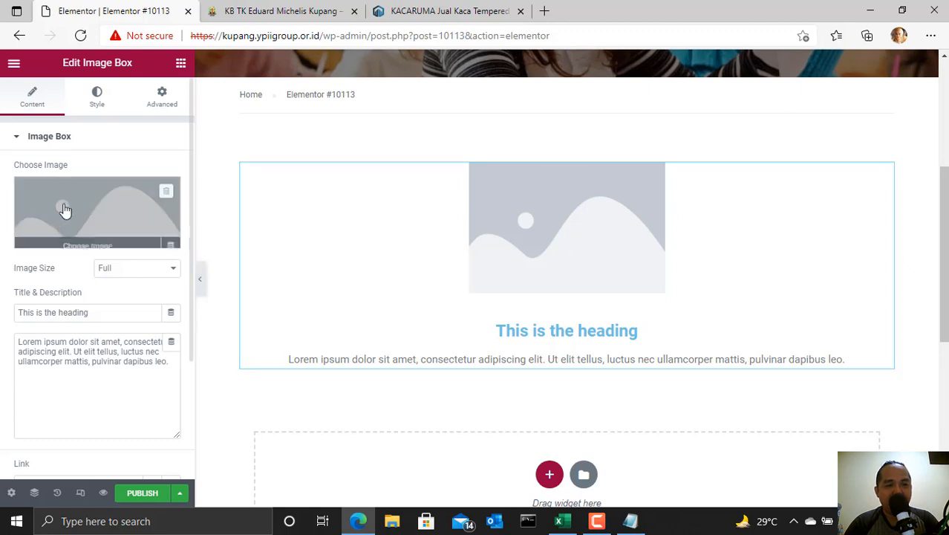
Step: Set the image box's picture to the photo of children washing their hands and its title to "Taat Prokes"
left_click(92, 241)
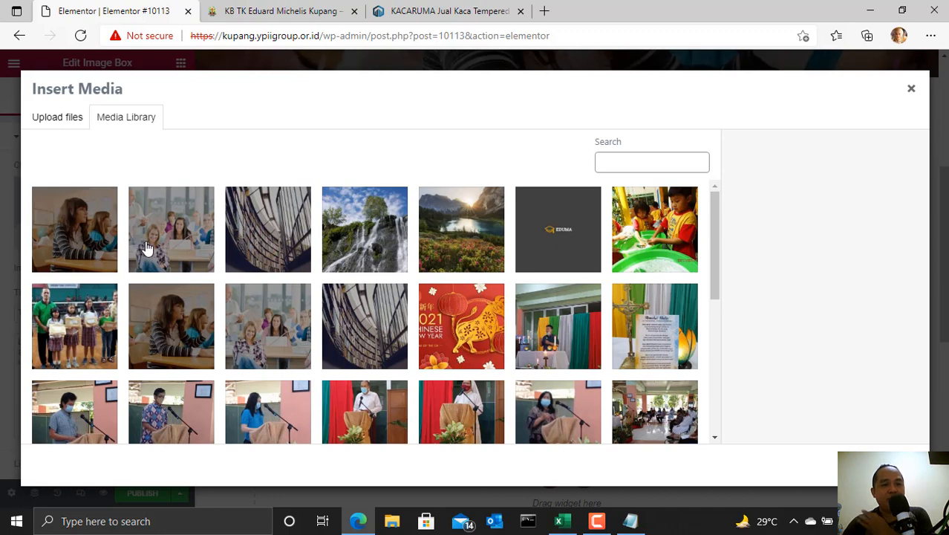
left_click(675, 232)
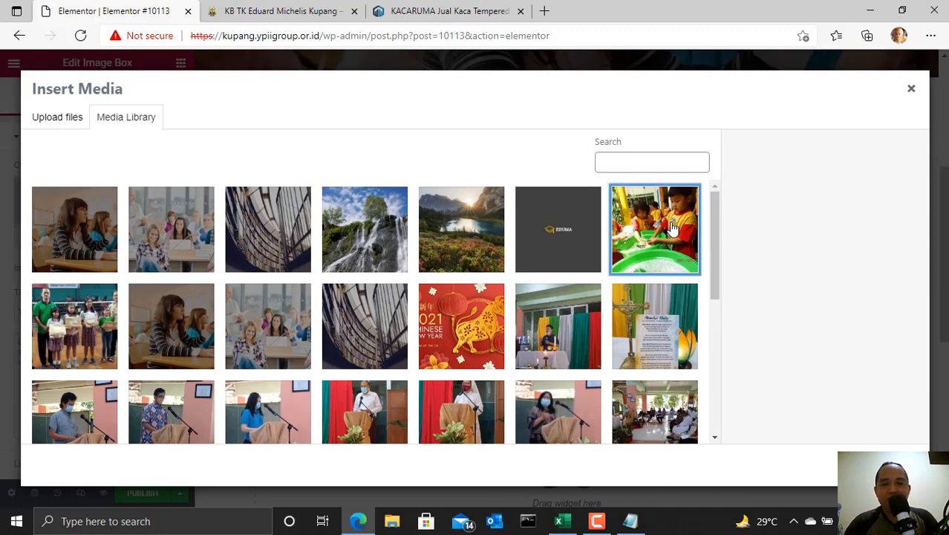
left_click(884, 465)
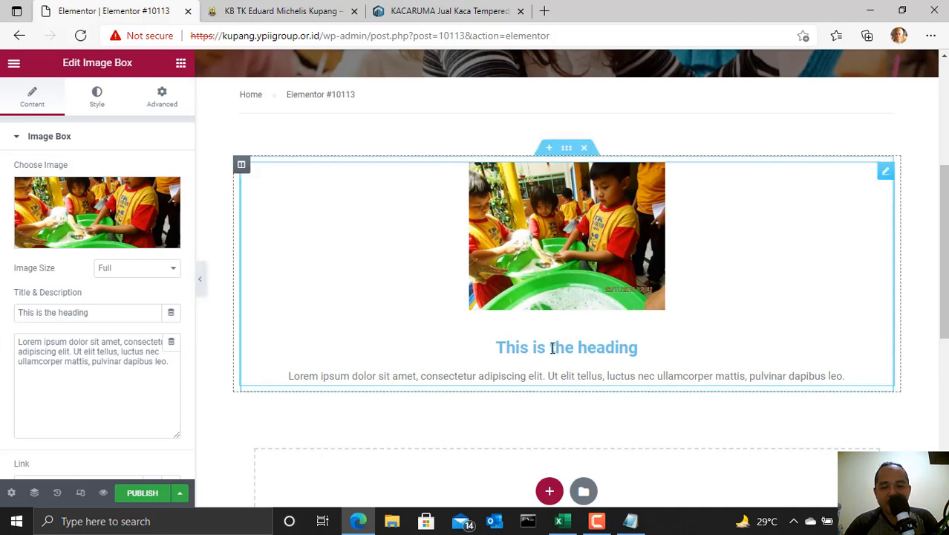
left_click_drag(115, 318, 2, 307)
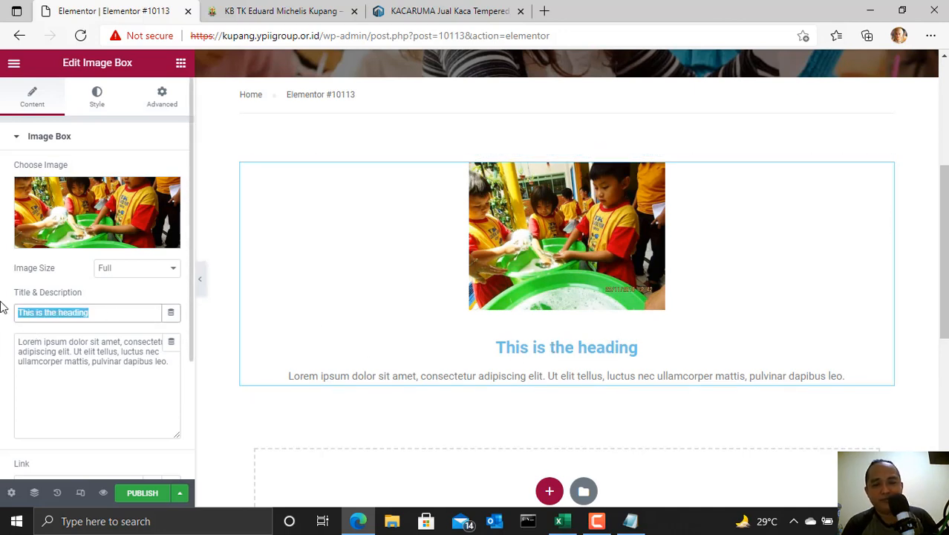
type("Taa")
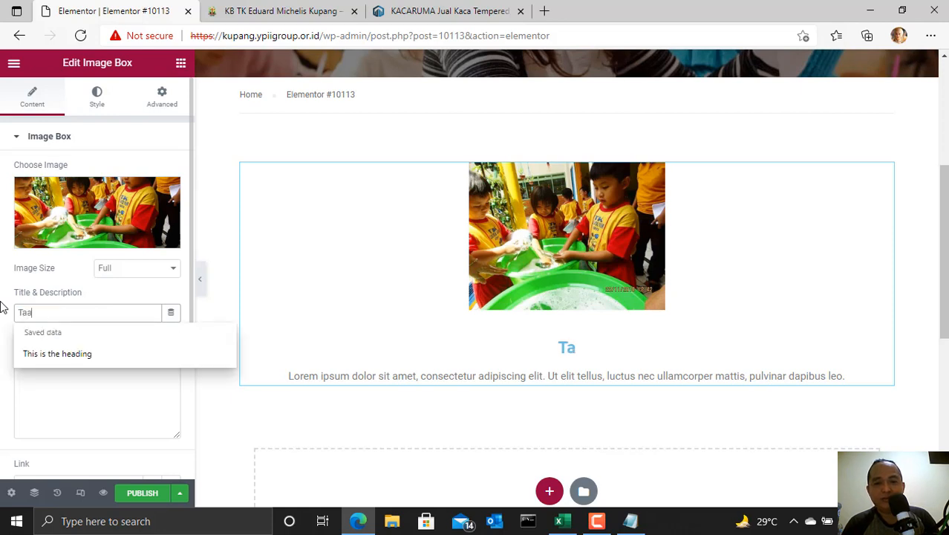
type("t Prokes")
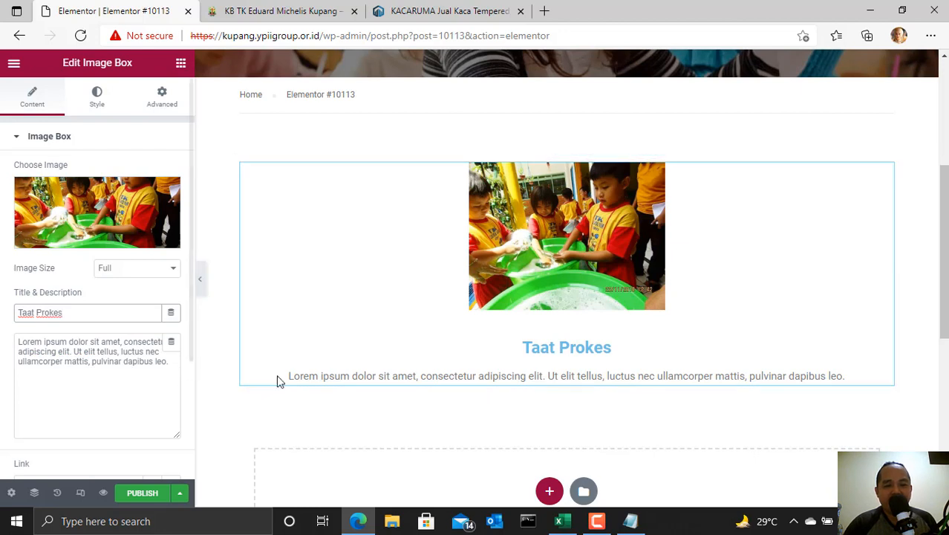
Step: Examine the description text of the "Taat Prokes" image box and how the box looks on the page
left_click(112, 378)
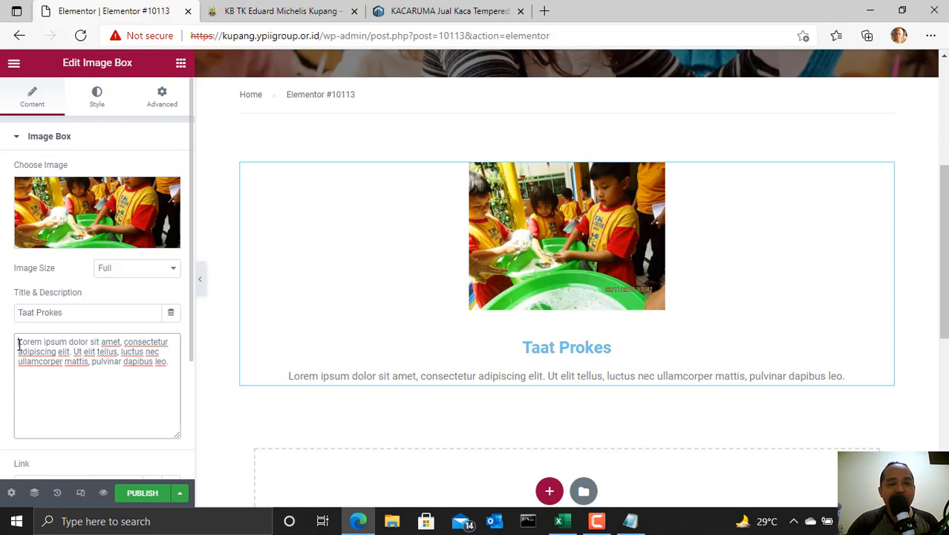
left_click_drag(19, 344, 172, 365)
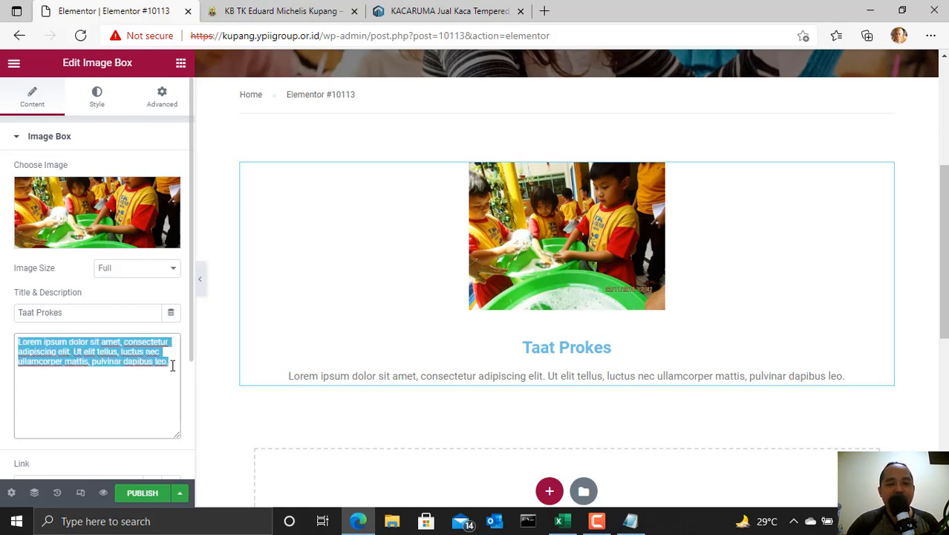
left_click(153, 380)
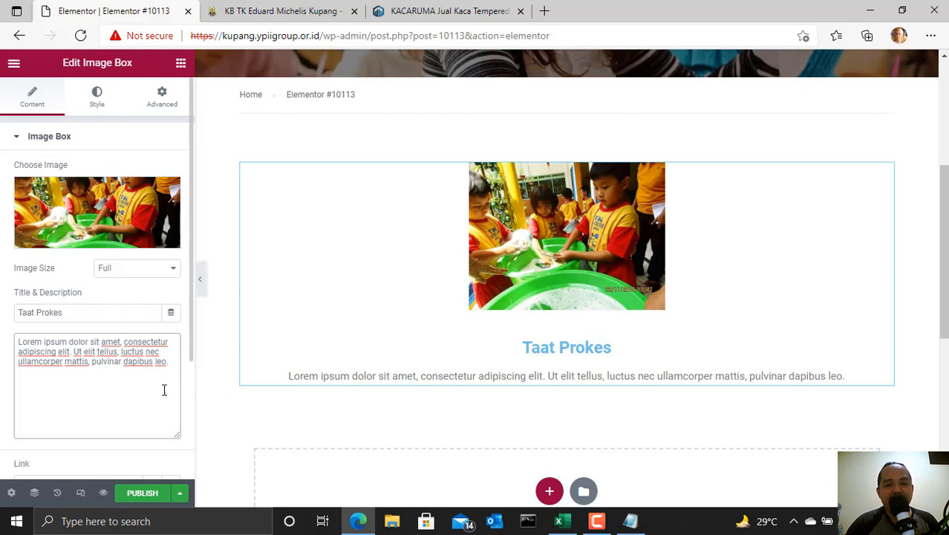
scroll(466, 417, "down", 1)
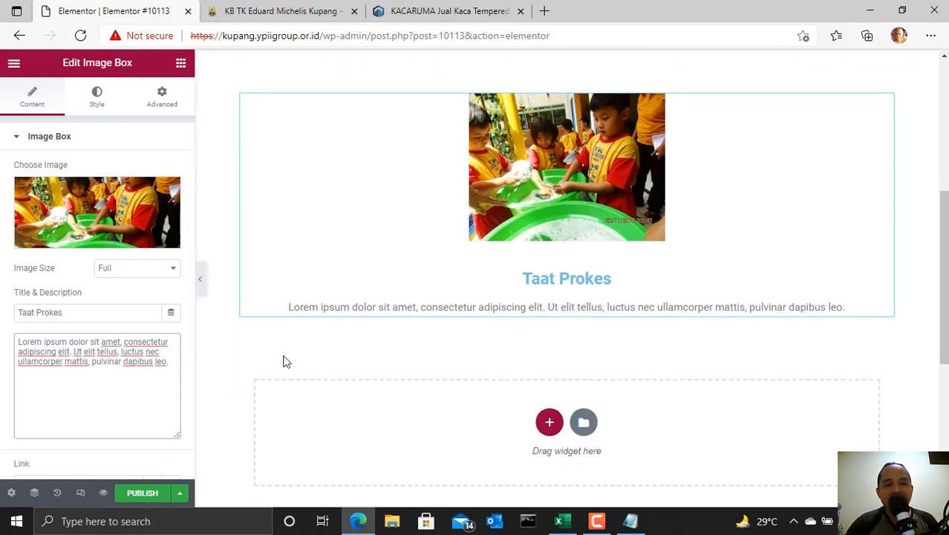
left_click(242, 344)
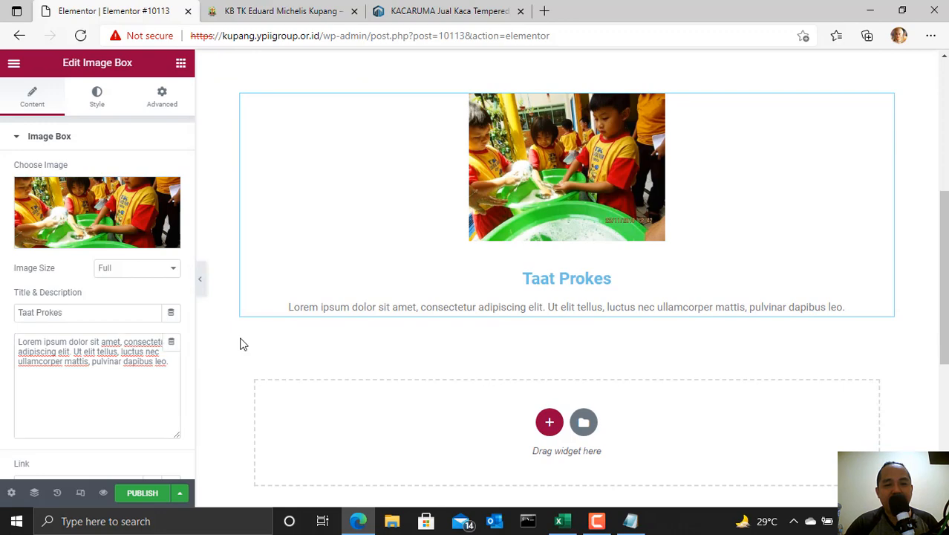
scroll(392, 356, "up", 3)
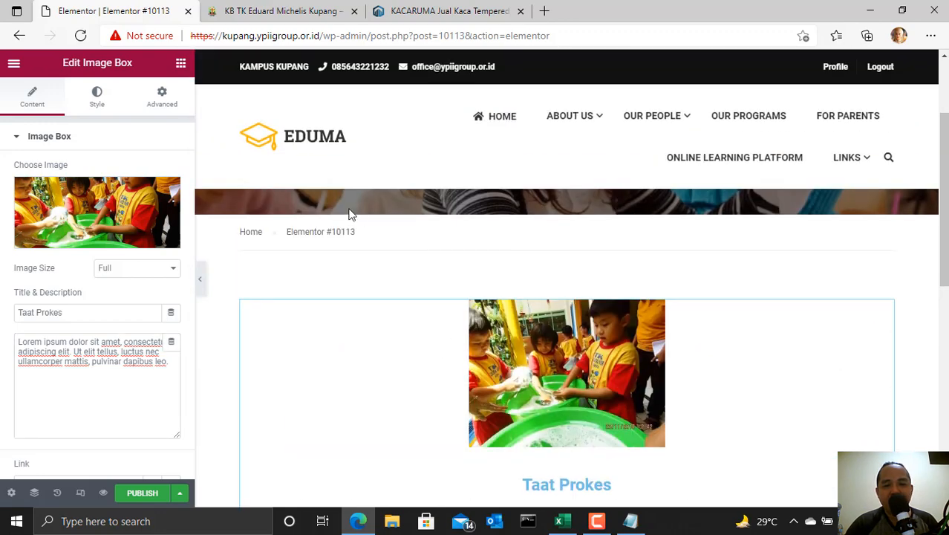
scroll(350, 212, "down", 2)
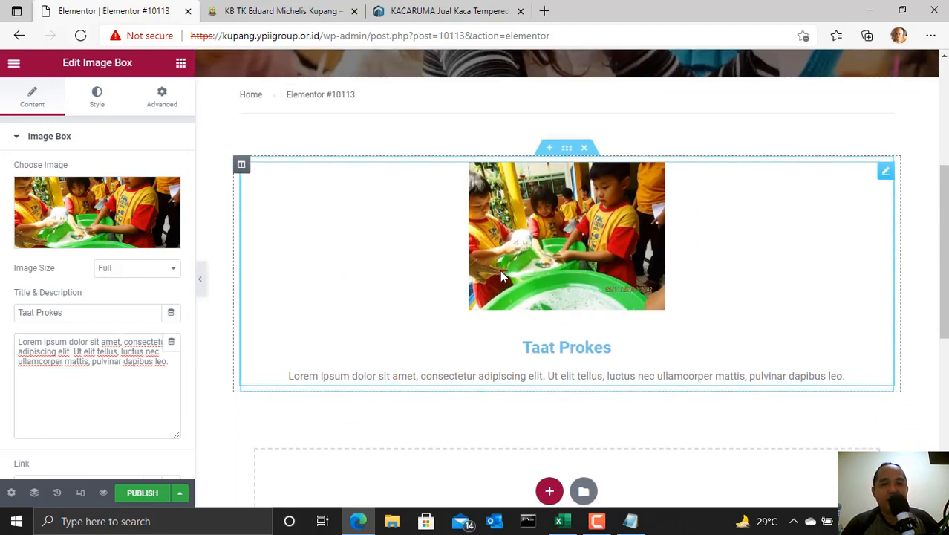
scroll(531, 295, "down", 1)
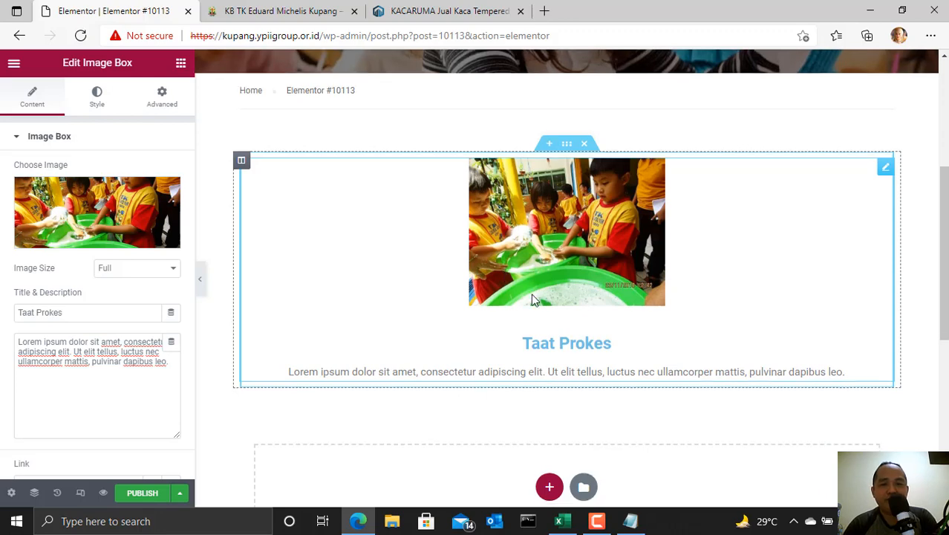
scroll(543, 308, "down", 3)
scroll(513, 350, "up", 2)
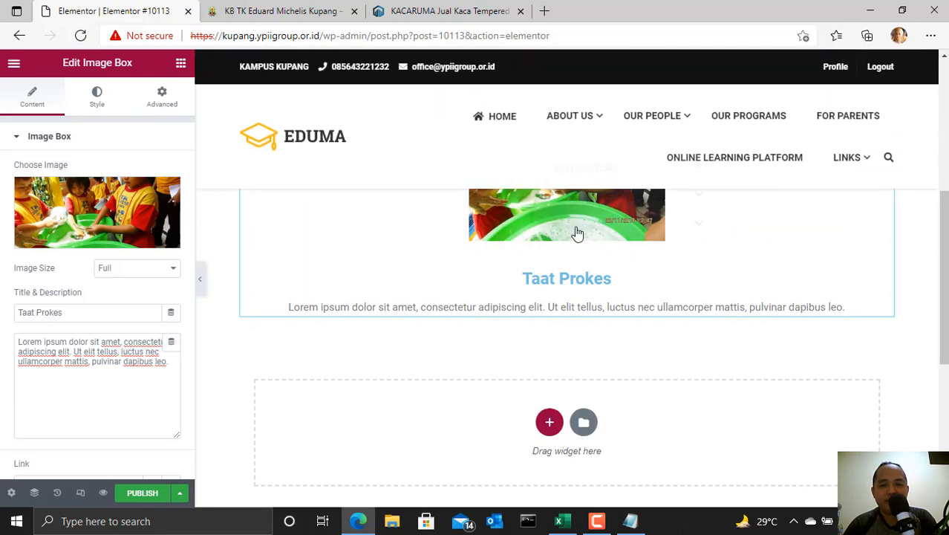
scroll(577, 234, "up", 3)
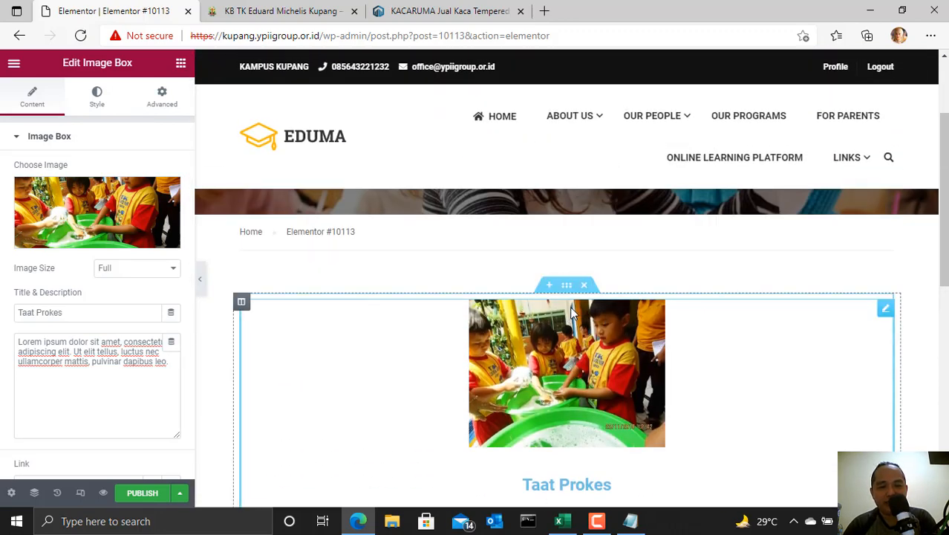
scroll(552, 308, "down", 1)
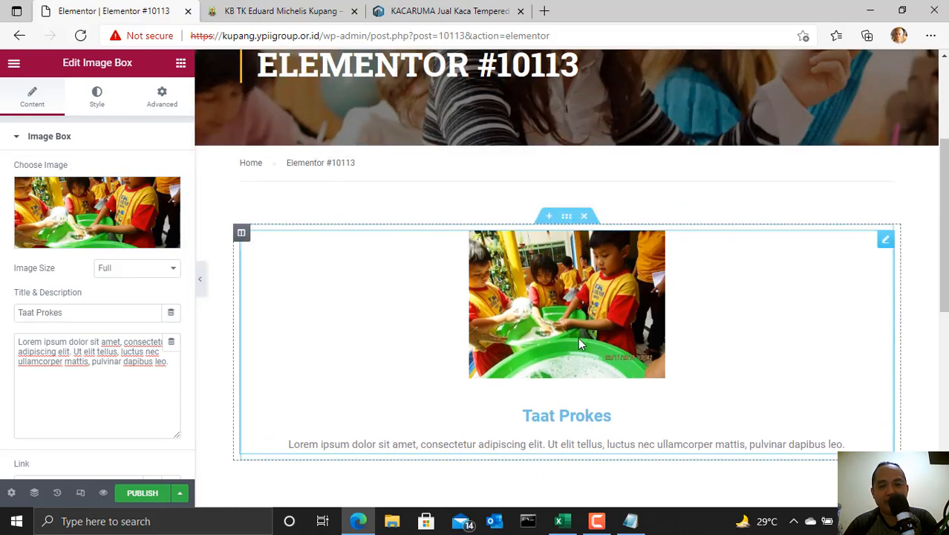
scroll(587, 297, "down", 4)
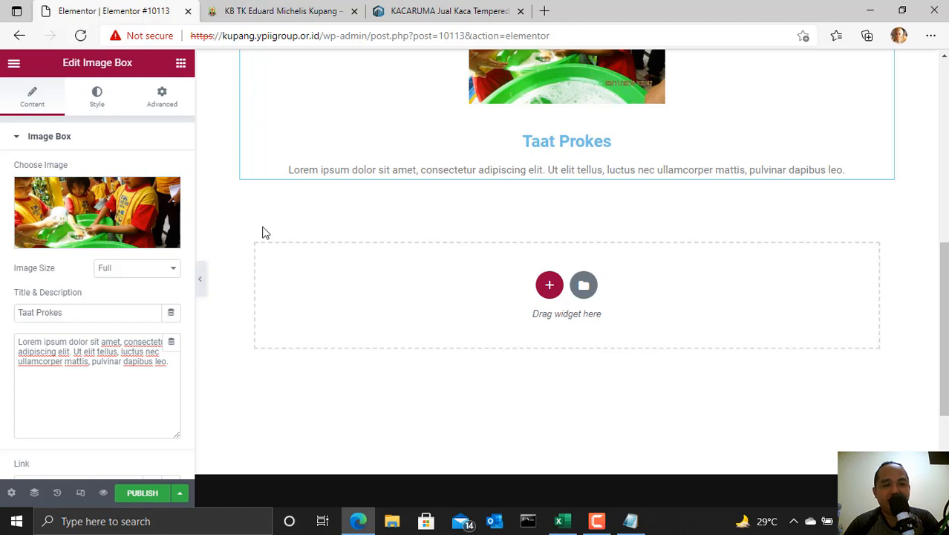
Step: Add a second Image Box widget from the General category directly below the "Taat Prokes" box
left_click(15, 64)
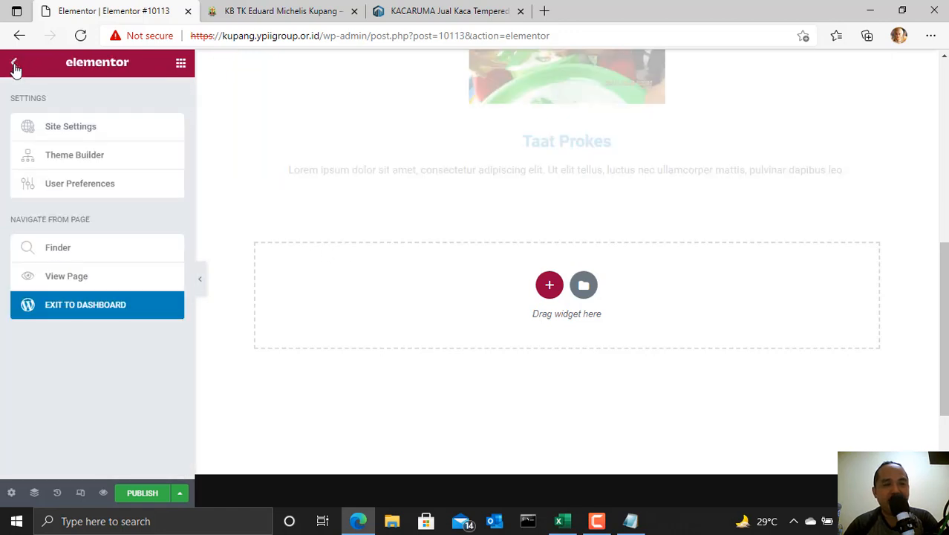
left_click(14, 65)
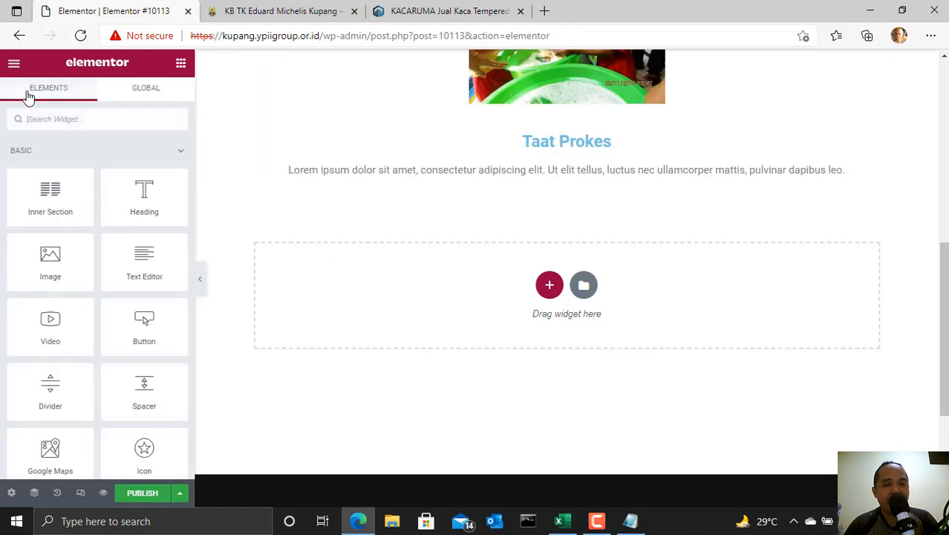
scroll(101, 315, "down", 10)
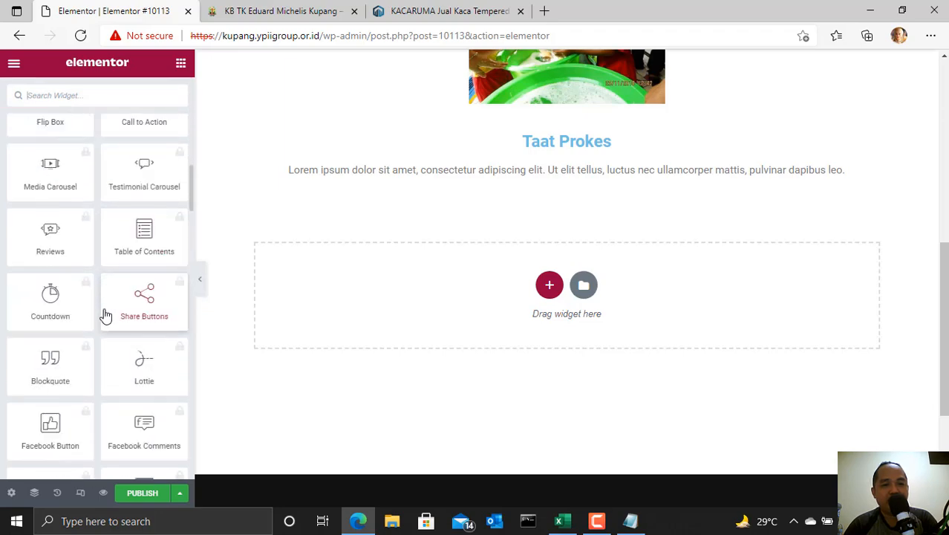
scroll(102, 314, "up", 4)
scroll(526, 328, "up", 2)
scroll(116, 356, "down", 10)
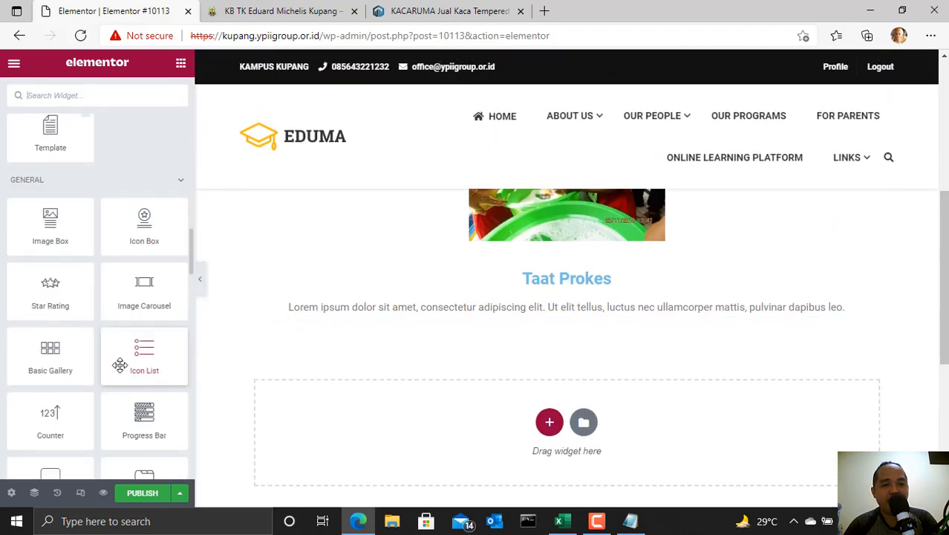
scroll(50, 170, "up", 1)
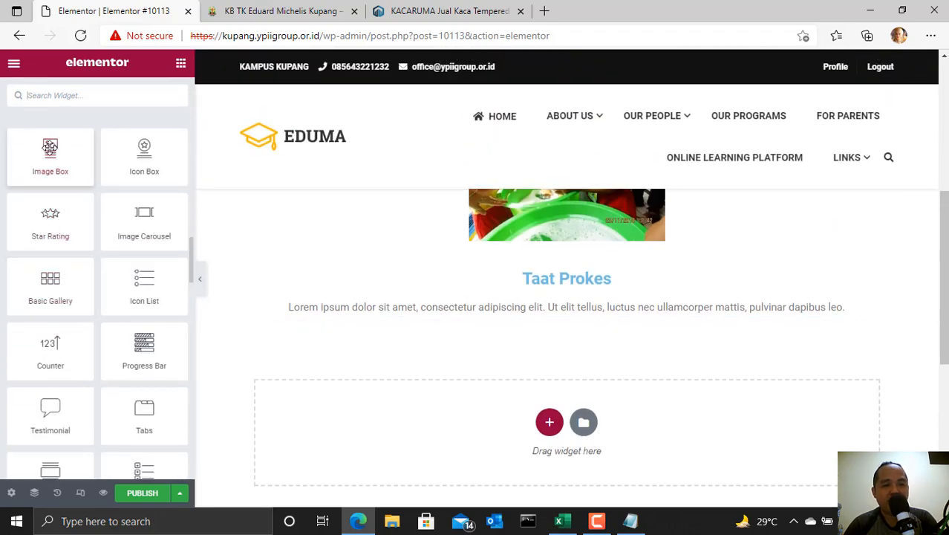
left_click_drag(49, 152, 545, 407)
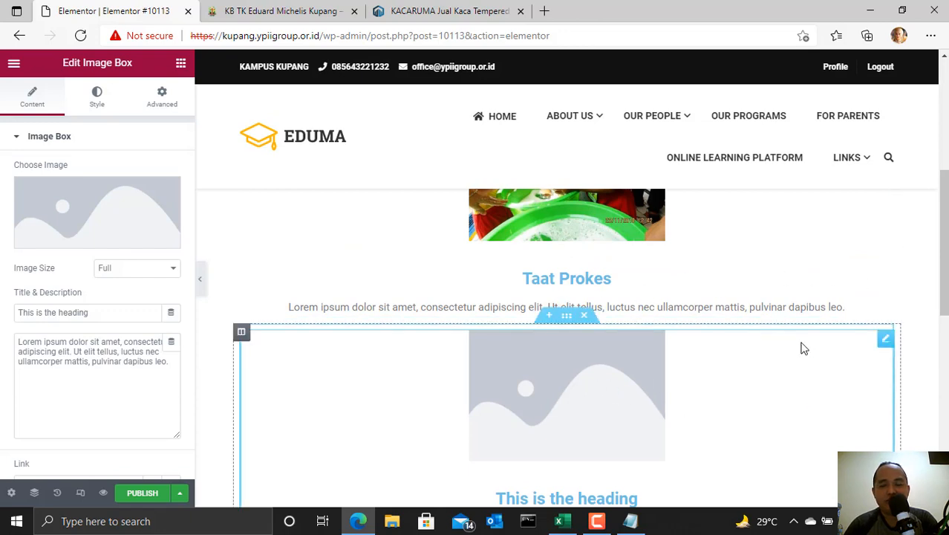
Step: Set the second image box's picture to WhatsApp-Image-2020-12-18-at-18.12.16.jpeg from the media library
scroll(883, 338, "down", 1)
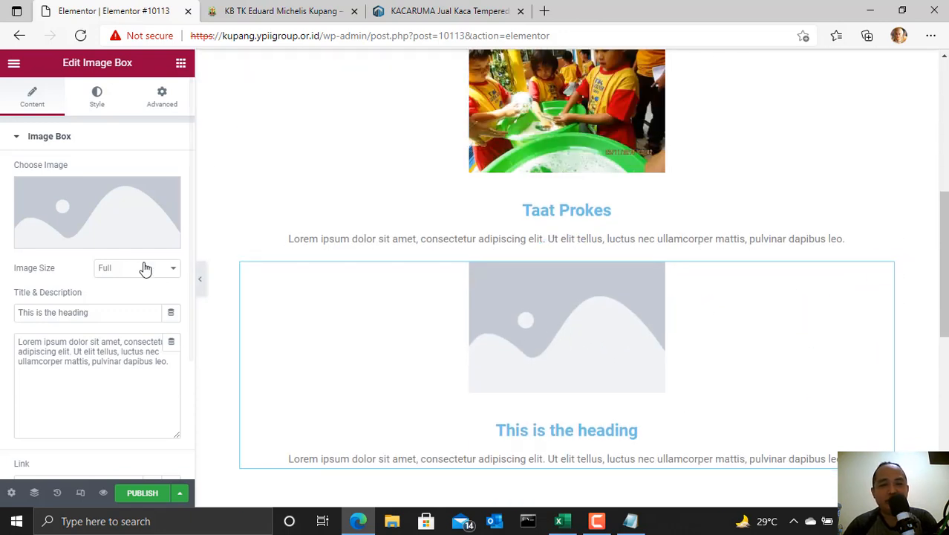
left_click(94, 242)
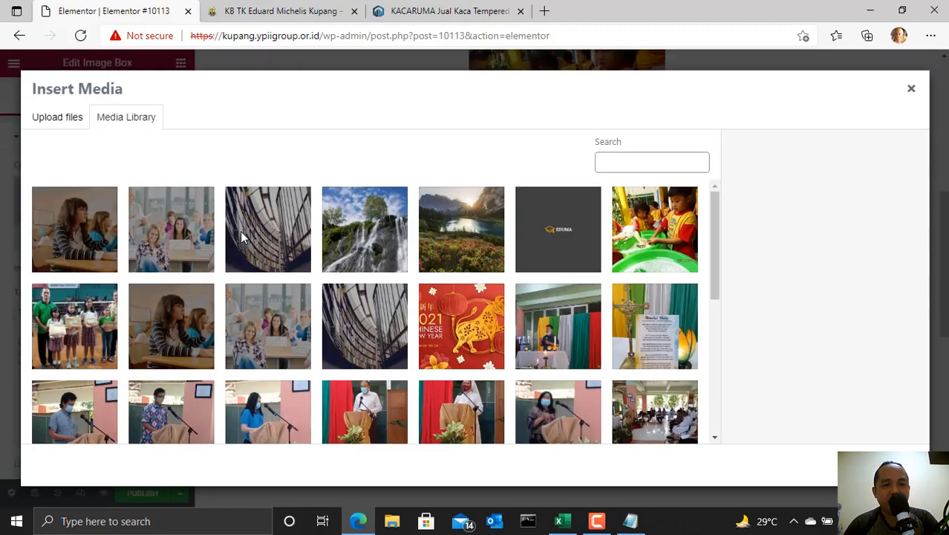
left_click(483, 333)
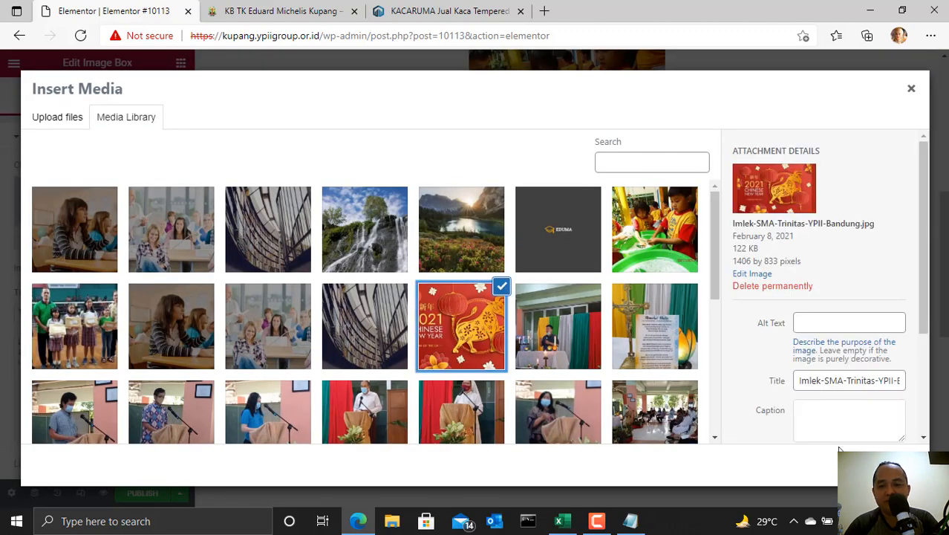
left_click(570, 334)
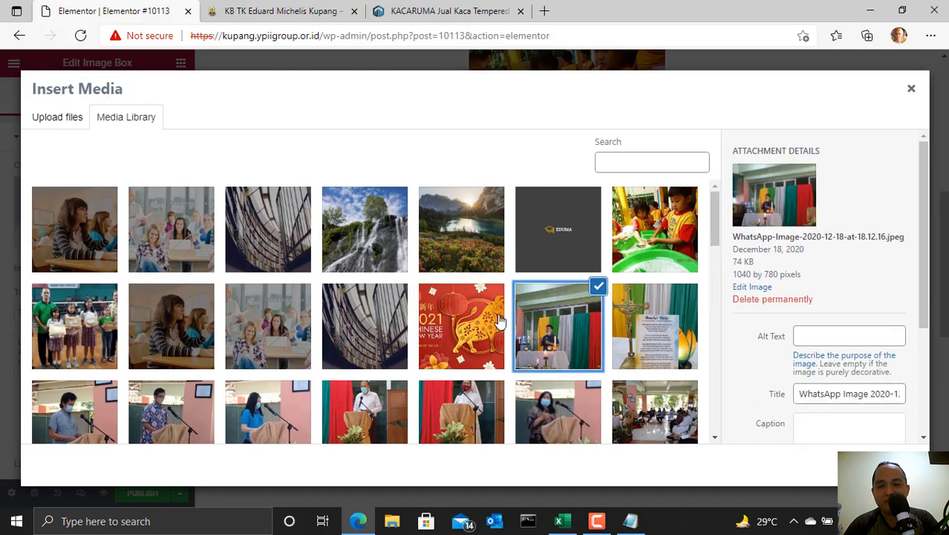
left_click(823, 472)
Step: Review the two stacked image boxes, and compare them with the project photos, "Bagaimana Kami Bekerja" and brand logo sections on the KacaRuma home page
scroll(583, 245, "up", 3)
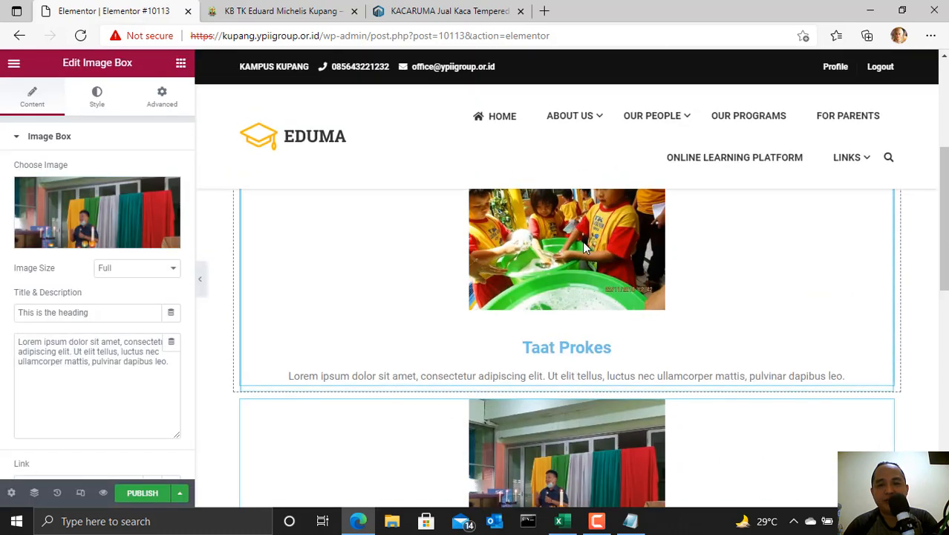
scroll(582, 245, "down", 7)
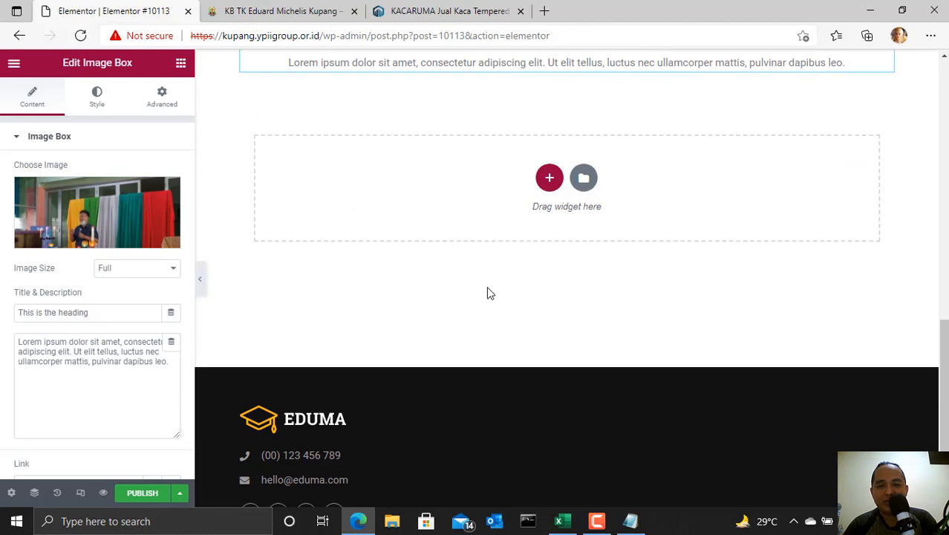
scroll(766, 336, "up", 8)
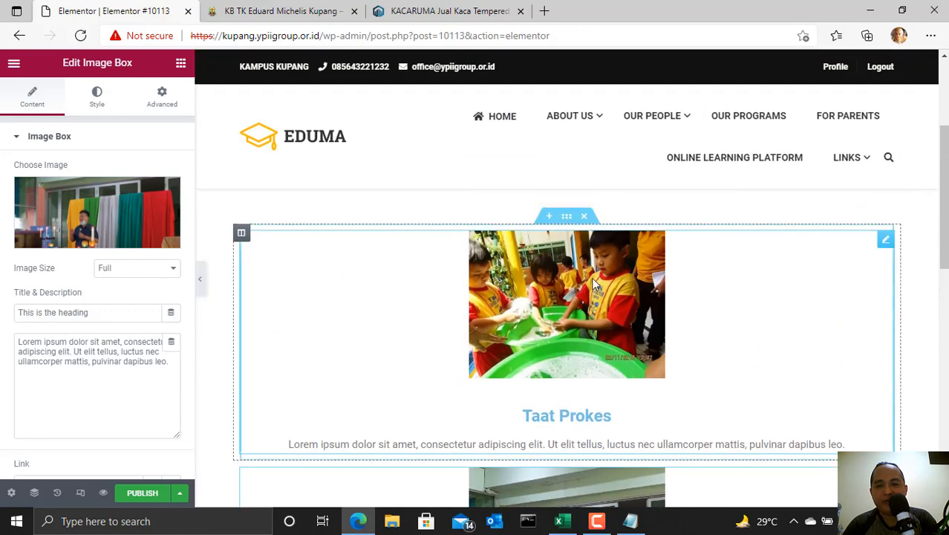
scroll(550, 358, "down", 6)
scroll(640, 394, "up", 5)
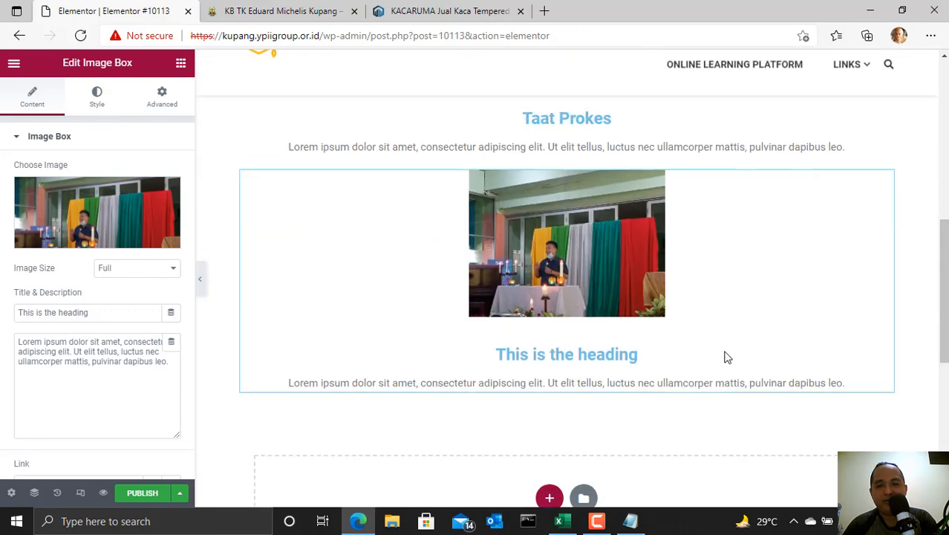
scroll(759, 323, "down", 2)
left_click(461, 12)
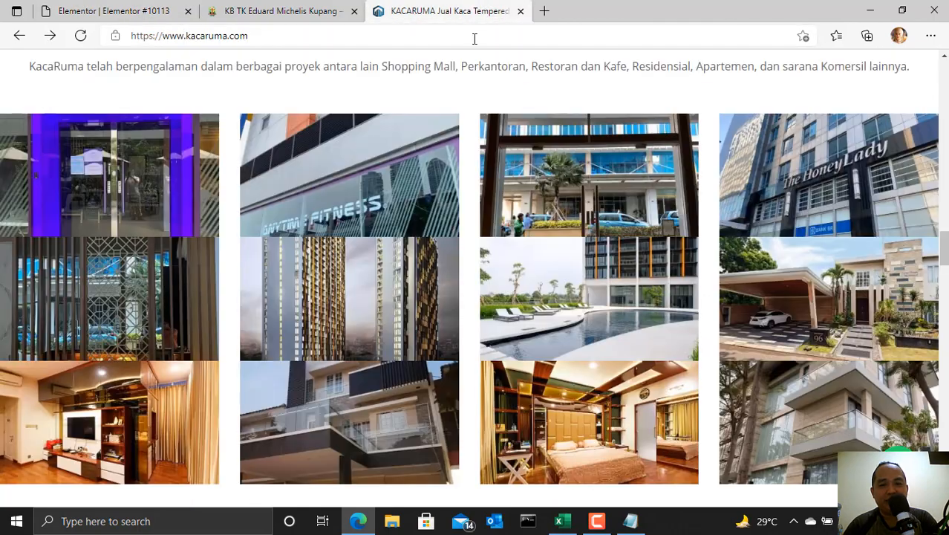
scroll(481, 222, "up", 5)
scroll(482, 222, "down", 15)
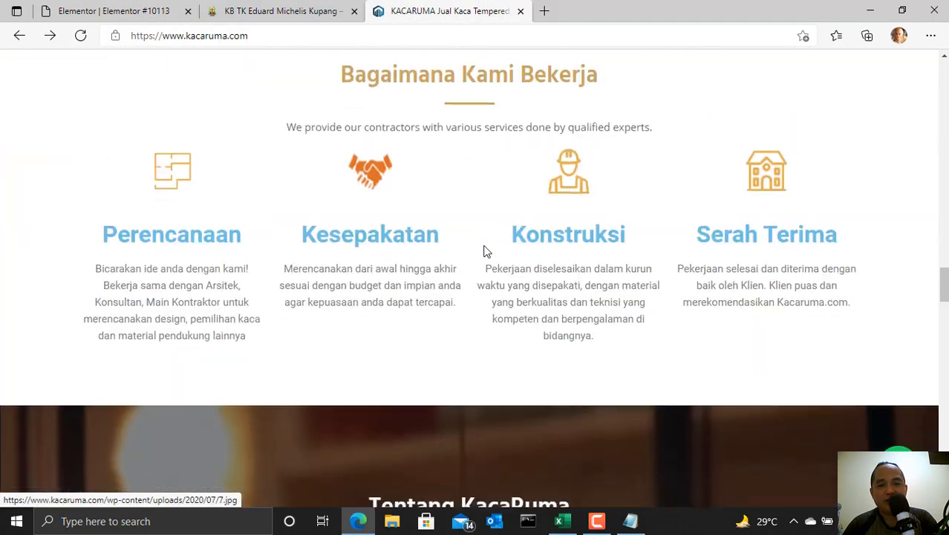
scroll(484, 267, "down", 4)
scroll(486, 281, "down", 5)
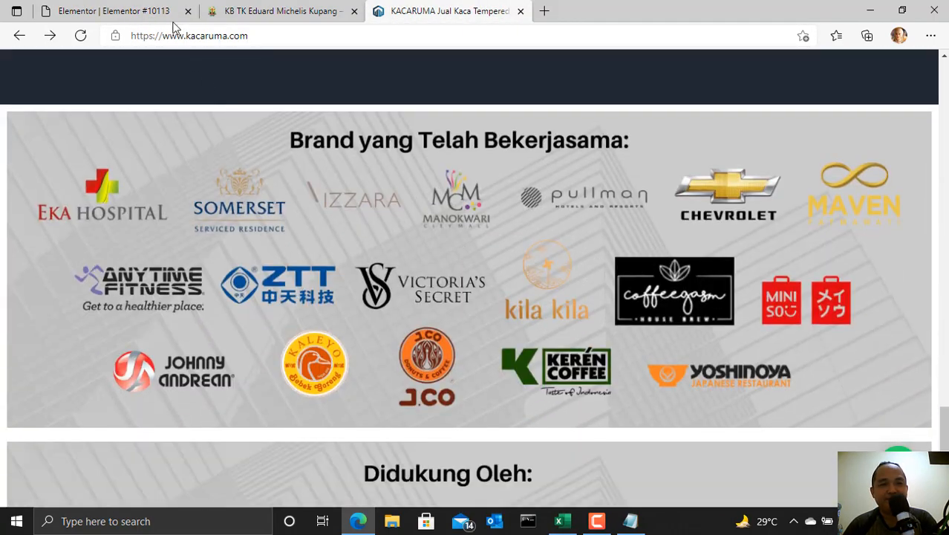
Step: Return to the Elementor page editor and review how the two stacked image boxes look on the page
left_click(148, 7)
scroll(514, 335, "up", 8)
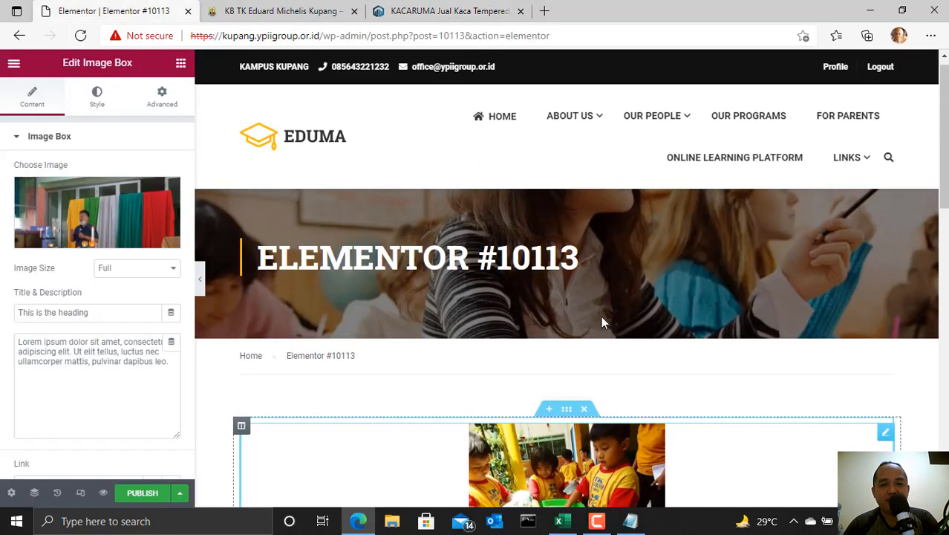
scroll(455, 349, "down", 2)
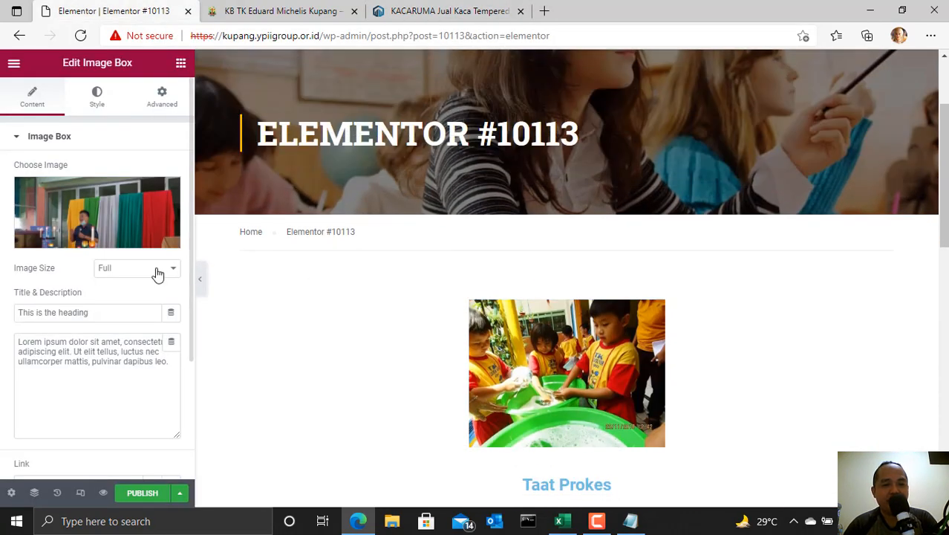
scroll(494, 256, "down", 5)
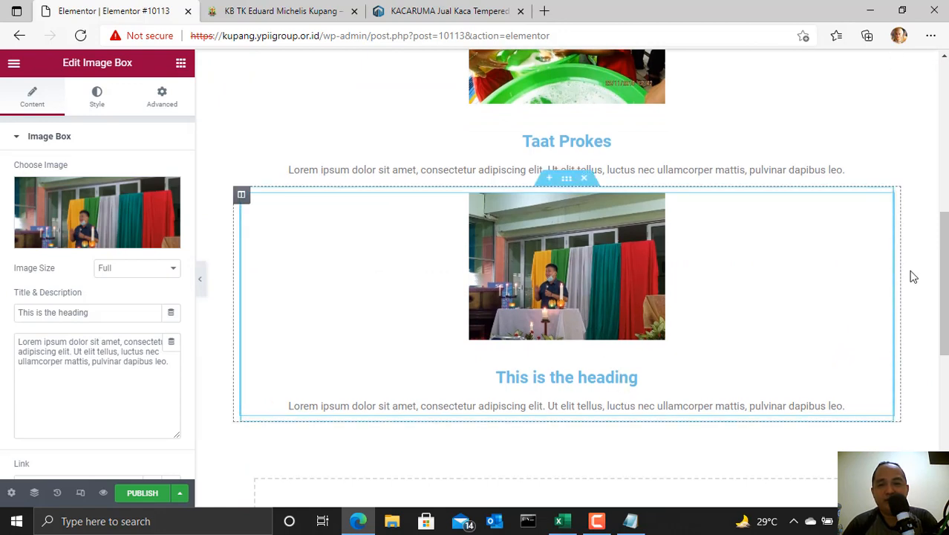
left_click(900, 248)
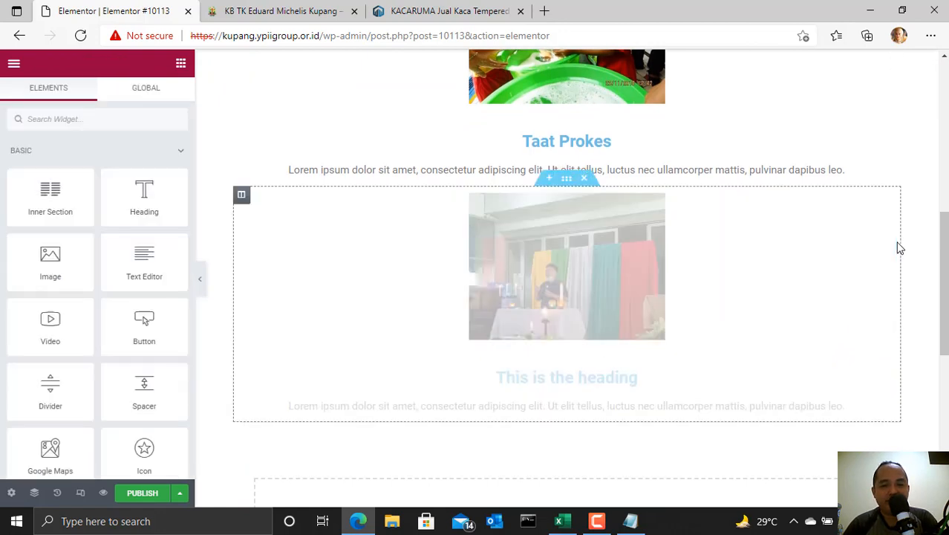
scroll(801, 277, "up", 2)
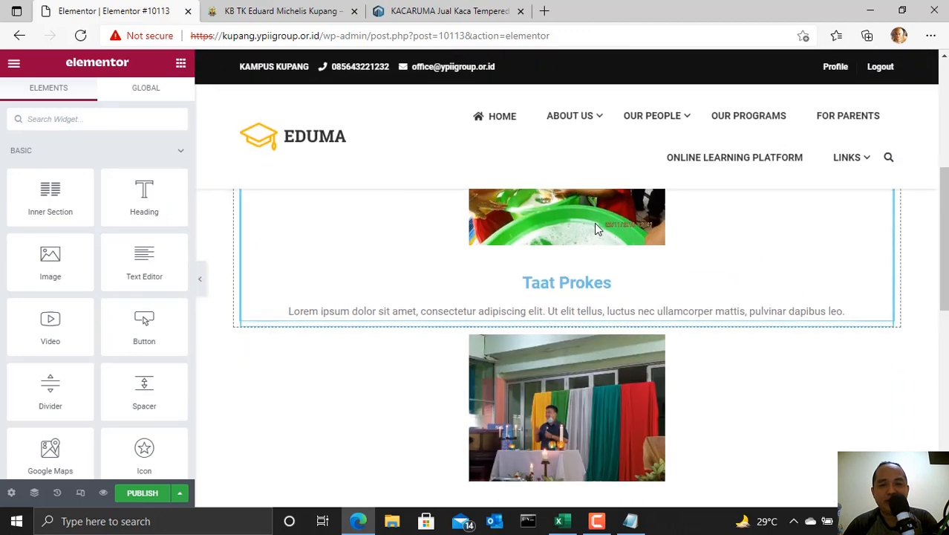
scroll(598, 227, "up", 2)
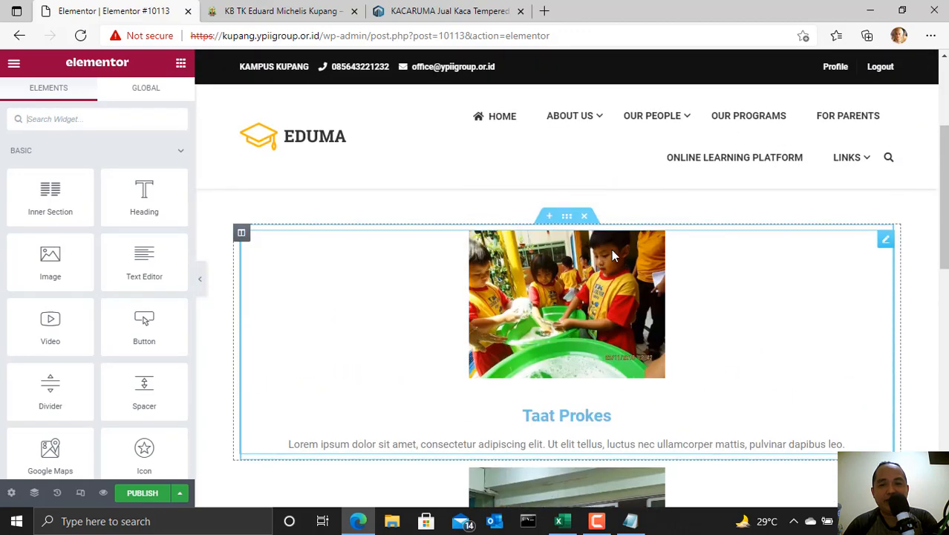
Step: Examine the content settings of both image boxes, including the image size options available for the "Taat Prokes" box
left_click(884, 242)
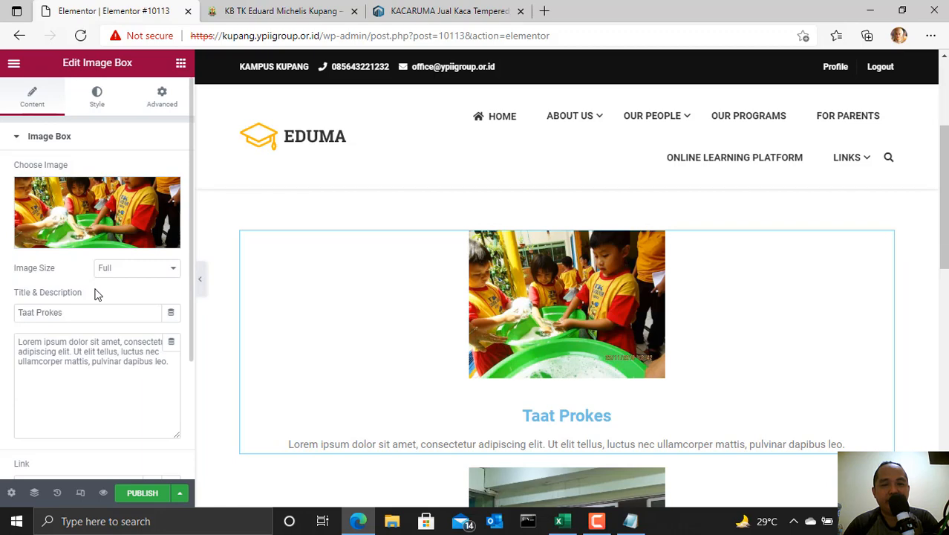
left_click(159, 271)
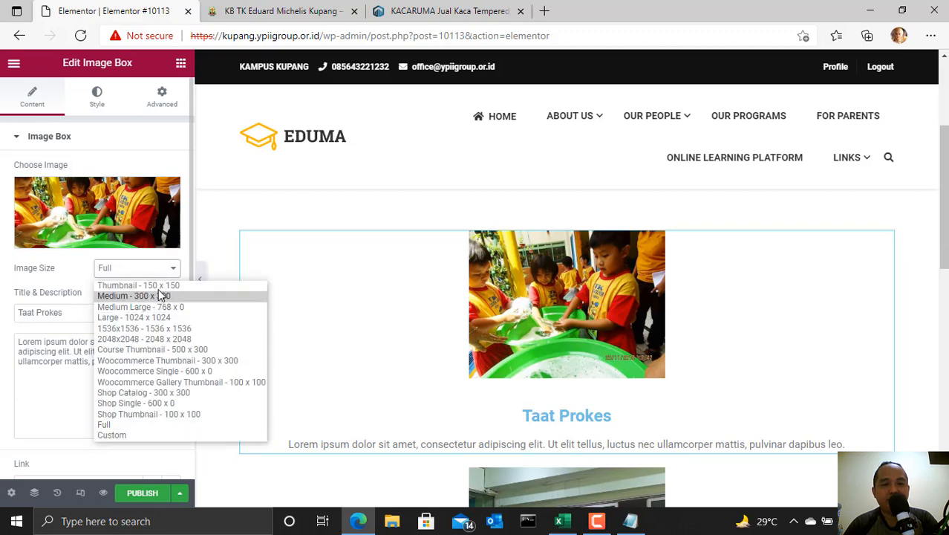
left_click(639, 208)
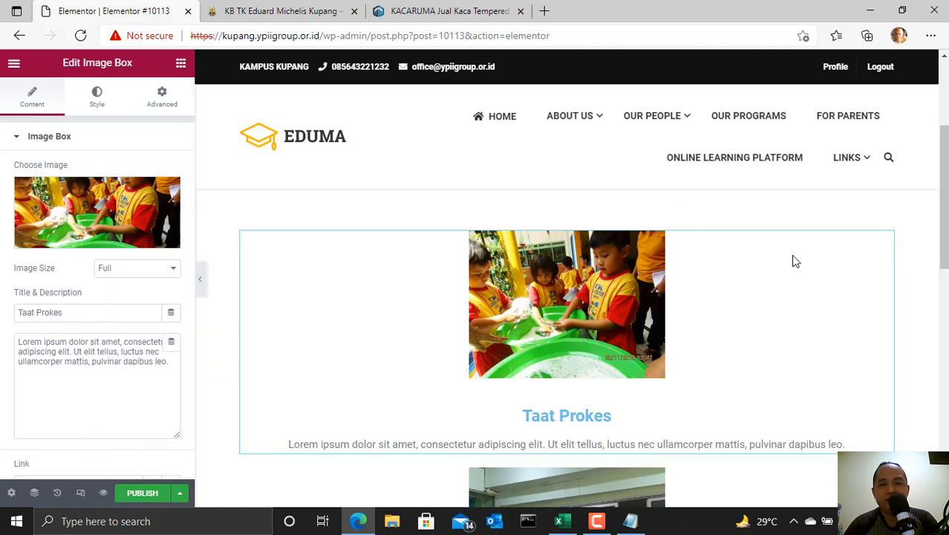
scroll(825, 266, "down", 4)
left_click(621, 288)
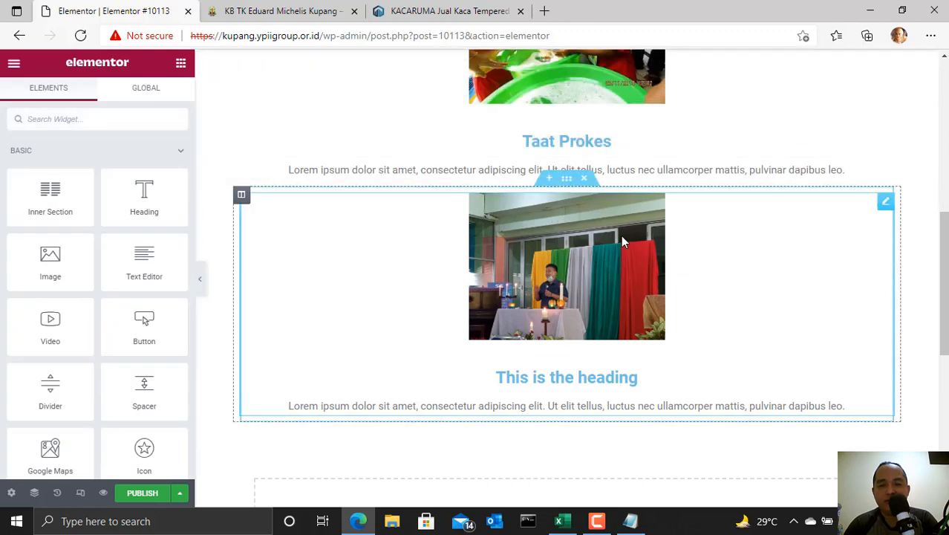
left_click(884, 206)
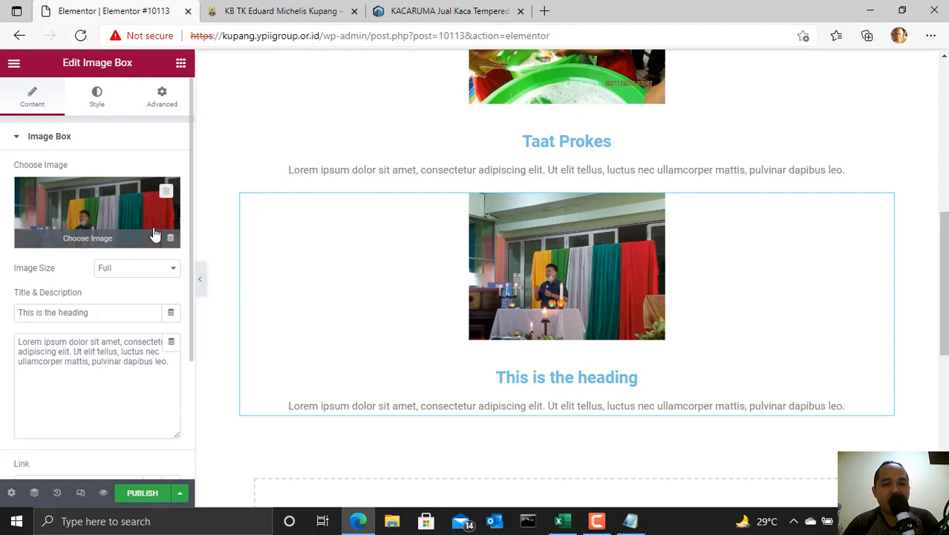
scroll(455, 343, "up", 4)
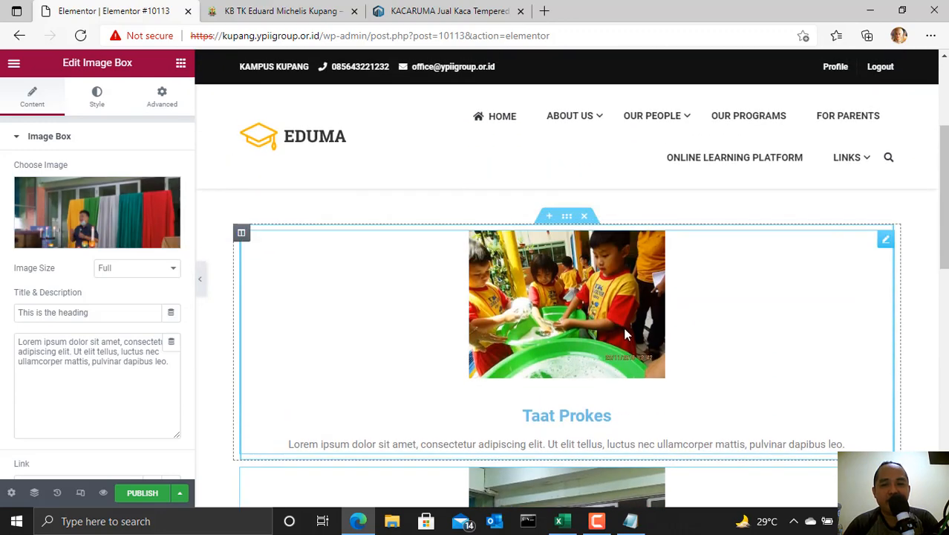
Step: Delete the second image box section and the "Taat Prokes" image box section from the page
scroll(565, 212, "down", 3)
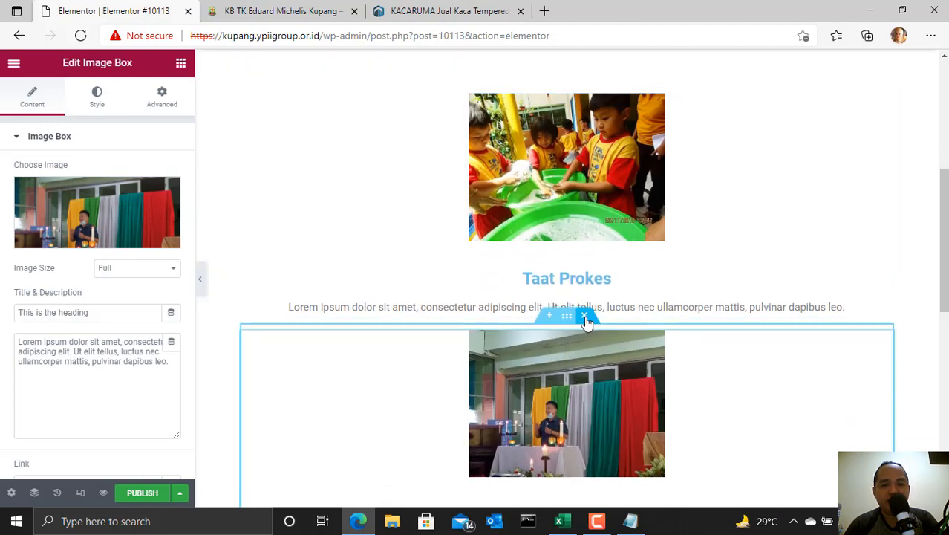
left_click(586, 318)
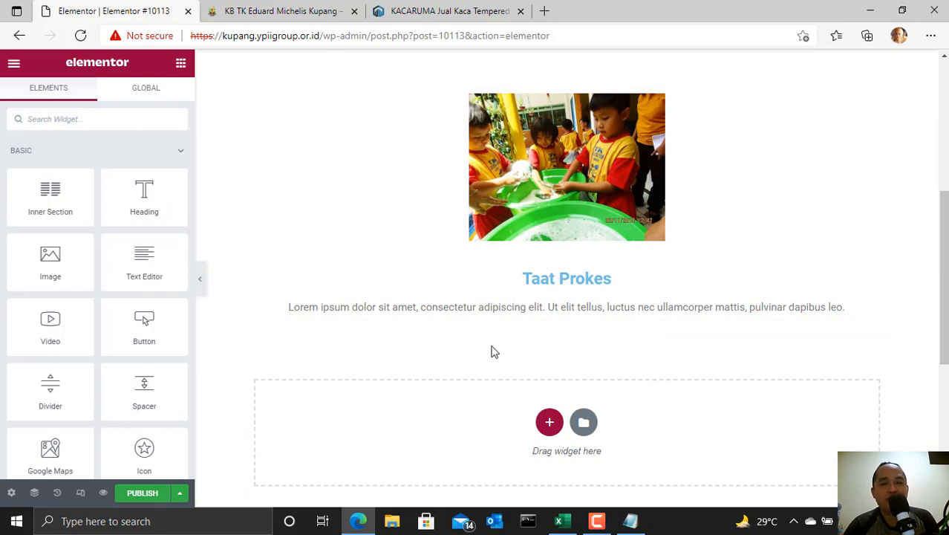
scroll(494, 352, "up", 3)
left_click(584, 216)
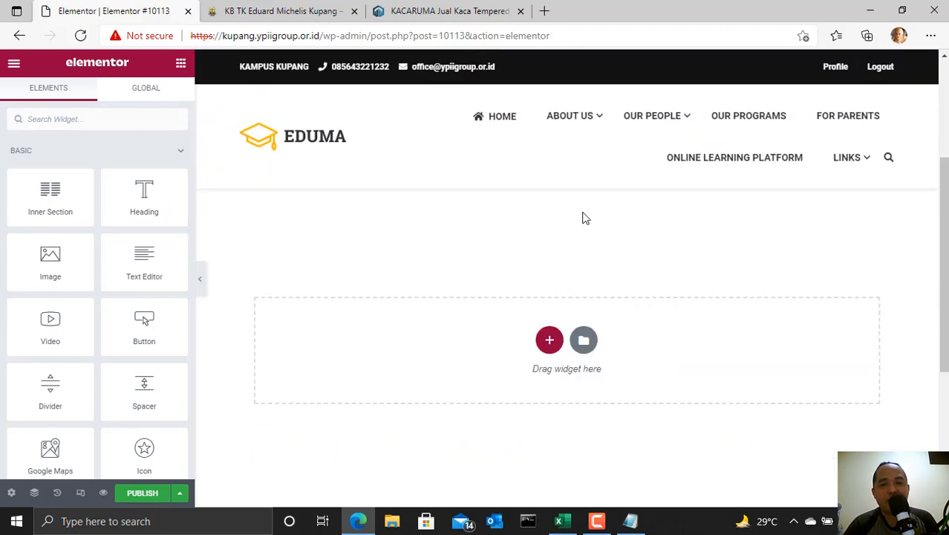
Step: Add a Star Rating widget from the General category to the empty page and title it "Kebersihan"
scroll(110, 334, "down", 15)
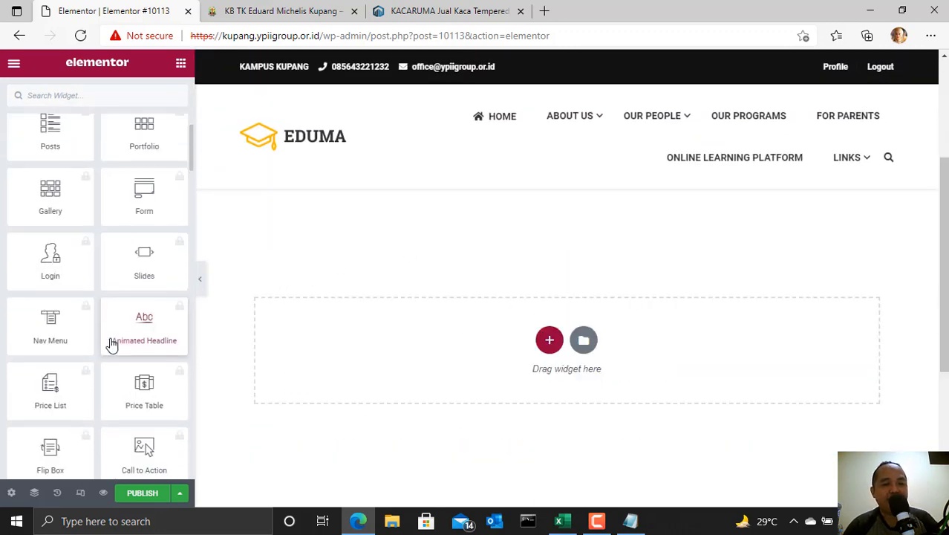
scroll(111, 352, "down", 5)
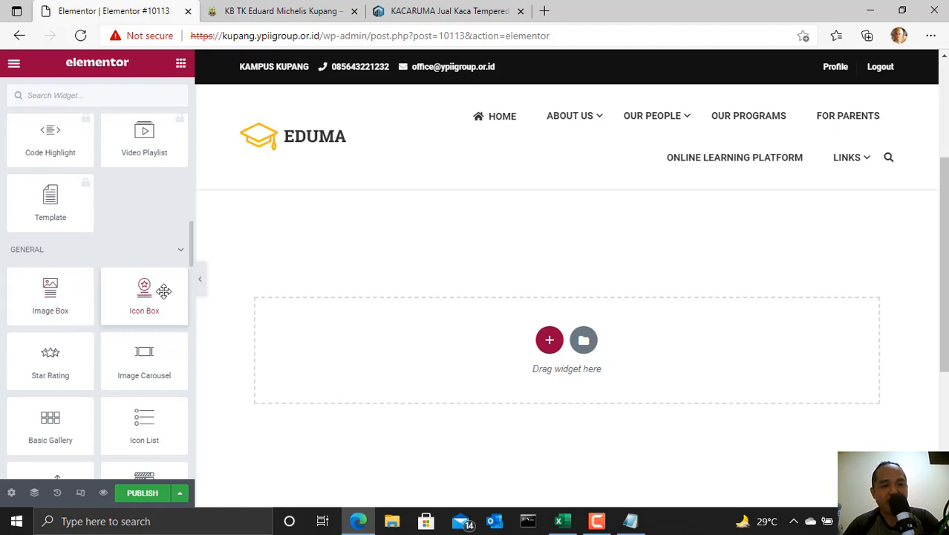
scroll(163, 291, "down", 1)
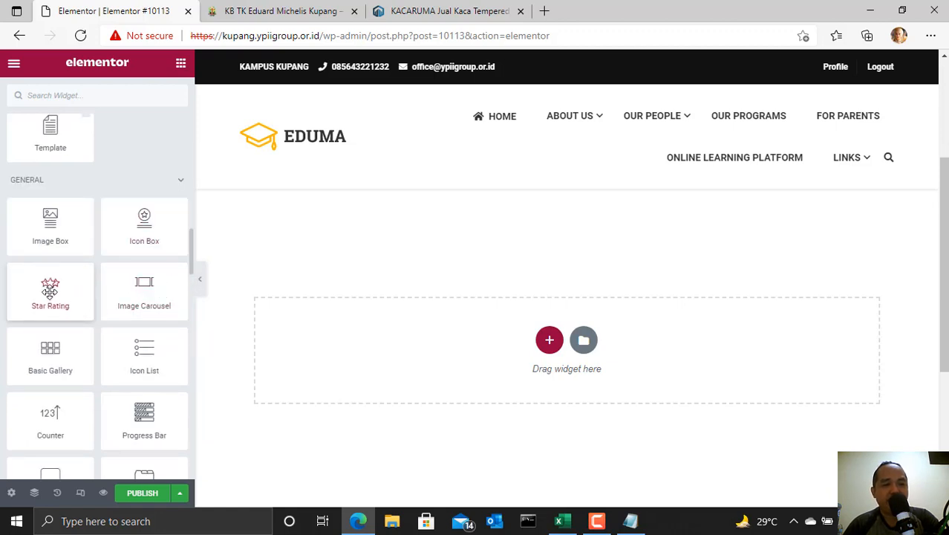
left_click_drag(49, 286, 506, 354)
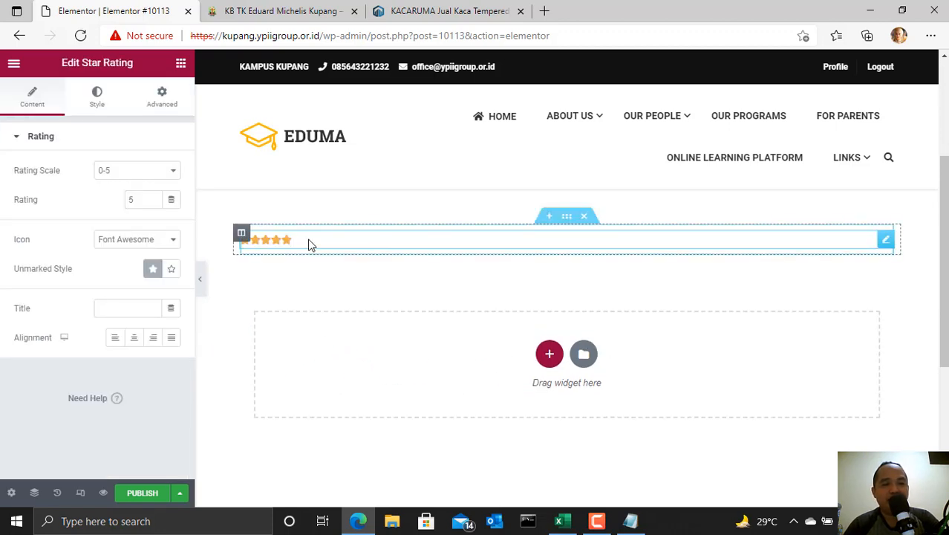
left_click(151, 305)
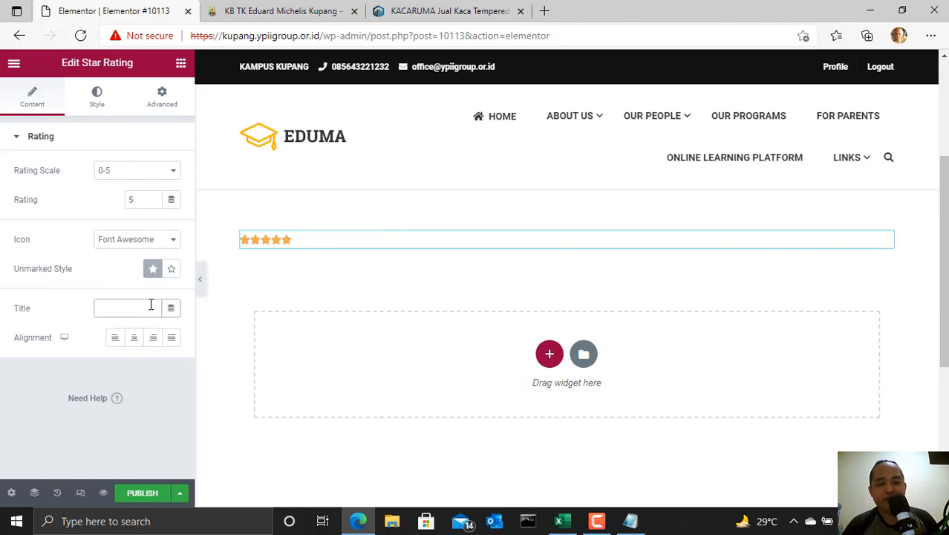
type("Kebersihan")
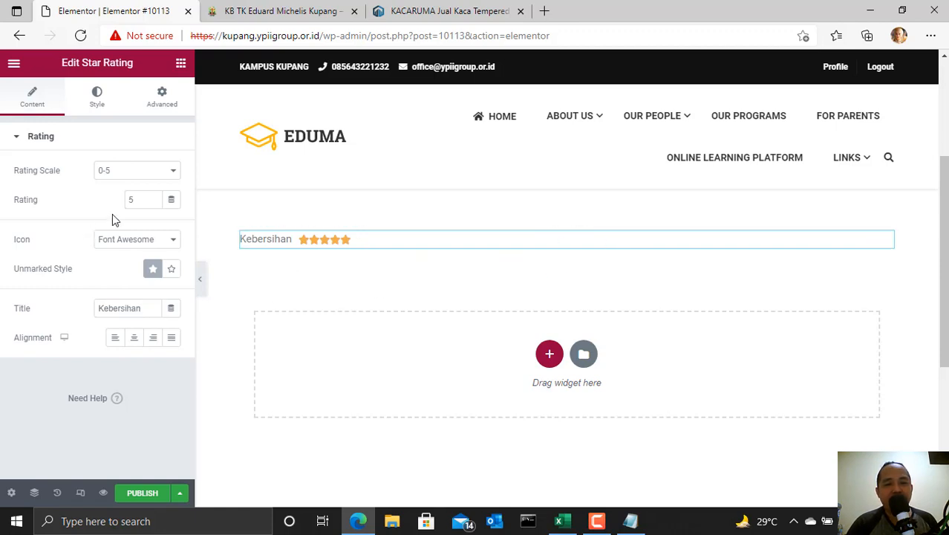
Step: Add a second Star Rating widget from the General category directly below the "Kebersihan" rating
left_click(14, 64)
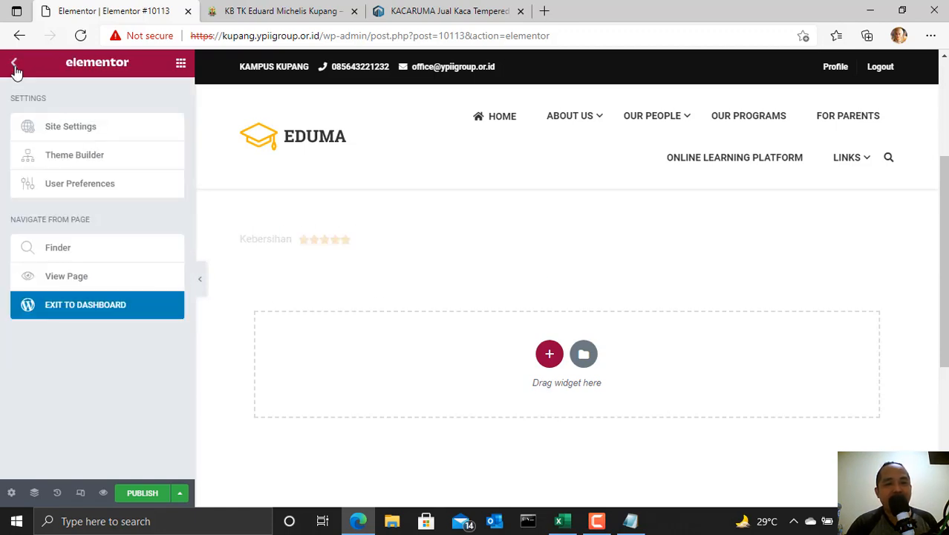
left_click(15, 65)
scroll(78, 319, "down", 10)
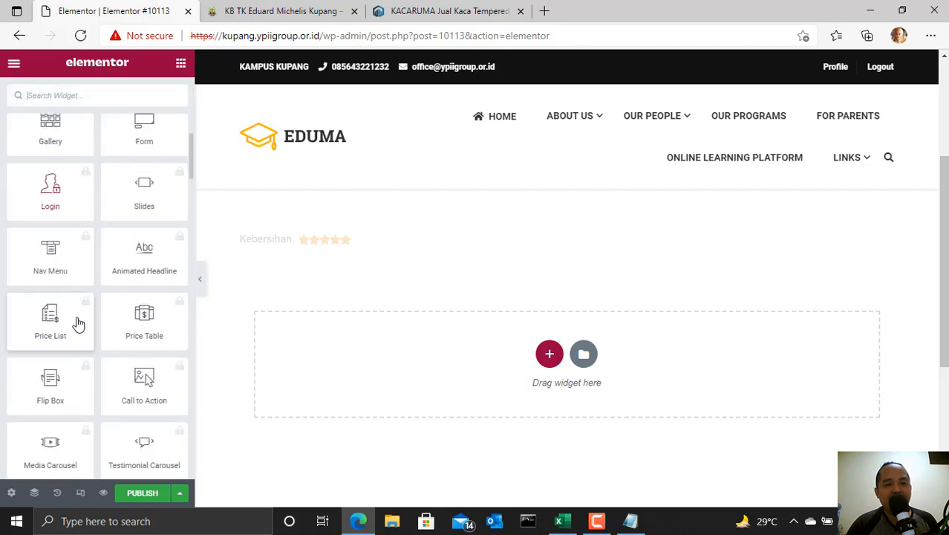
scroll(110, 316, "down", 5)
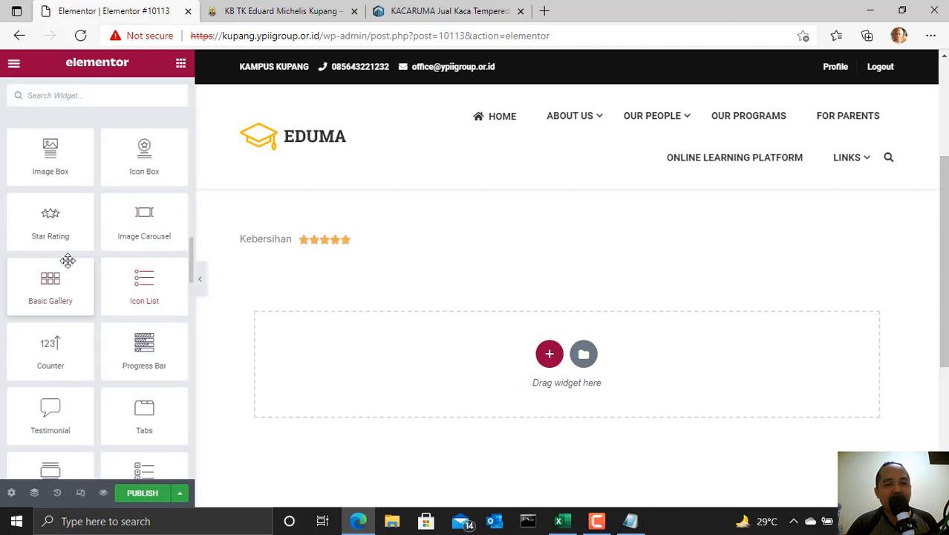
scroll(85, 297, "up", 1)
left_click_drag(40, 294, 416, 312)
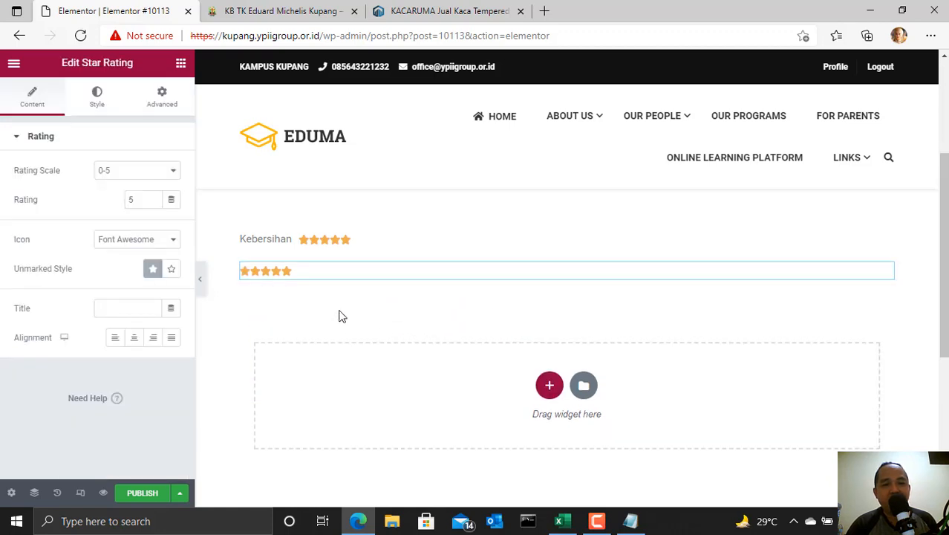
Step: Set the title of the second star rating to "keramahan"
left_click(111, 309)
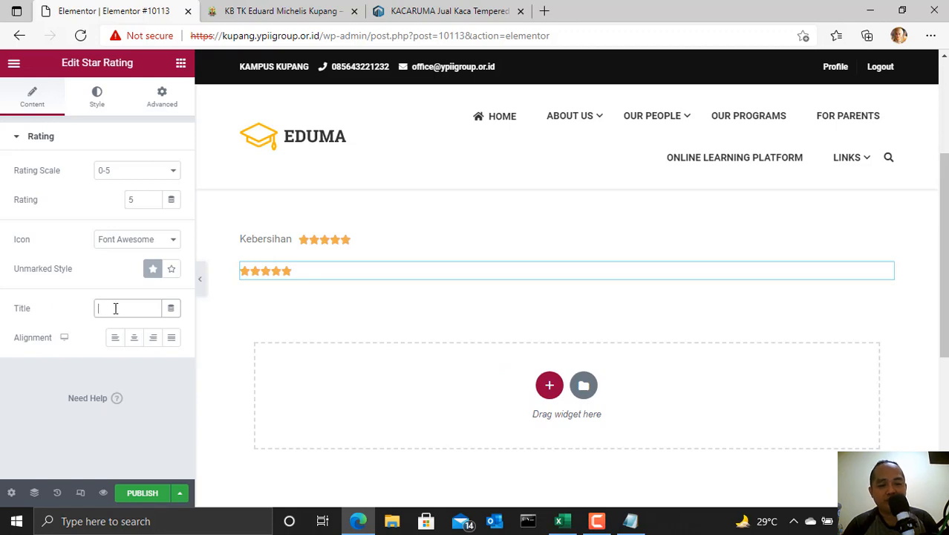
type("keramana")
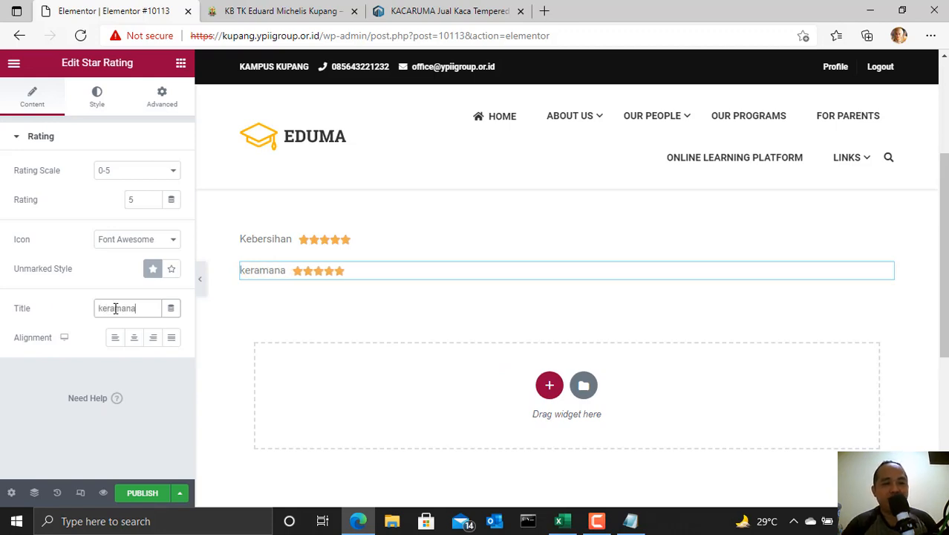
key("BackSpace")
key("BackSpace")
type("han")
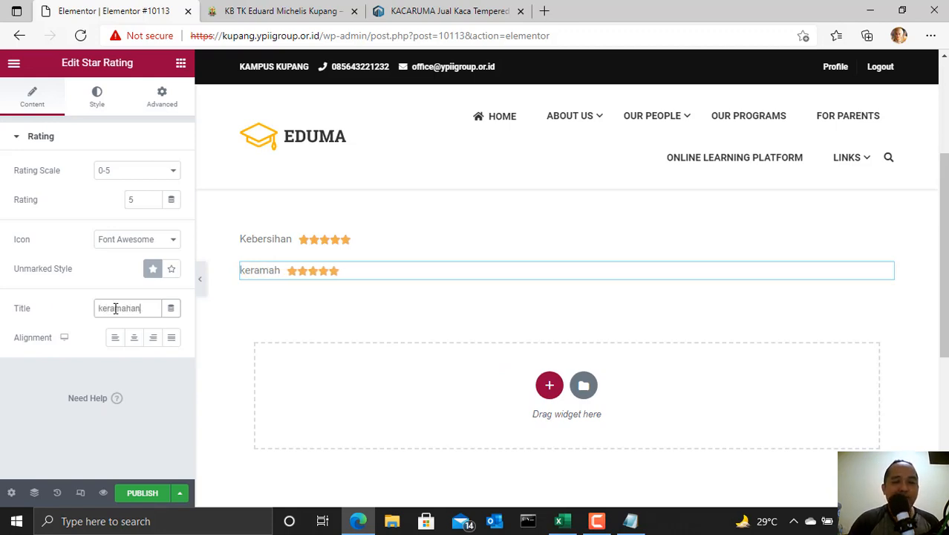
Step: Try a rating of 9 for "keramahan" on the 0-5 scale, and clear the value
left_click(144, 200)
key("BackSpace")
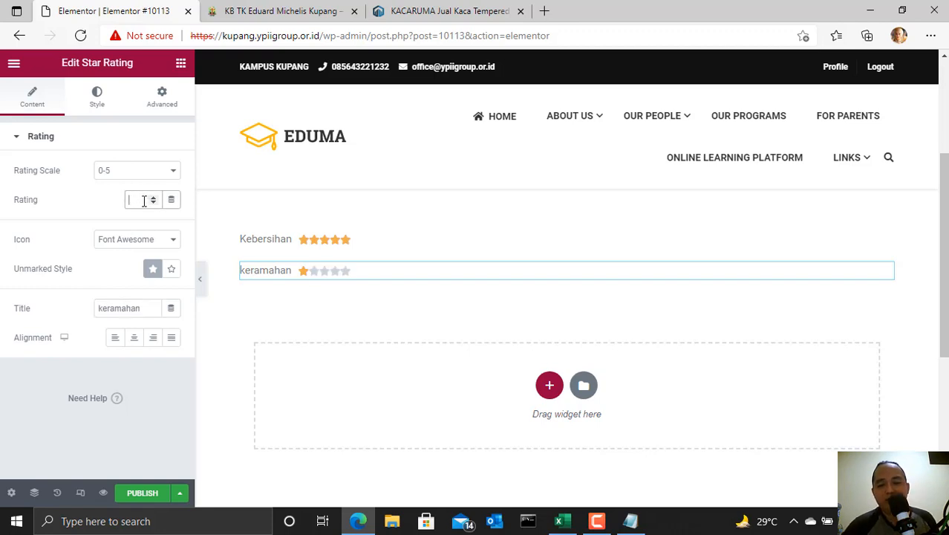
type("9")
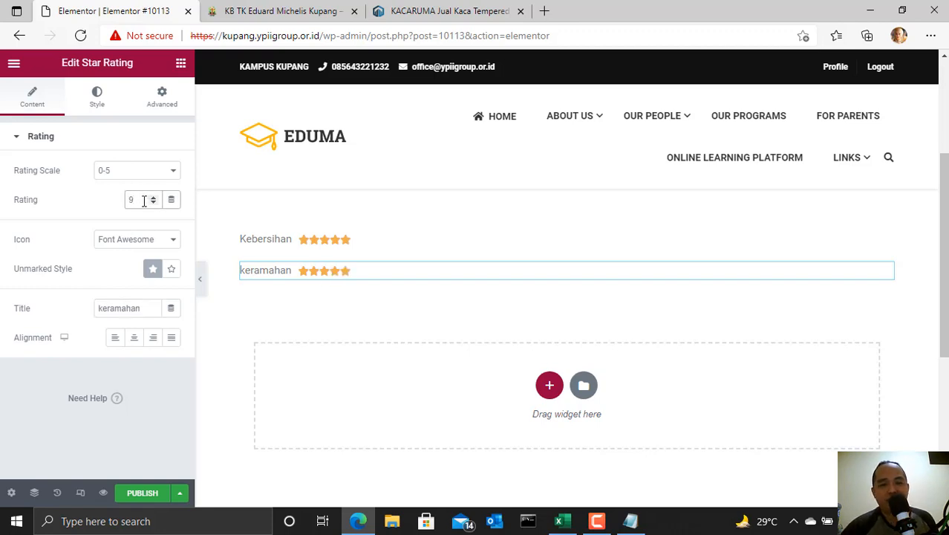
key("BackSpace")
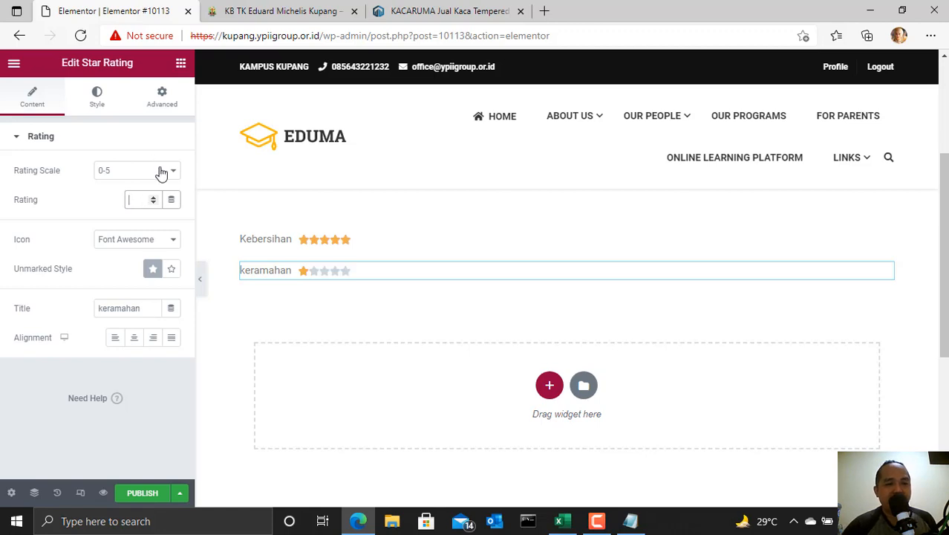
Step: Change the "keramahan" rating scale to 0-10, set its rating to 7, and leave the widget's settings
left_click(159, 171)
left_click(138, 196)
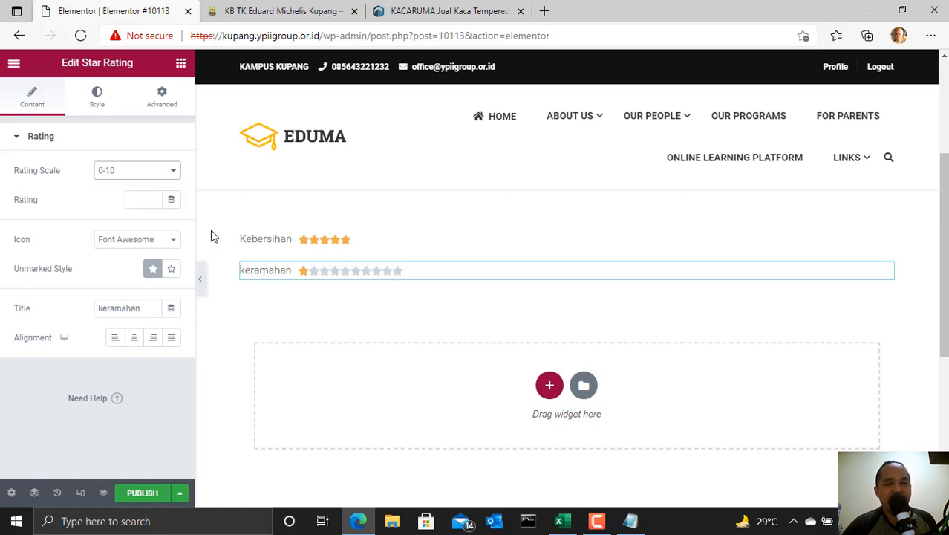
left_click(131, 199)
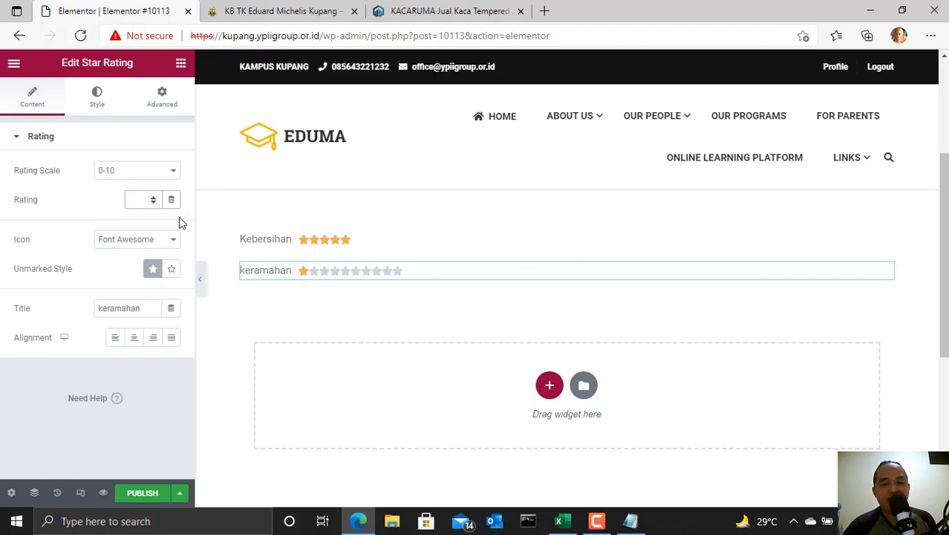
type("7")
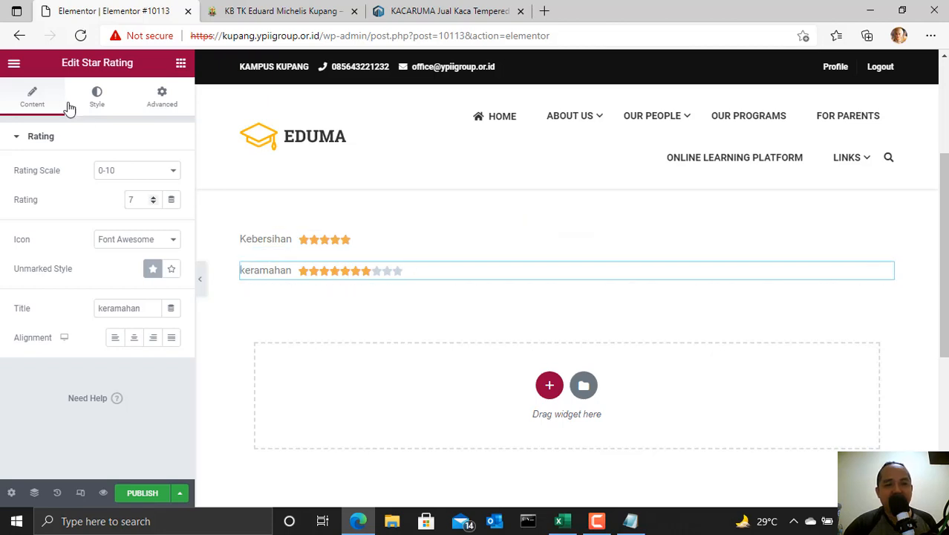
left_click(13, 63)
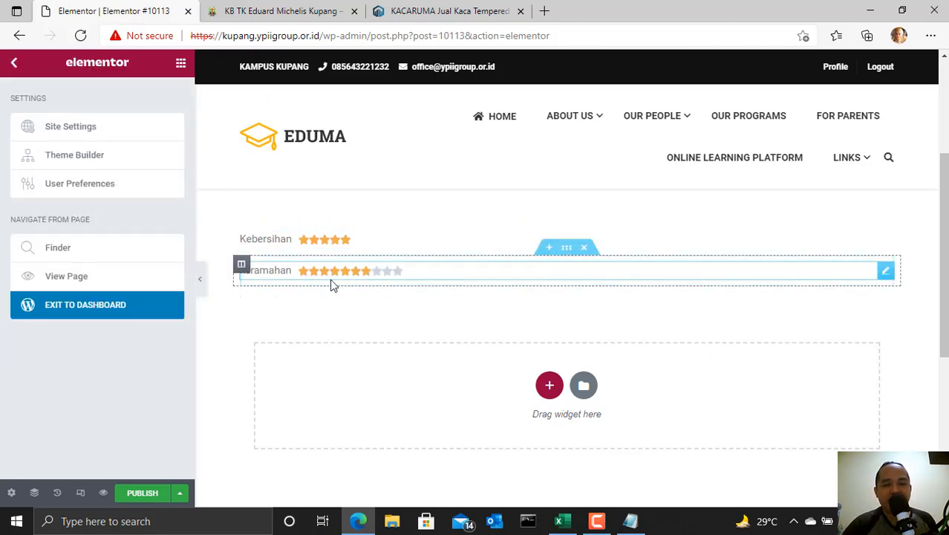
Step: Add a Heading widget directly above the "Kebersihan" star rating and clear its placeholder text
left_click(13, 63)
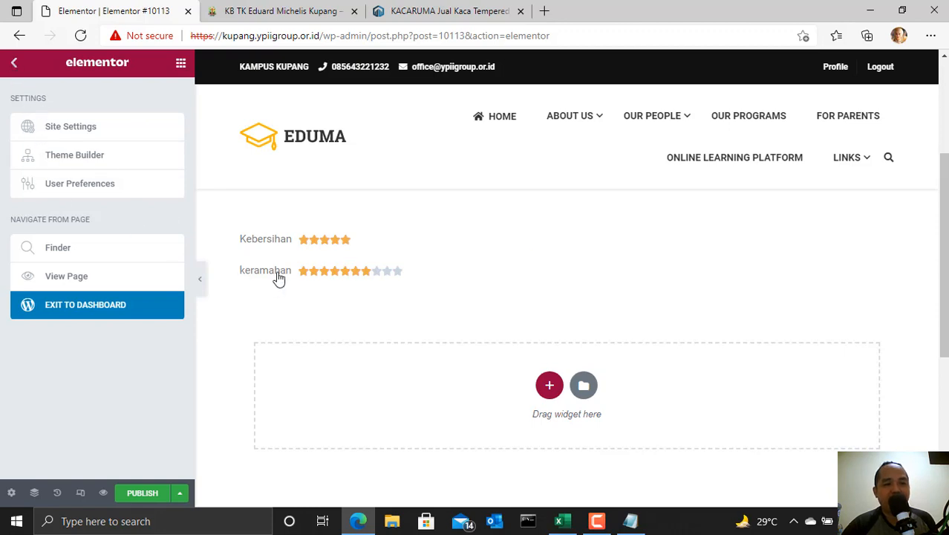
left_click_drag(140, 195, 399, 238)
double_click(473, 241)
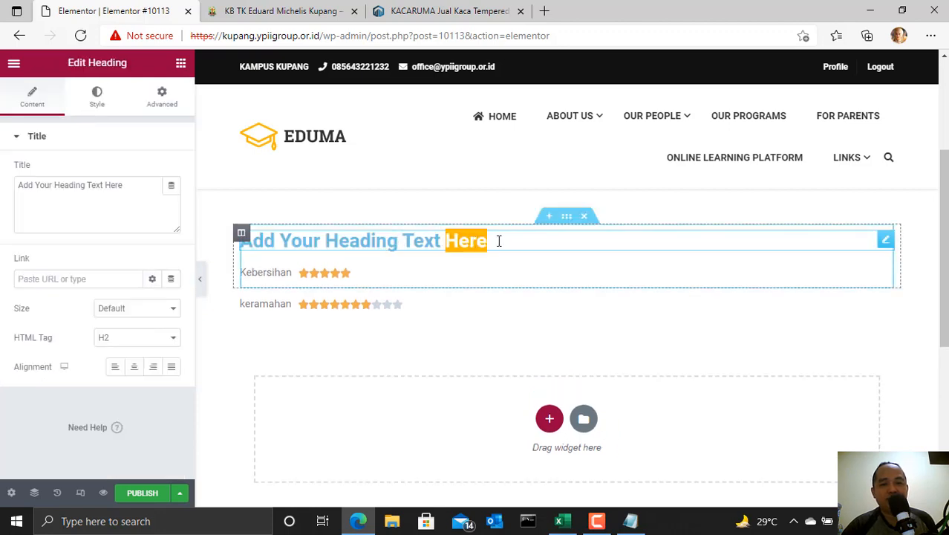
left_click(497, 240)
key("BackSpace")
key("BackSpace")
key("BackSpace")
key("BackSpace")
key("BackSpace")
key("BackSpace")
key("BackSpace")
key("BackSpace")
key("BackSpace")
key("BackSpace")
key("BackSpace")
key("BackSpace")
key("BackSpace")
key("BackSpace")
key("BackSpace")
key("BackSpace")
key("BackSpace")
key("BackSpace")
key("BackSpace")
key("BackSpace")
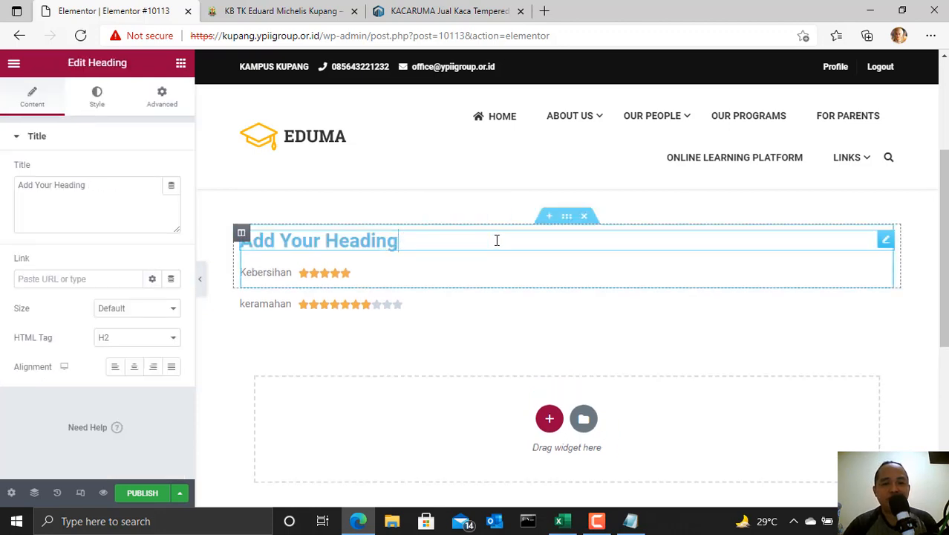
key("BackSpace")
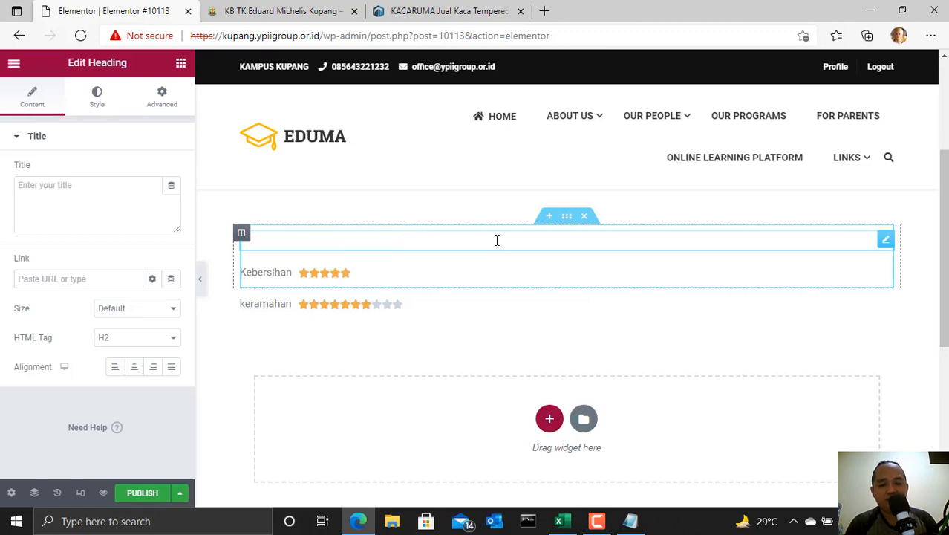
Step: Enter "Tingkat kepuasan sekolah" as the heading's title and leave the widget's settings
type("Tingkat")
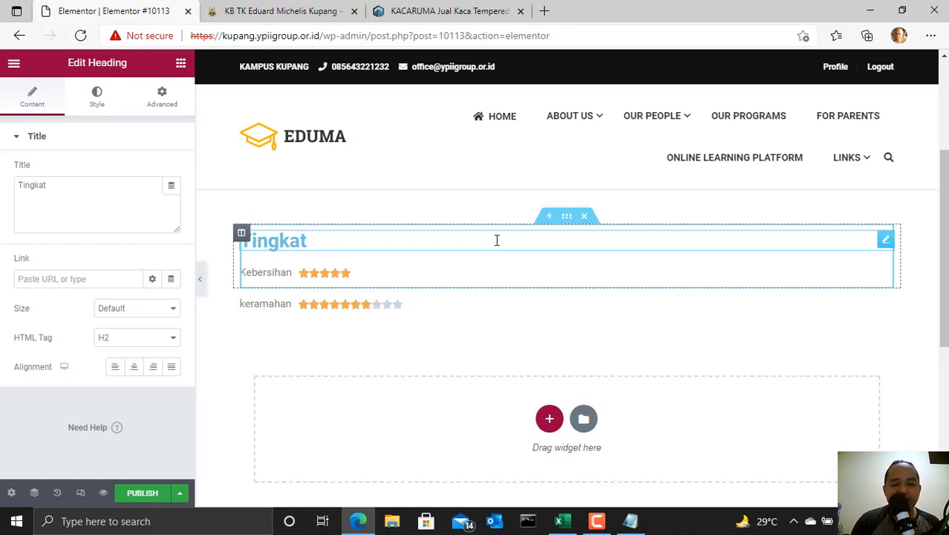
type("kepusa")
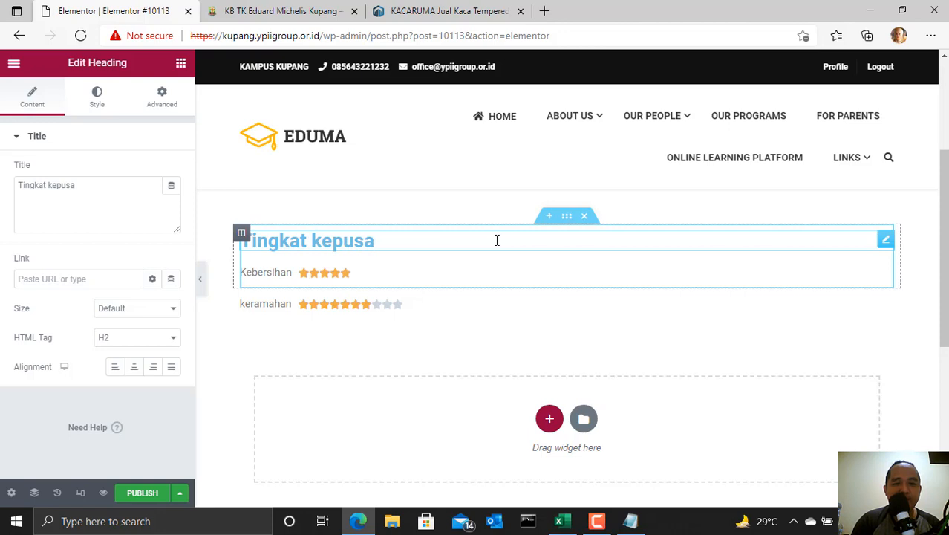
type("san oeklan")
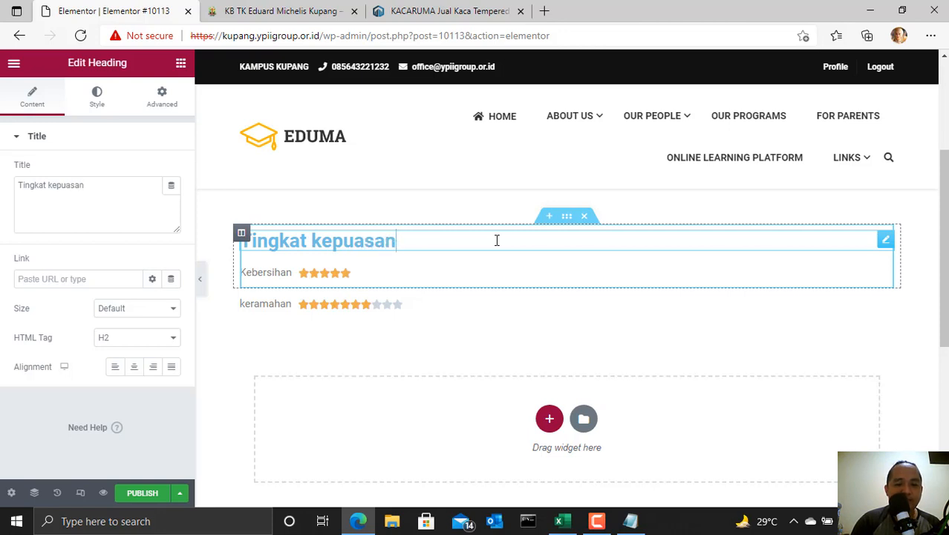
key("BackSpace")
key("BackSpace")
key("BackSpace")
key("BackSpace")
key("BackSpace")
key("BackSpace")
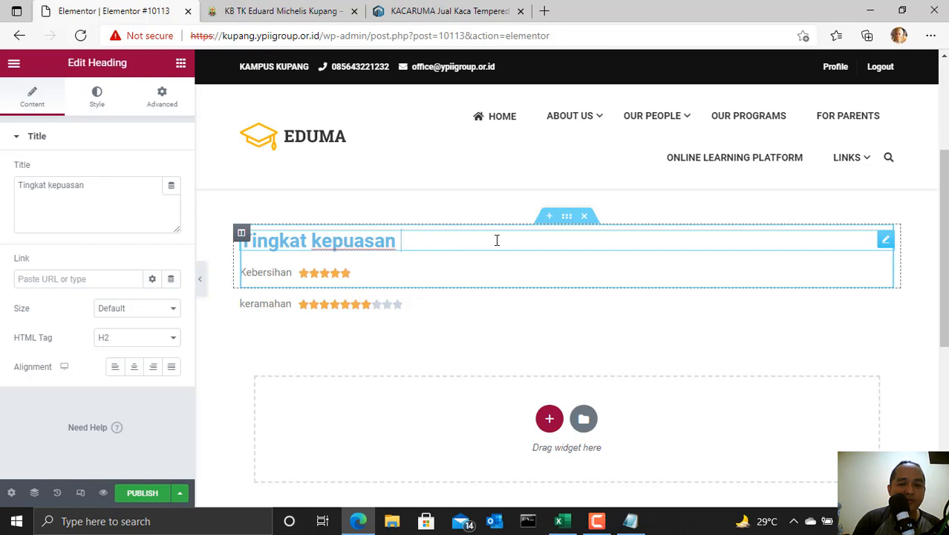
type("sekolah")
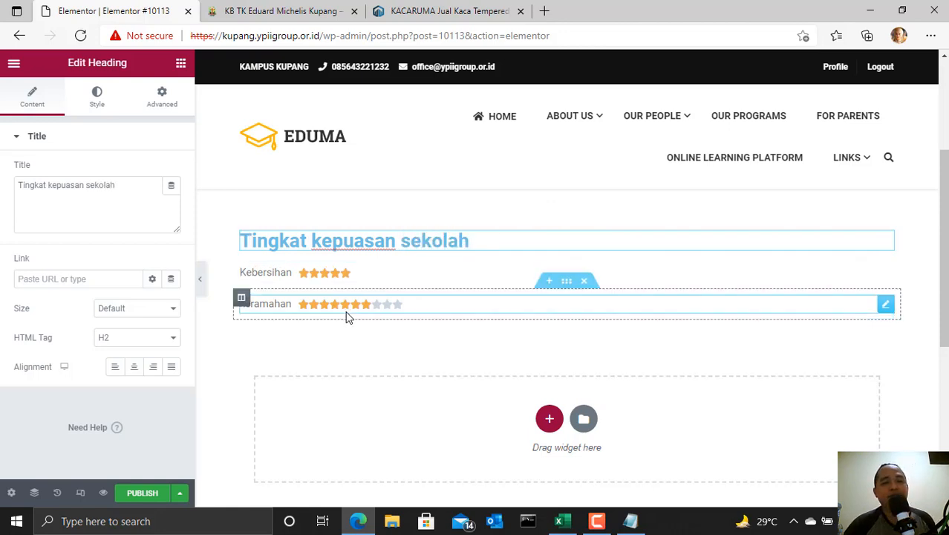
left_click(216, 254)
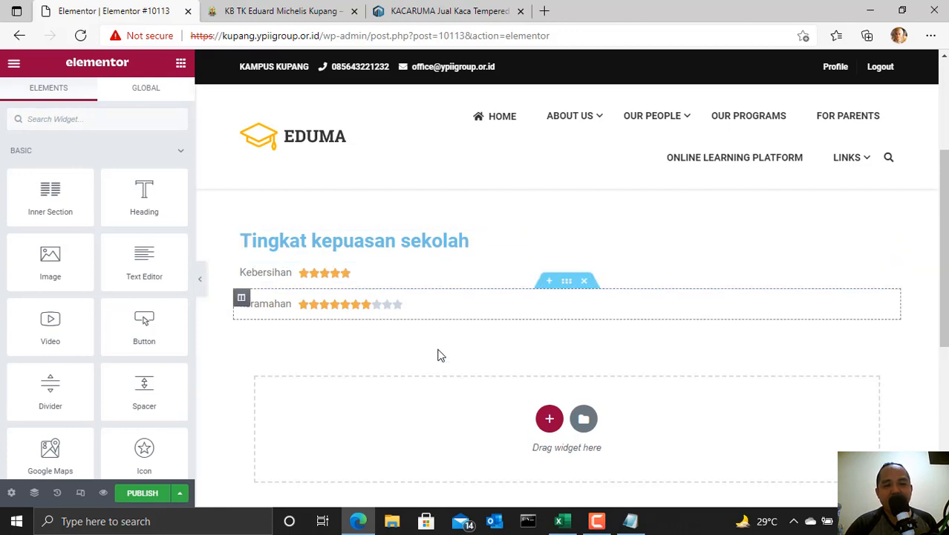
Step: Delete the section holding the heading and "Kebersihan" rating, and the section holding the "keramahan" rating
left_click(585, 217)
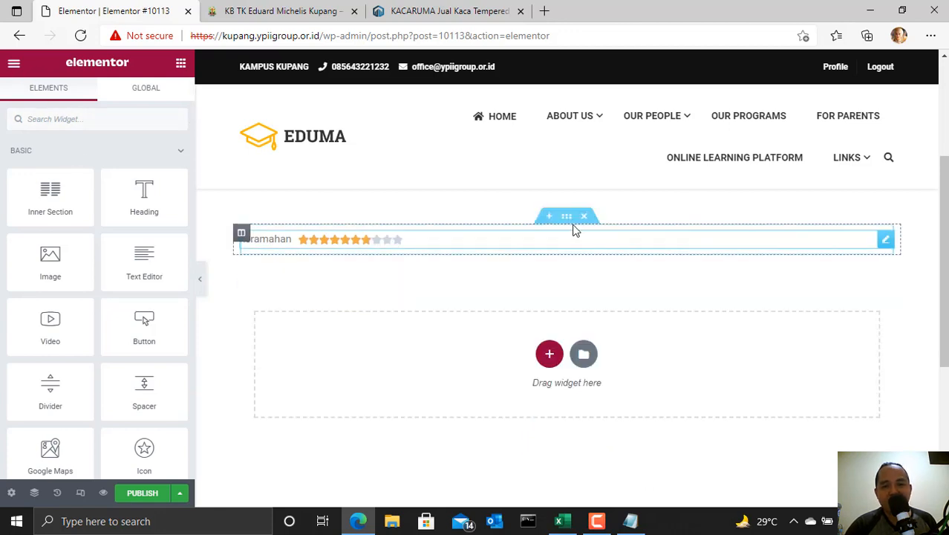
left_click(584, 217)
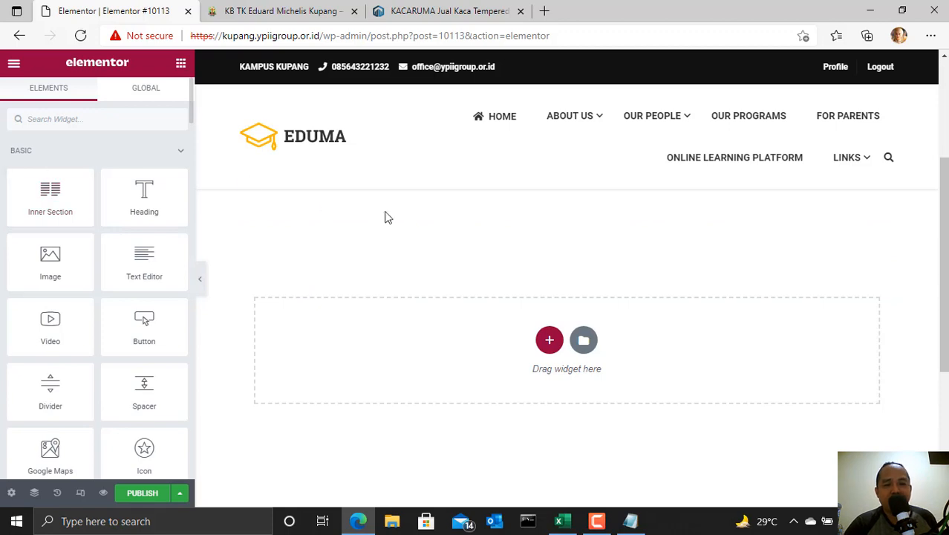
Step: Add an Image Carousel widget from the General category to the empty page area
scroll(72, 313, "down", 15)
scroll(77, 328, "up", 4)
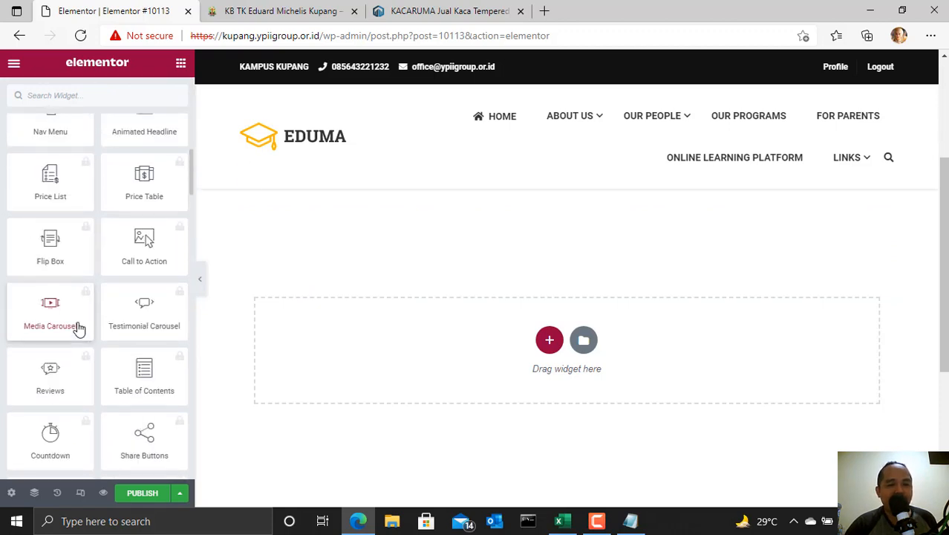
scroll(76, 325, "up", 4)
scroll(102, 297, "down", 10)
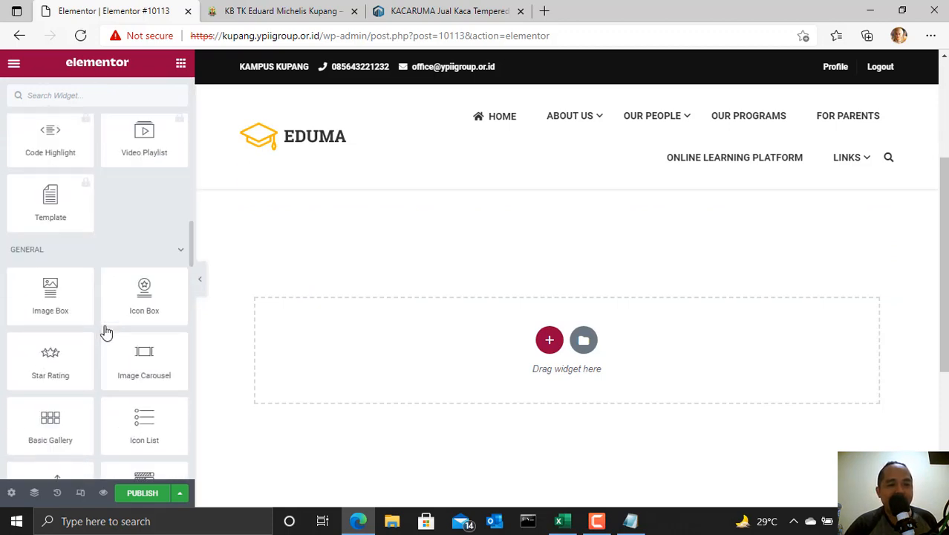
scroll(104, 325, "down", 4)
scroll(47, 297, "up", 2)
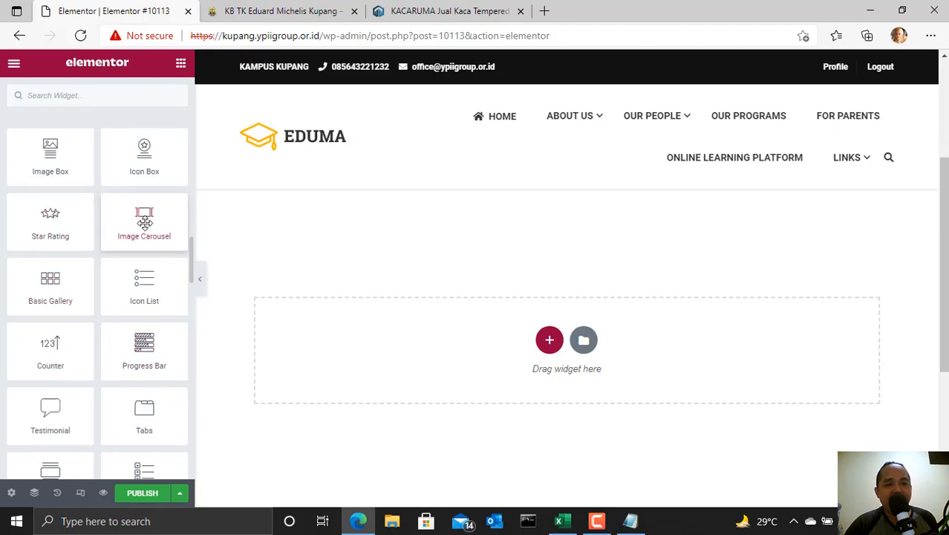
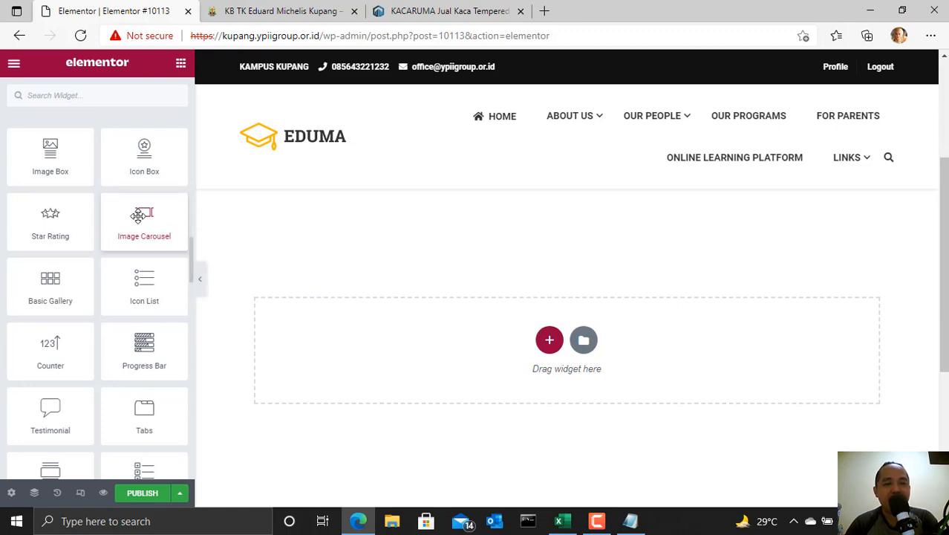
left_click_drag(139, 215, 528, 345)
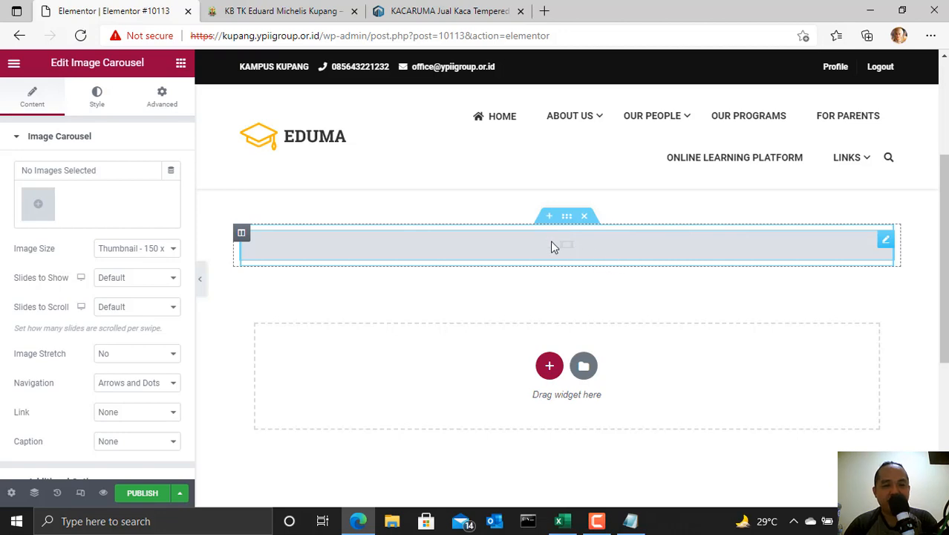
Step: Fill the carousel with the first three Media Library images: the classroom, the student group and the library shelves
left_click(36, 209)
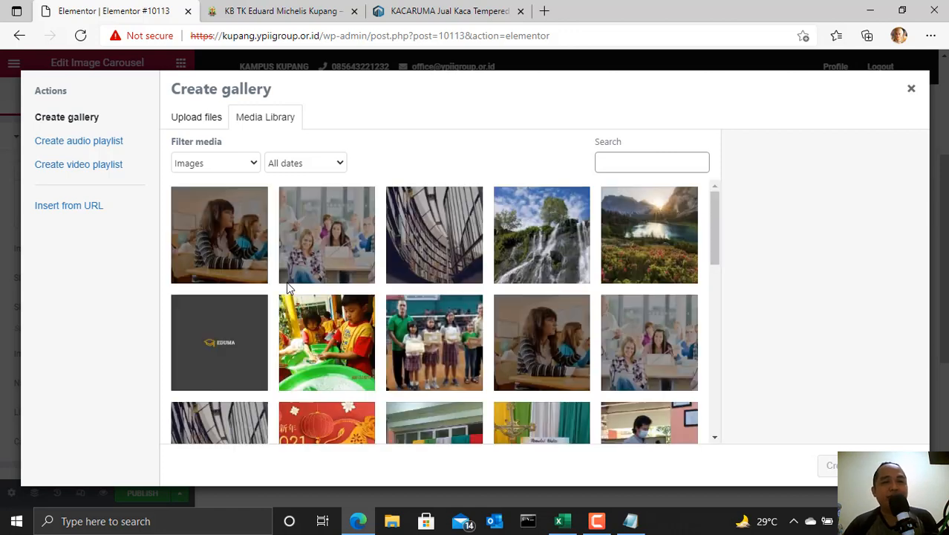
left_click(230, 234)
left_click(299, 246)
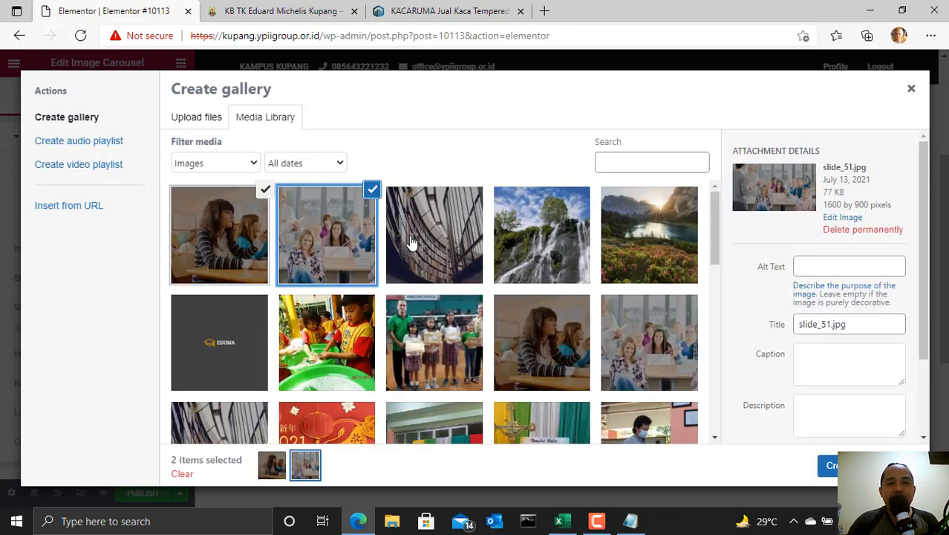
left_click(434, 237)
left_click(862, 466)
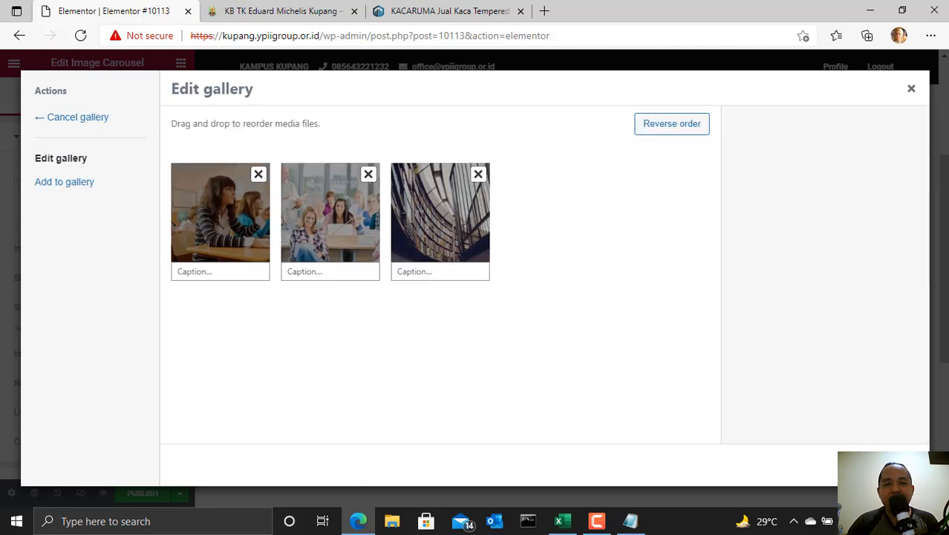
left_click(862, 466)
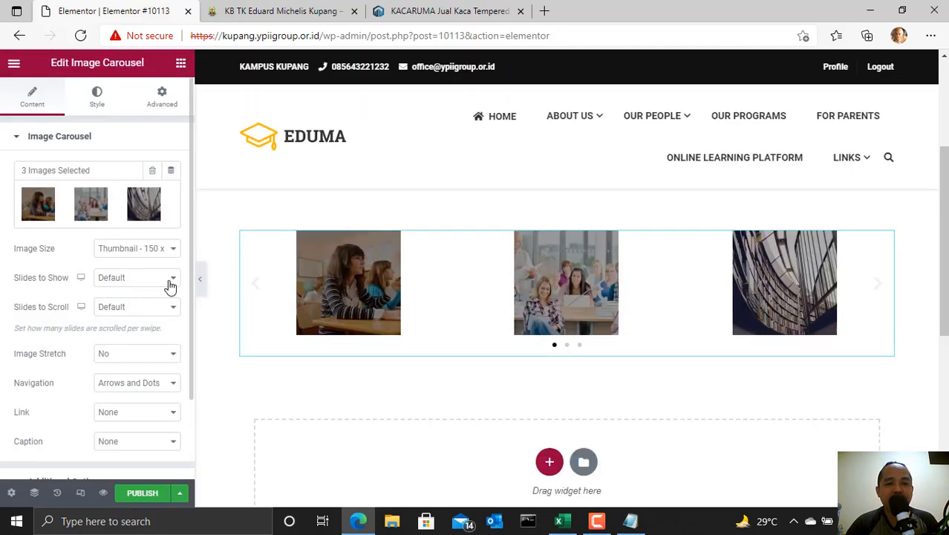
Step: Set the carousel's image size to Medium Large - 768 x 0 and check how its slides page through
left_click(567, 346)
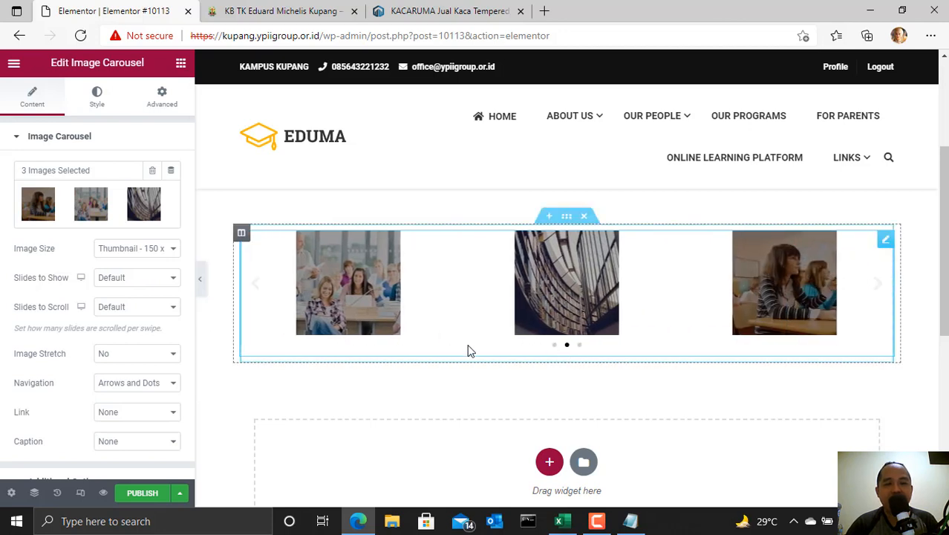
left_click(580, 346)
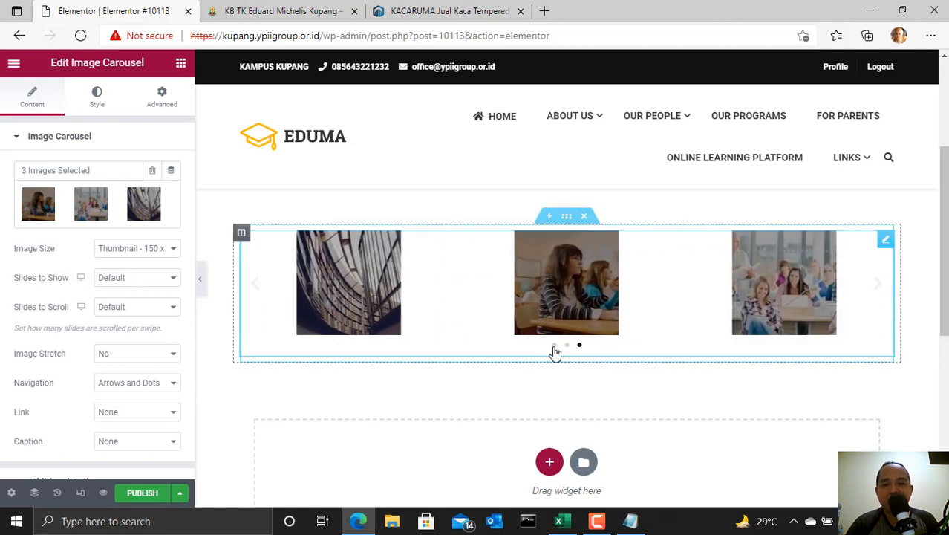
left_click(555, 347)
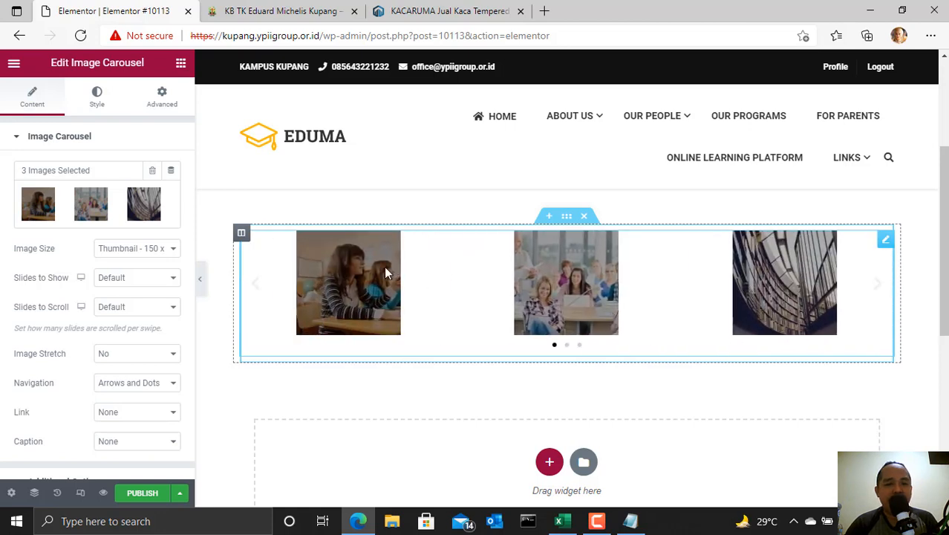
left_click(151, 252)
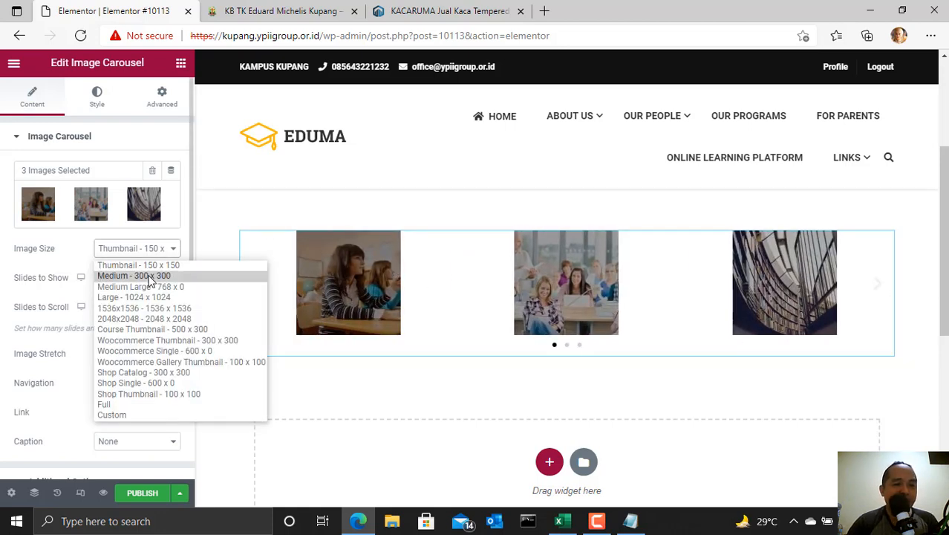
left_click(154, 288)
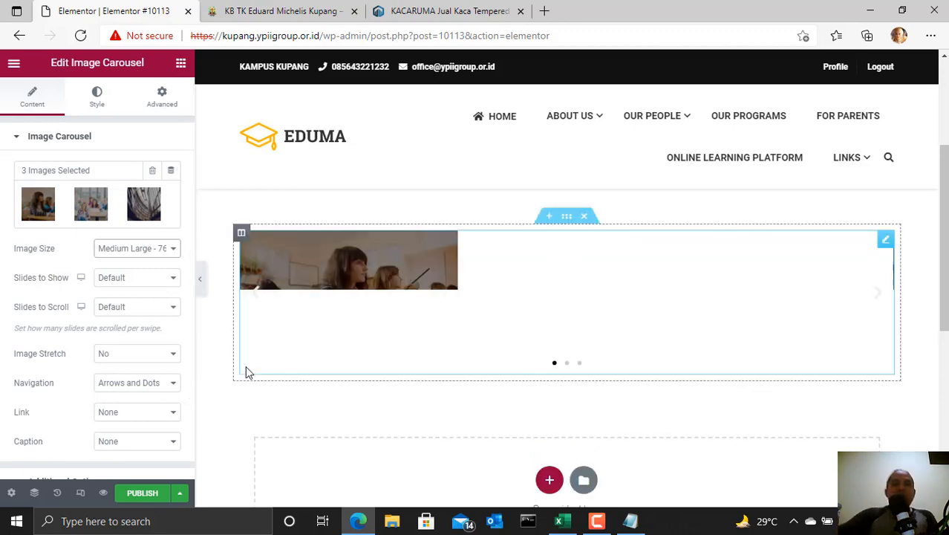
left_click(567, 364)
left_click(579, 363)
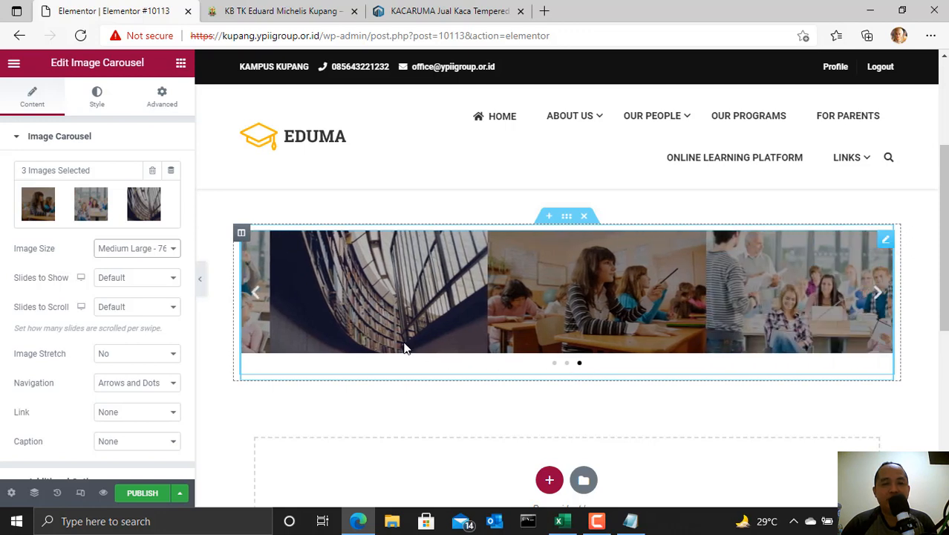
Step: Add three more library images to the carousel gallery: the student in pink, the seated audience and the Christmas tree scene
left_click(165, 199)
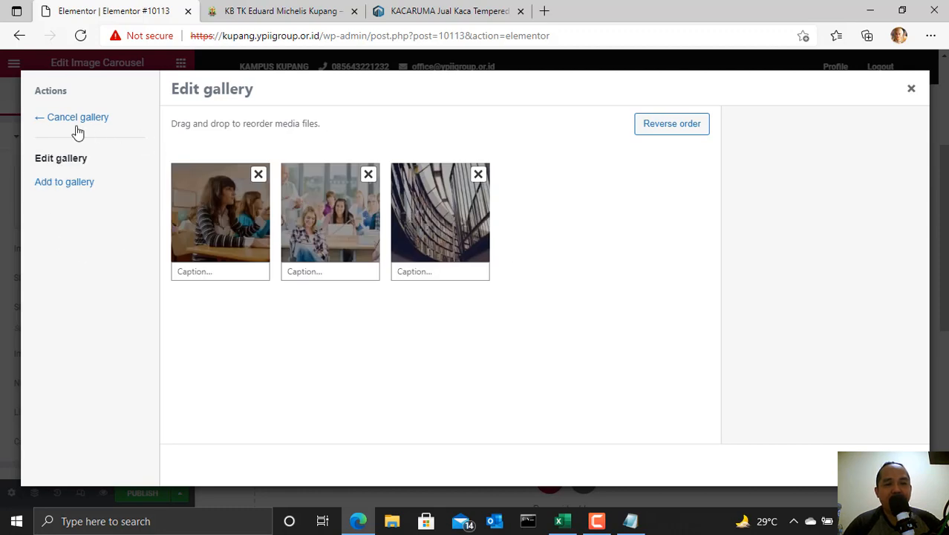
left_click(70, 183)
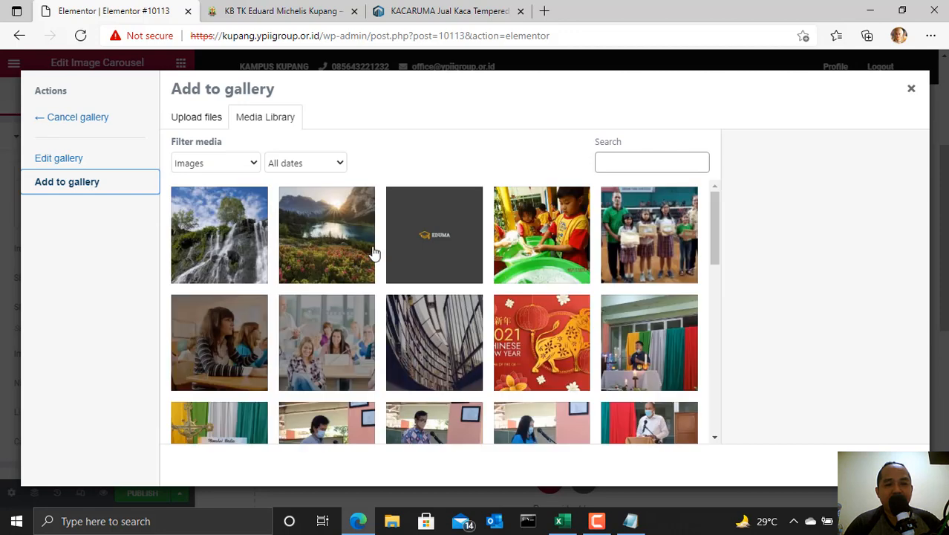
scroll(525, 314, "down", 5)
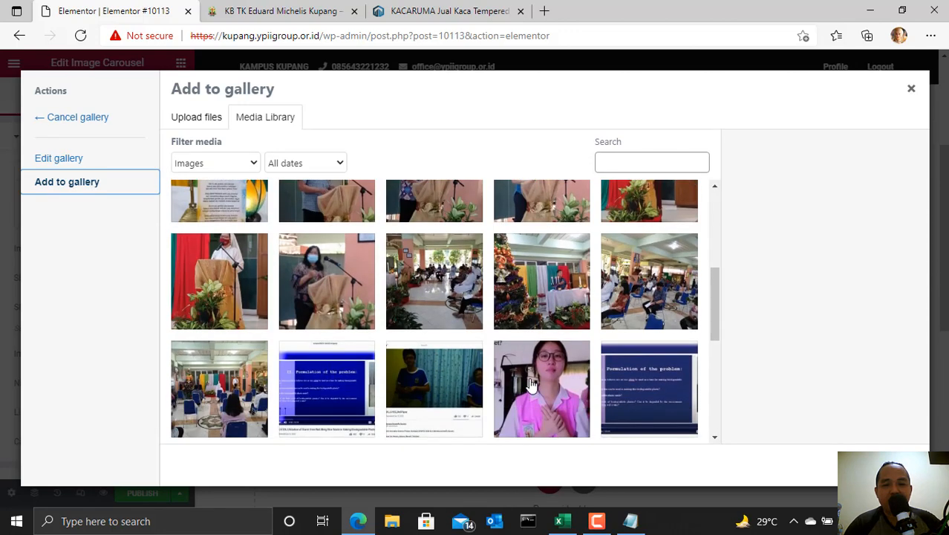
left_click(550, 394)
left_click(643, 314)
left_click(552, 276)
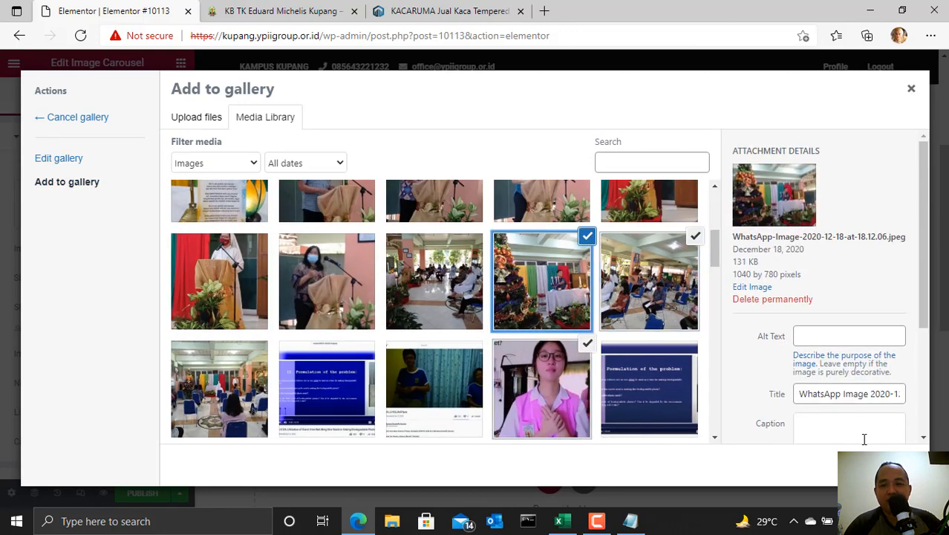
left_click(881, 466)
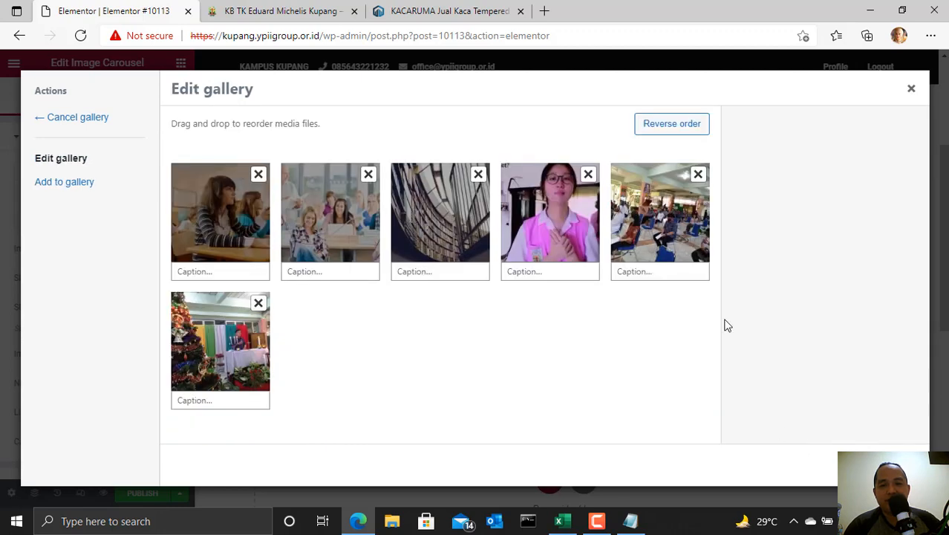
left_click(881, 466)
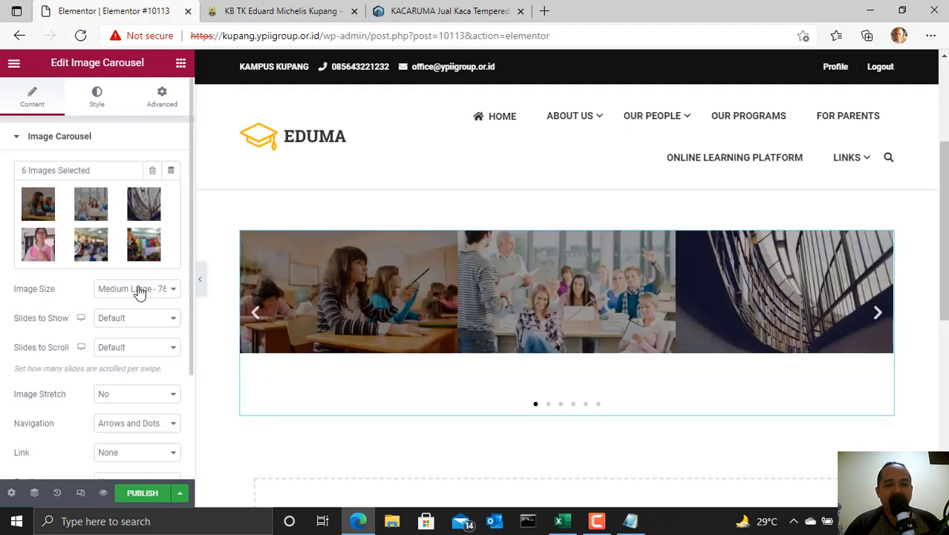
Step: Advance through the enlarged carousel's slides to examine how the six images are displayed
left_click(878, 315)
left_click(878, 316)
left_click(878, 316)
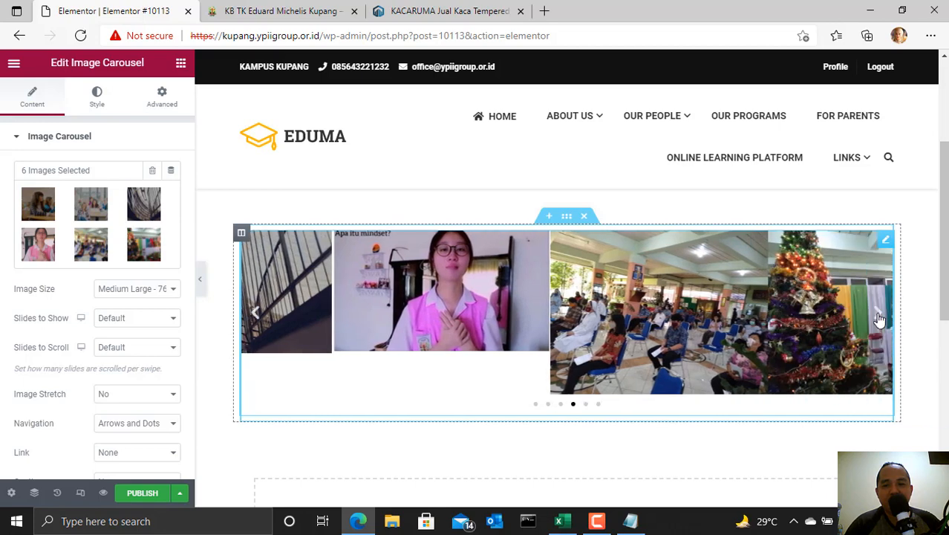
left_click(878, 317)
left_click(877, 316)
left_click(878, 316)
left_click(878, 316)
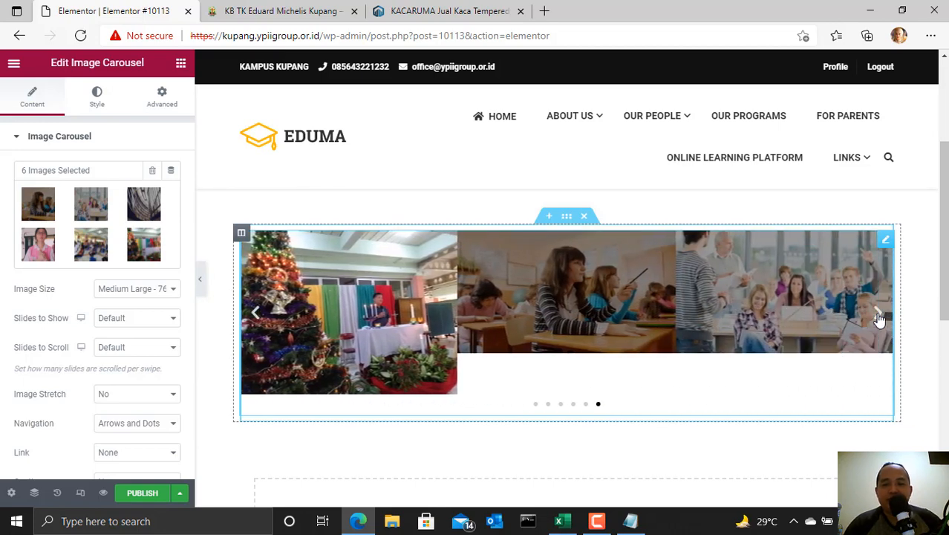
Step: Cycle through all six carousel images again to compare their heights and how they line up side by side
left_click(878, 317)
left_click(878, 316)
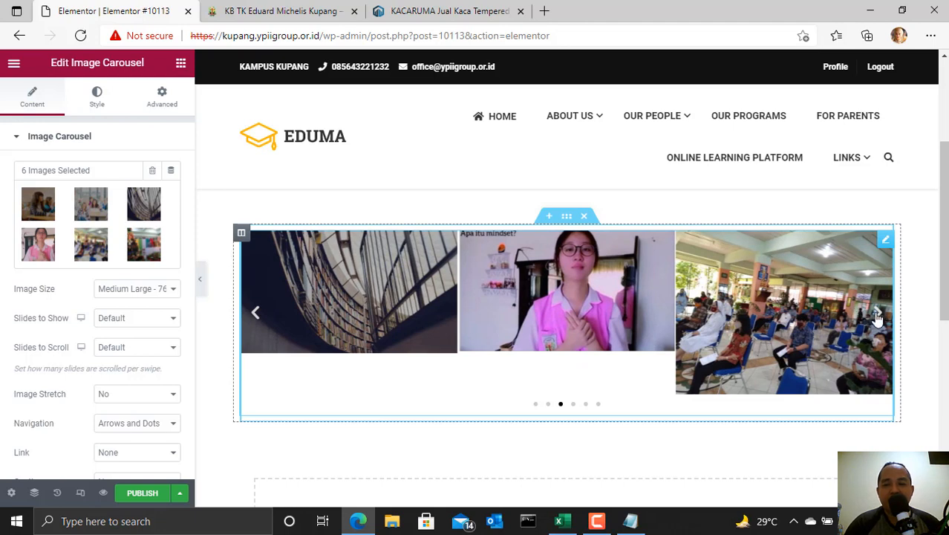
left_click(878, 316)
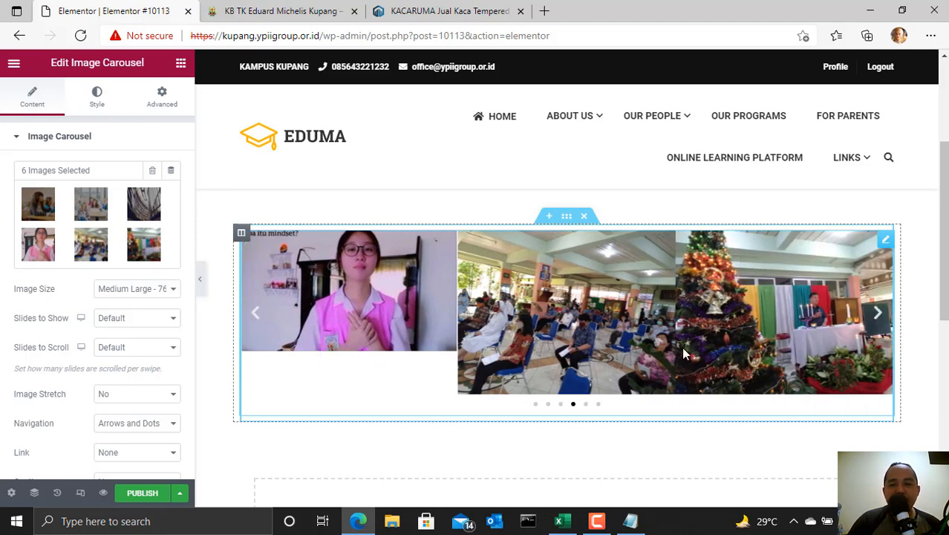
left_click(881, 317)
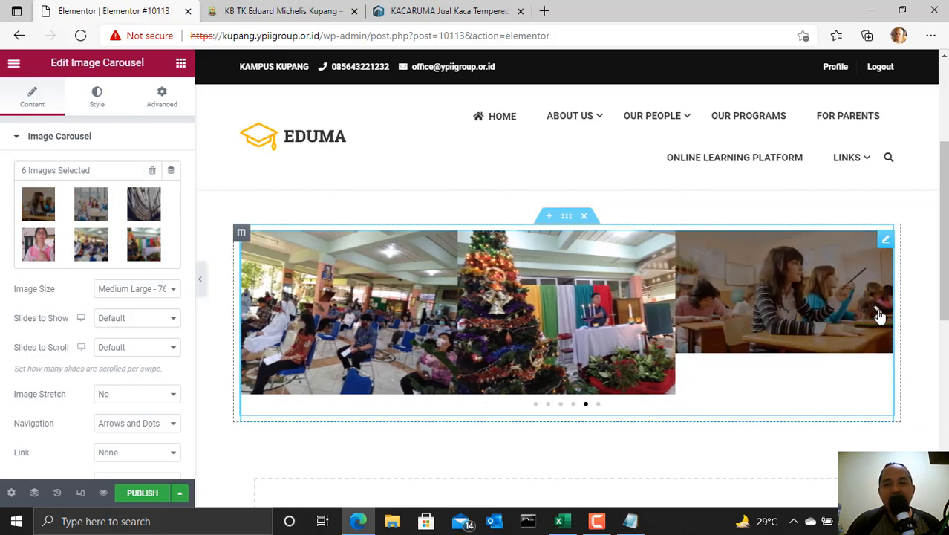
left_click(880, 316)
left_click(880, 316)
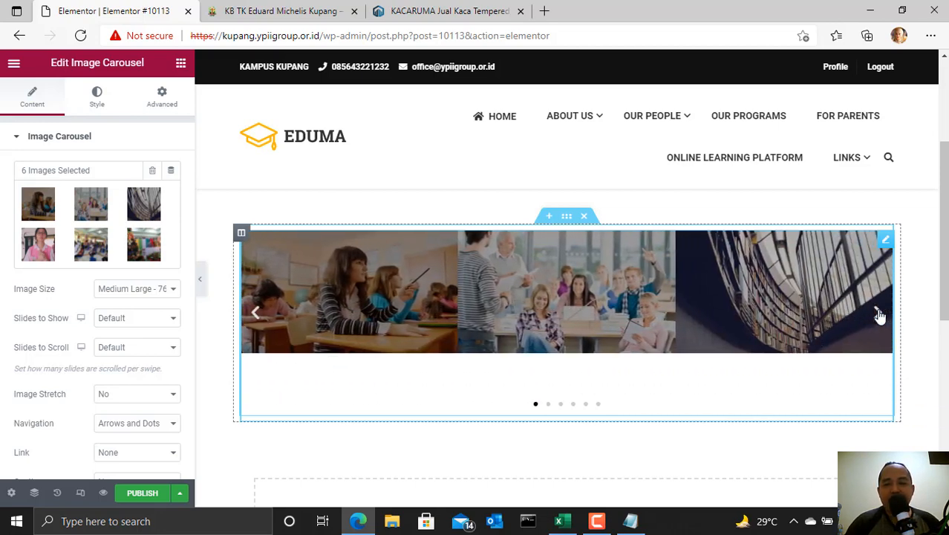
left_click(879, 317)
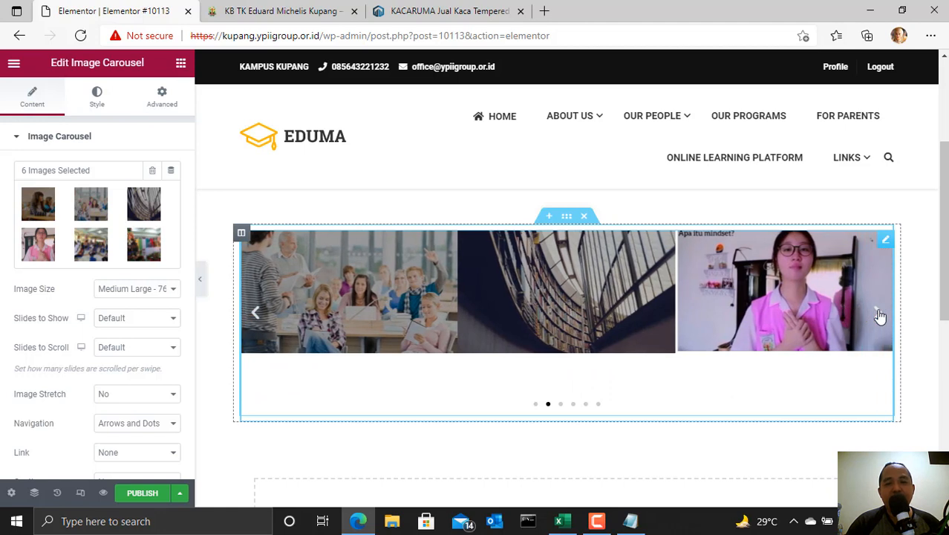
left_click(880, 317)
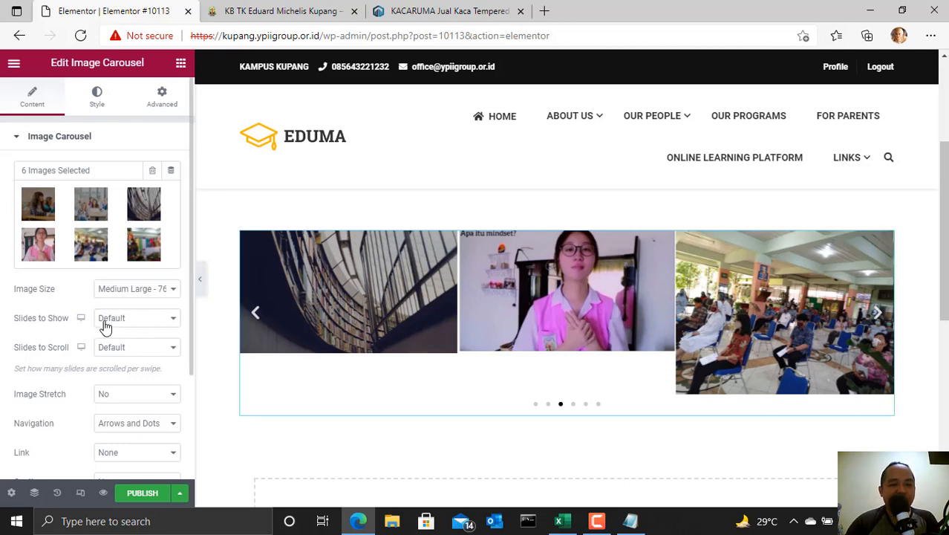
Step: Set the image carousel's image size to Full, leaving the number of slides to show at Default
scroll(108, 331, "down", 1)
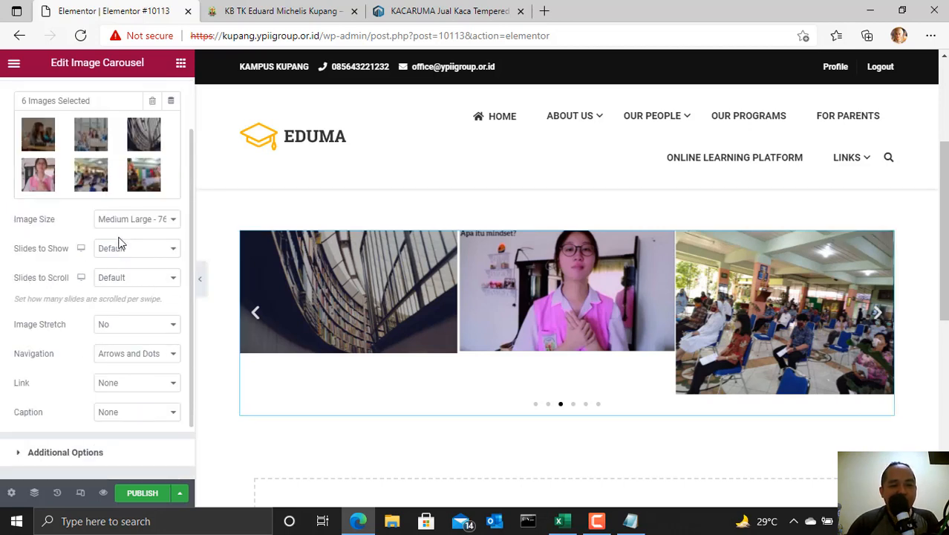
left_click(141, 219)
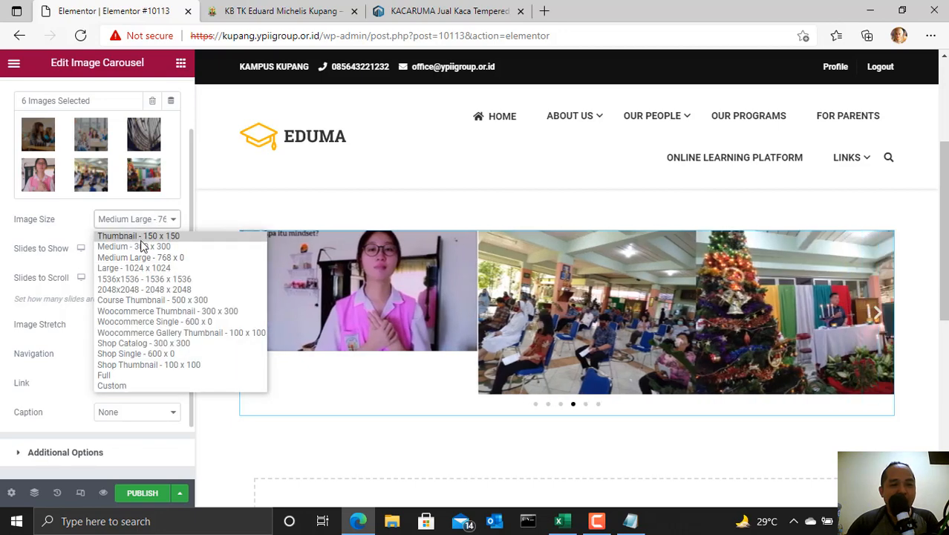
left_click(142, 375)
left_click(168, 256)
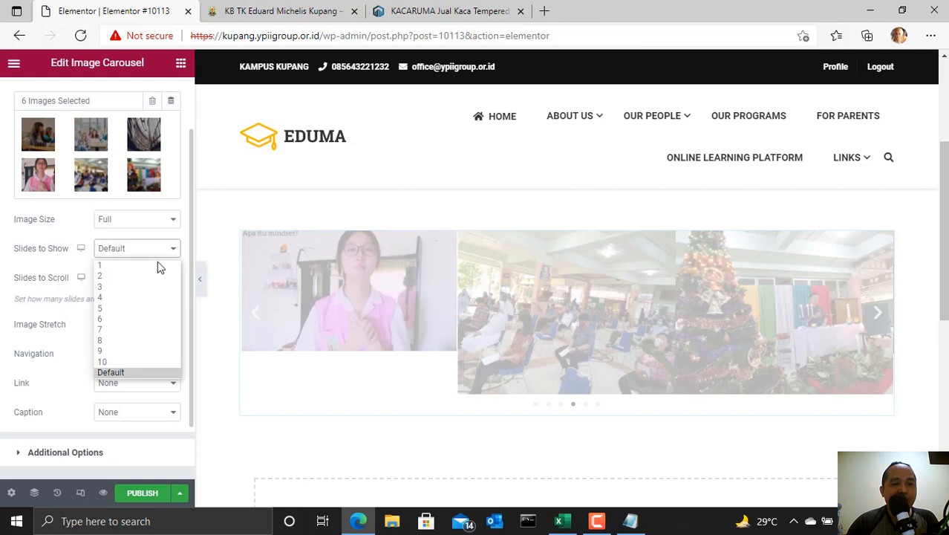
left_click(159, 252)
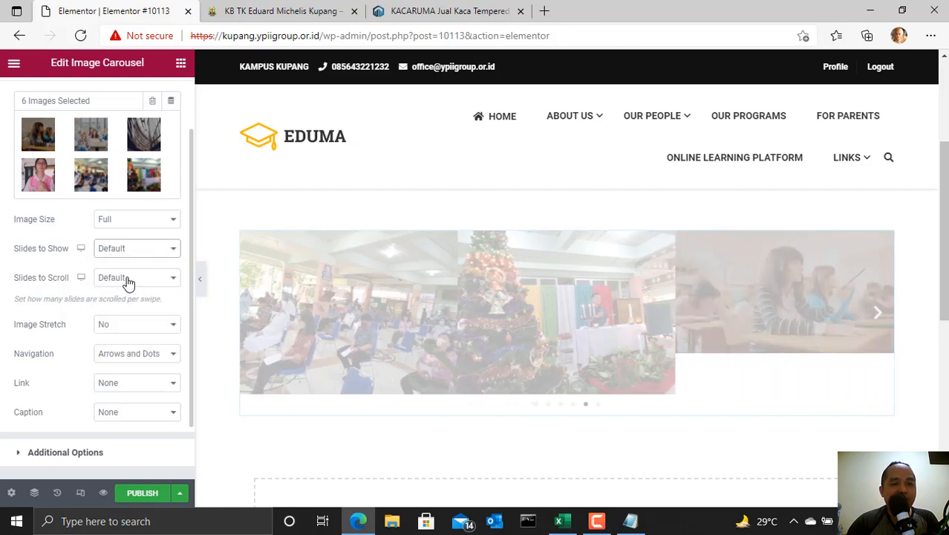
Step: Set the carousel's Image Stretch to Yes and page through the slides to check the effect
left_click(140, 327)
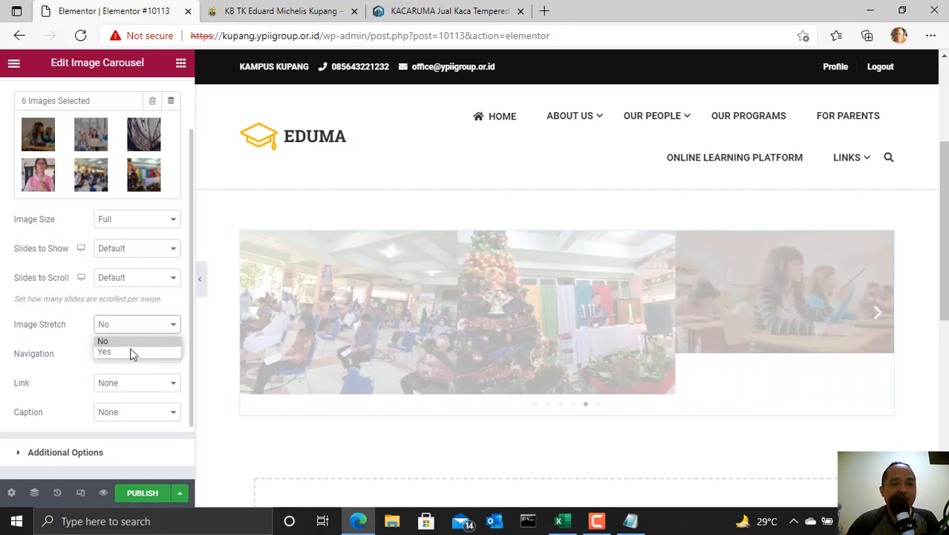
left_click(132, 353)
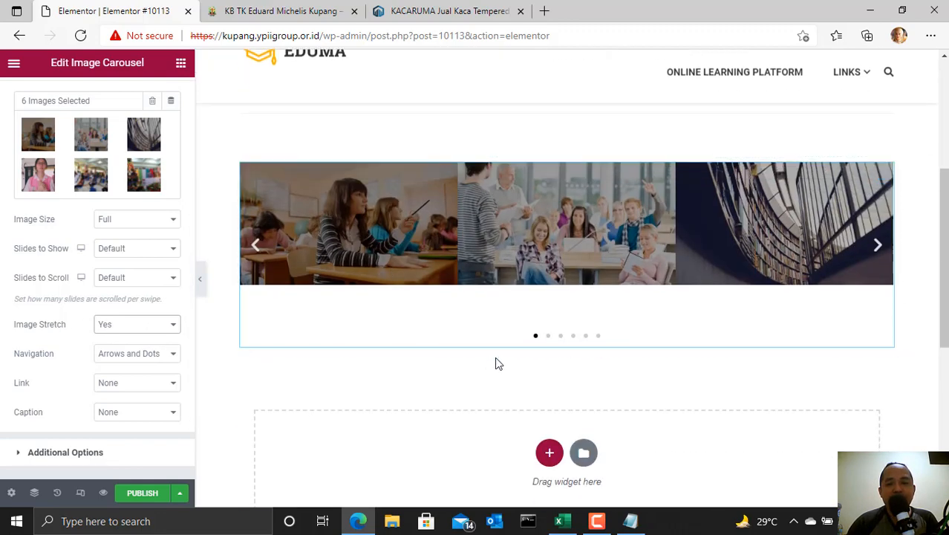
left_click(878, 316)
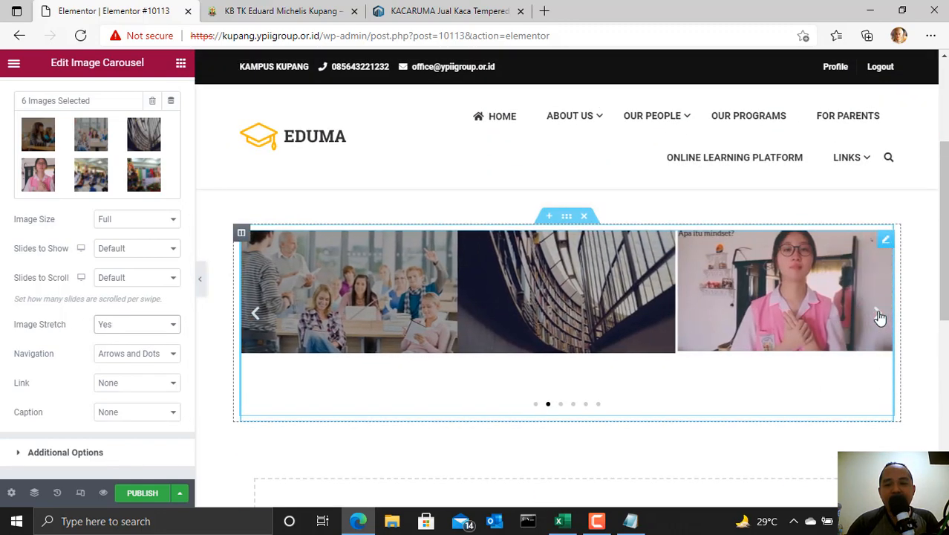
left_click(879, 317)
left_click(879, 316)
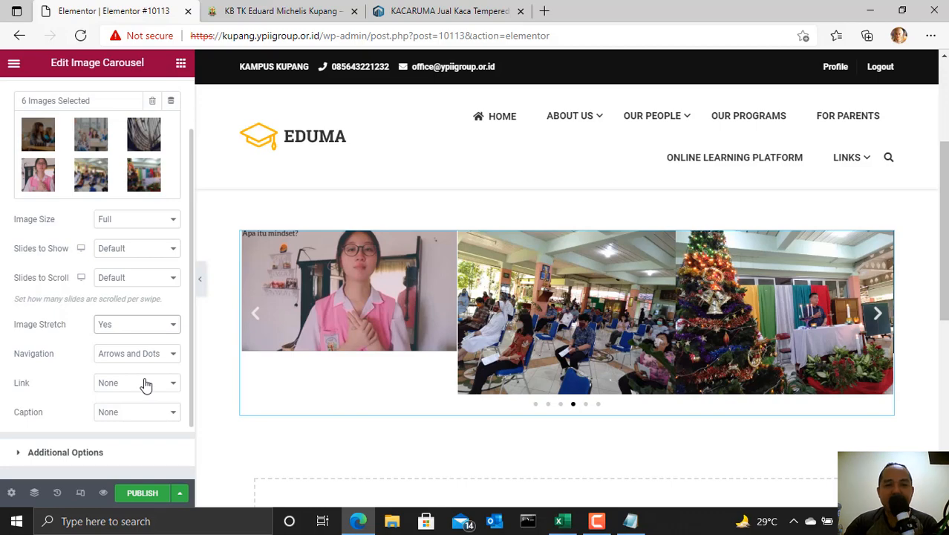
Step: Delete the section that holds the image carousel from the page
scroll(639, 246, "up", 3)
scroll(636, 298, "down", 3)
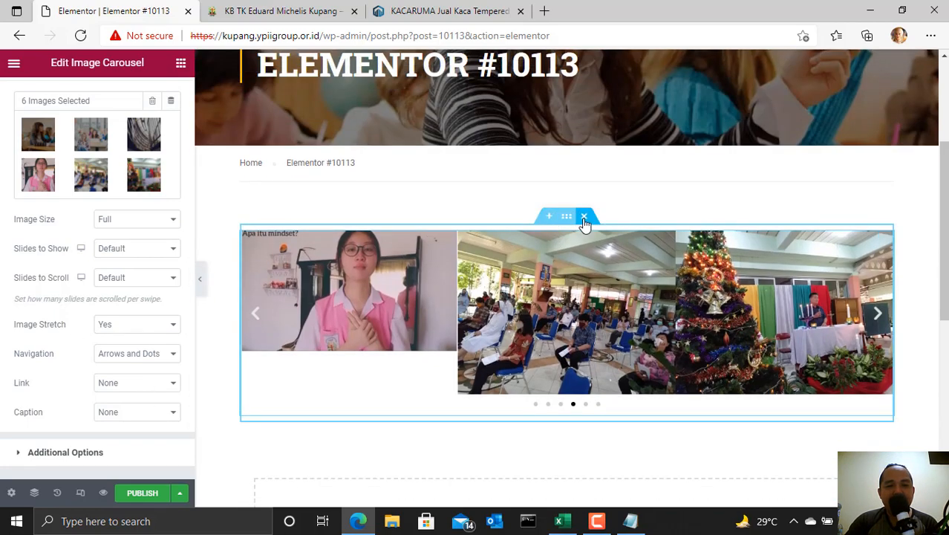
left_click(585, 217)
Step: Add an Icon List widget from the General group to the page's empty drop area
scroll(149, 364, "down", 10)
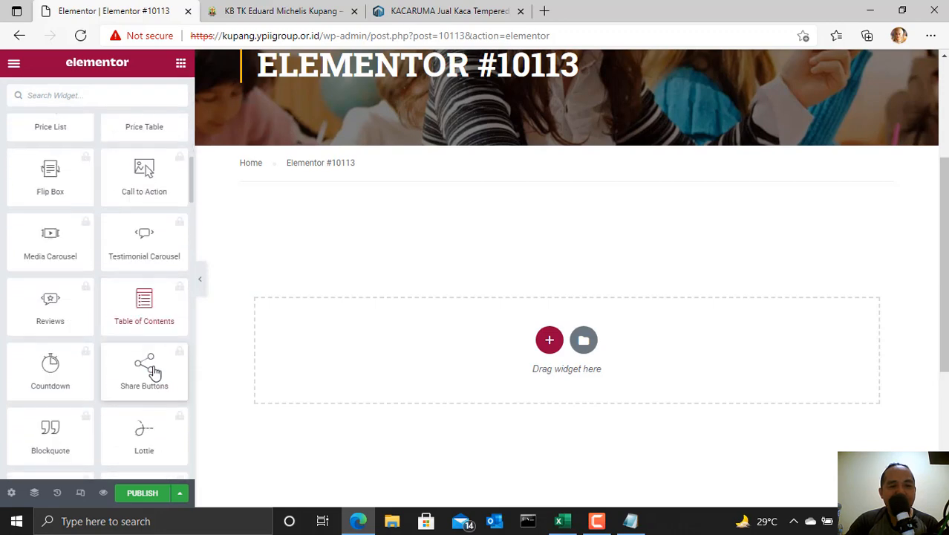
scroll(154, 372, "up", 10)
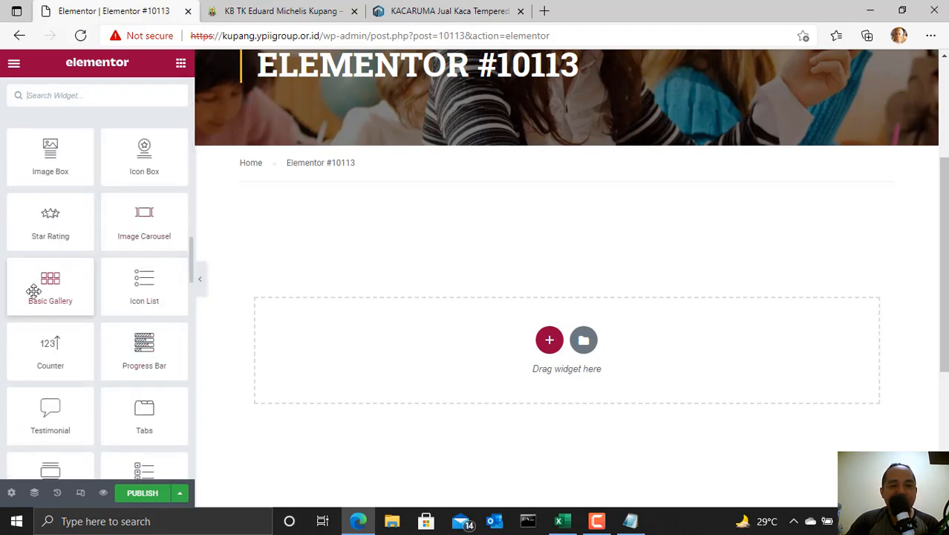
left_click_drag(143, 280, 452, 342)
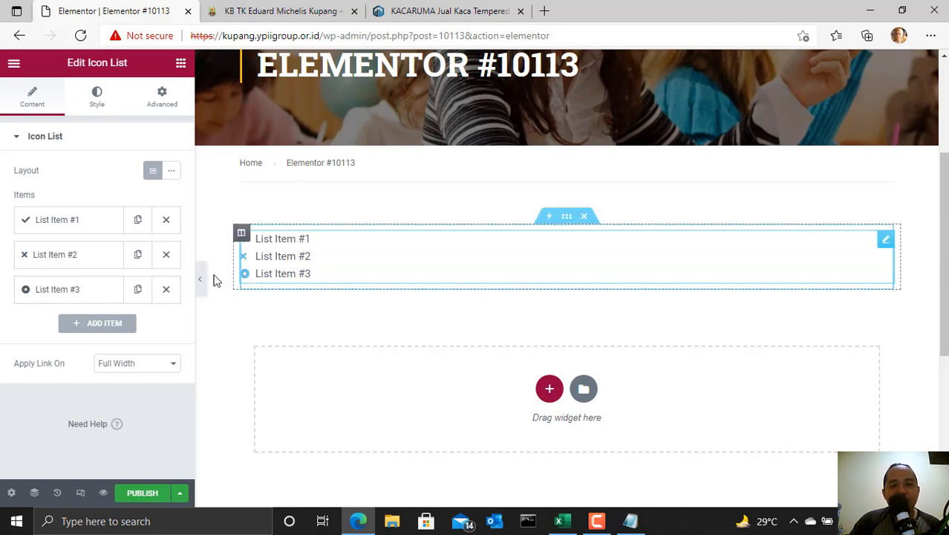
Step: Remove the first two entries of the icon list and duplicate "List Item #3" until there are five items
left_click(167, 254)
left_click(166, 221)
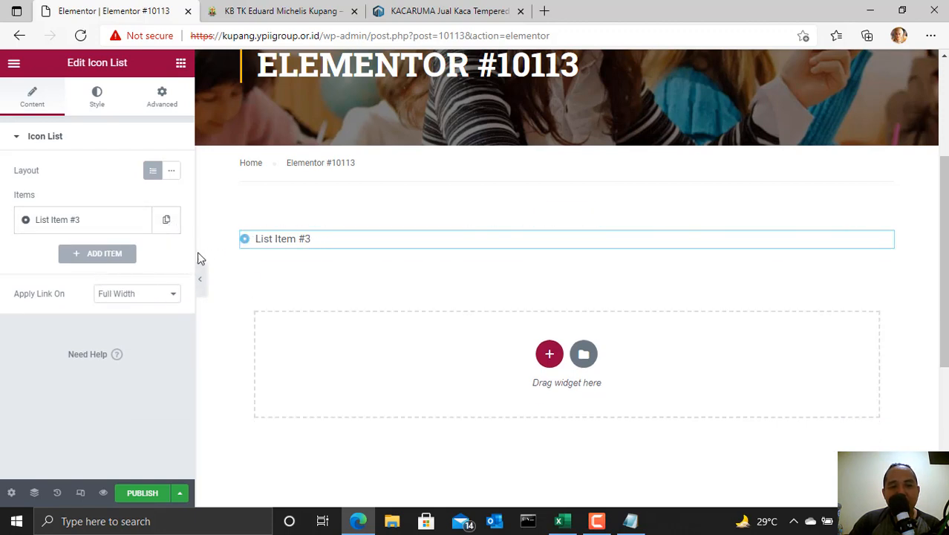
left_click(167, 221)
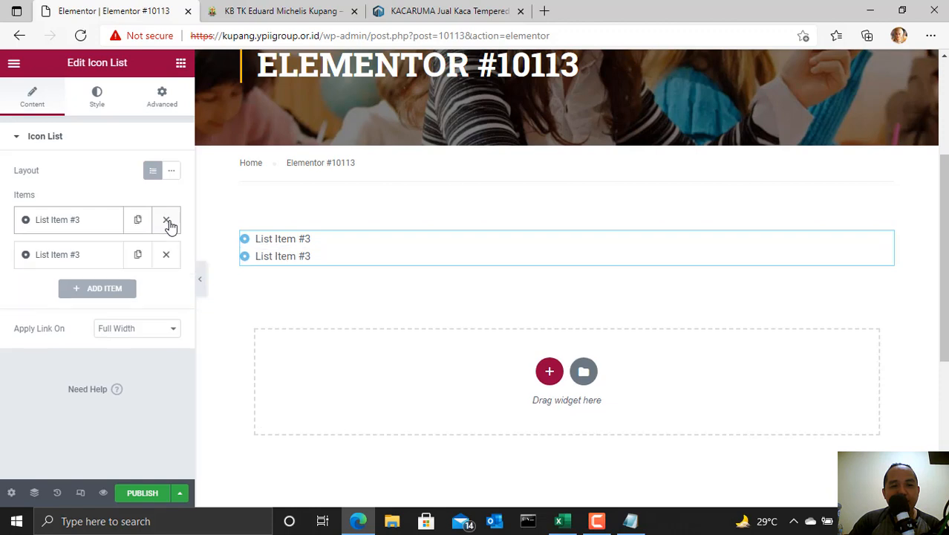
left_click(138, 257)
left_click(139, 289)
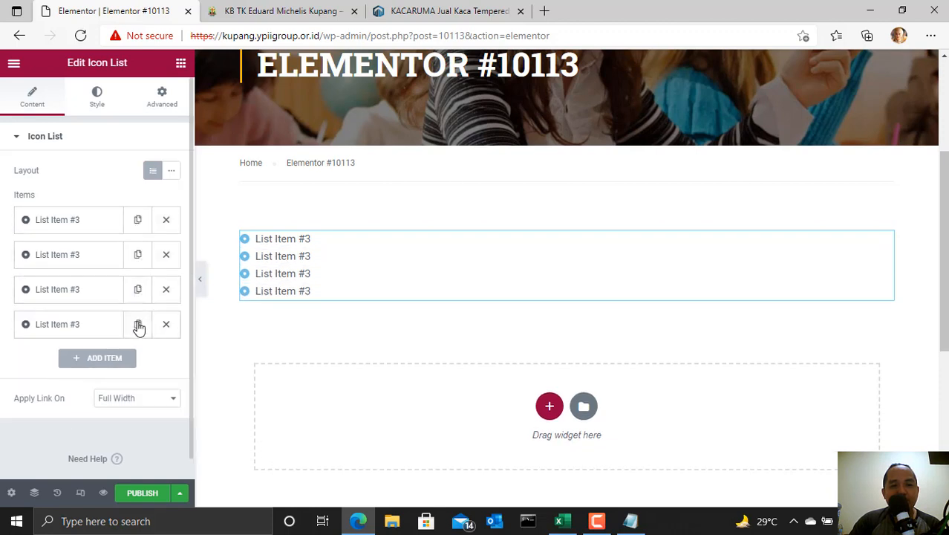
left_click(138, 324)
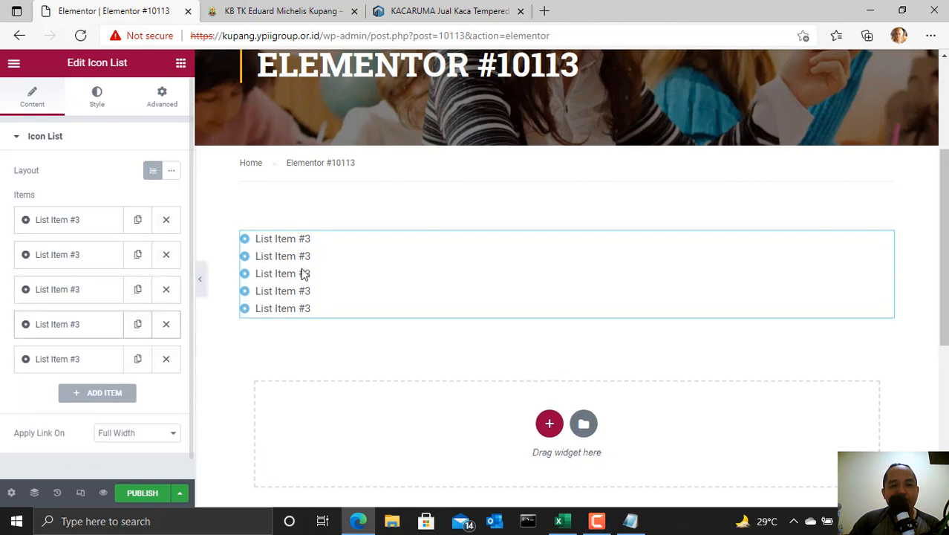
Step: Set the first icon list item's text to "Ketuhanan yang maha esa"
left_click(88, 221)
left_click_drag(91, 268, 7, 265)
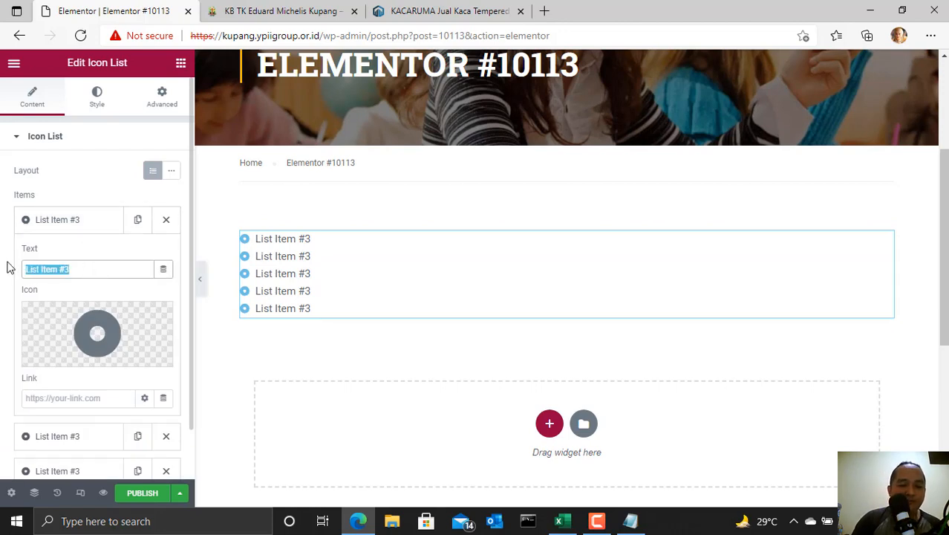
type("Ketu")
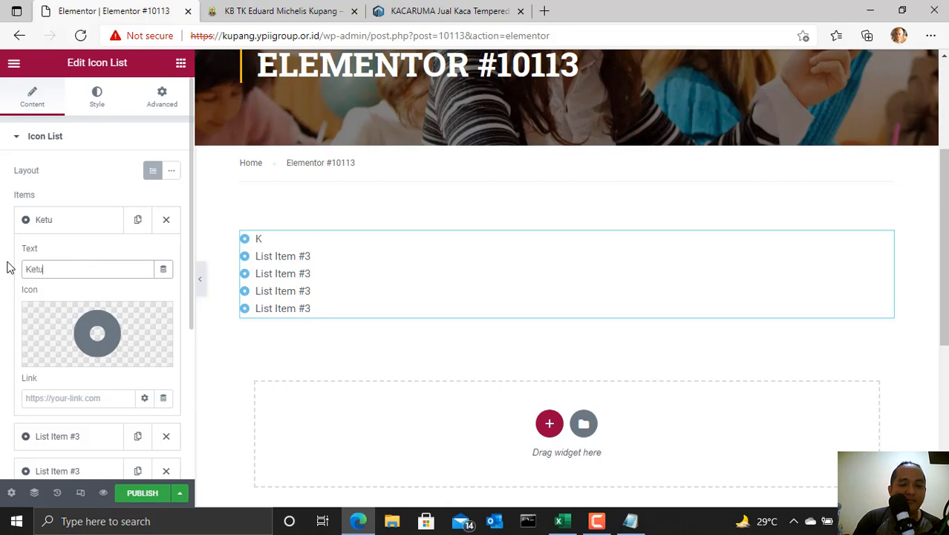
type("hana")
key("BackSpace")
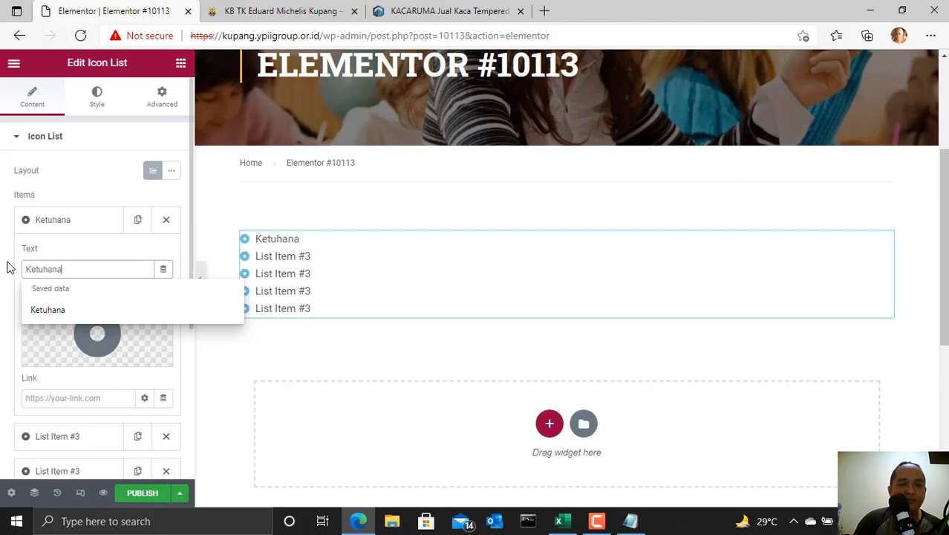
type("an yang maha esa")
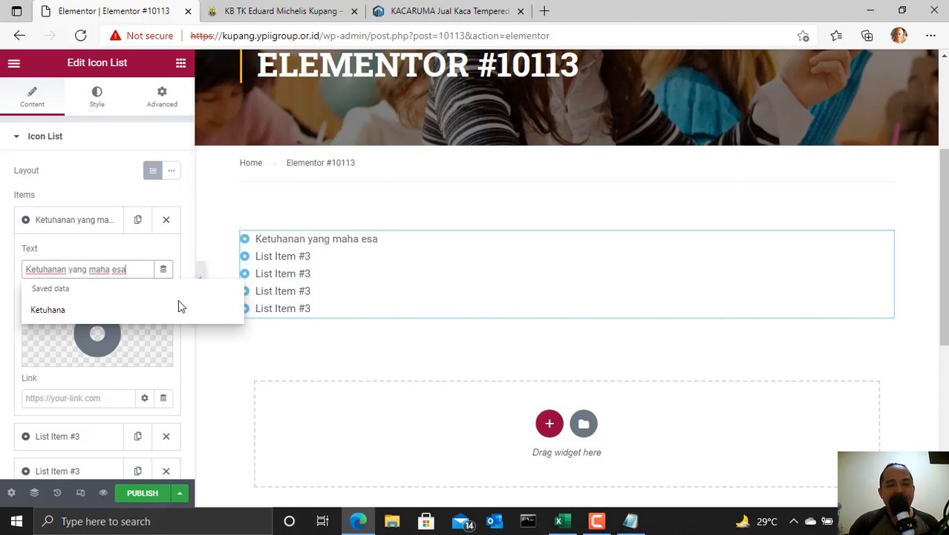
left_click(127, 295)
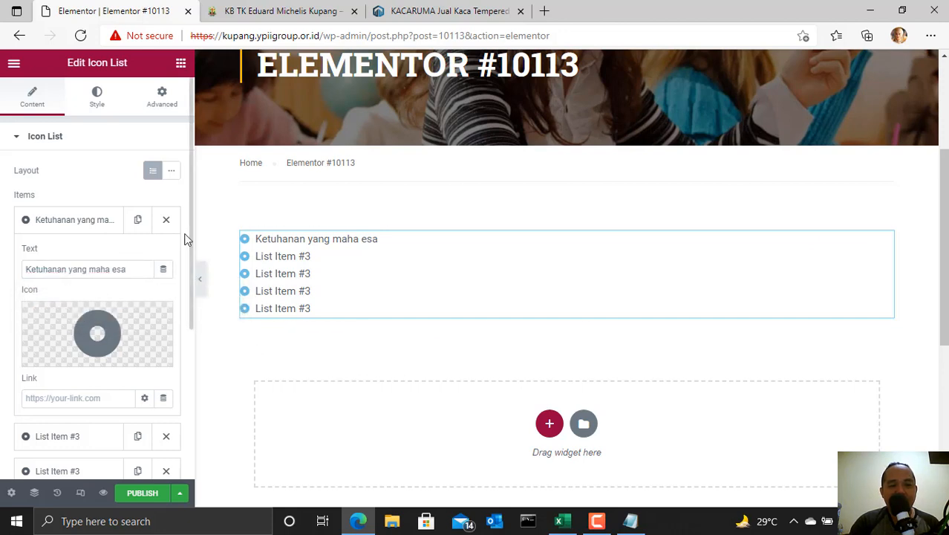
Step: Delete the section containing the icon list
mouse_move(575, 228)
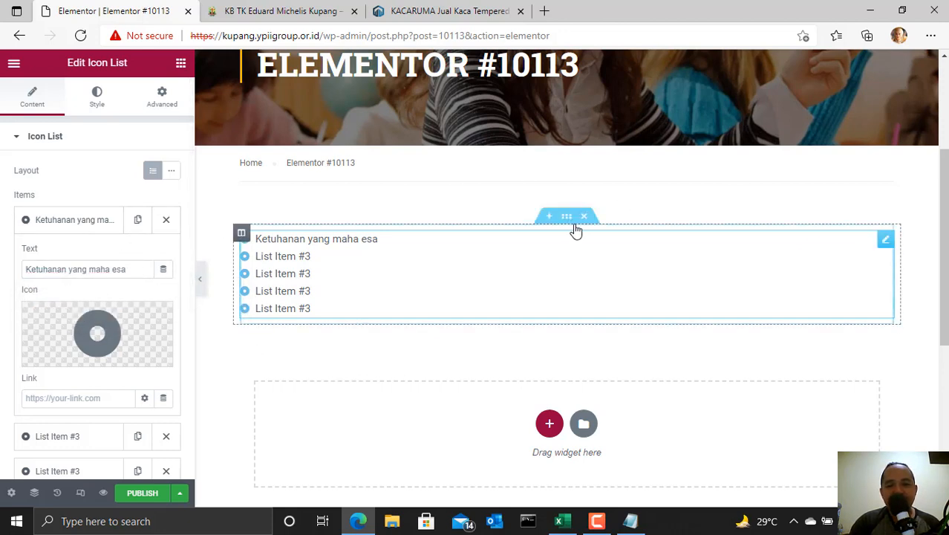
left_click(586, 218)
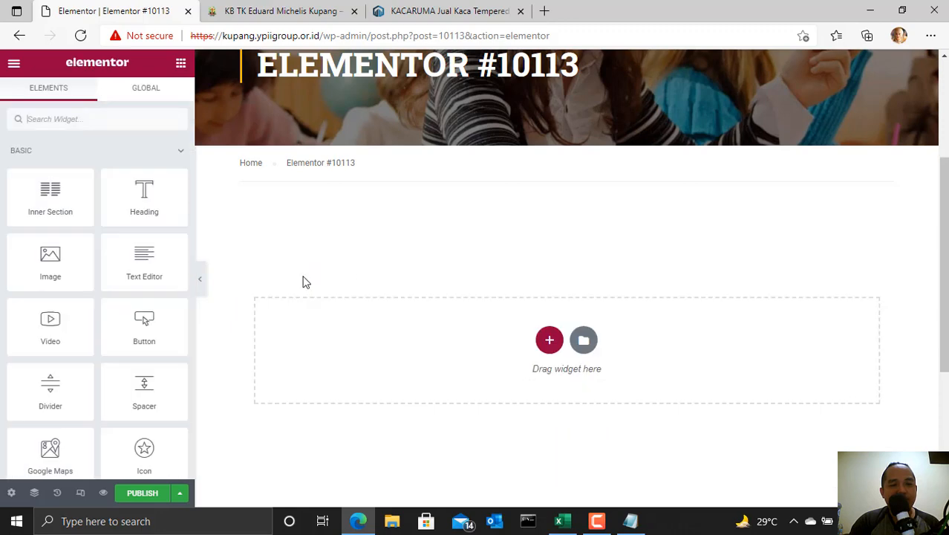
Step: Look through the widget library from the Basic group down to the Thim Shortcodes group
scroll(140, 326, "down", 2)
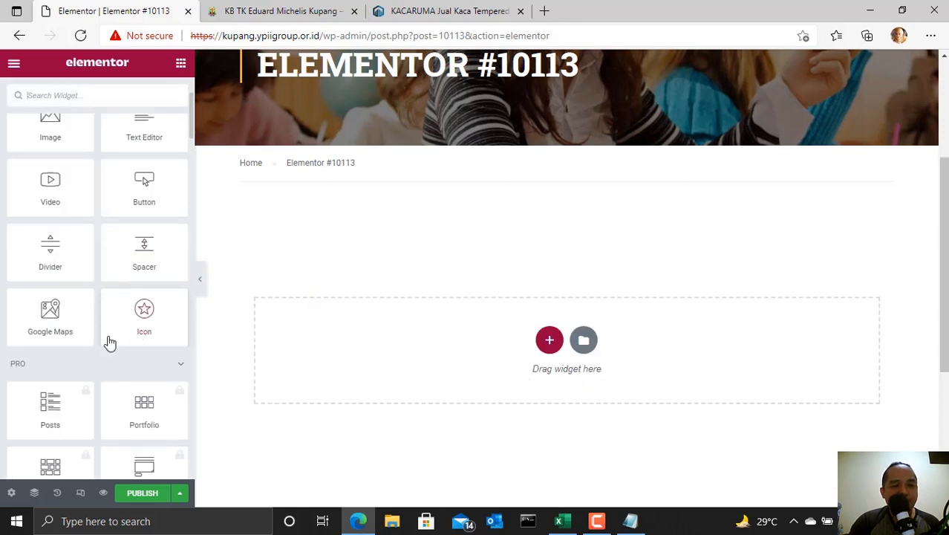
scroll(104, 344, "down", 10)
scroll(141, 357, "down", 6)
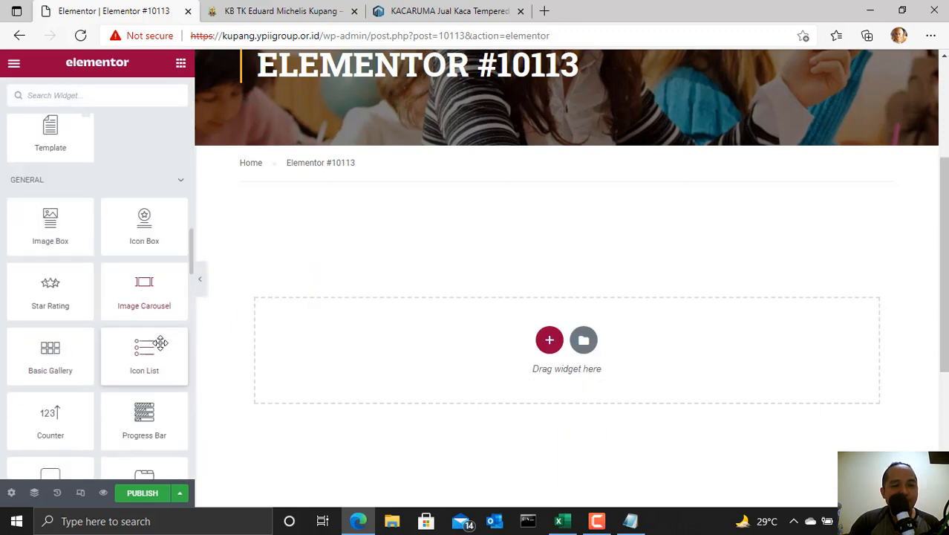
scroll(149, 360, "down", 10)
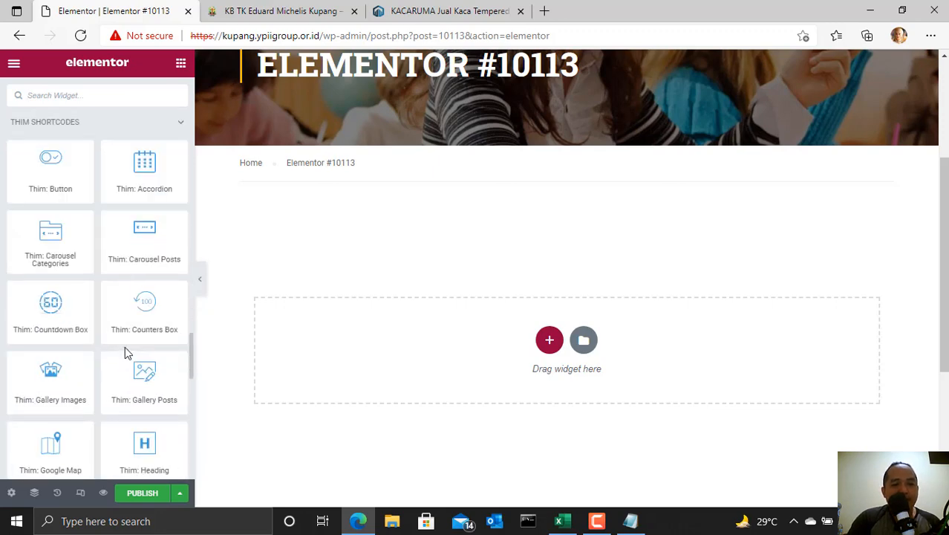
scroll(131, 243, "up", 8)
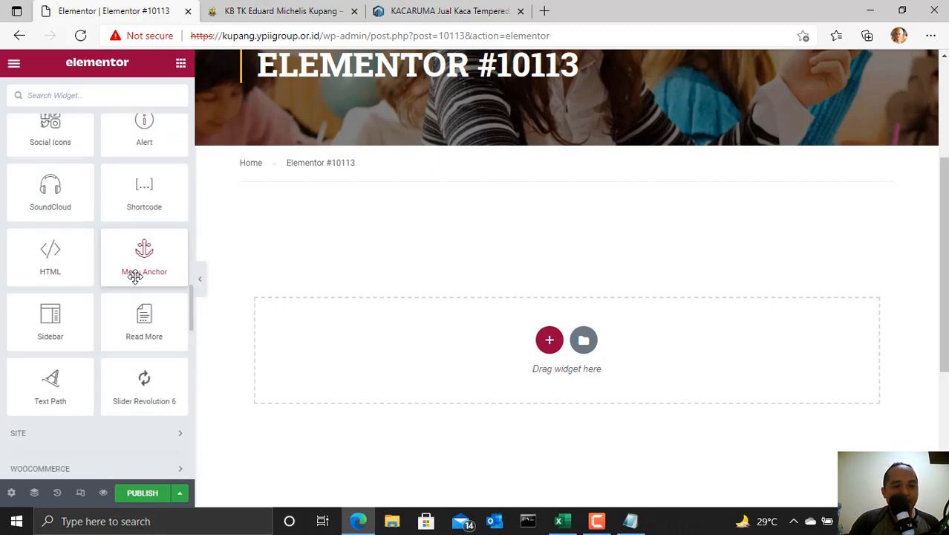
scroll(135, 274, "down", 3)
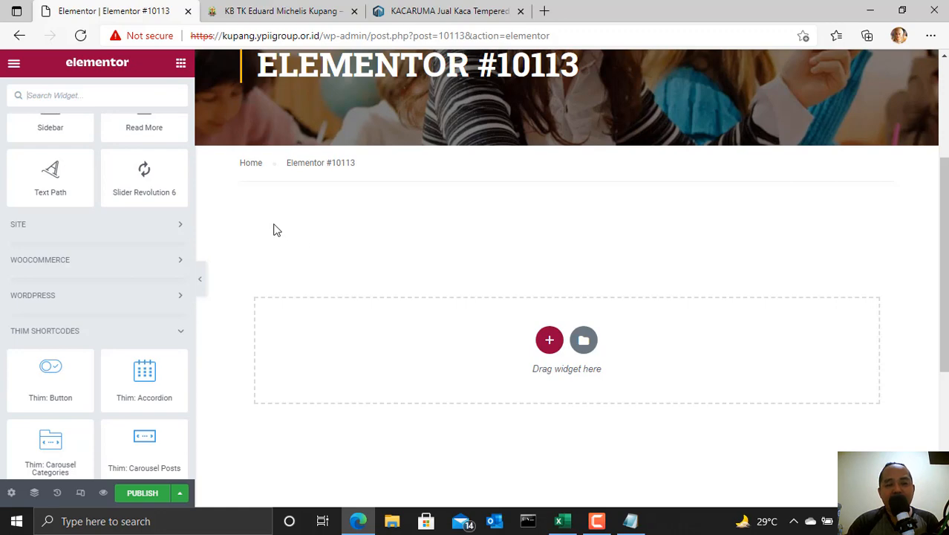
scroll(454, 220, "up", 3)
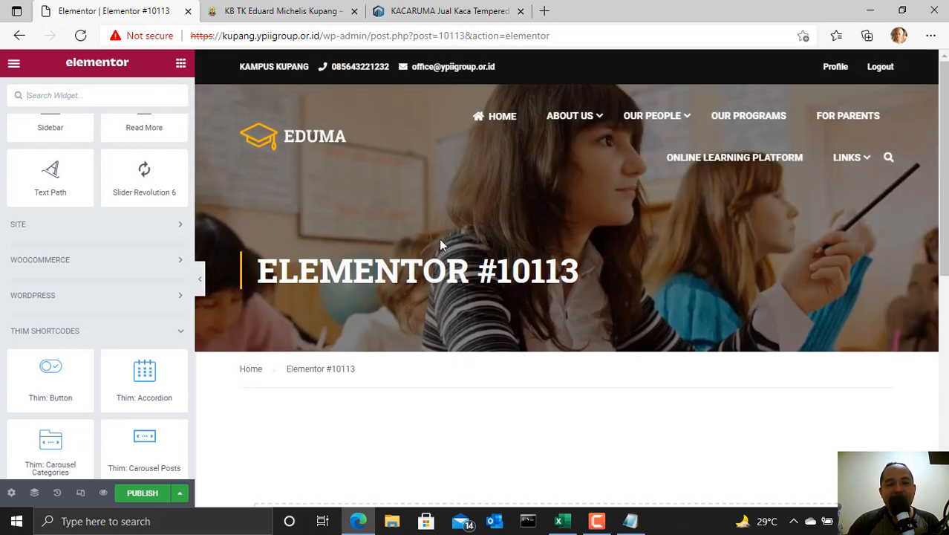
Step: Switch to the school's live home page and advance its banner slider to the next slide
left_click(265, 9)
scroll(626, 288, "up", 1)
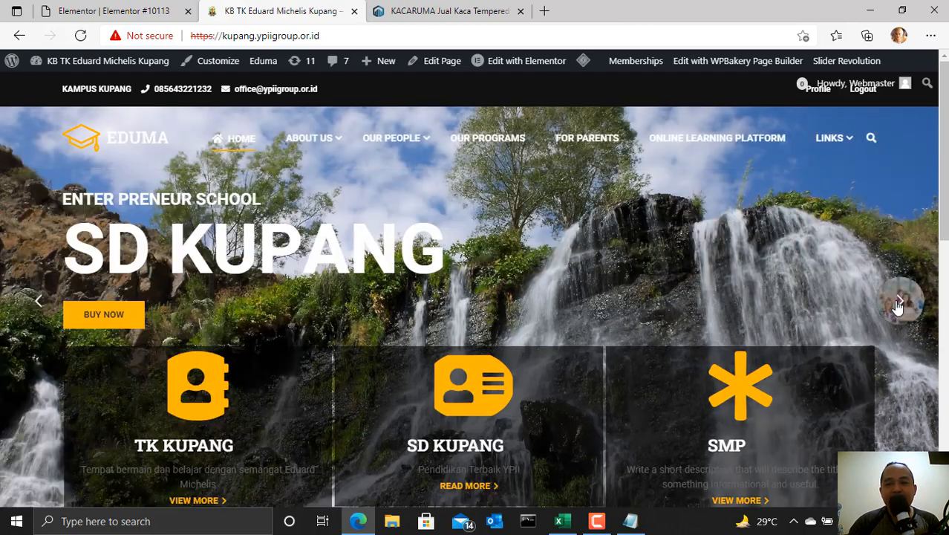
left_click(898, 303)
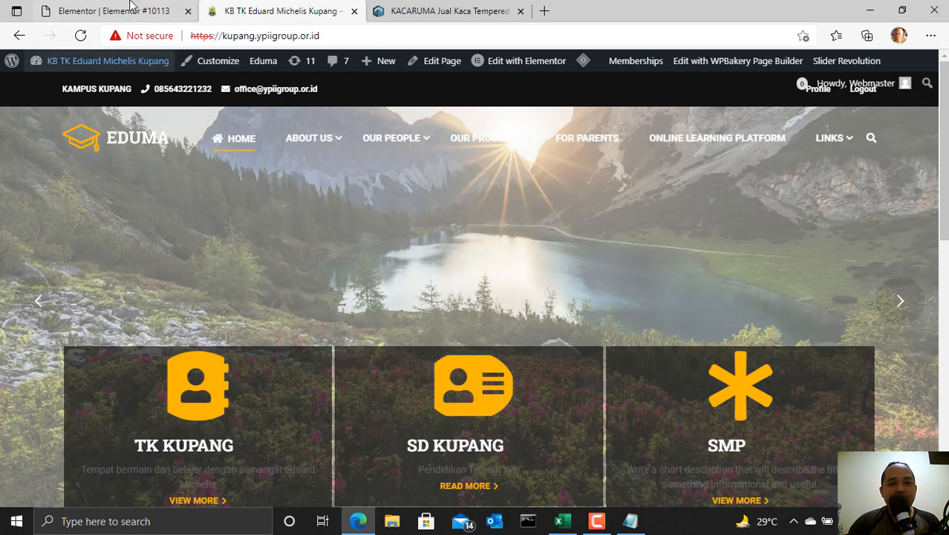
Step: Return to the Elementor editor and add a Slider Revolution 6 widget to the empty drop area
left_click(134, 12)
scroll(138, 373, "down", 4)
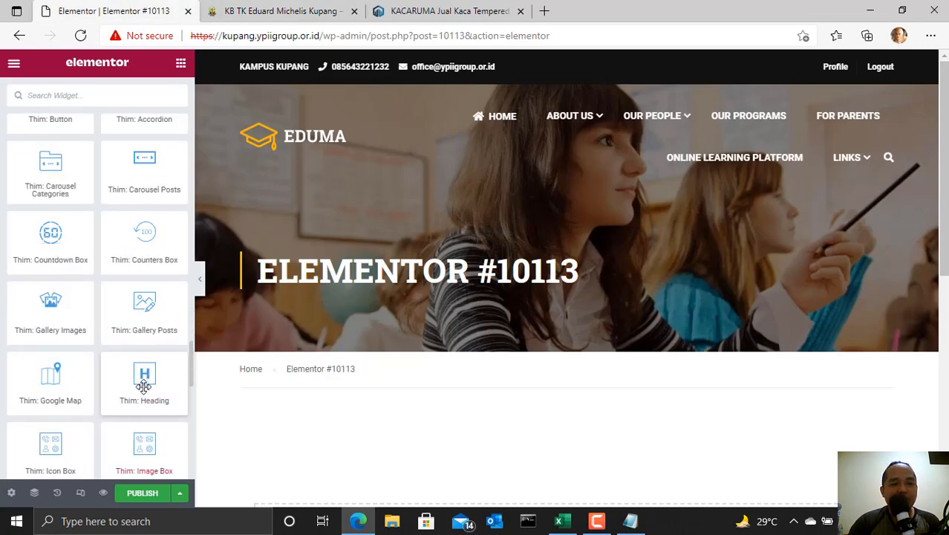
scroll(138, 371, "up", 4)
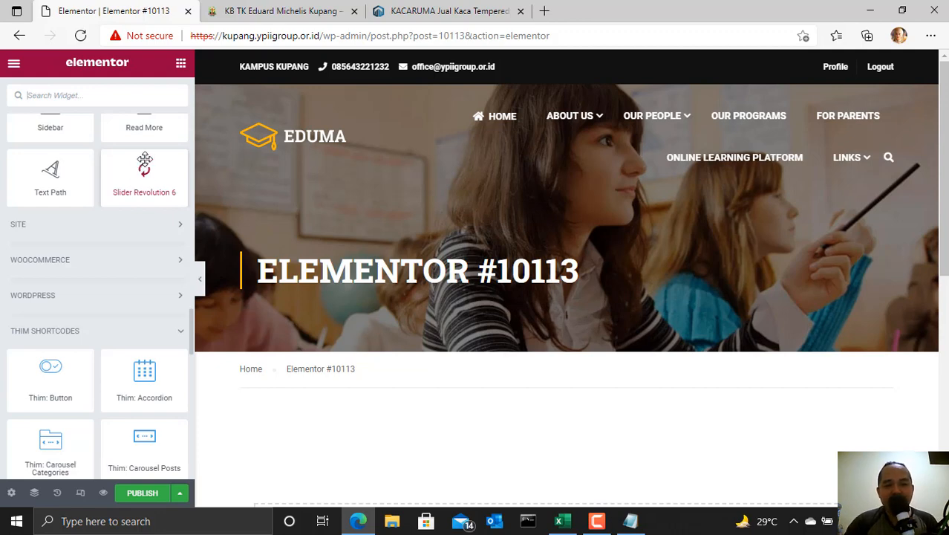
scroll(332, 273, "down", 5)
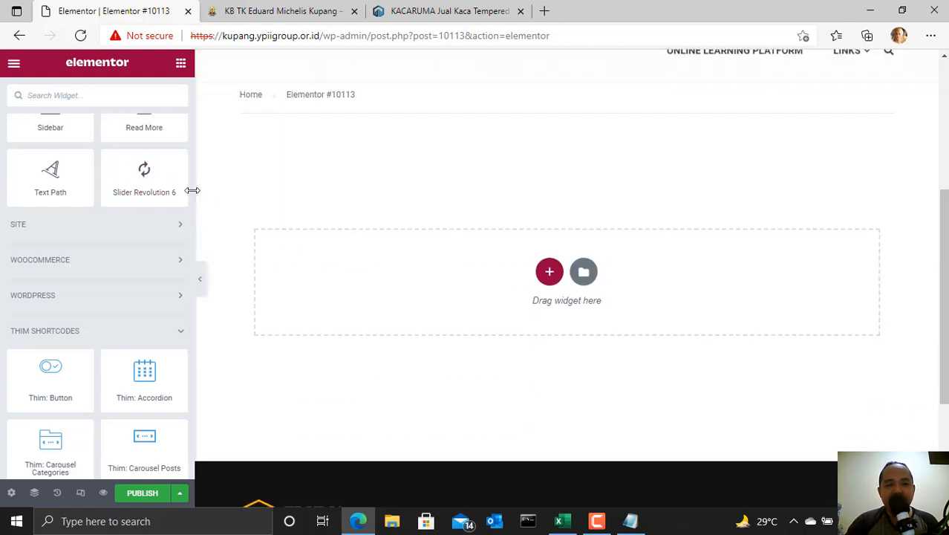
left_click_drag(147, 176, 569, 297)
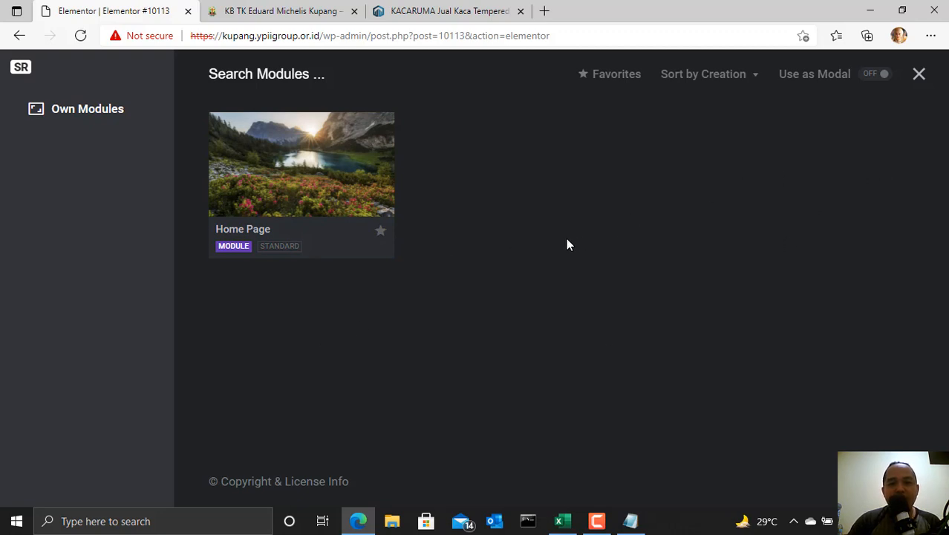
Step: Close the slider module chooser without selecting a module and delete the slider's section
mouse_move(356, 169)
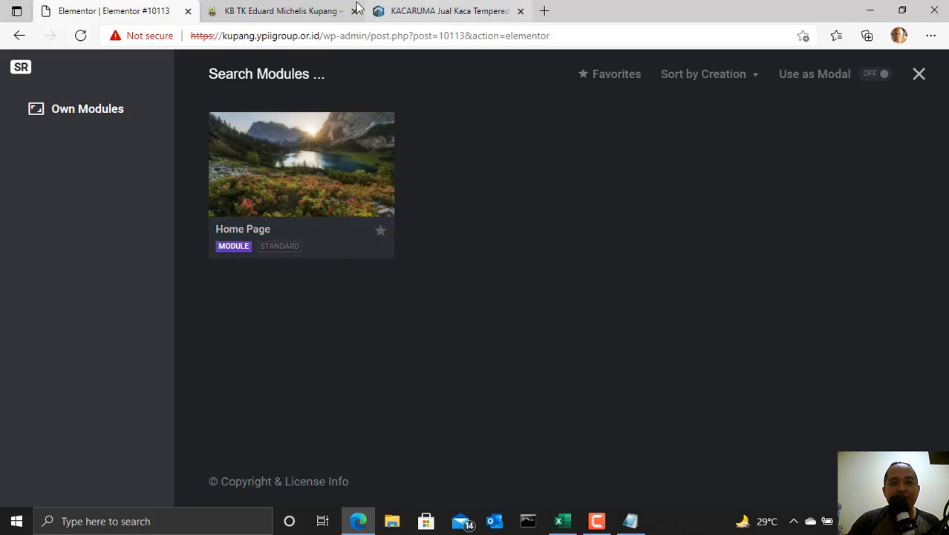
left_click(920, 73)
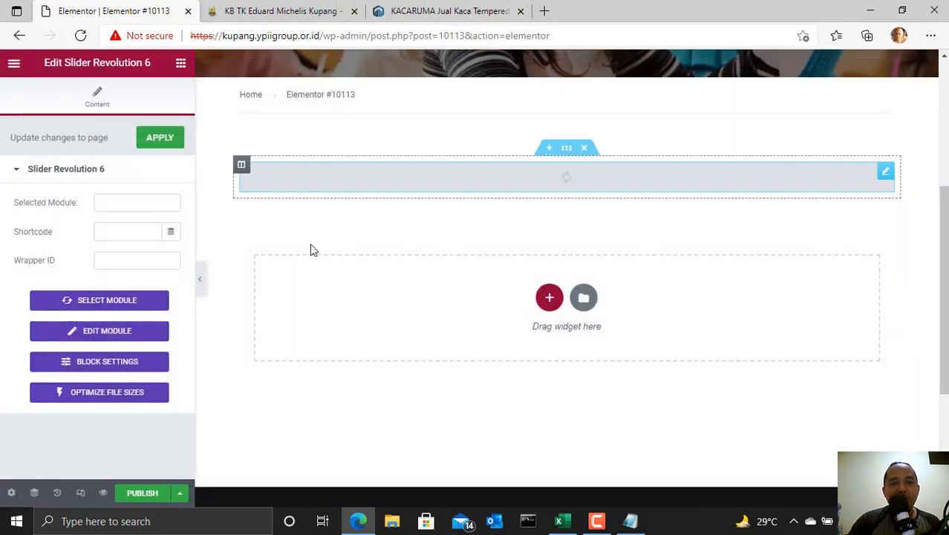
left_click(588, 150)
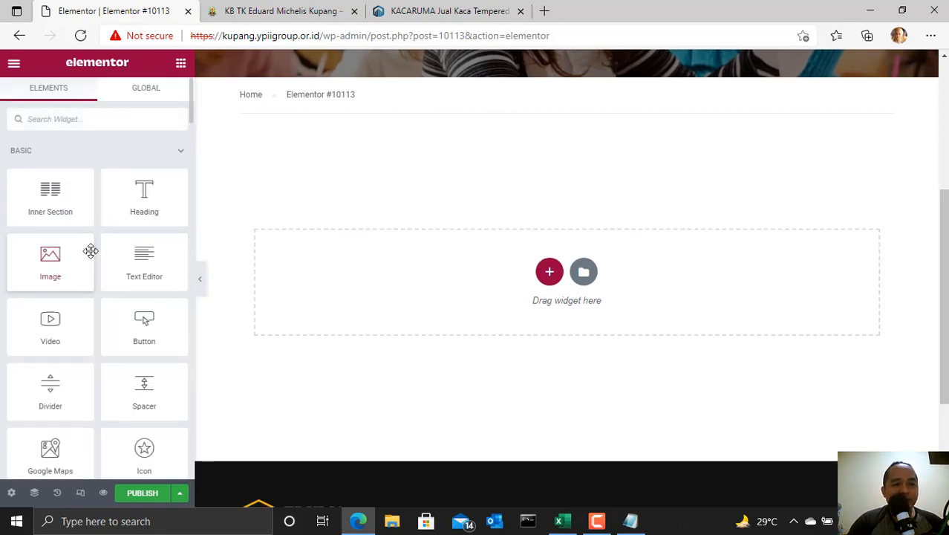
Step: Place a Thim: Button widget in the empty drop area and remove it again
scroll(97, 267, "down", 10)
scroll(97, 267, "down", 20)
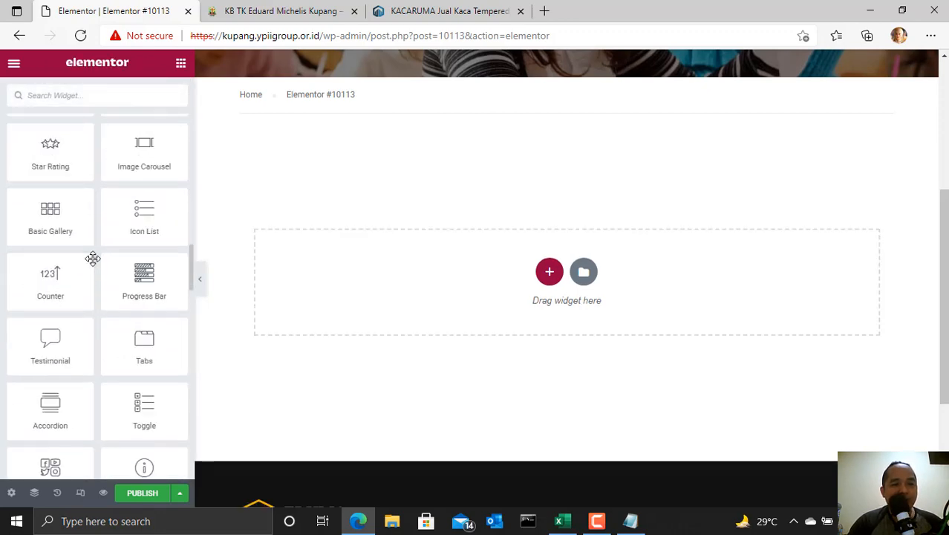
scroll(100, 279, "up", 3)
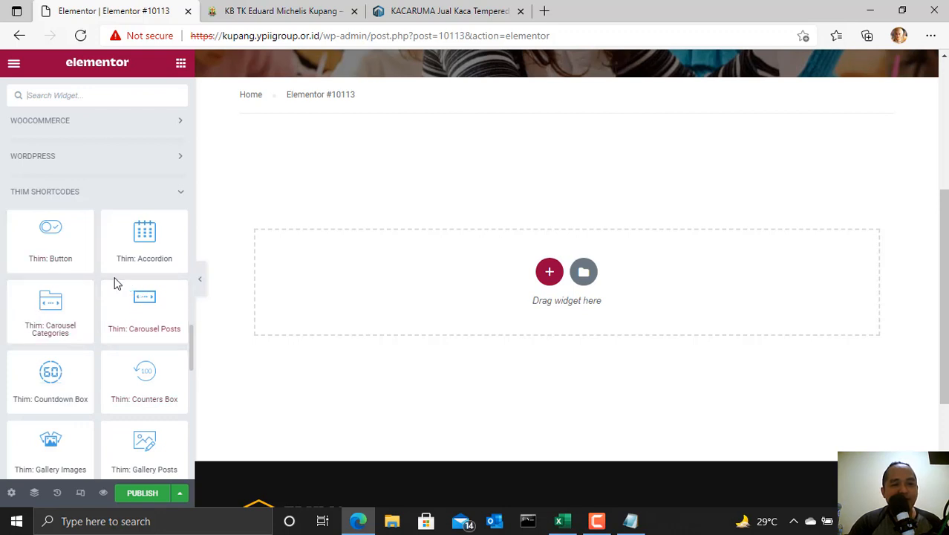
left_click_drag(83, 236, 509, 280)
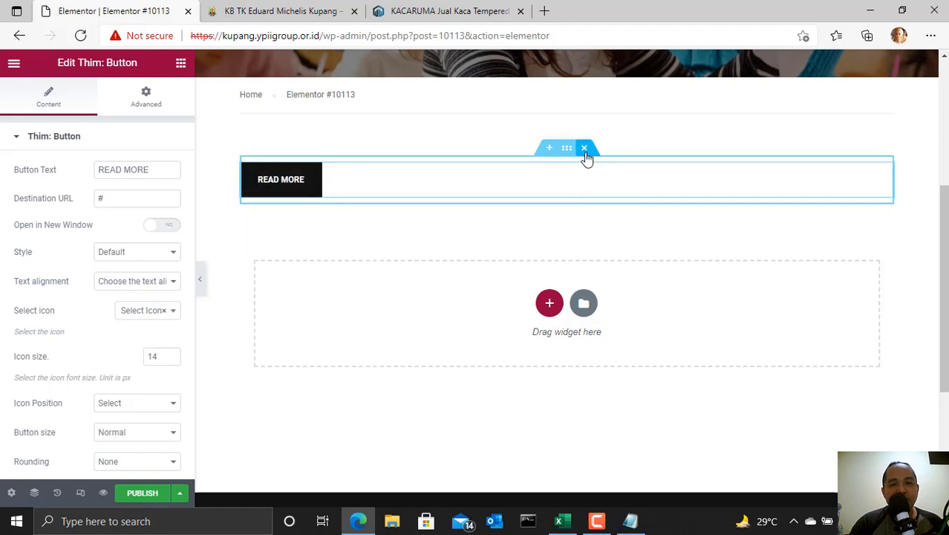
key("ctrl+z")
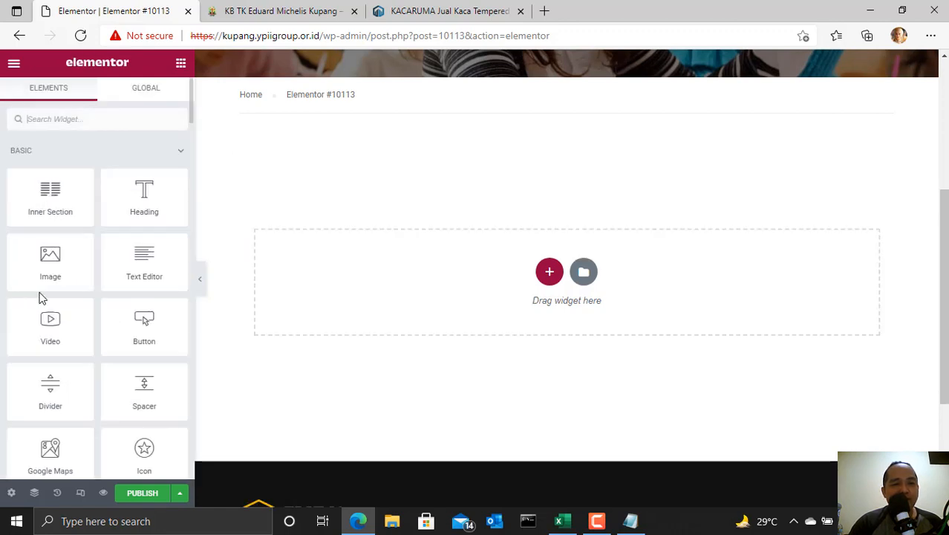
Step: Find the Thim: Countdown Box widget among the Thim shortcodes and place it in the empty drop area
scroll(59, 319, "down", 5)
scroll(67, 329, "down", 15)
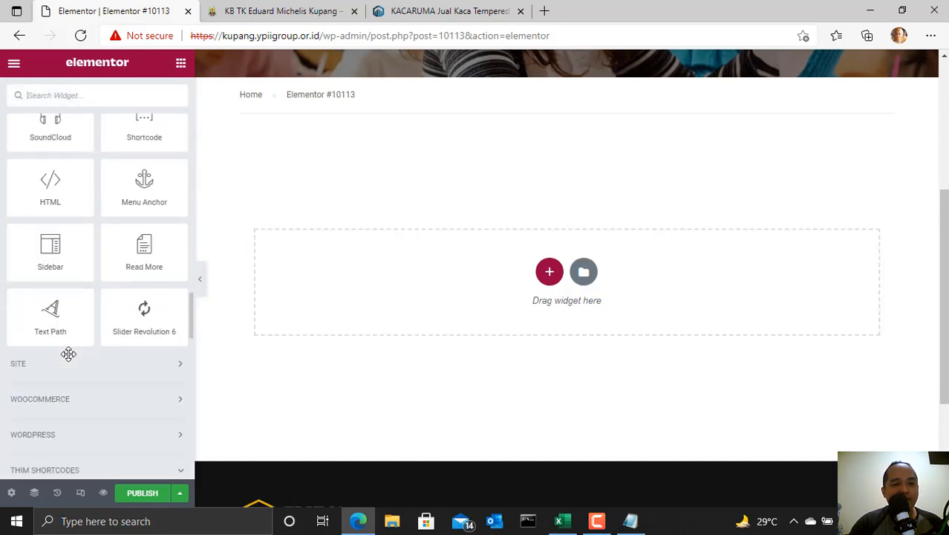
scroll(67, 231, "up", 3)
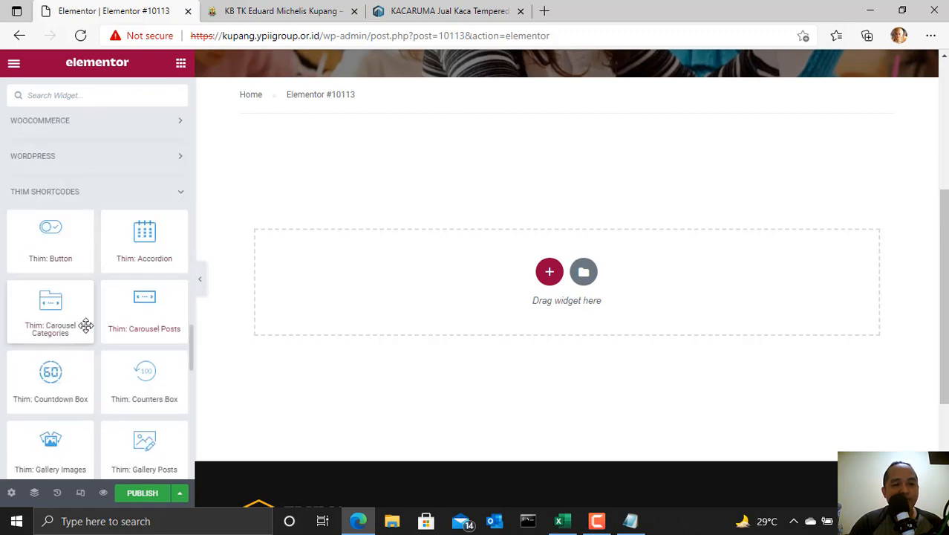
scroll(153, 312, "down", 1)
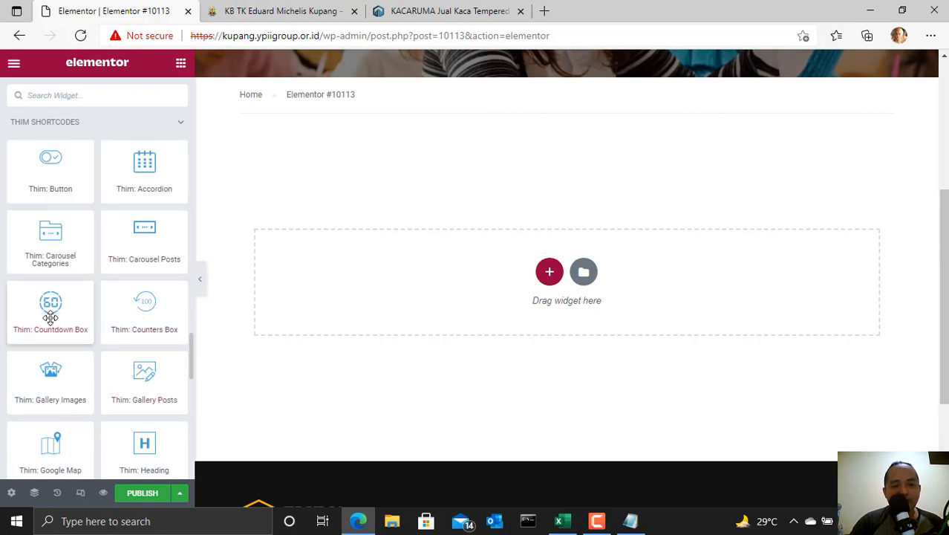
left_click_drag(50, 318, 514, 283)
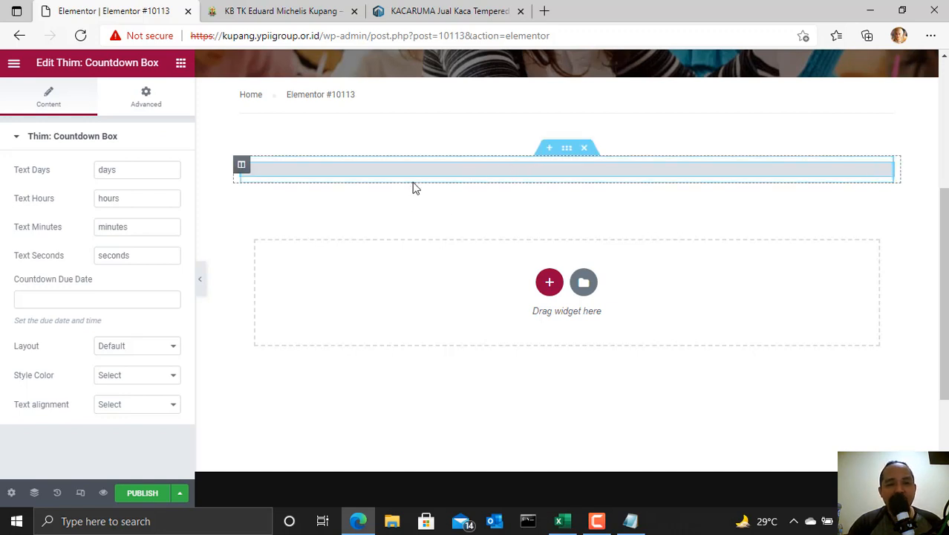
Step: Set the Countdown Box's due date to July 30, 2021 at 12:00 PM
left_click(78, 300)
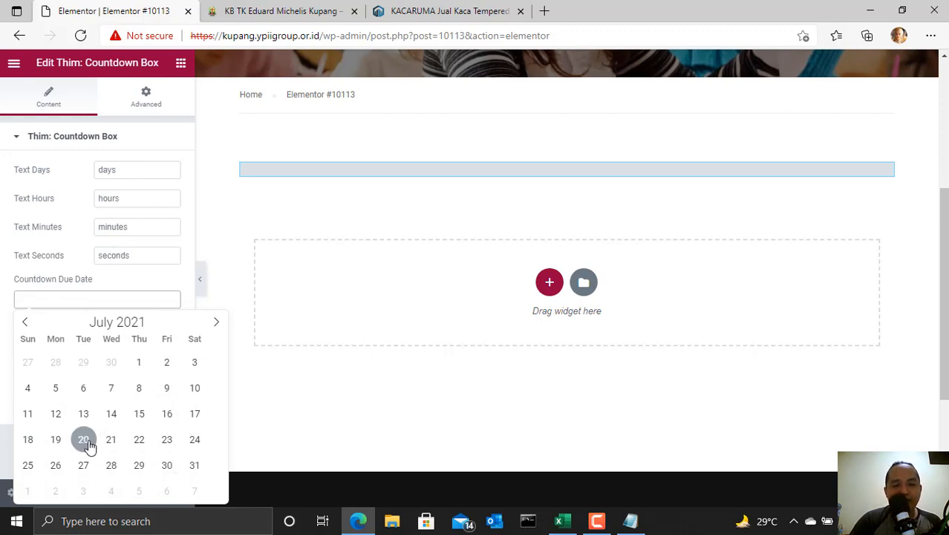
left_click(168, 466)
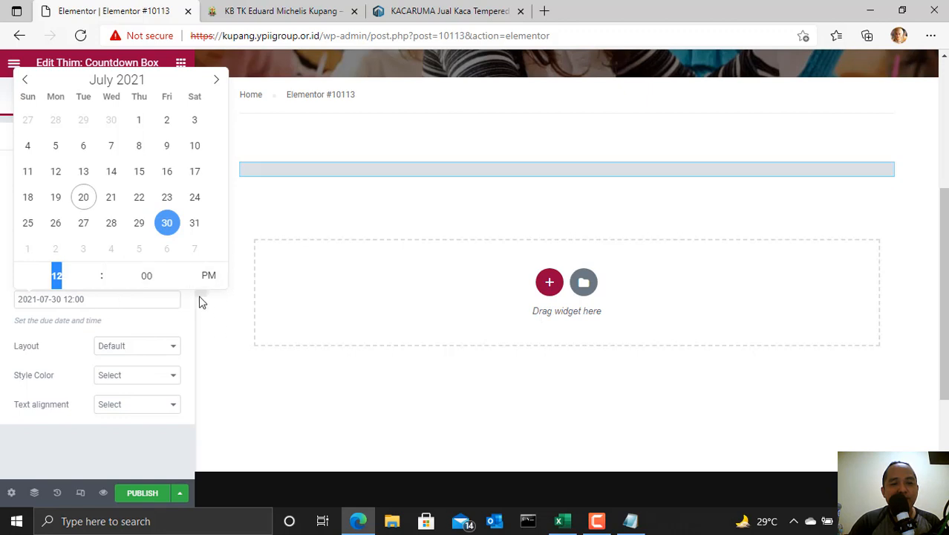
left_click(209, 275)
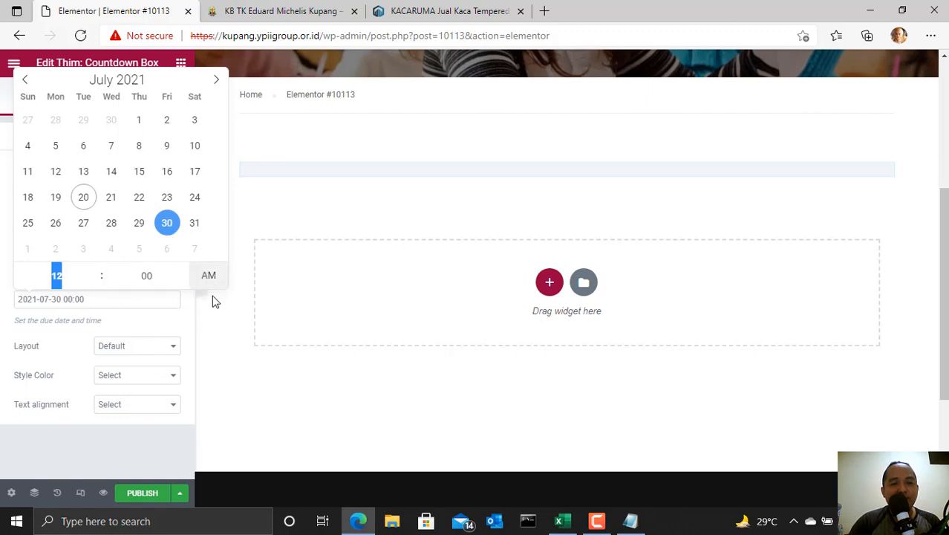
left_click(208, 275)
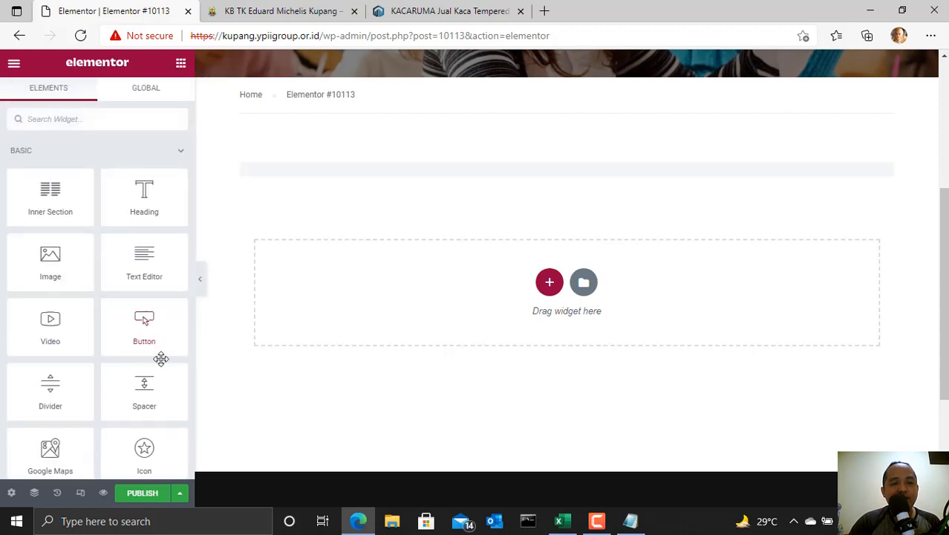
Step: Reopen the Countdown Box's settings and change its layout to Pie
scroll(161, 359, "down", 10)
scroll(549, 119, "down", 1)
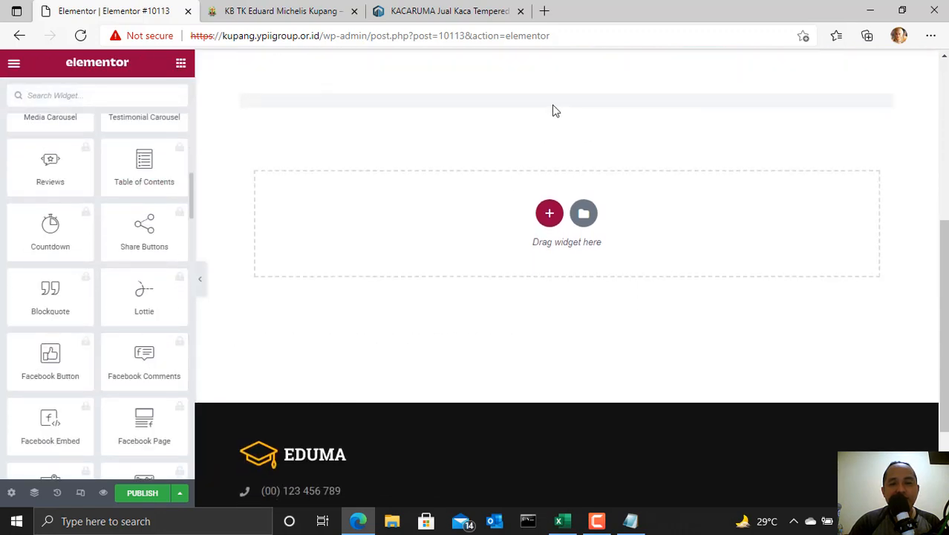
scroll(546, 149, "up", 2)
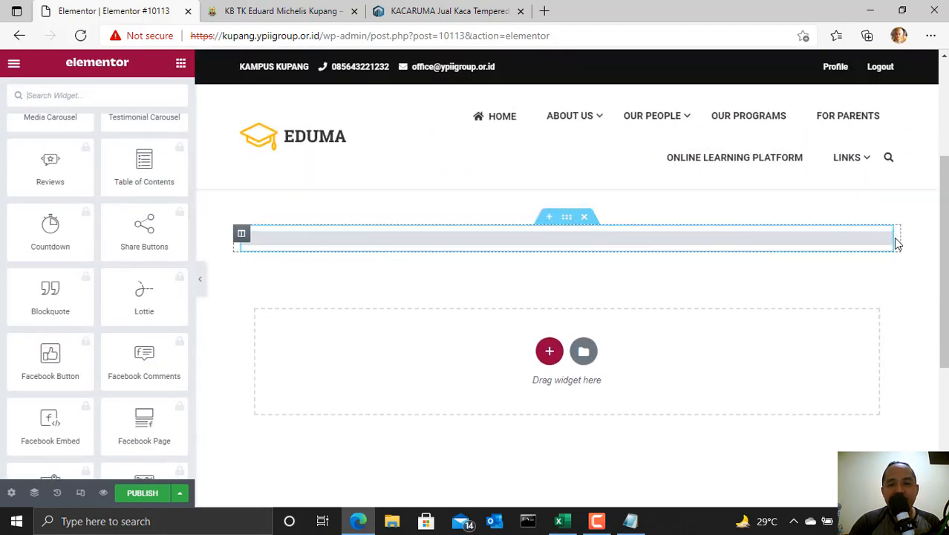
left_click(887, 241)
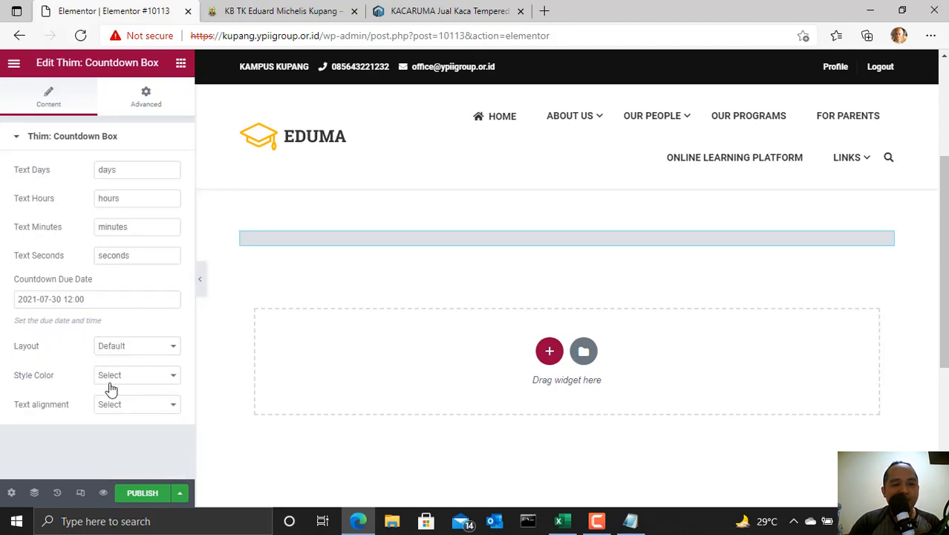
left_click(134, 165)
left_click(129, 201)
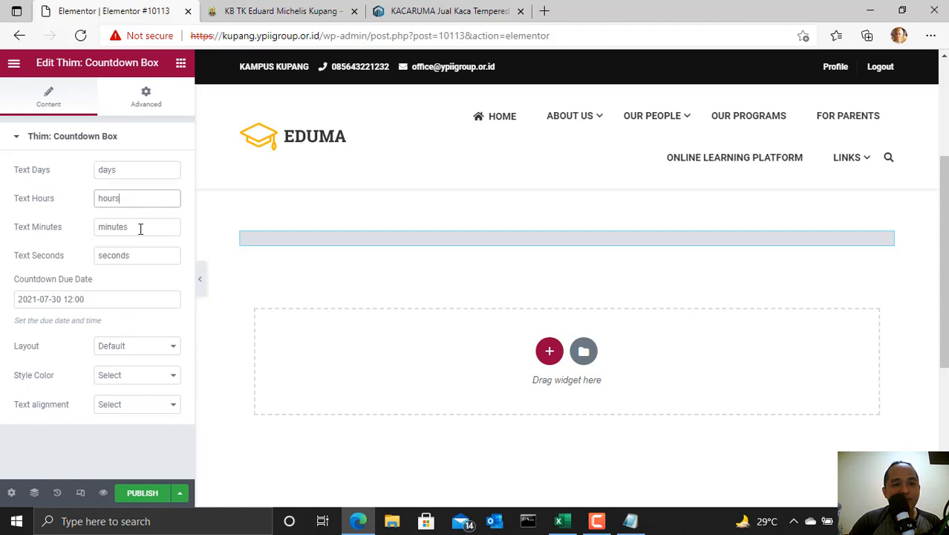
left_click(136, 346)
left_click(135, 374)
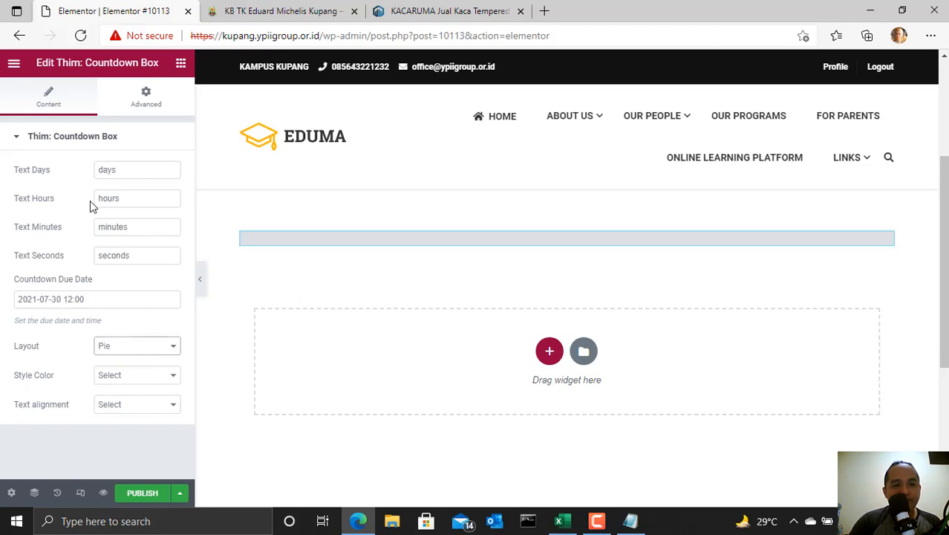
Step: Change the Countdown Box's due date to July 31, 2021 at 12:00 PM
left_click(87, 302)
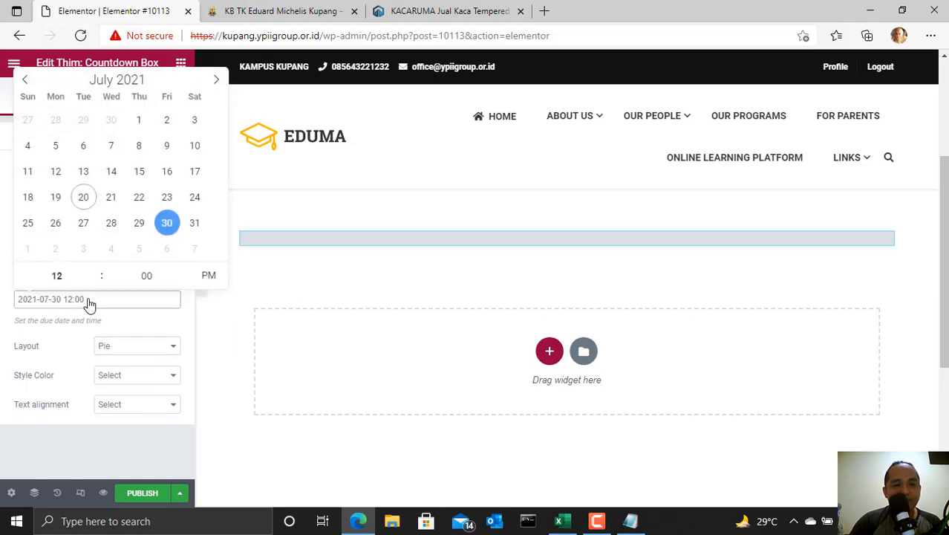
left_click(199, 231)
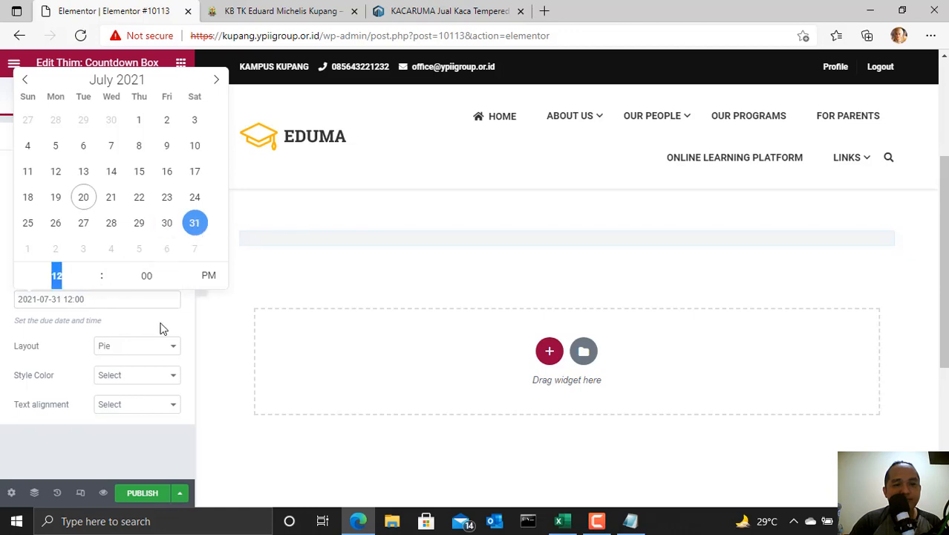
left_click(342, 274)
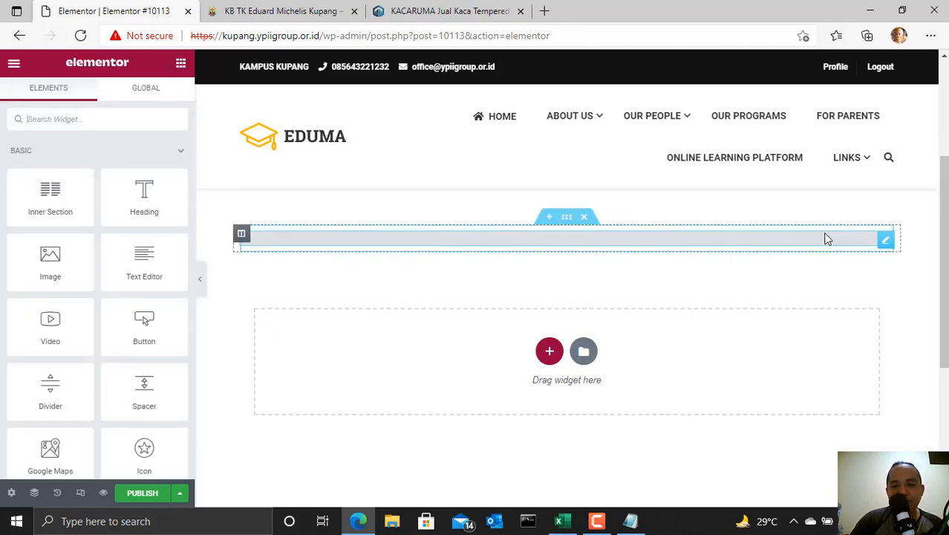
Step: Check the Countdown Box on the page, then delete the widget
scroll(422, 250, "down", 4)
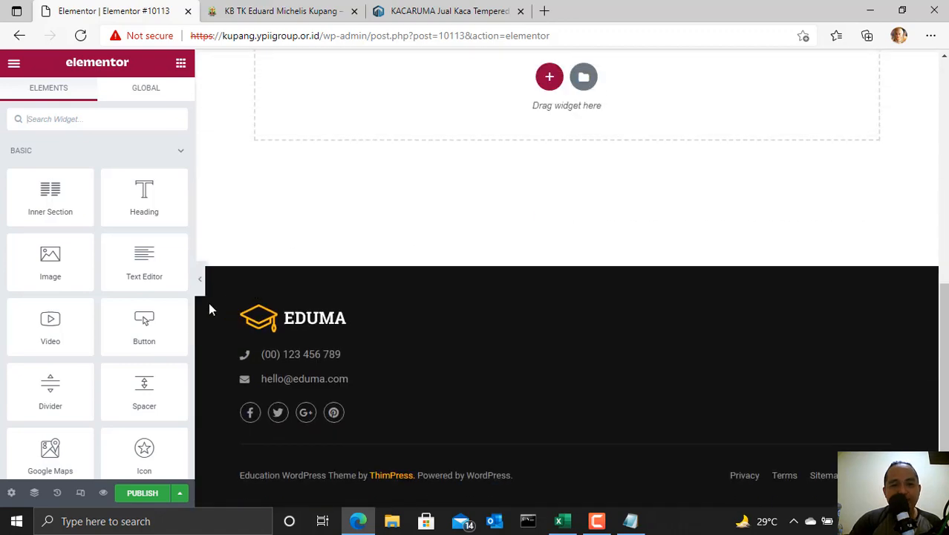
scroll(371, 297, "up", 5)
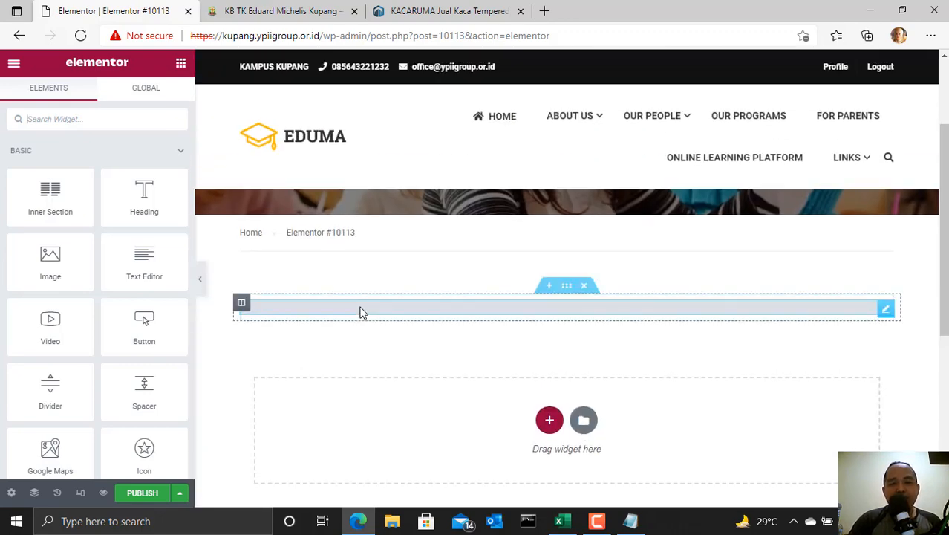
scroll(112, 375, "down", 6)
scroll(111, 375, "down", 20)
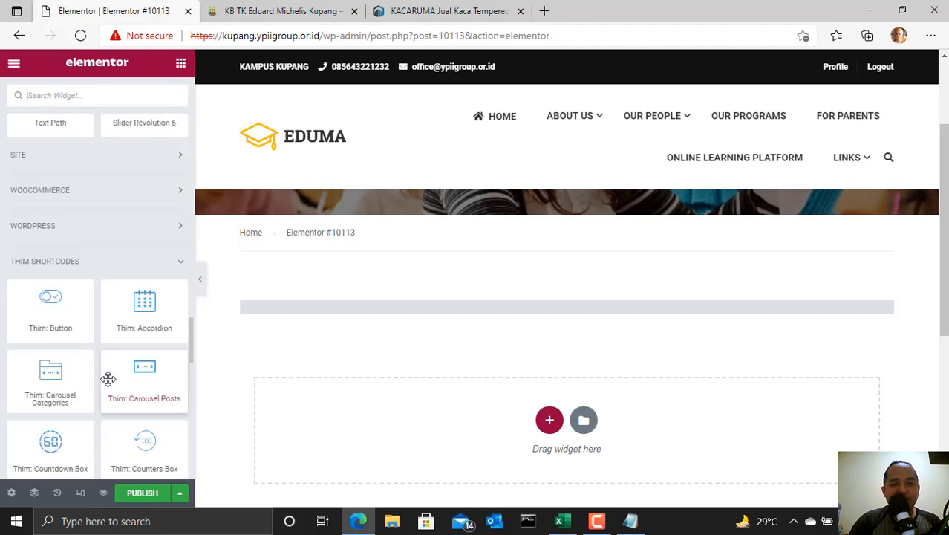
scroll(109, 379, "down", 3)
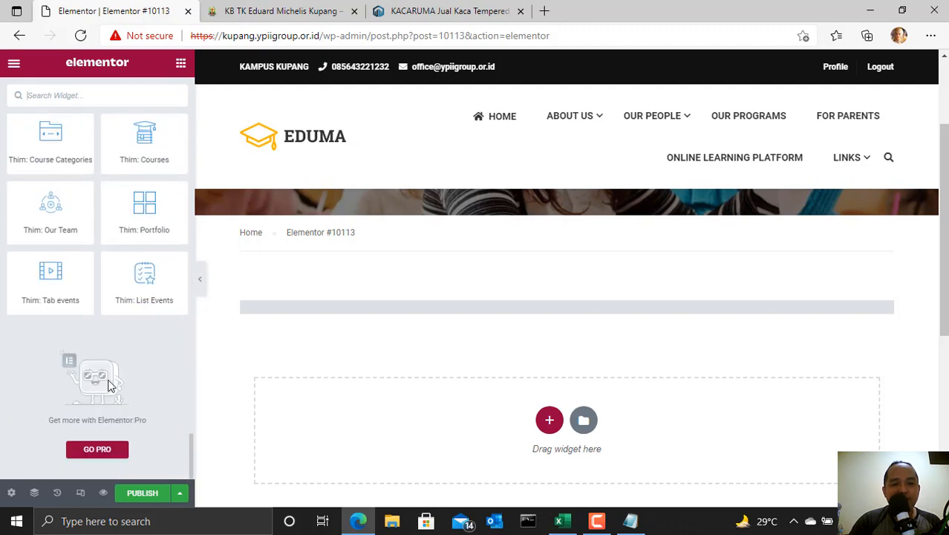
scroll(371, 397, "down", 4)
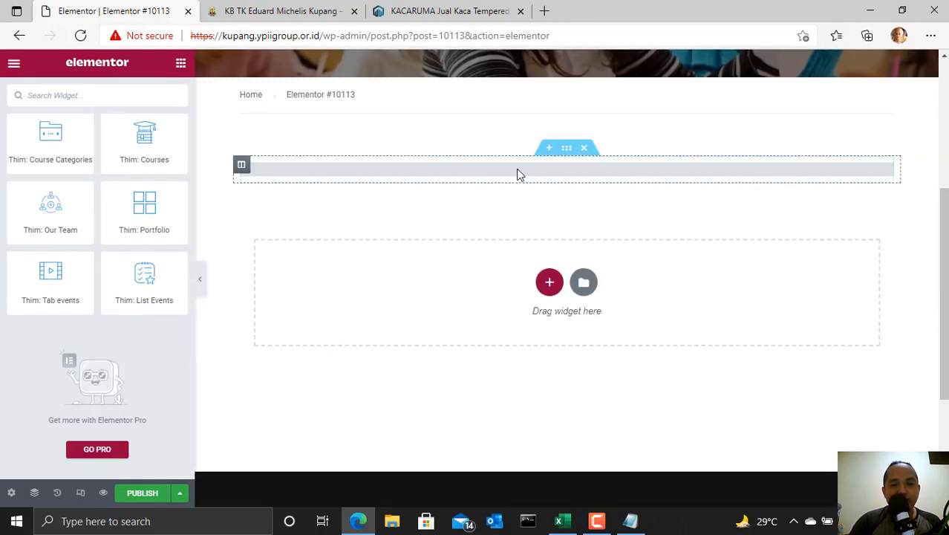
left_click(513, 179)
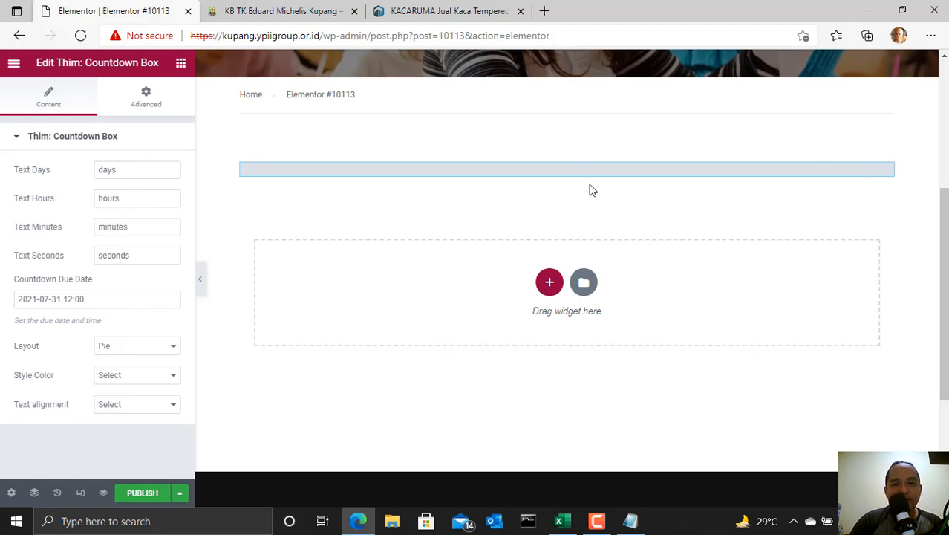
key("Delete")
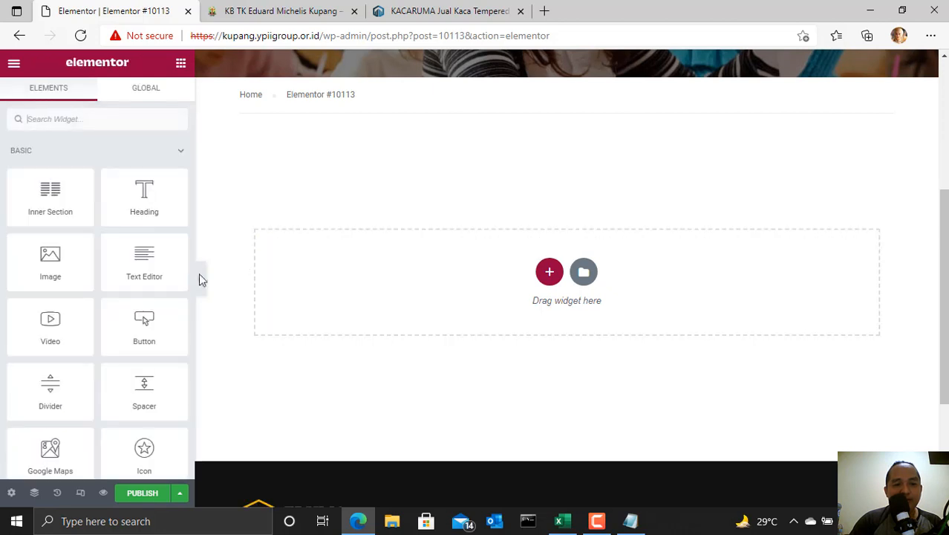
Step: Locate the Thim: Gallery Images widget, then switch to the KACARUMA website and examine its project photo gallery
scroll(79, 322, "down", 10)
scroll(90, 346, "down", 15)
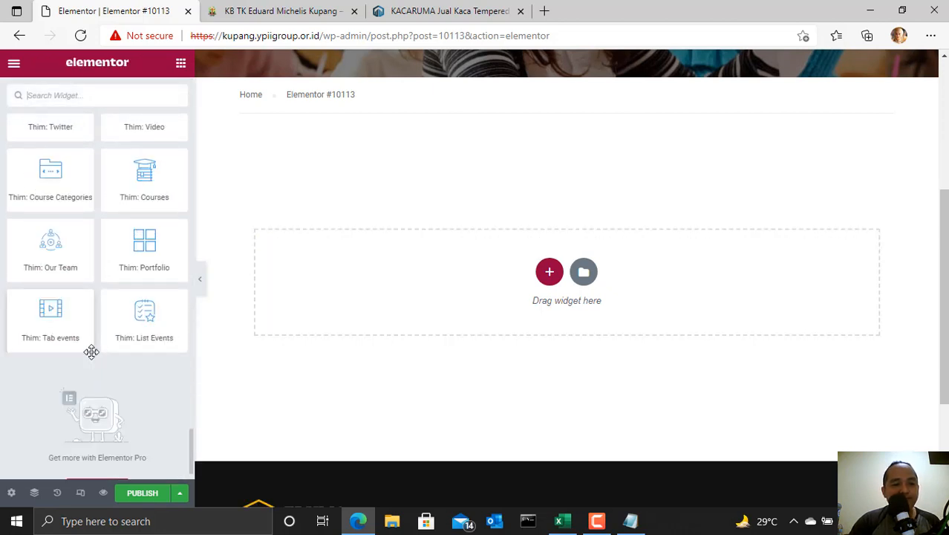
scroll(89, 355, "up", 4)
scroll(90, 354, "up", 4)
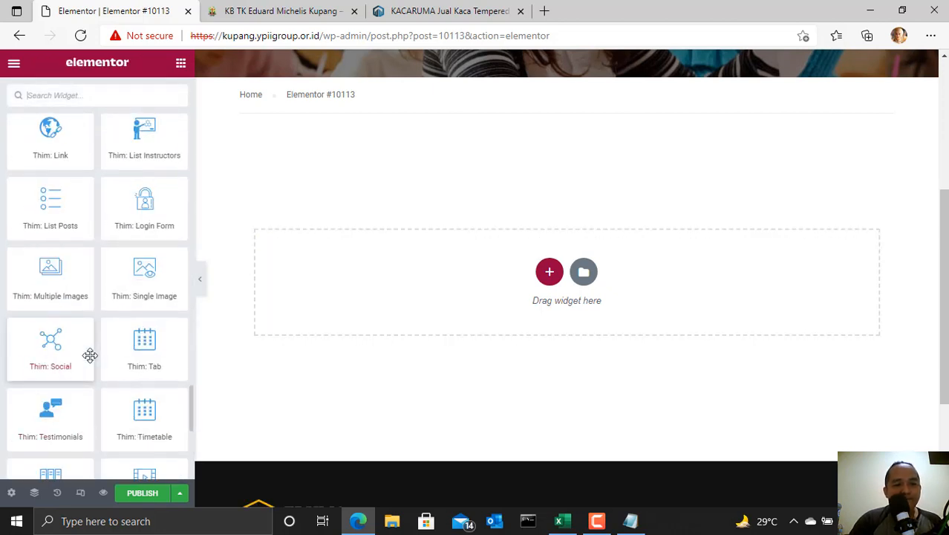
scroll(92, 238, "up", 4)
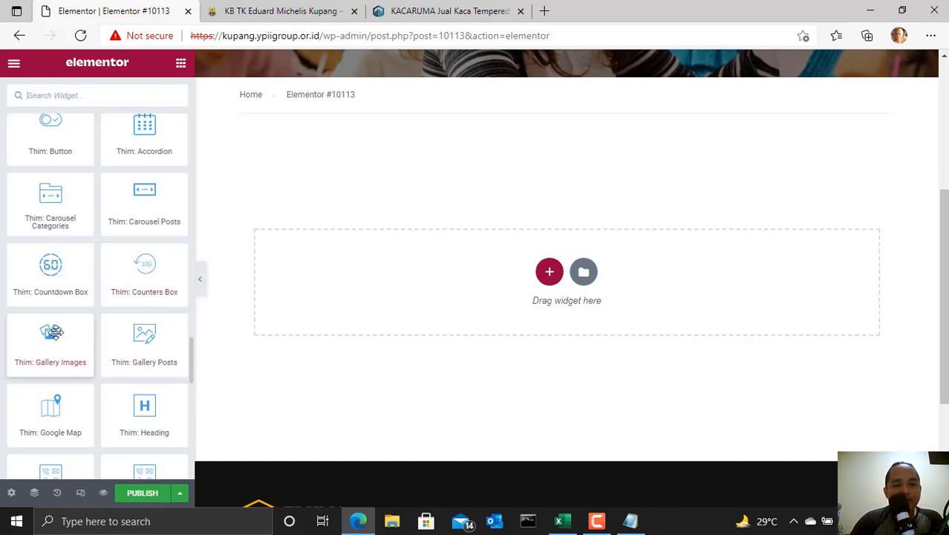
left_click(438, 15)
scroll(542, 245, "down", 3)
scroll(537, 253, "up", 15)
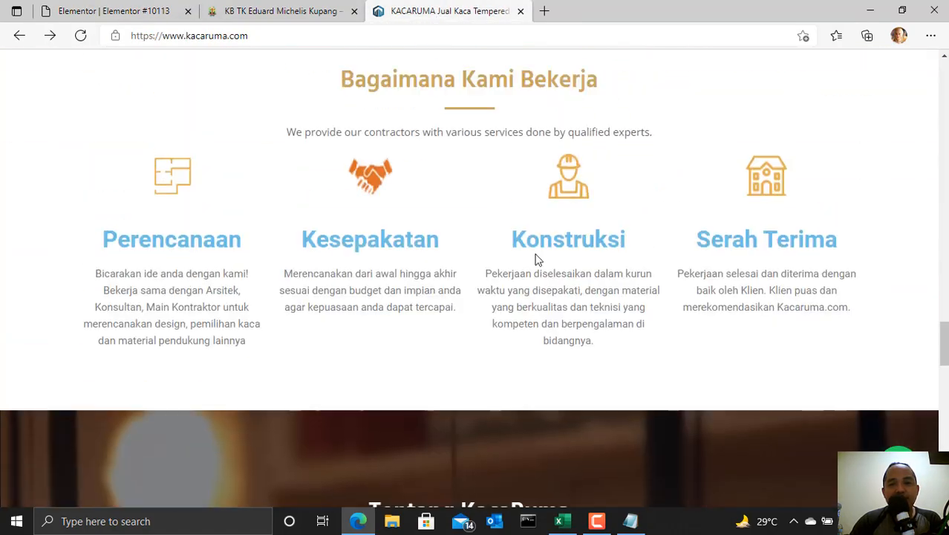
scroll(534, 262, "down", 5)
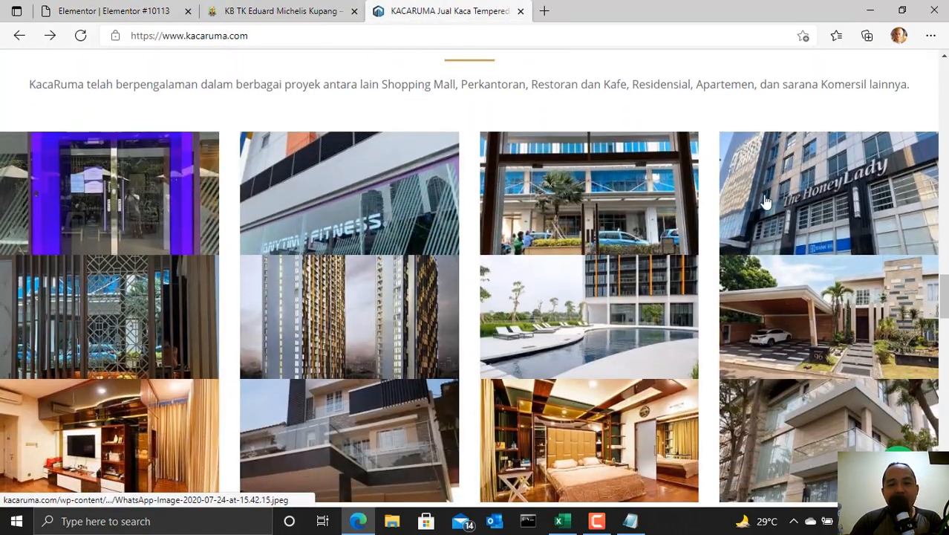
Step: Return to the Elementor editor, place a Thim: Social widget in the empty drop area and open its title for editing
left_click(167, 11)
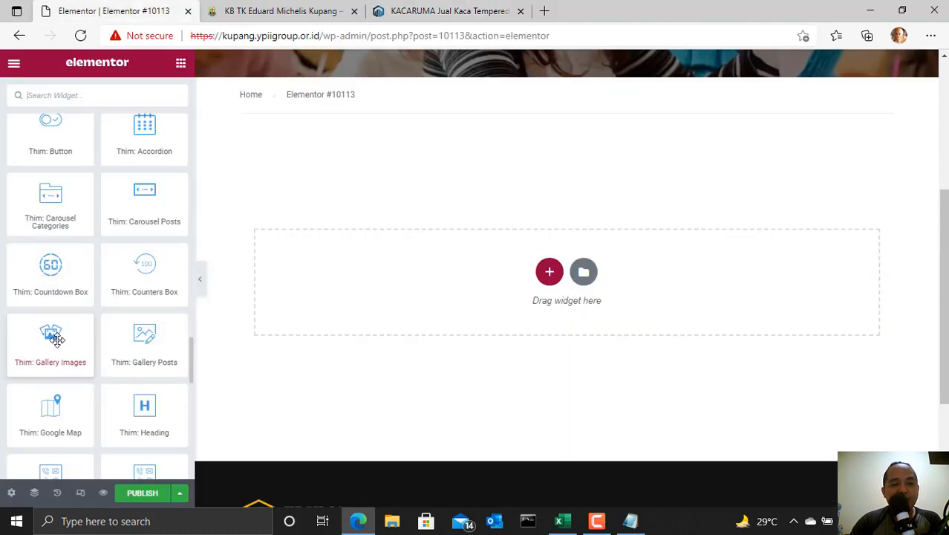
scroll(48, 405, "down", 1)
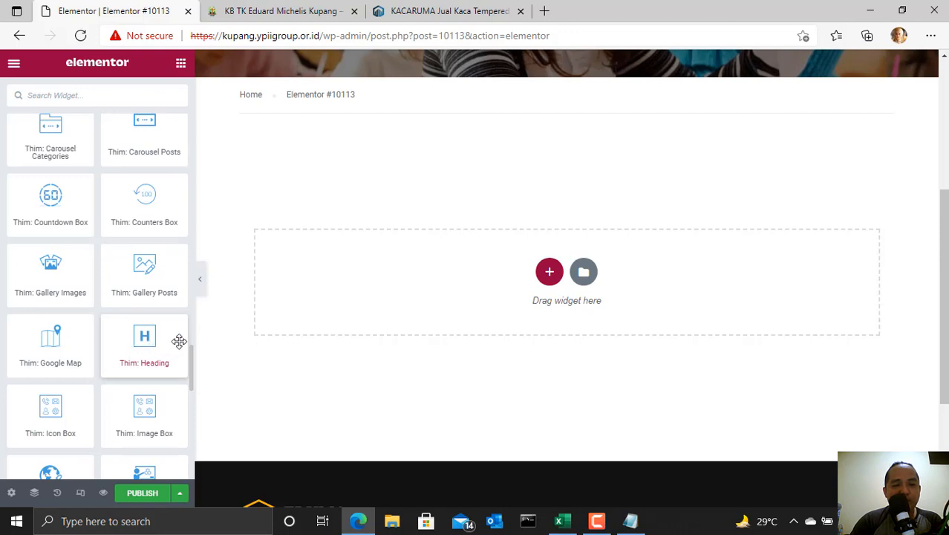
scroll(147, 344, "down", 3)
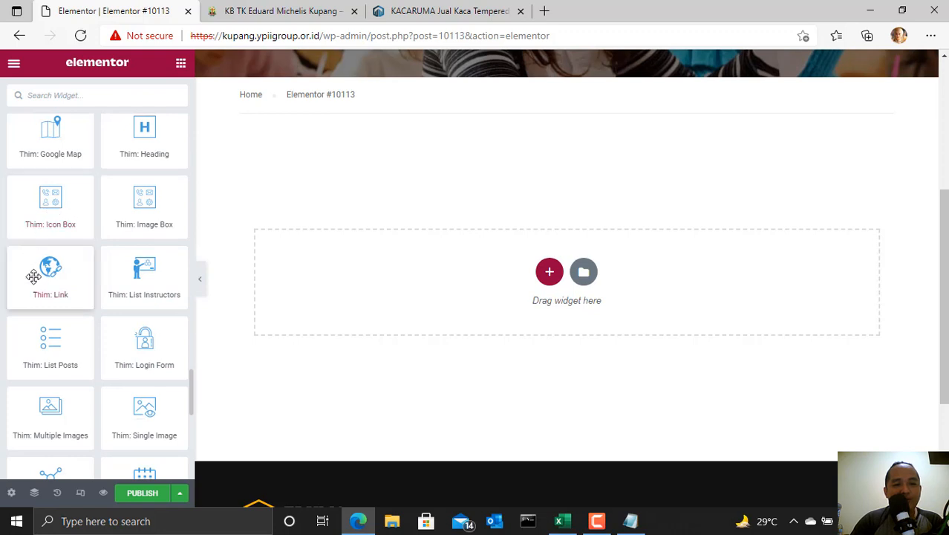
scroll(146, 335, "down", 1)
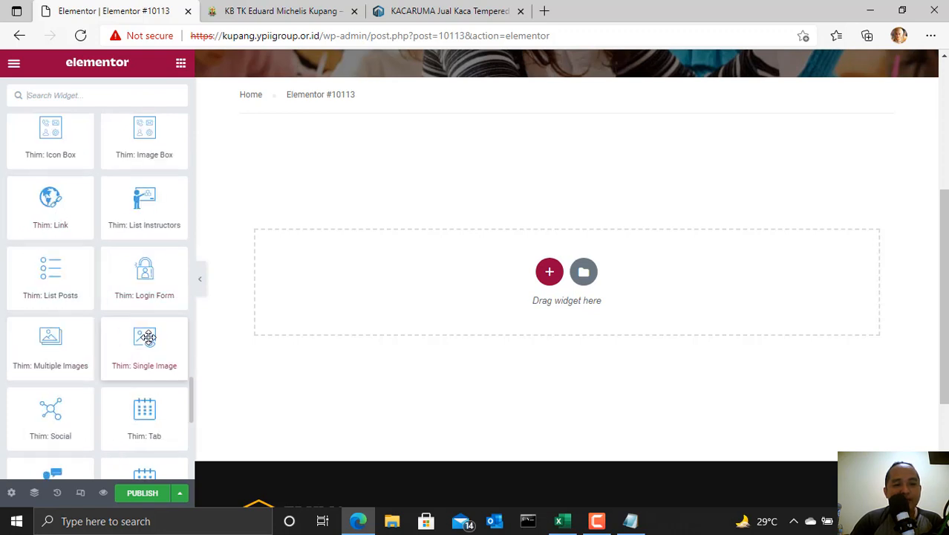
scroll(147, 338, "down", 1)
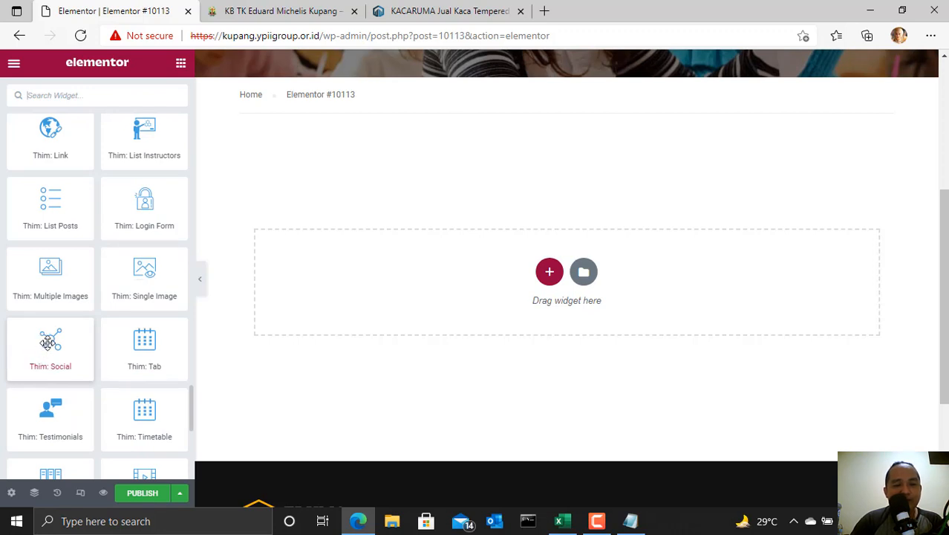
left_click_drag(48, 342, 515, 280)
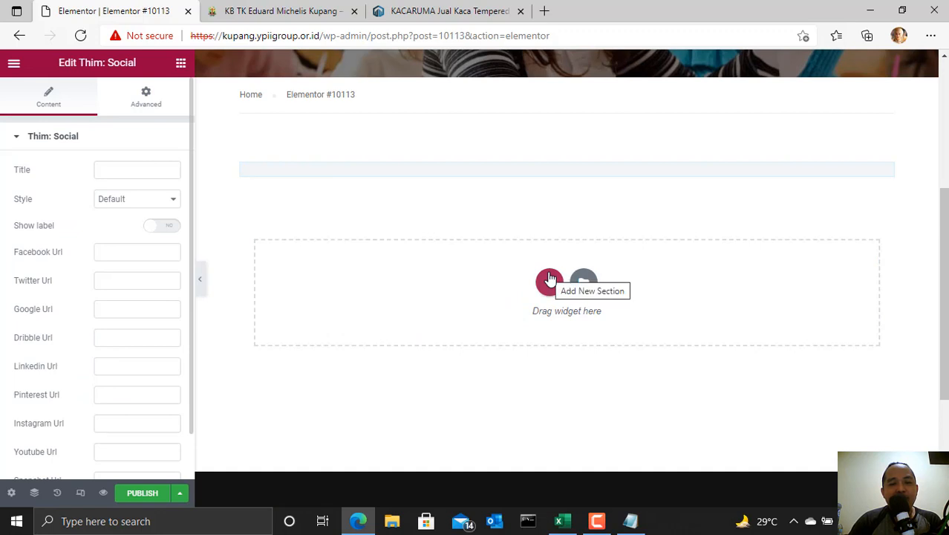
left_click(155, 168)
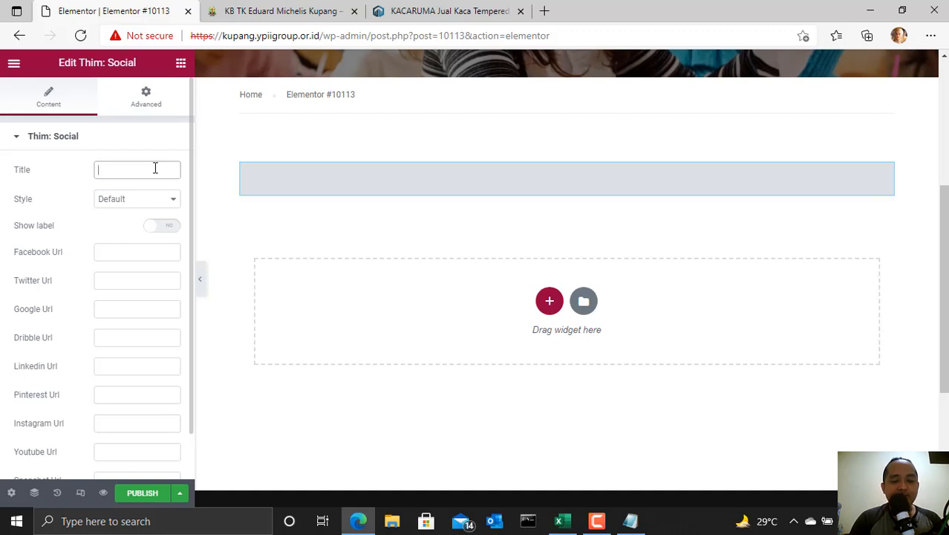
Step: Set the title of the Thim: Social widget to "Sosial Media"
type("Sosial Media")
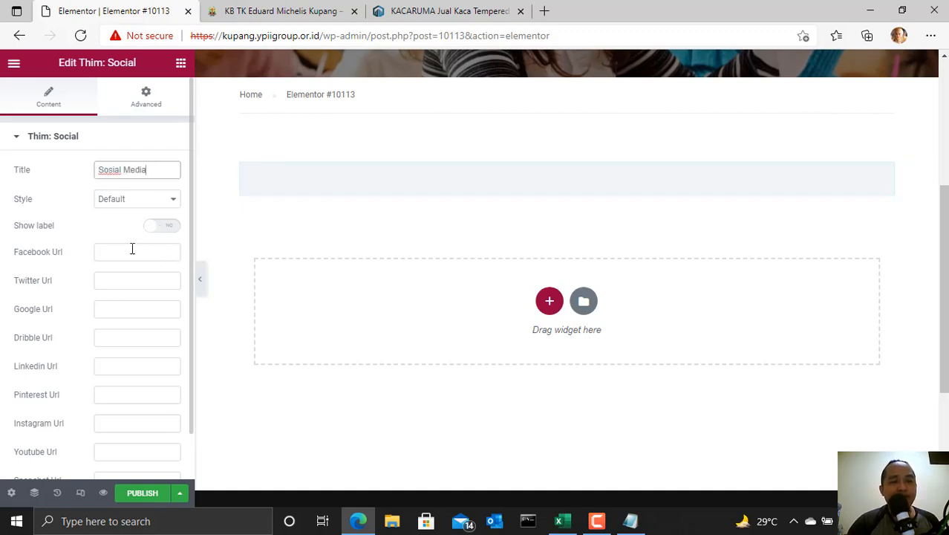
left_click(100, 231)
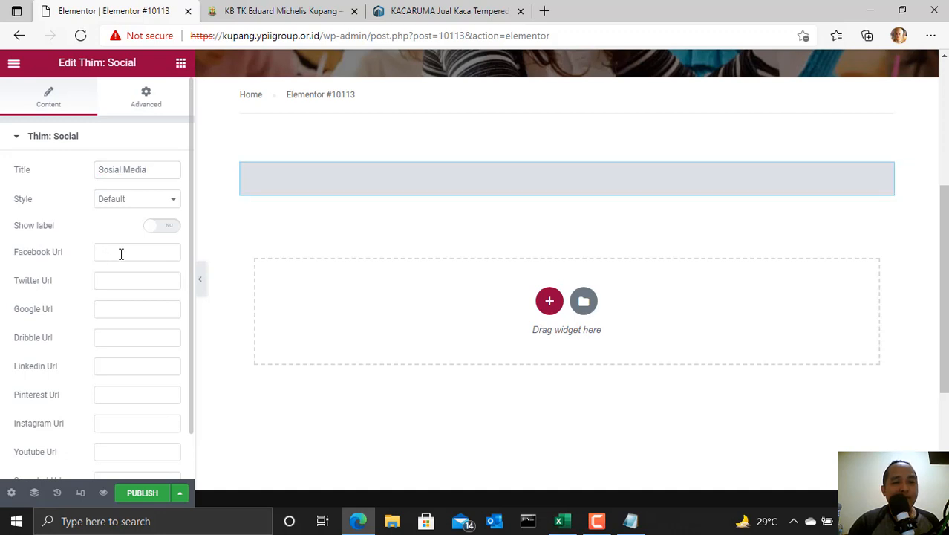
left_click(121, 254)
left_click(143, 280)
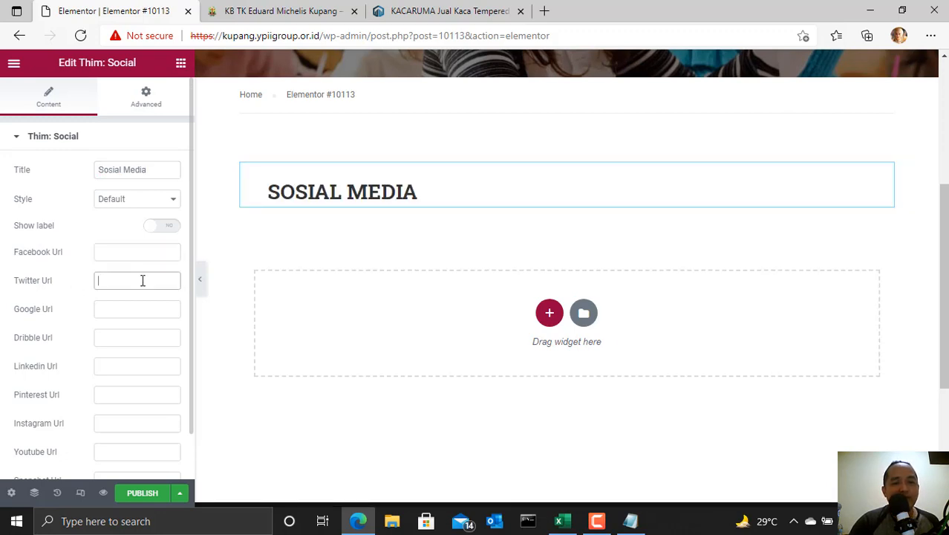
Step: Examine the Thim: Social widget's social network URL fields and its Link Target options
scroll(130, 334, "down", 1)
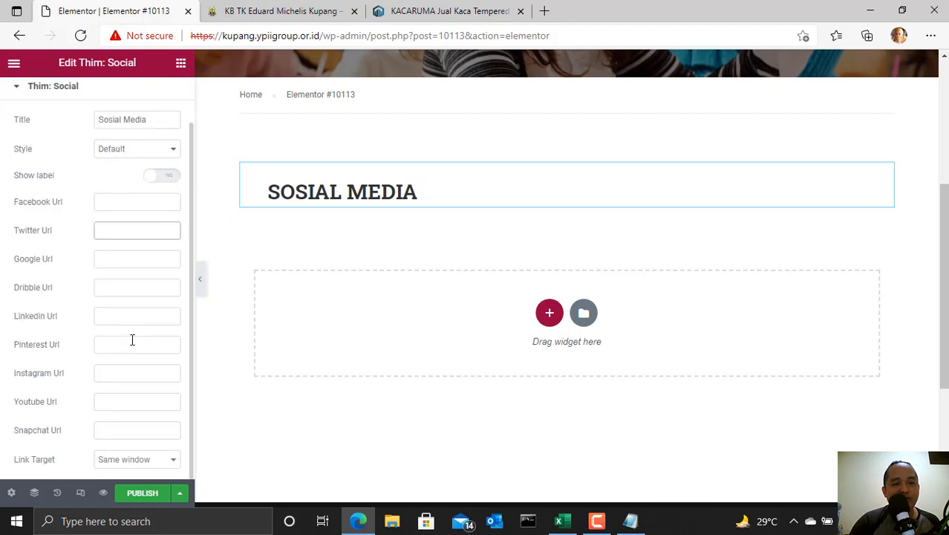
left_click(114, 401)
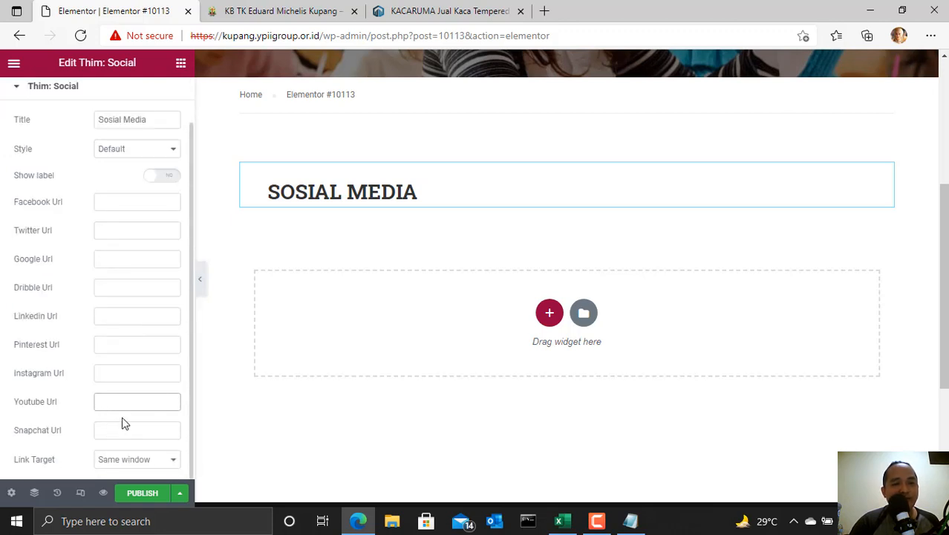
left_click(172, 458)
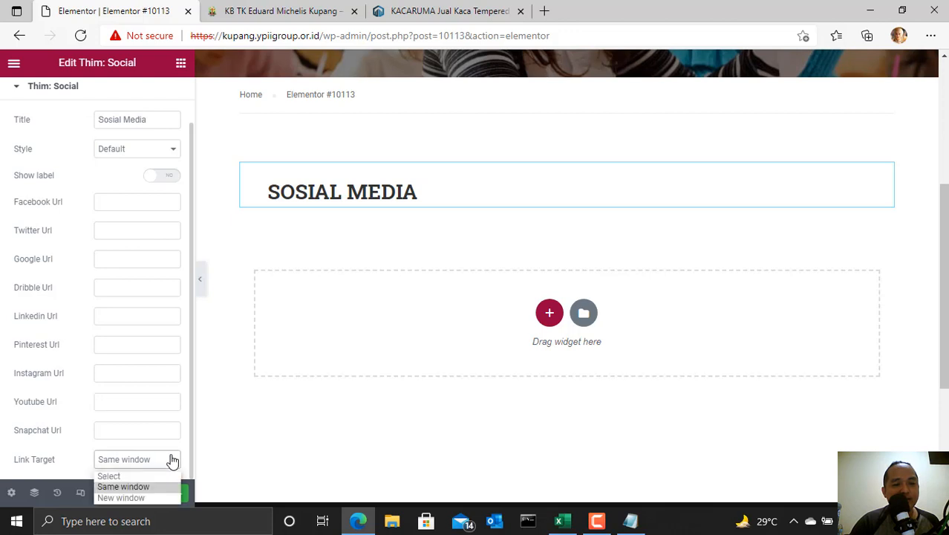
left_click(171, 459)
left_click(111, 373)
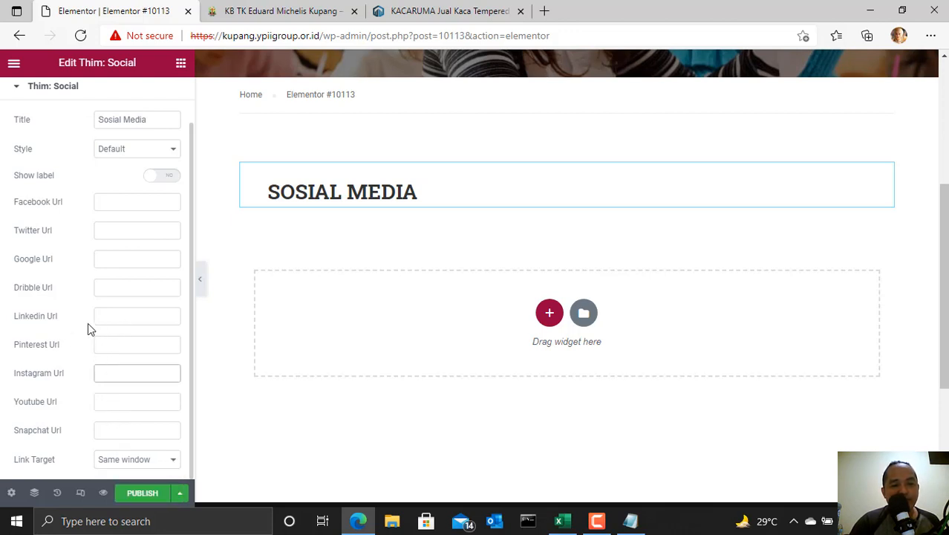
left_click(122, 312)
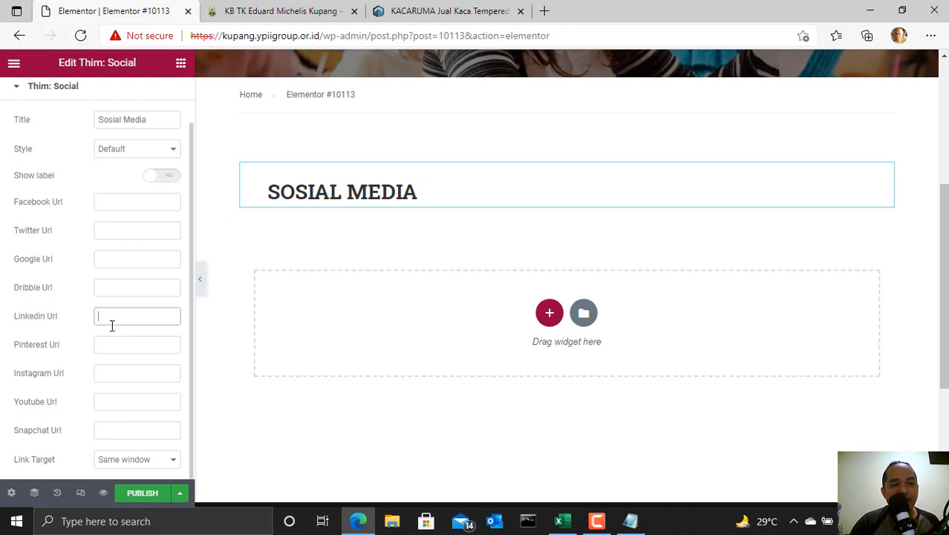
left_click(111, 349)
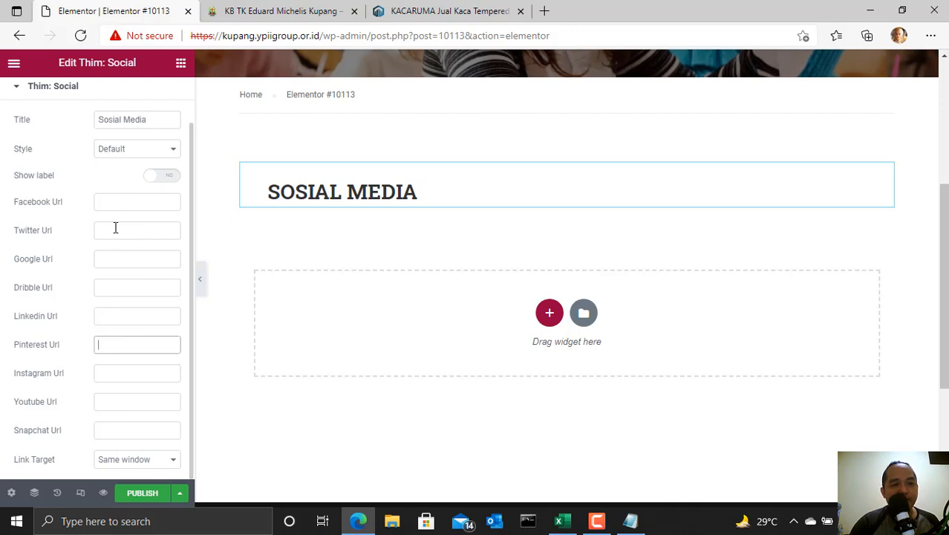
left_click(115, 228)
left_click(127, 404)
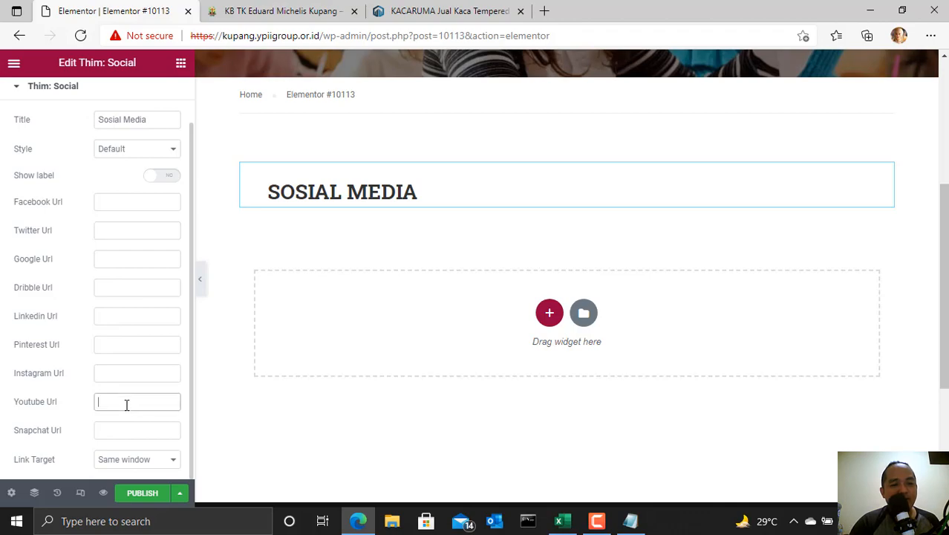
scroll(106, 231, "up", 1)
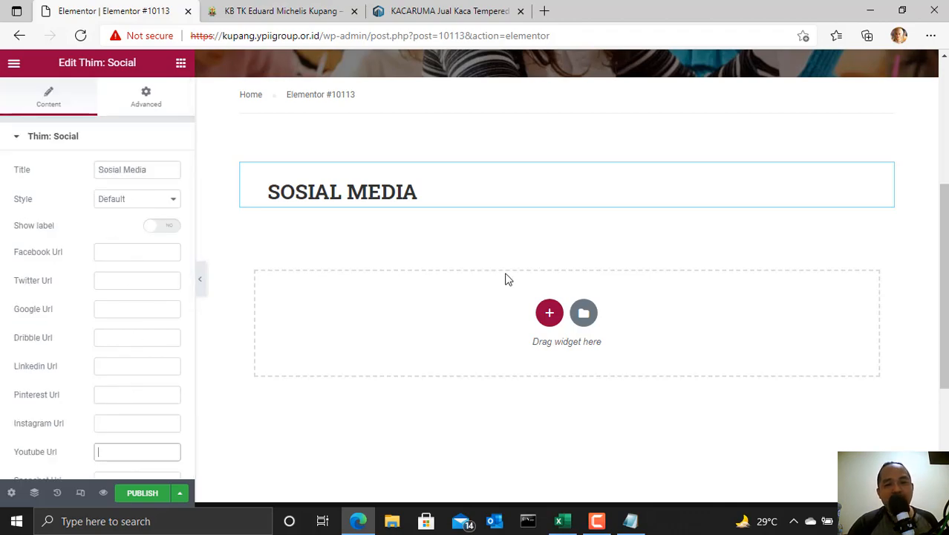
Step: Look over the KACARUMA website's home page, then return to the Elementor editor and delete the Thim: Social widget
left_click(456, 10)
scroll(652, 180, "down", 5)
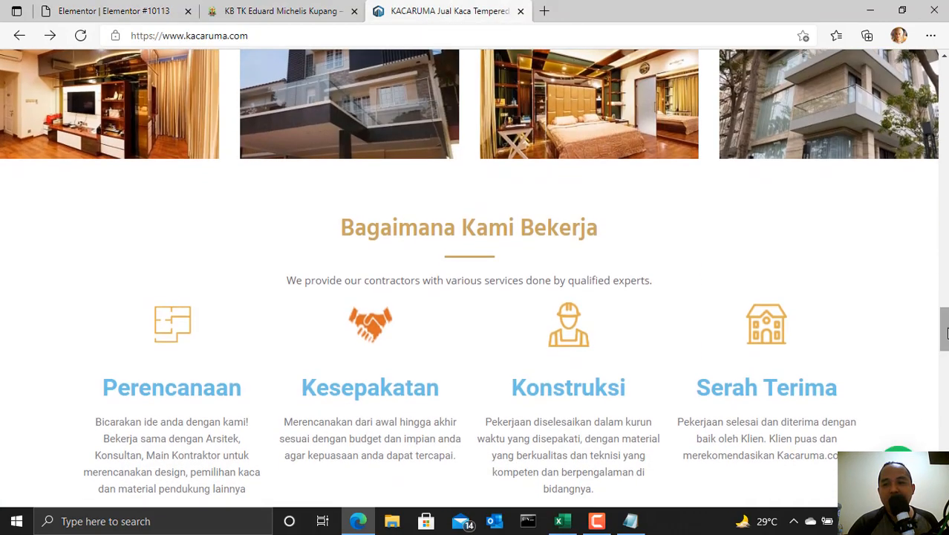
left_click_drag(946, 344, 947, 59)
left_click(113, 10)
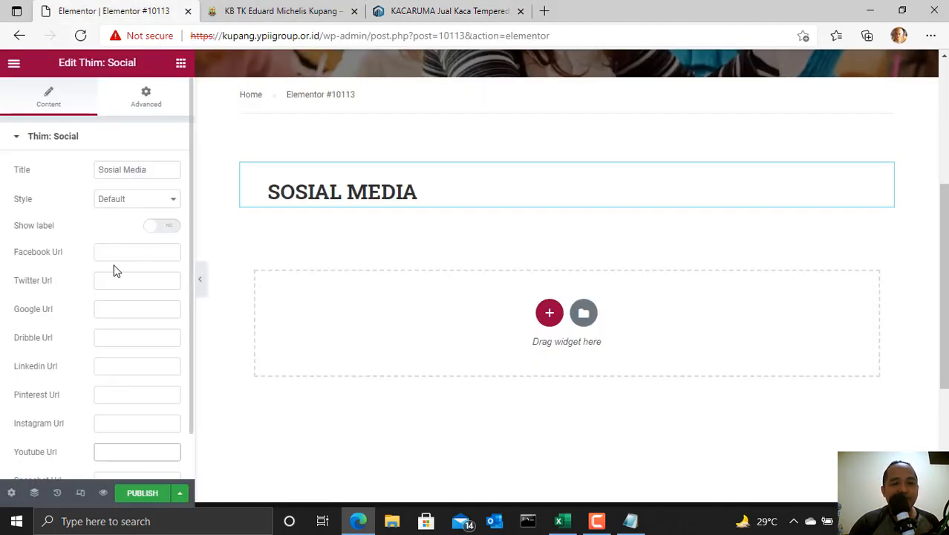
scroll(141, 349, "down", 1)
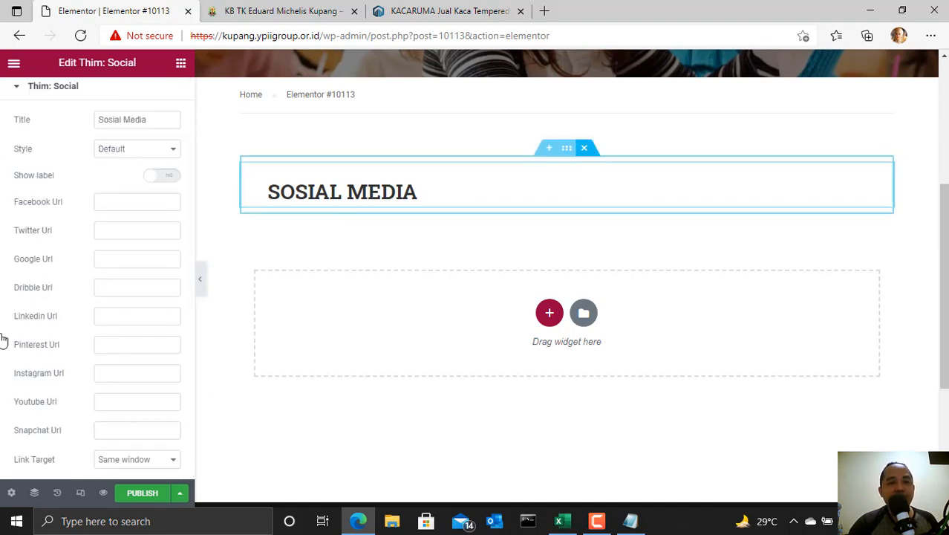
key("Delete")
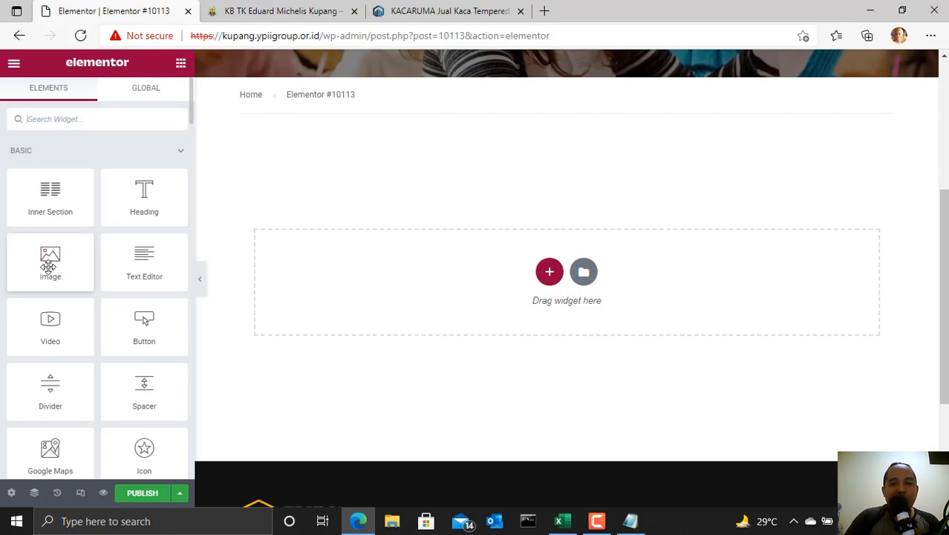
Step: Browse the Elementor widget list from the Basic widgets down to the Thim shortcodes and back
scroll(80, 285, "down", 15)
scroll(81, 327, "down", 20)
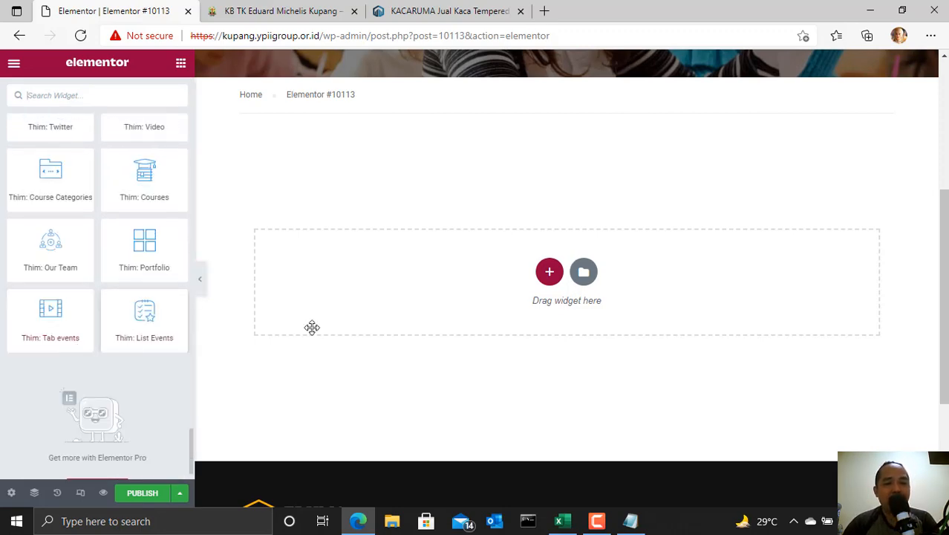
scroll(312, 327, "up", 5)
scroll(93, 291, "up", 6)
scroll(92, 290, "up", 15)
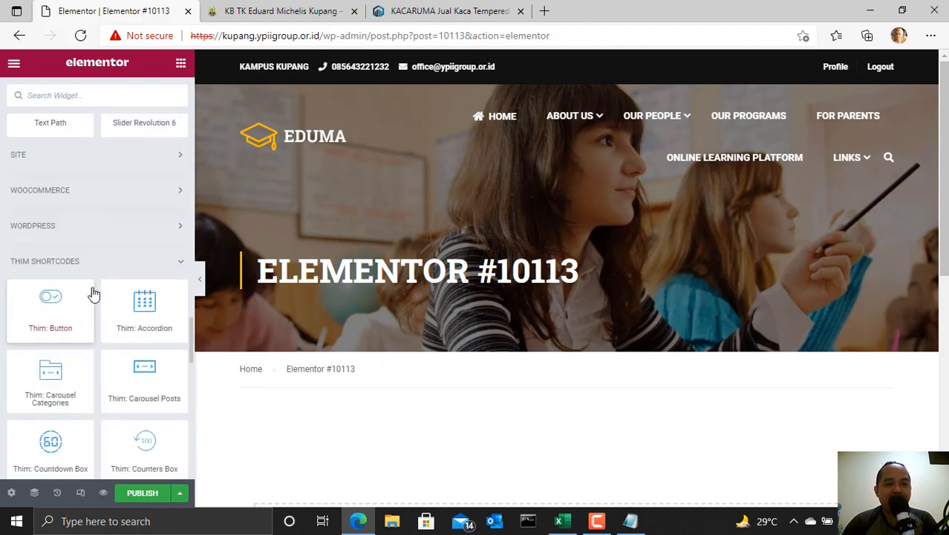
scroll(520, 323, "down", 5)
scroll(621, 294, "up", 4)
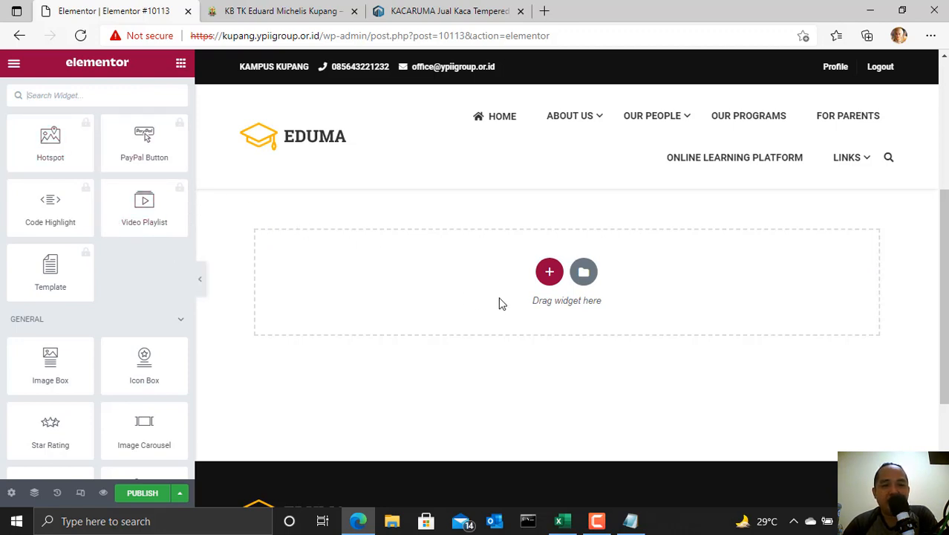
scroll(79, 265, "up", 8)
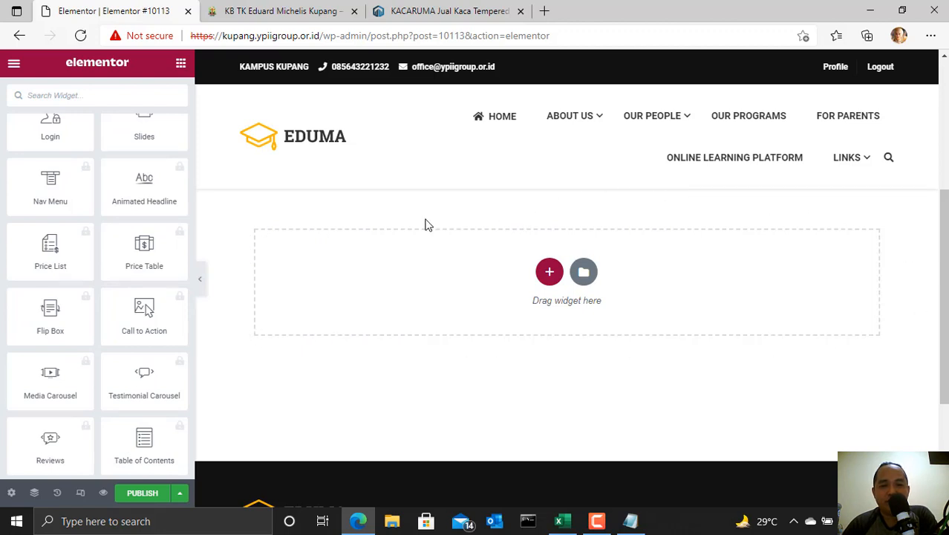
scroll(124, 262, "up", 5)
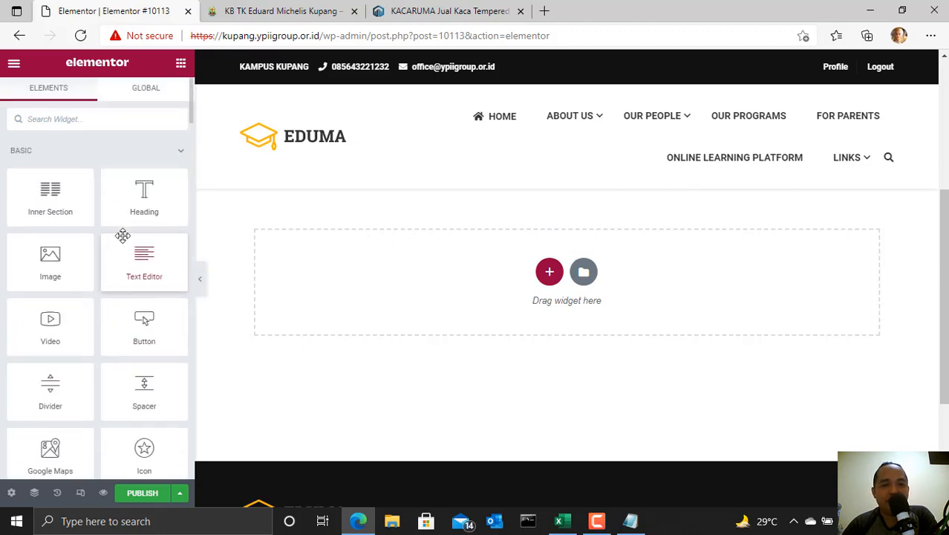
Step: Place a basic Heading widget in the empty drop area and check its title text on the page
left_click_drag(144, 195, 515, 301)
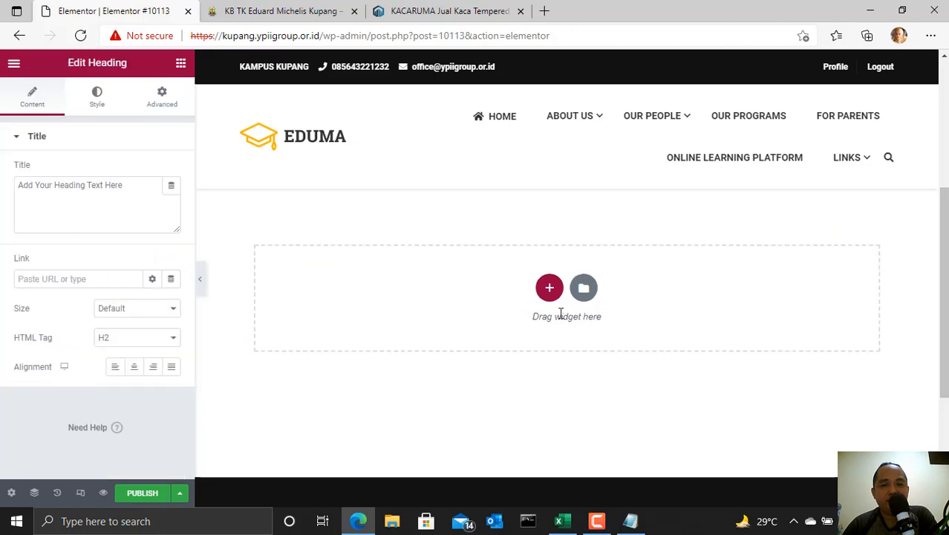
left_click(69, 201)
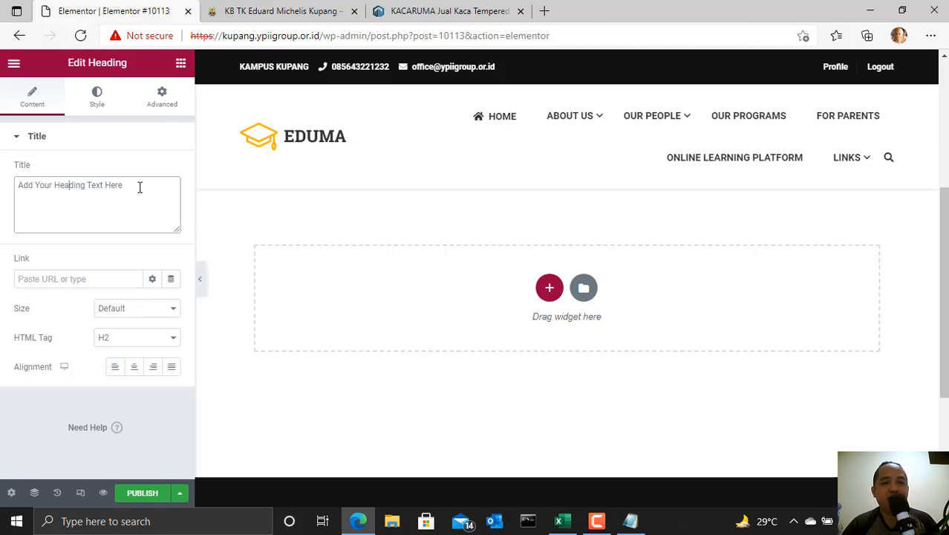
scroll(520, 301, "up", 4)
scroll(532, 309, "down", 4)
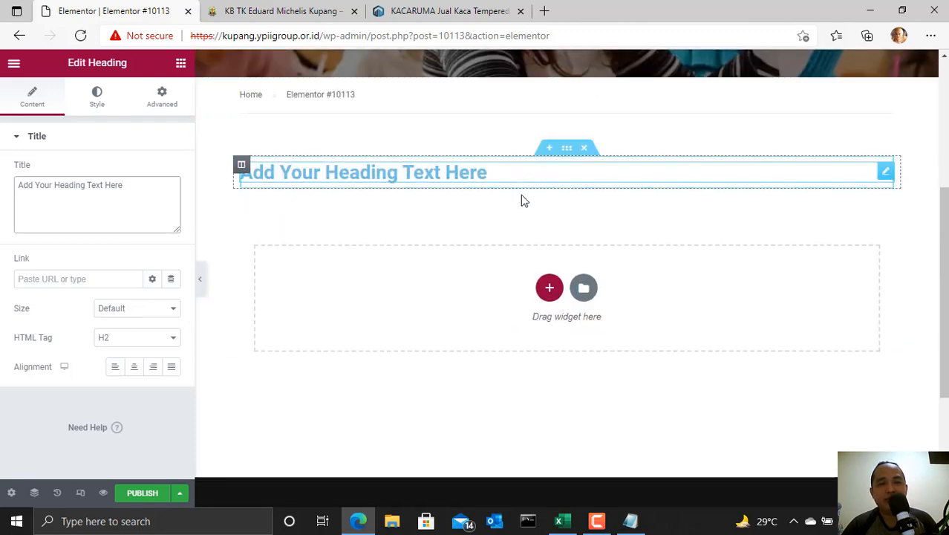
Step: Add a second basic Heading widget below the first, then delete both Heading sections
left_click(14, 66)
left_click(13, 72)
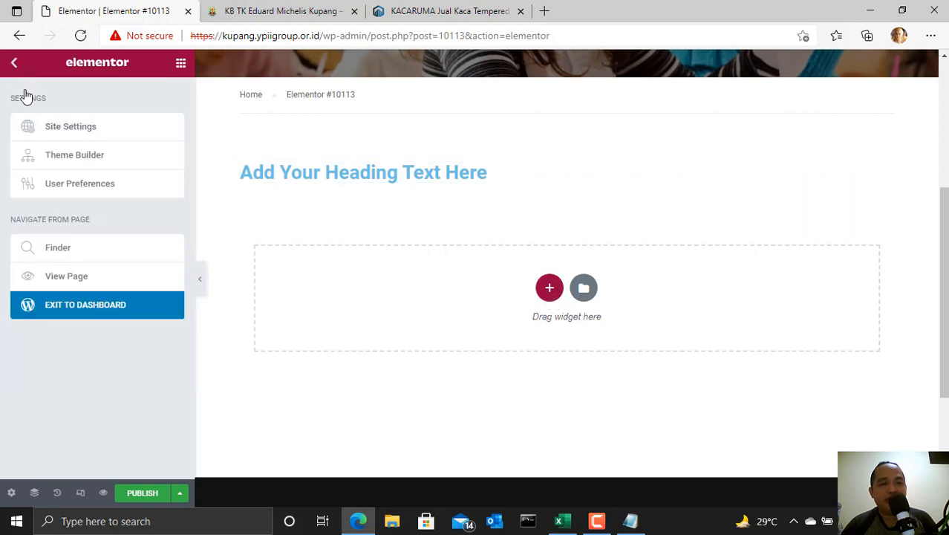
left_click_drag(371, 236, 549, 286)
left_click_drag(490, 216, 392, 233)
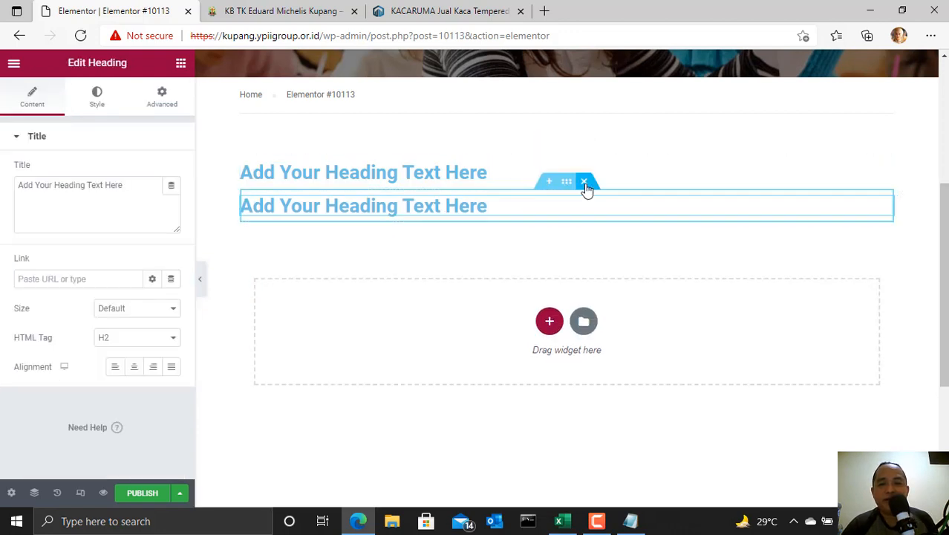
left_click(584, 182)
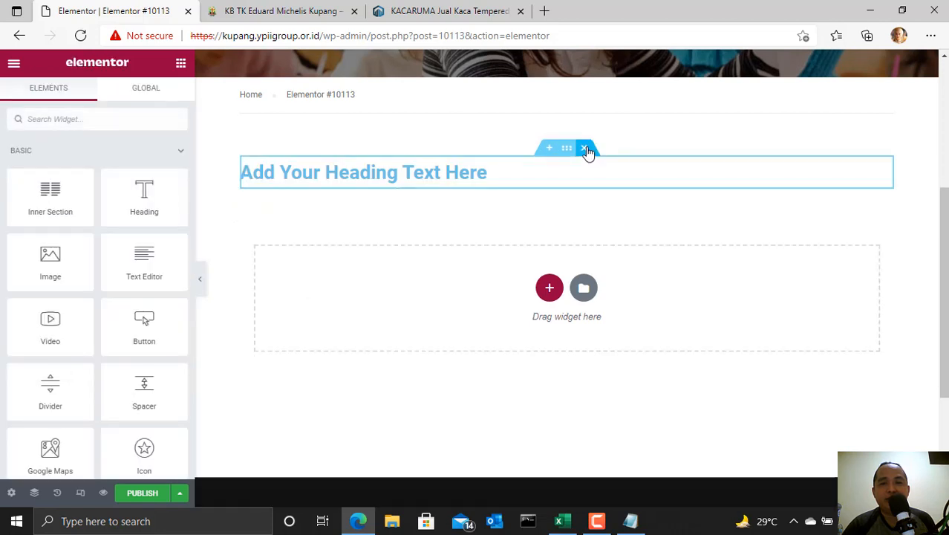
left_click(587, 148)
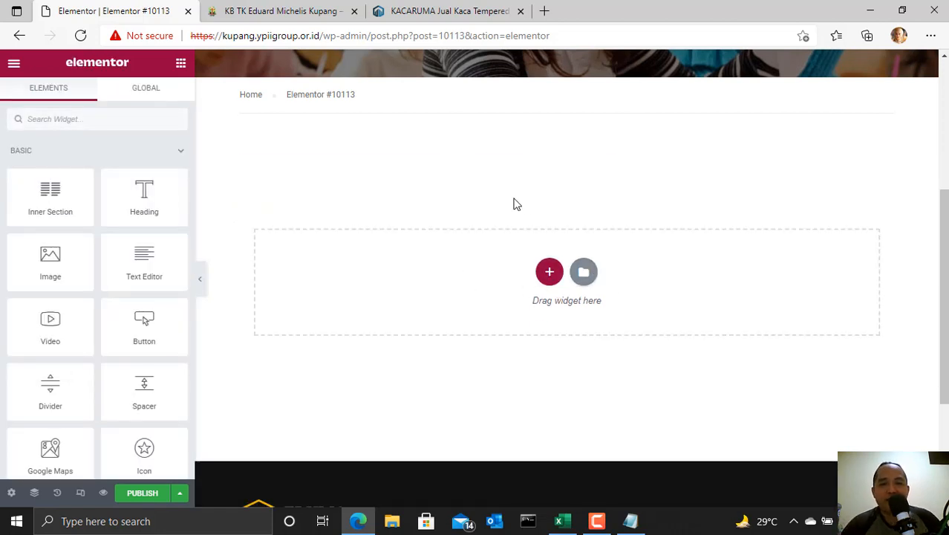
Step: Examine the KACARUMA website's image layout, then return to the Elementor editor and view the available section structures
left_click(391, 9)
scroll(561, 230, "down", 10)
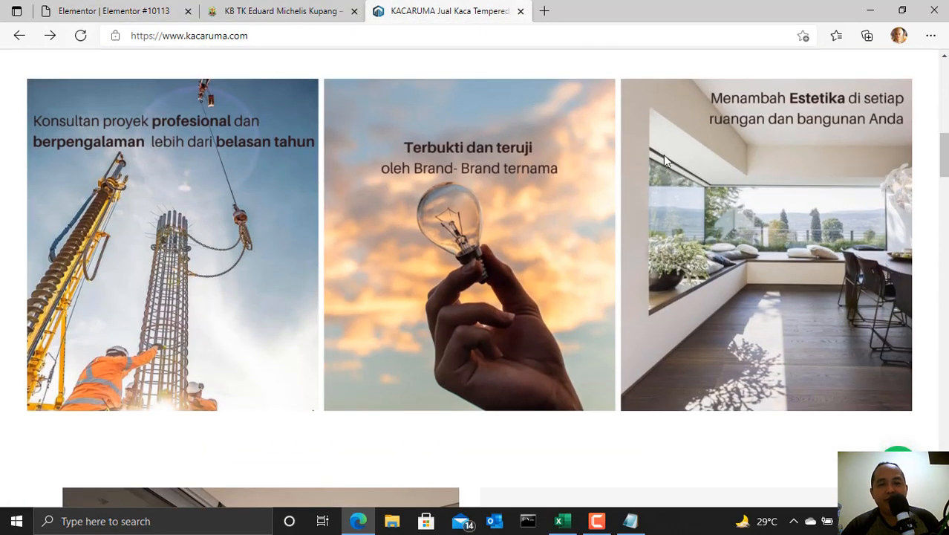
left_click(128, 8)
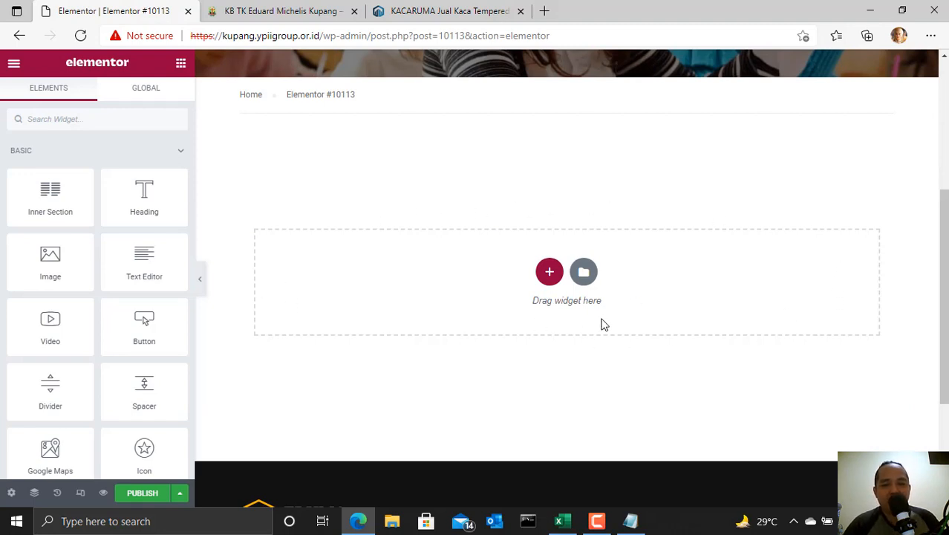
left_click(549, 273)
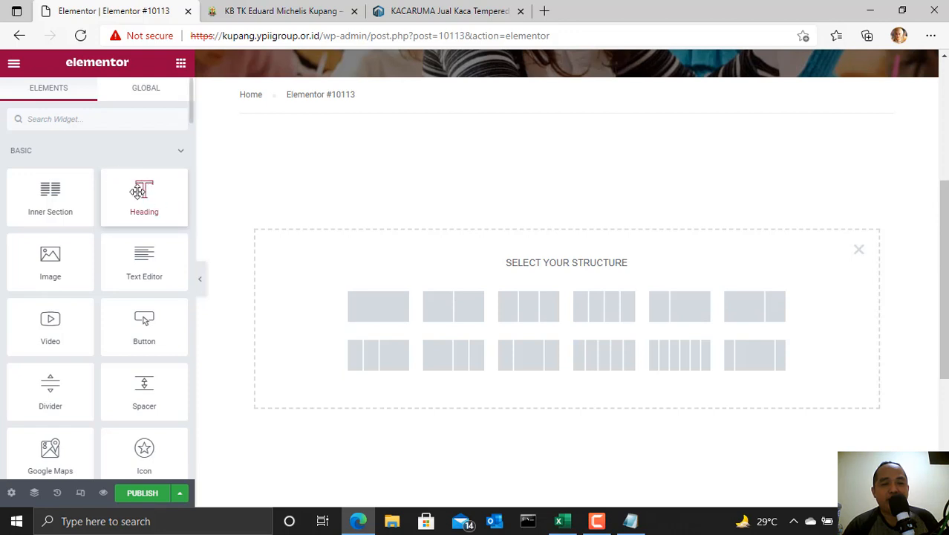
left_click(859, 251)
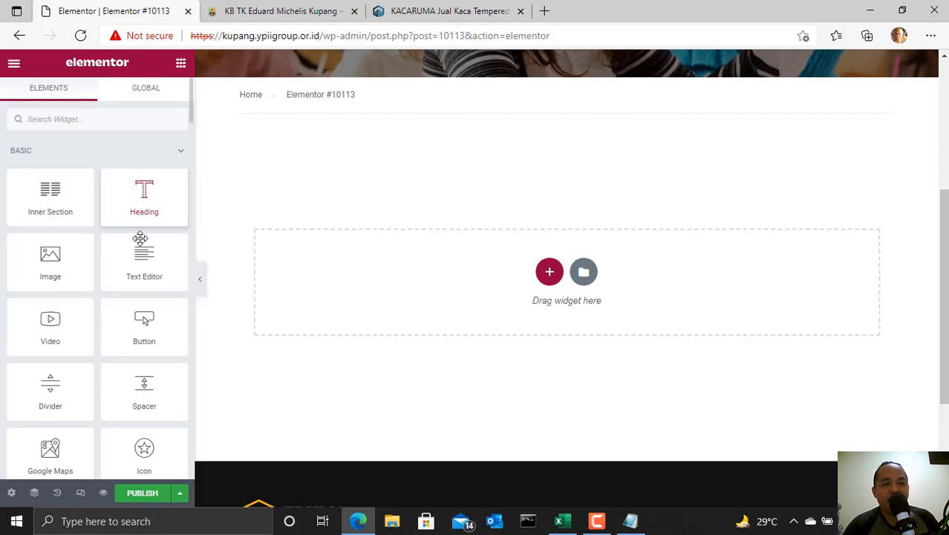
Step: Place a Thim: Heading widget in the empty drop area and set its title to "SEJARAH SEKOLAH"
scroll(142, 293, "down", 20)
scroll(141, 297, "down", 7)
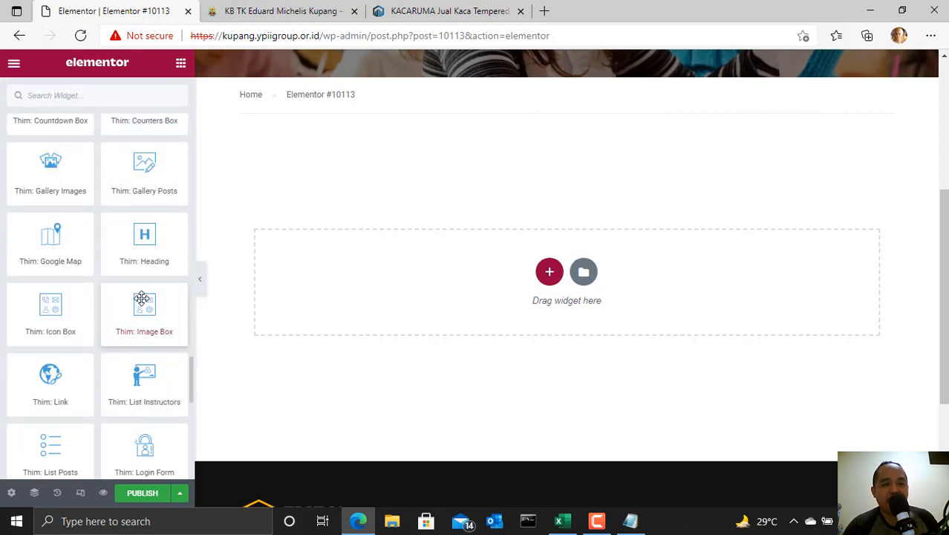
scroll(150, 309, "up", 2)
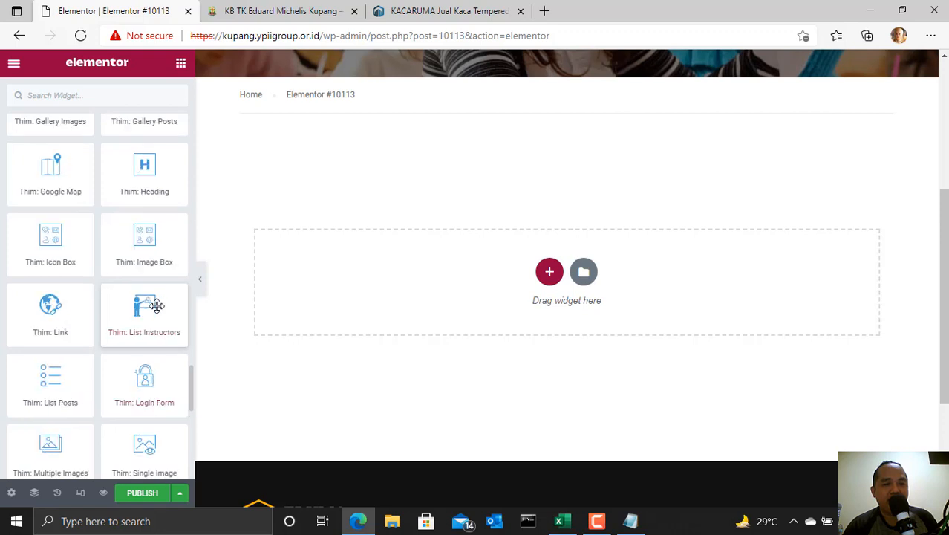
left_click_drag(148, 272, 546, 275)
left_click(84, 200)
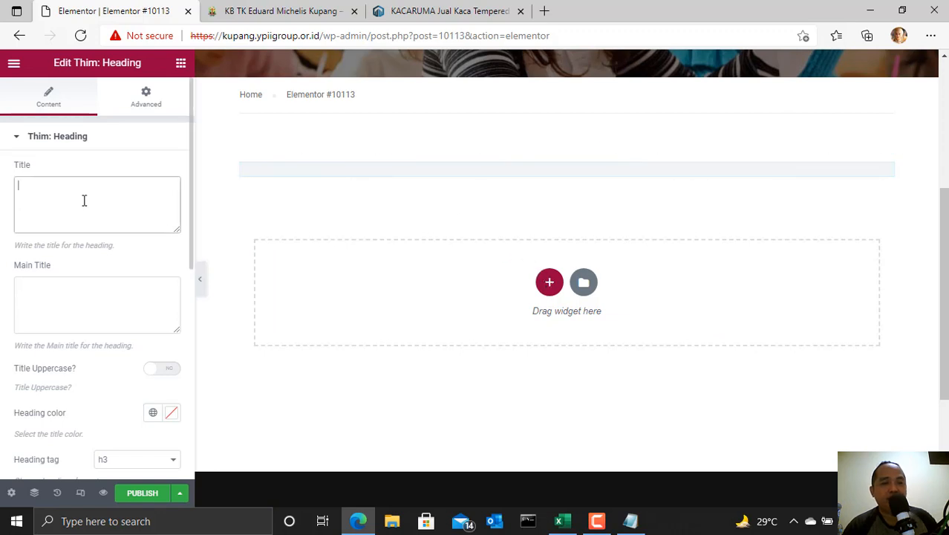
type("SEJARAH SEKOLAH")
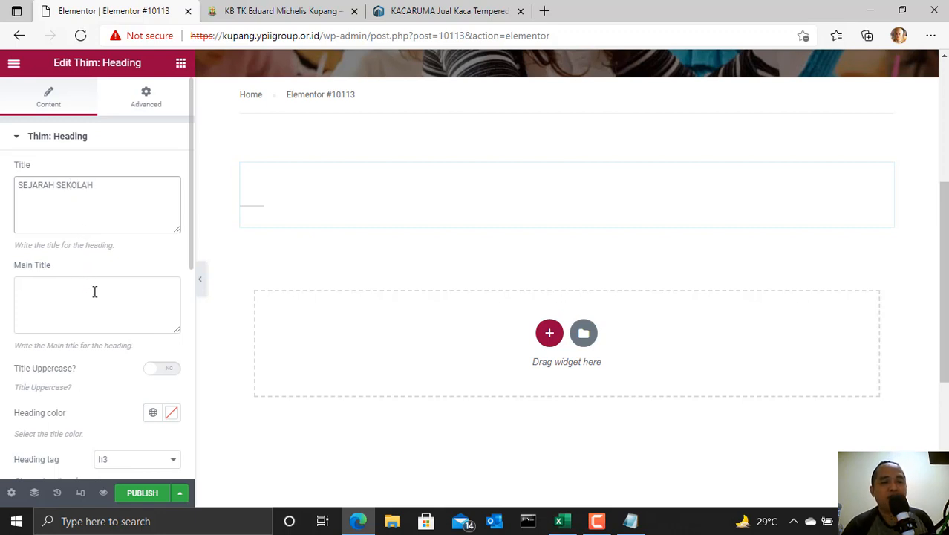
Step: Set the Thim: Heading's main title to "SD KUPANG" and reopen the heading's settings
left_click(94, 291)
type("SD KUPANG")
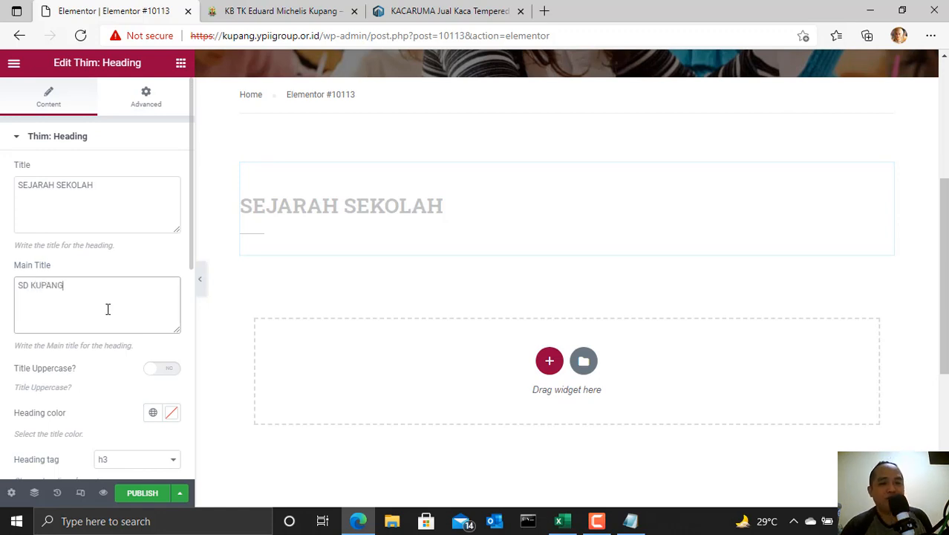
left_click(223, 317)
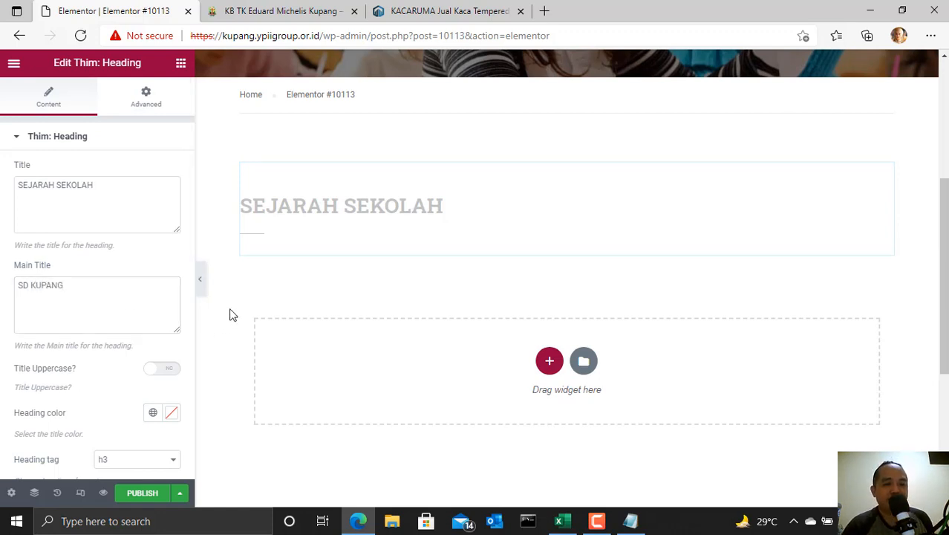
left_click(227, 313)
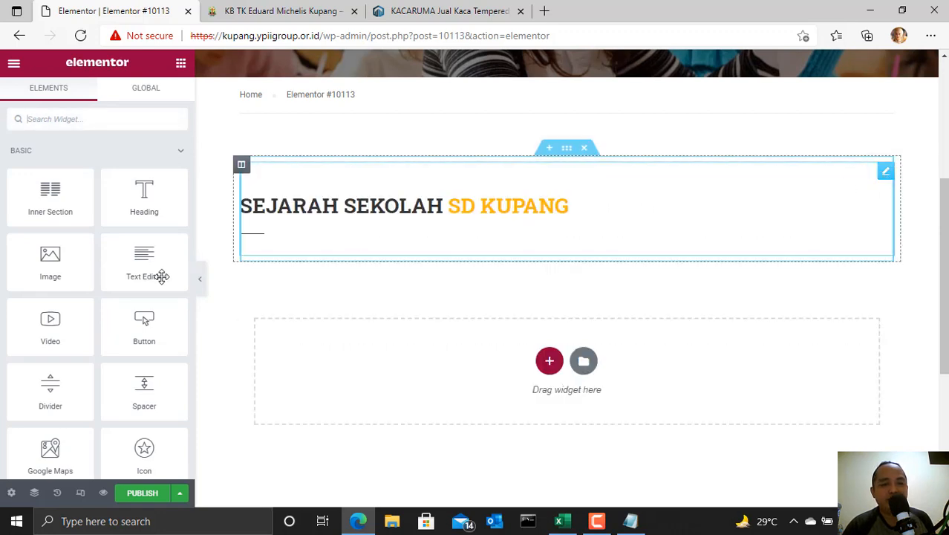
scroll(125, 290, "down", 10)
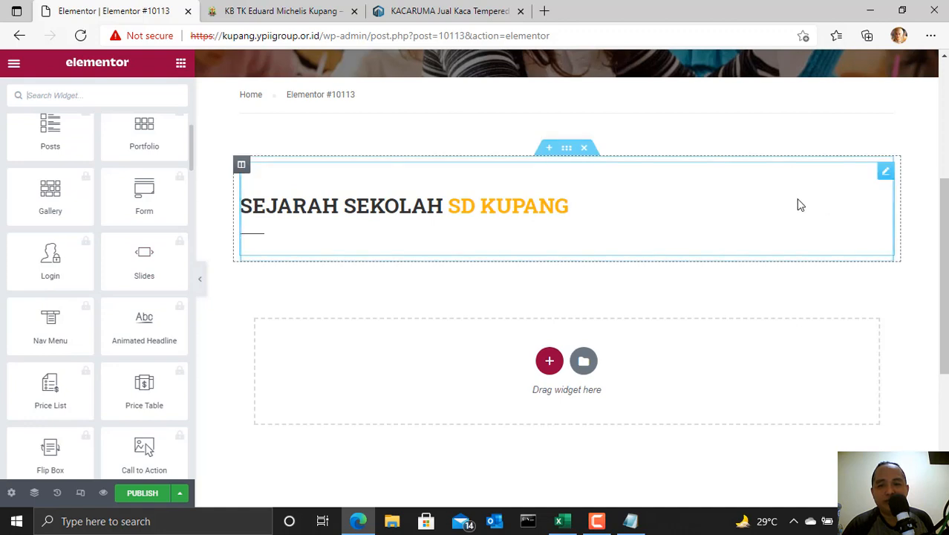
left_click(886, 175)
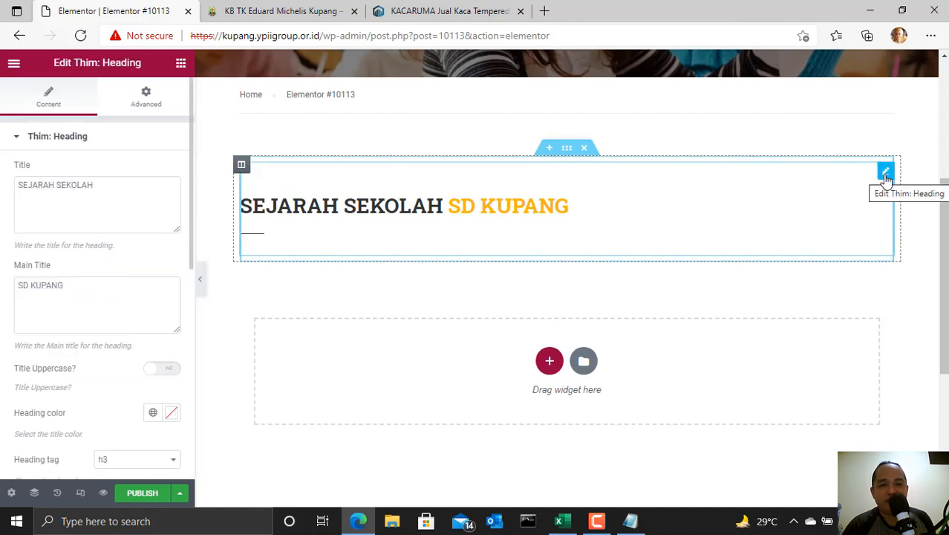
Step: Try the h4 and h2 heading tags on the heading, and return the tag to h3
scroll(82, 364, "down", 1)
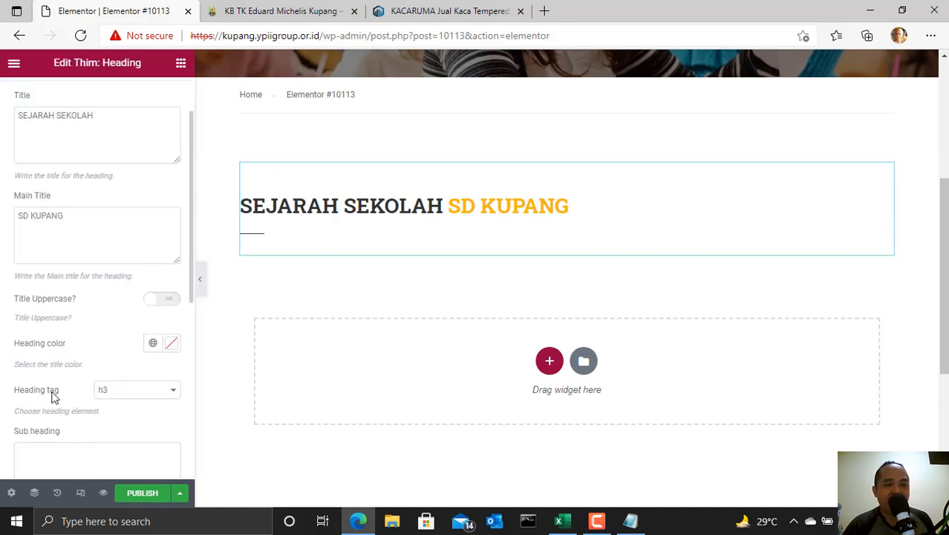
scroll(82, 364, "down", 1)
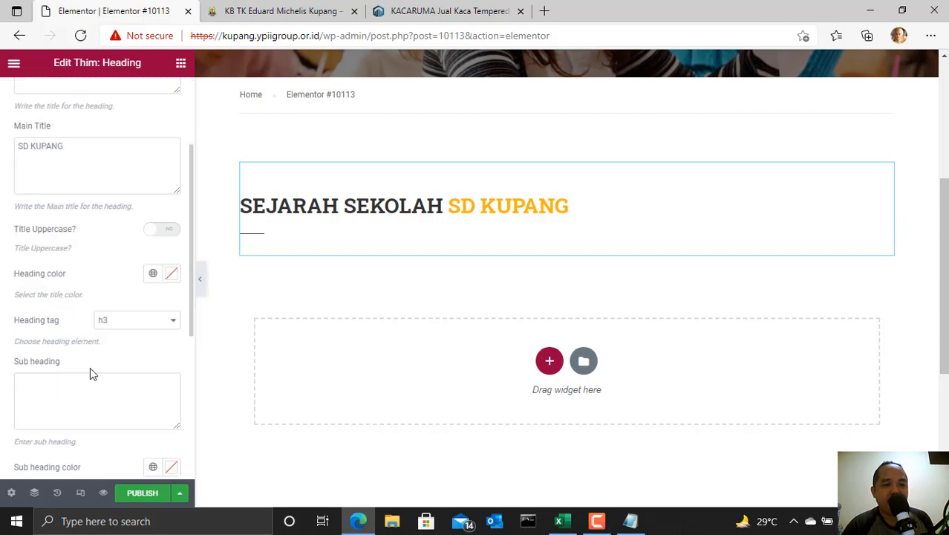
left_click(171, 320)
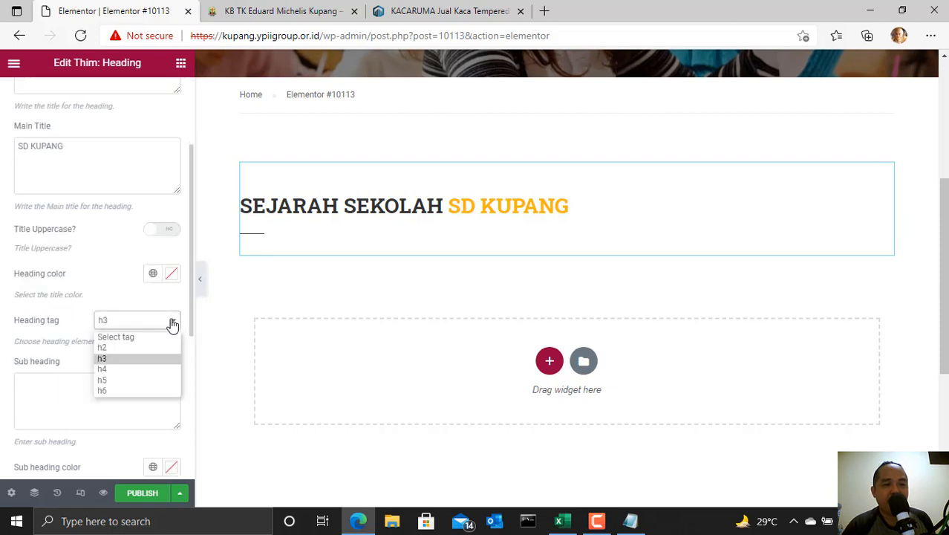
left_click(131, 370)
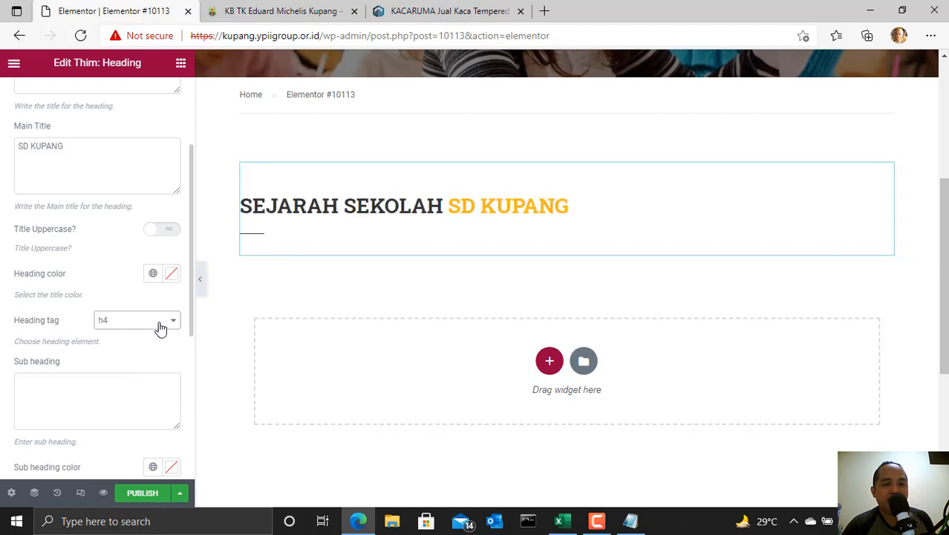
left_click(159, 327)
left_click(137, 348)
left_click(165, 323)
left_click(133, 358)
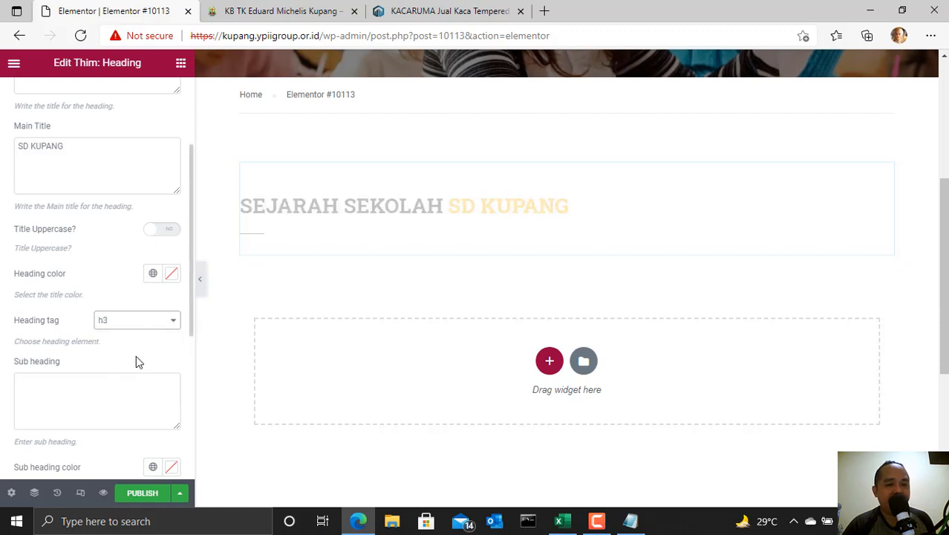
Step: Enter "Nusa tenggara timur" as the heading's sub heading
left_click(84, 392)
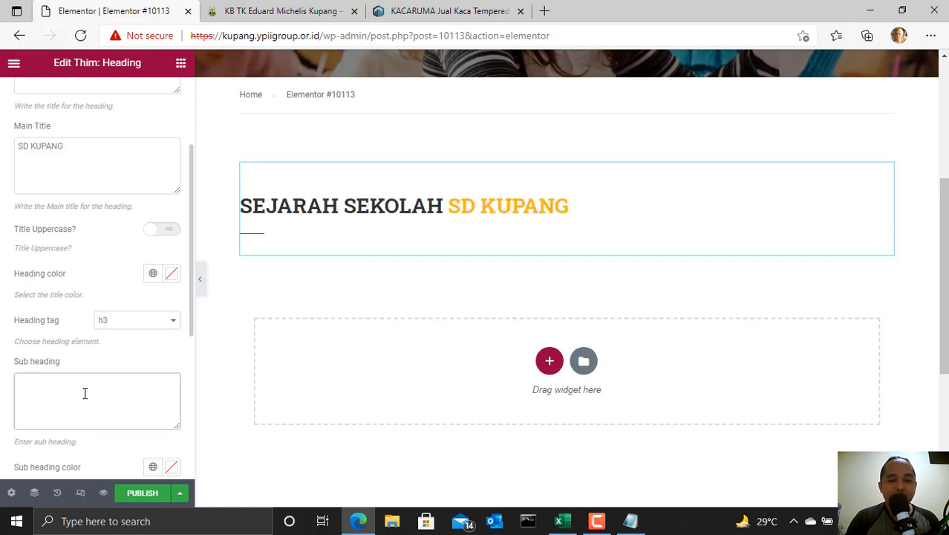
type("Nu")
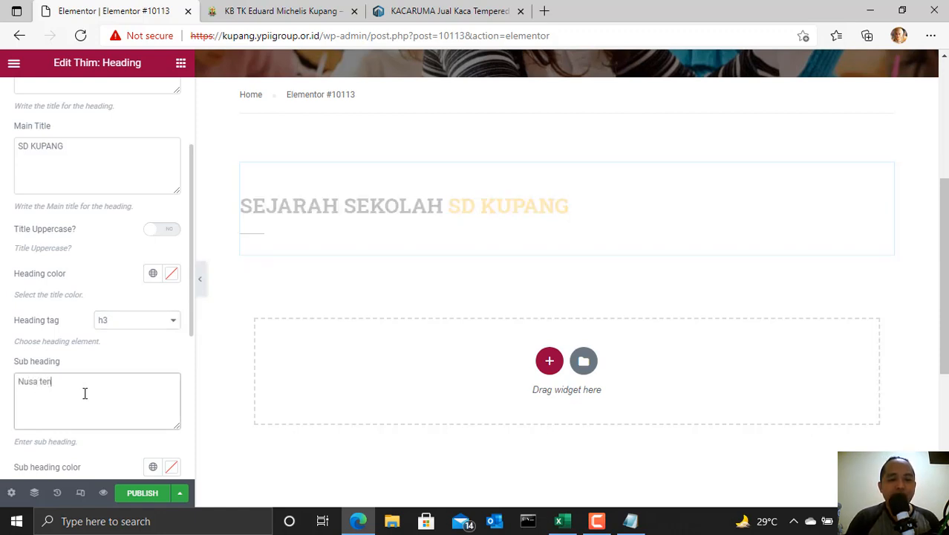
type("sa tenggara timur")
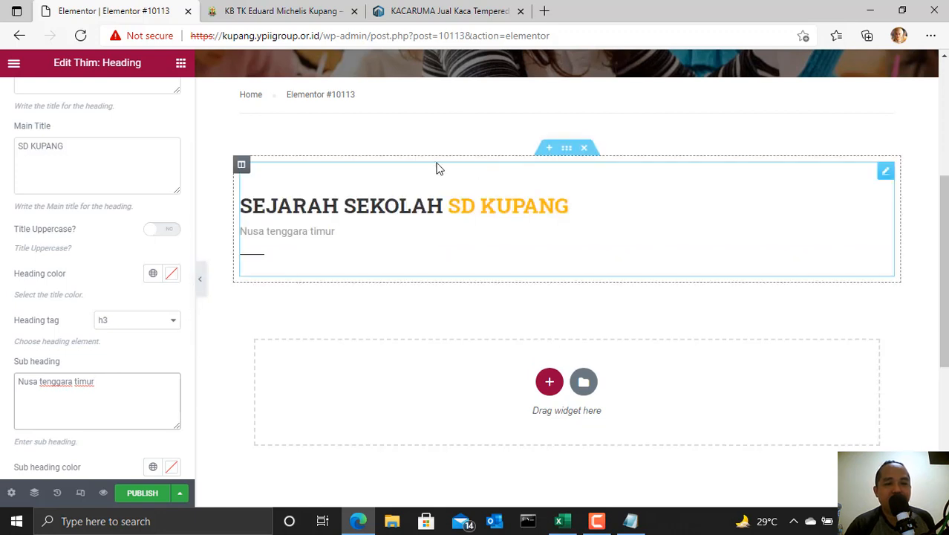
Step: View the sub heading color picker, and enable Clone Title and Show Separator for the heading
scroll(140, 372, "down", 2)
scroll(145, 312, "up", 4)
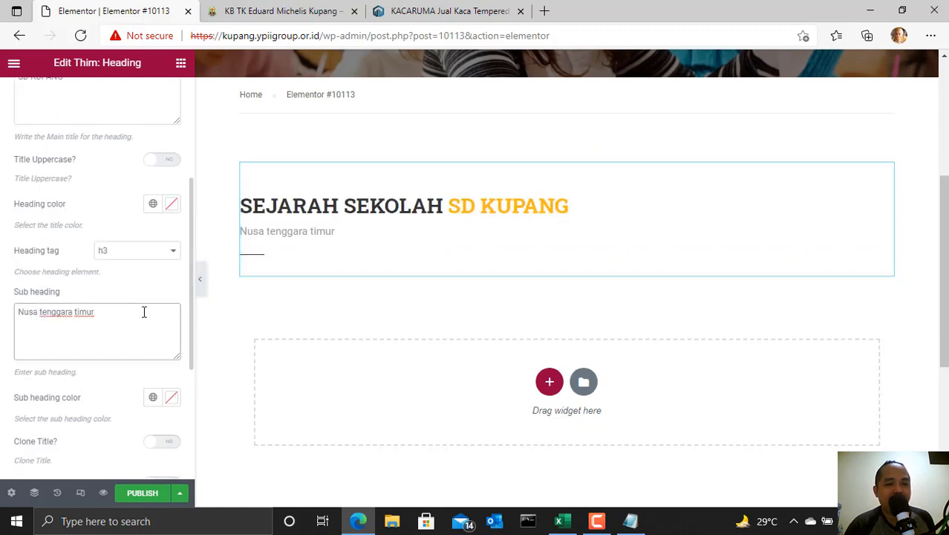
scroll(141, 315, "down", 3)
scroll(74, 251, "down", 1)
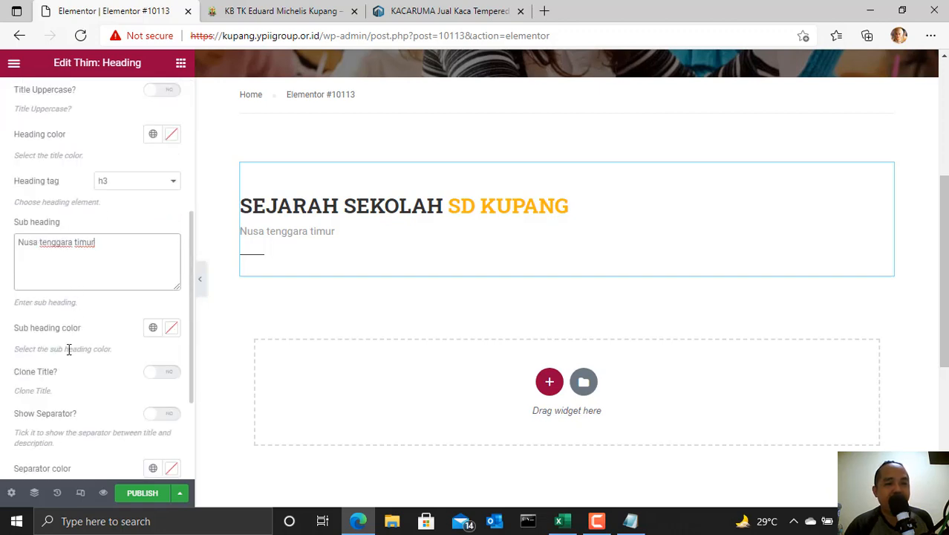
left_click(172, 330)
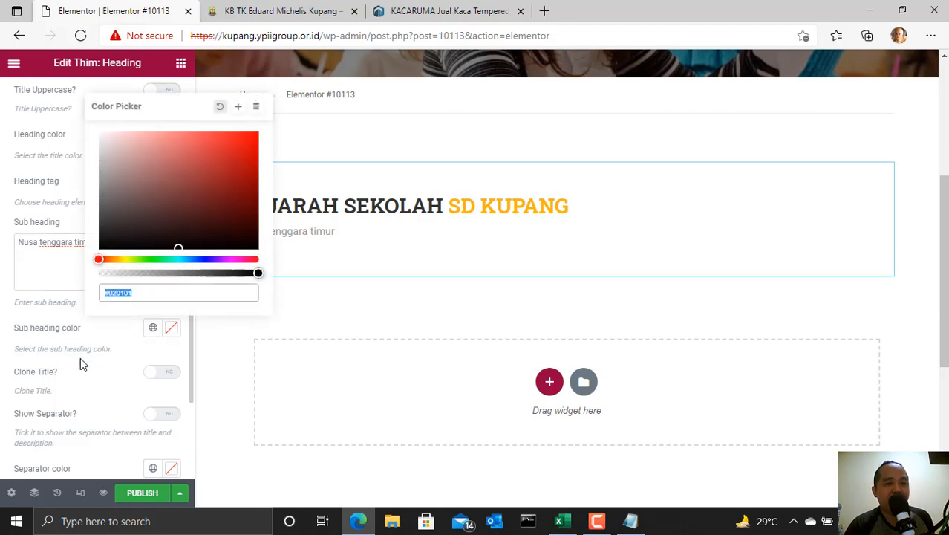
left_click(56, 375)
scroll(67, 383, "down", 2)
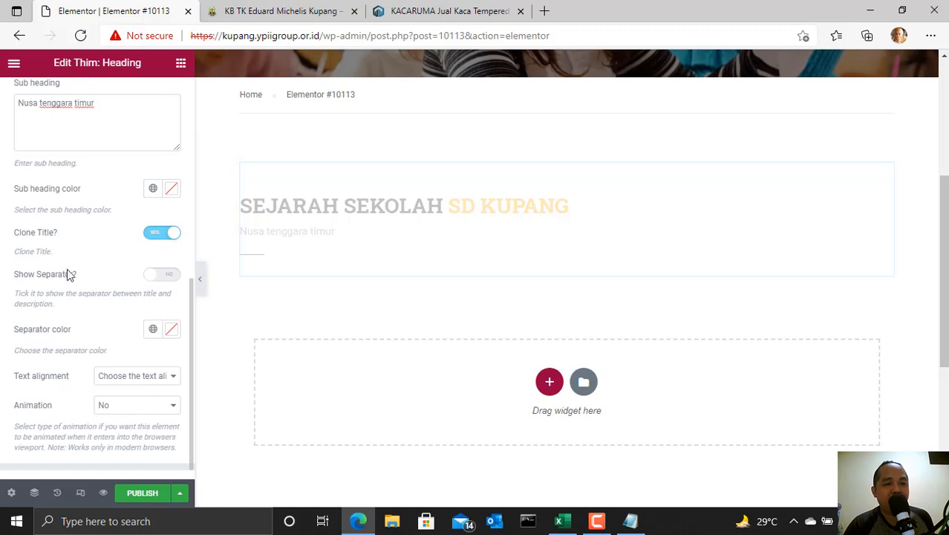
left_click(163, 282)
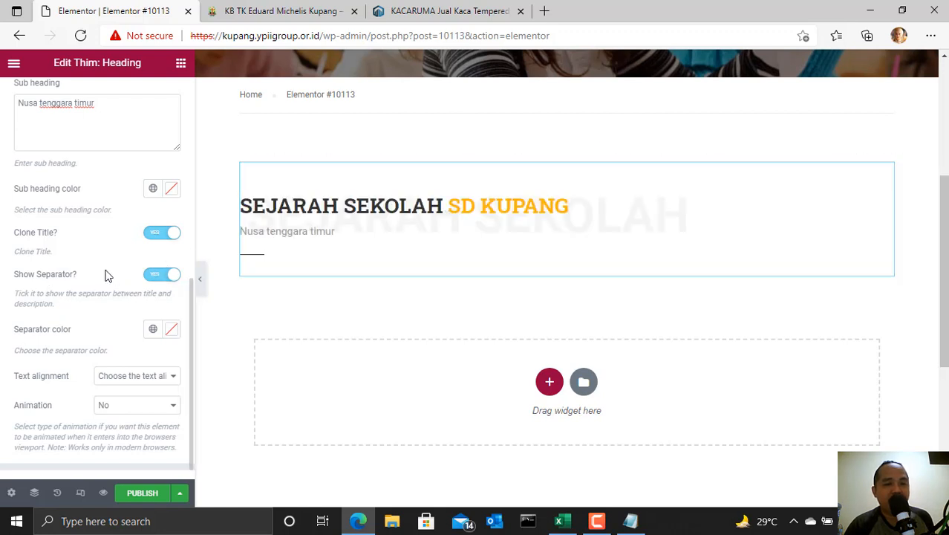
Step: Set the heading's animation to "Appear from center"
scroll(64, 418, "down", 1)
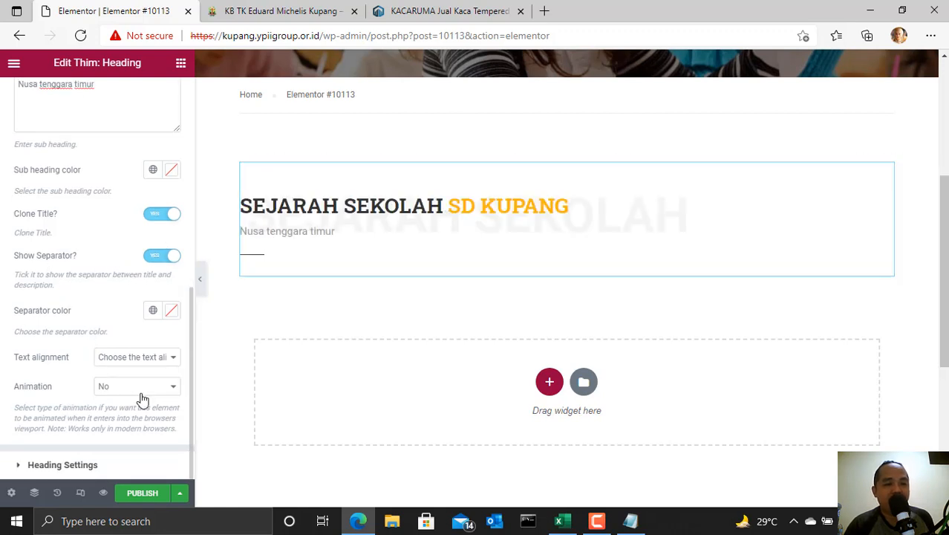
left_click(165, 388)
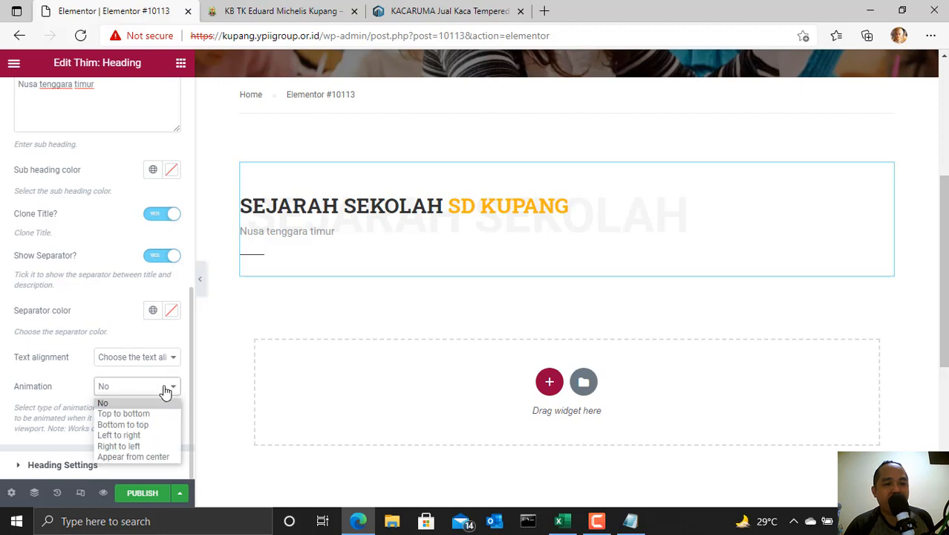
left_click(149, 456)
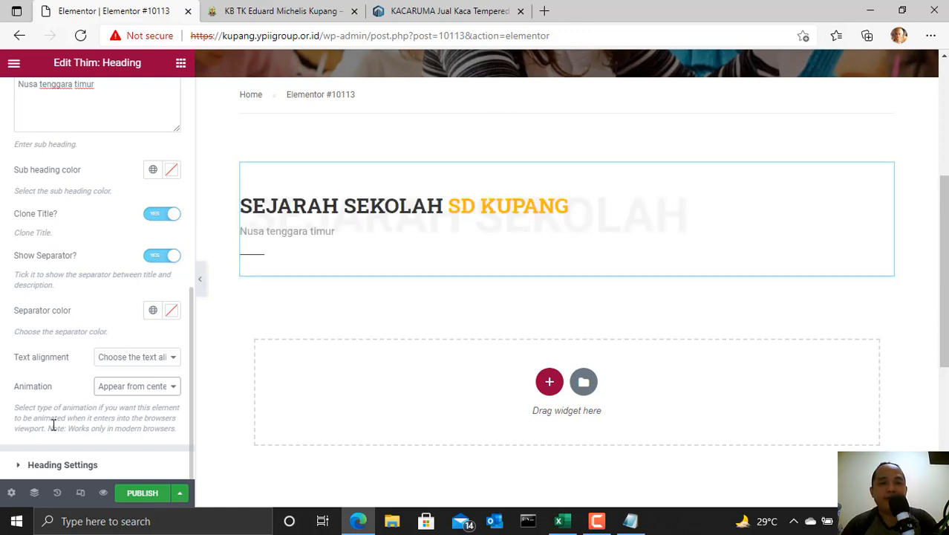
Step: Correct the capitalization of the sub heading to "Nusa Tenggara Timur"
scroll(64, 322, "up", 2)
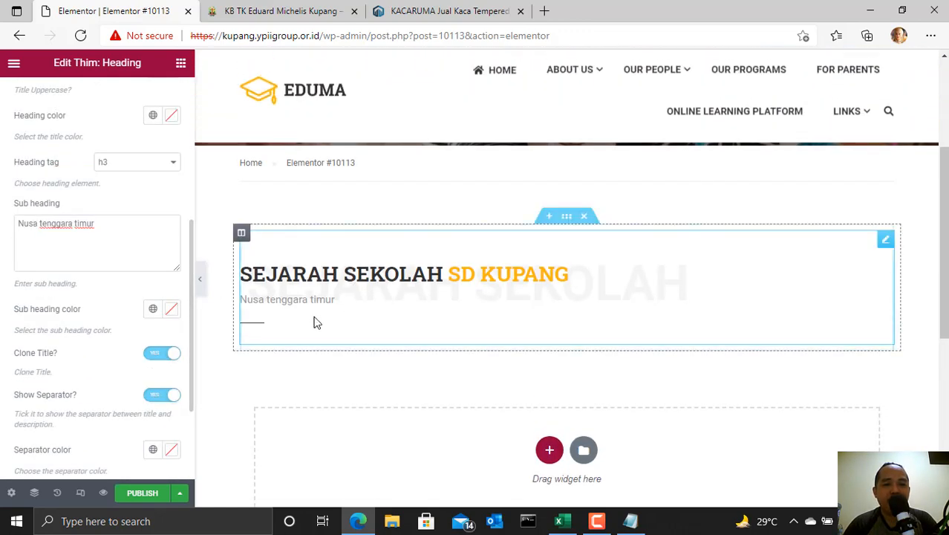
left_click(46, 220)
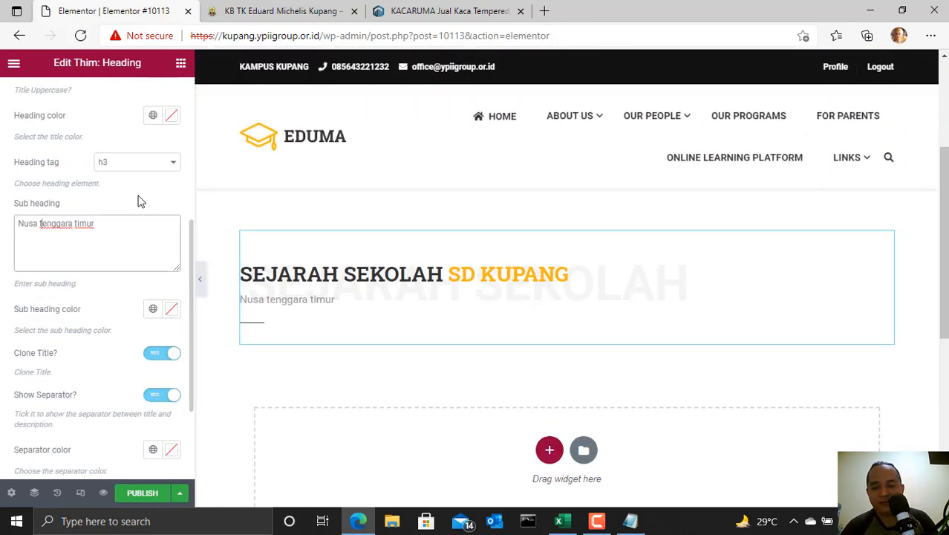
key("BackSpace")
type("T")
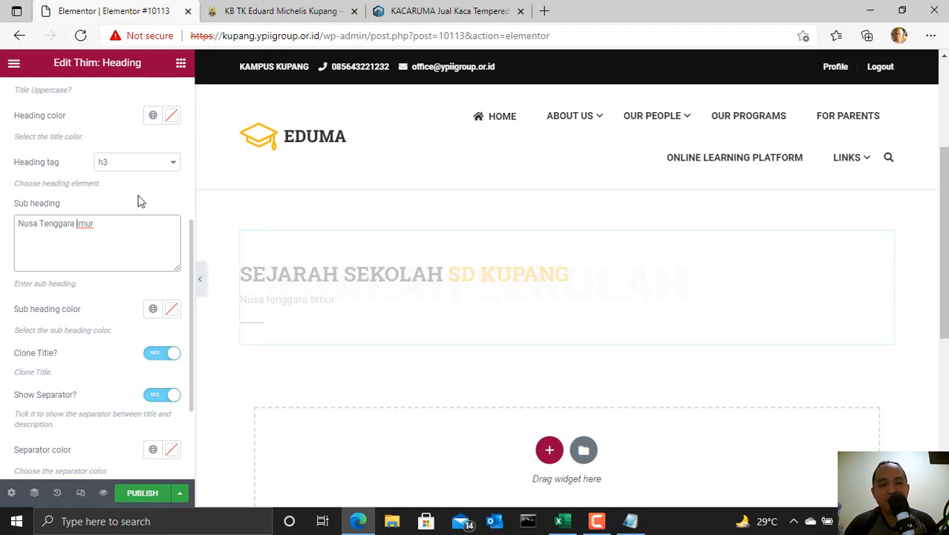
type("T")
left_click(321, 347)
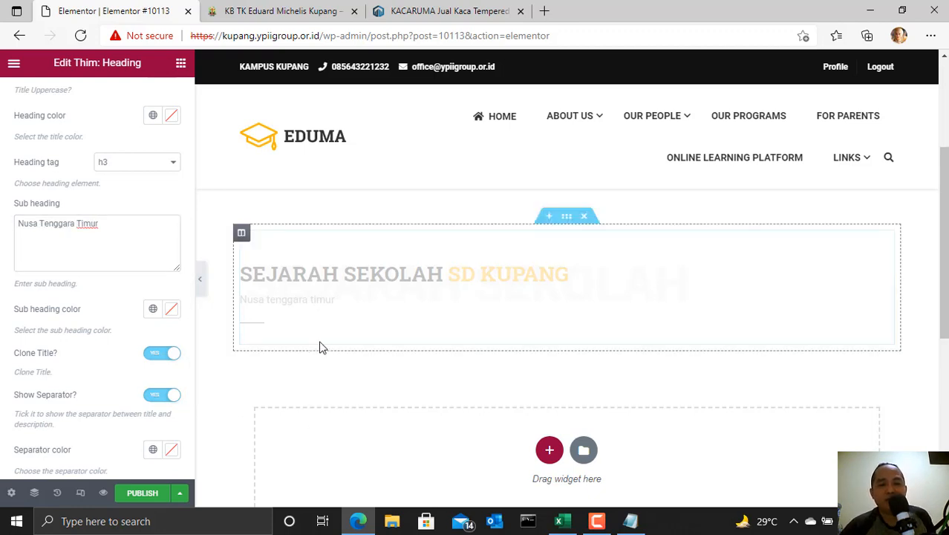
Step: Add a two-column section below the heading, with a narrow first column and a wide second column
scroll(419, 339, "down", 3)
scroll(511, 319, "up", 2)
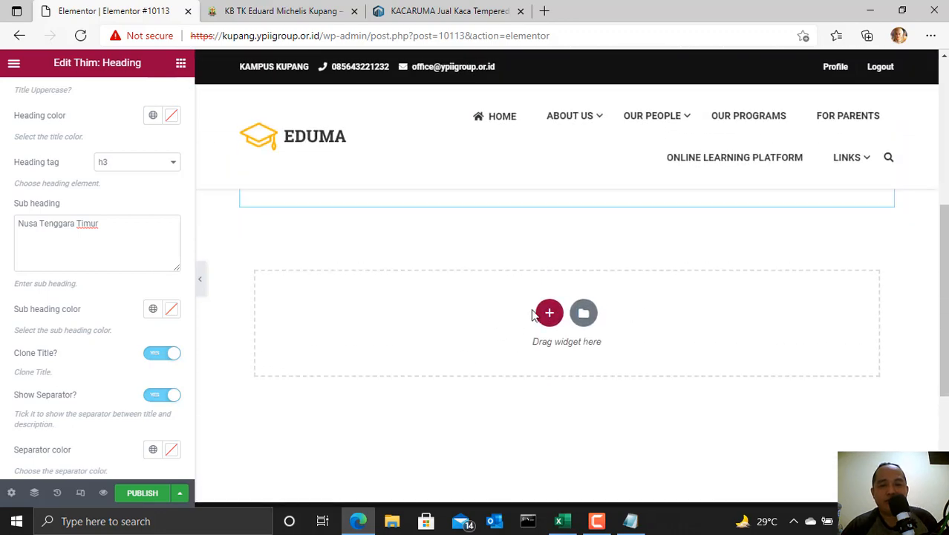
scroll(527, 314, "up", 1)
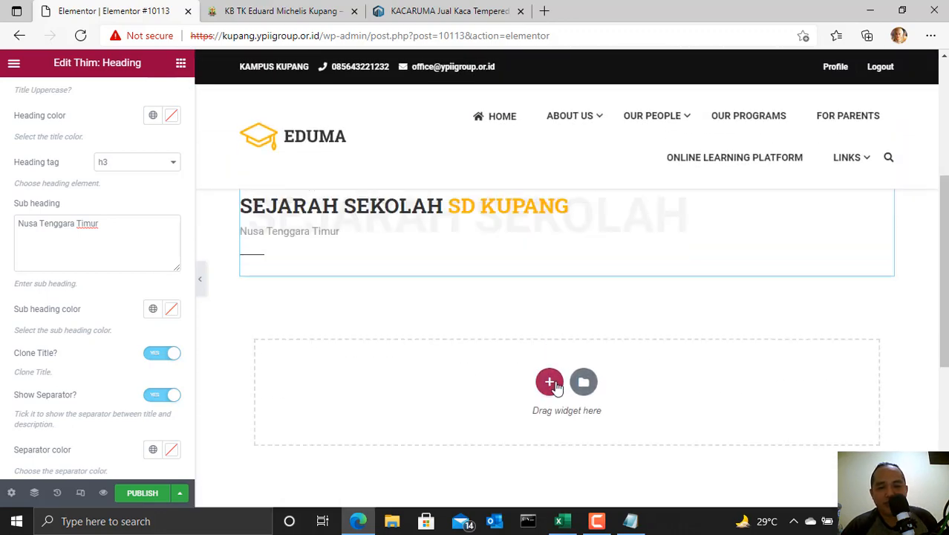
left_click(550, 383)
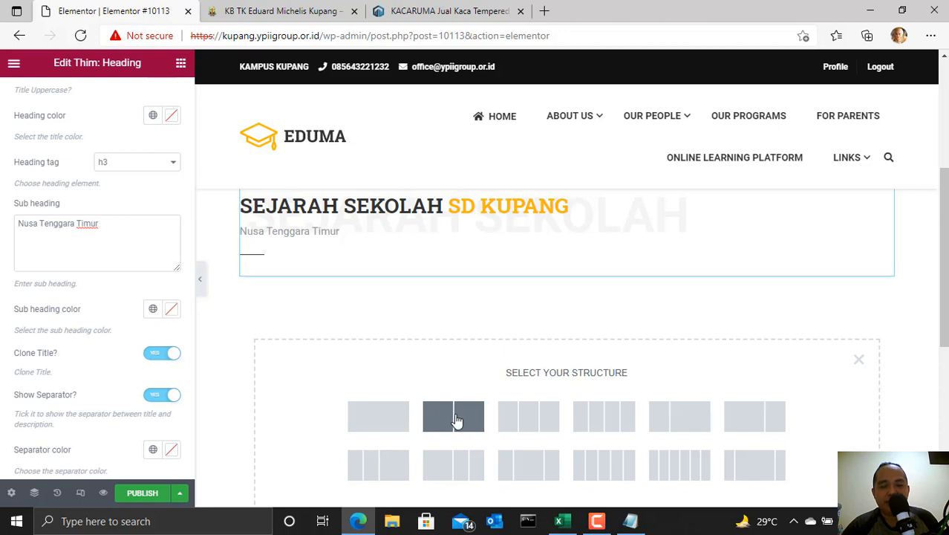
left_click(679, 421)
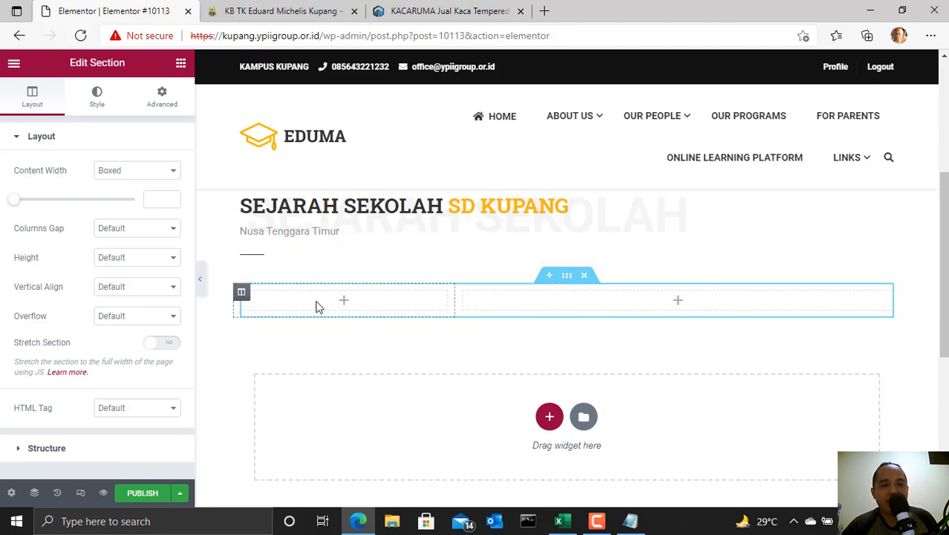
Step: Place an Image Box widget in the narrow column of the new section
left_click(13, 65)
left_click(13, 65)
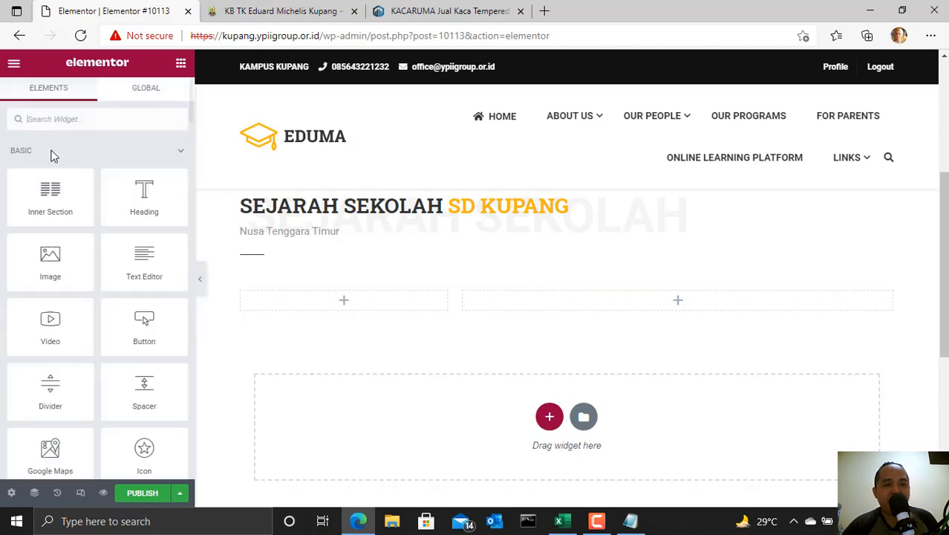
scroll(71, 290, "down", 1)
scroll(67, 301, "down", 15)
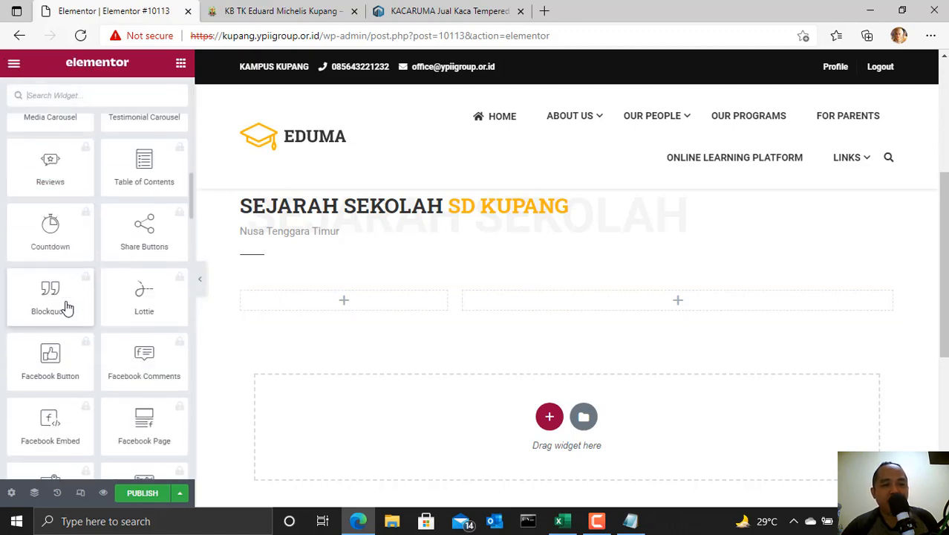
left_click_drag(65, 306, 349, 303)
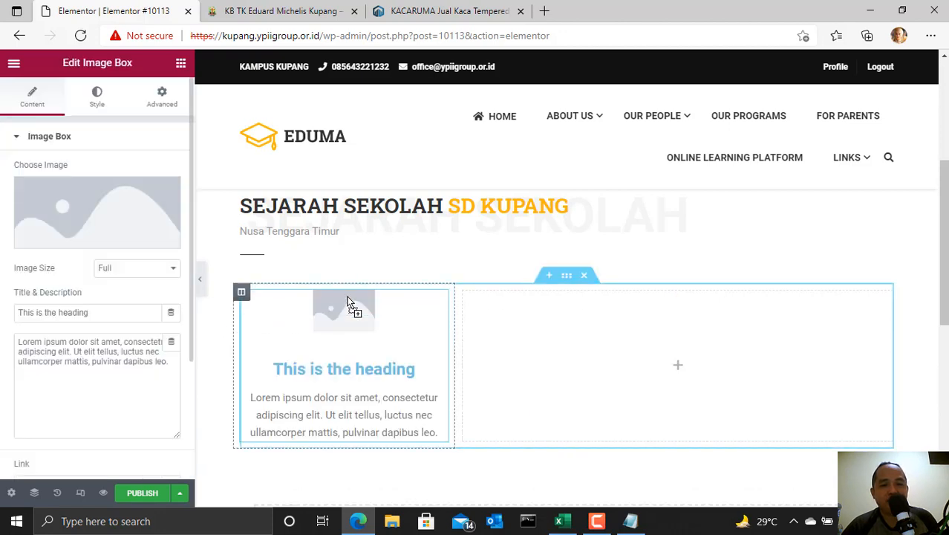
Step: Insert the media library photo of students holding certificates with adults in a sports hall into the Image Box
mouse_move(48, 192)
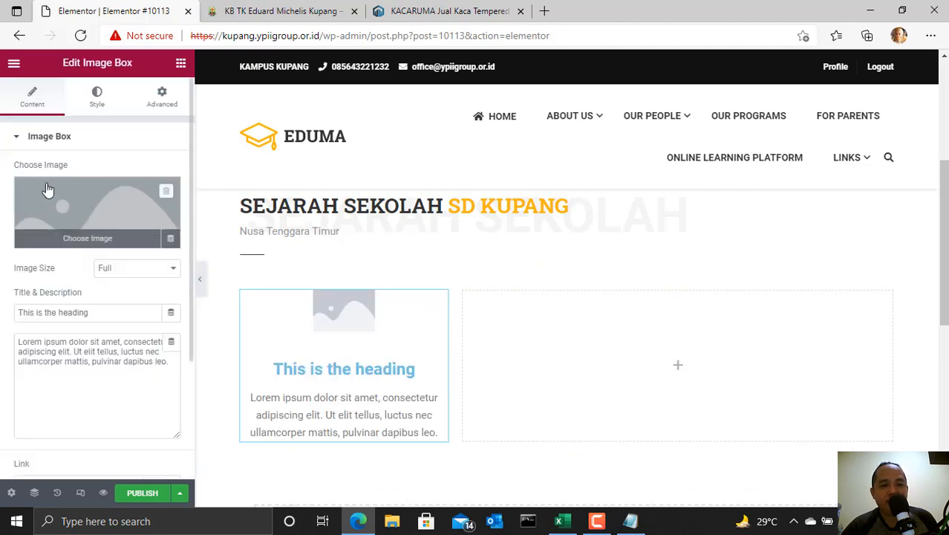
left_click(101, 242)
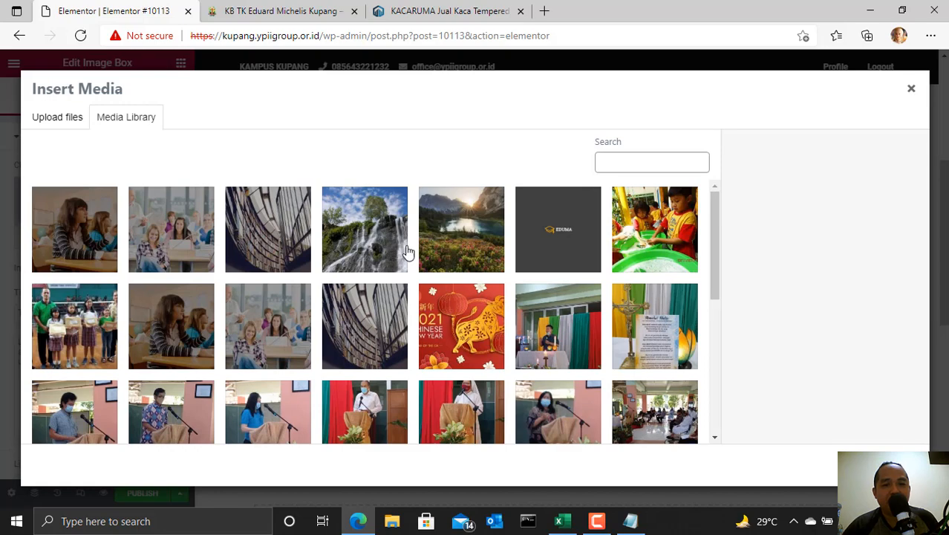
scroll(416, 260, "down", 3)
scroll(438, 274, "down", 10)
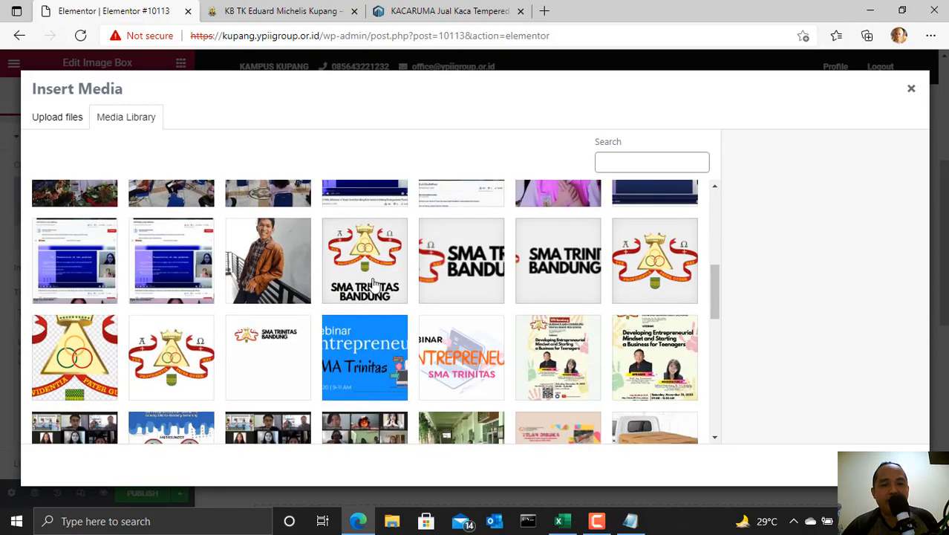
scroll(288, 300, "down", 10)
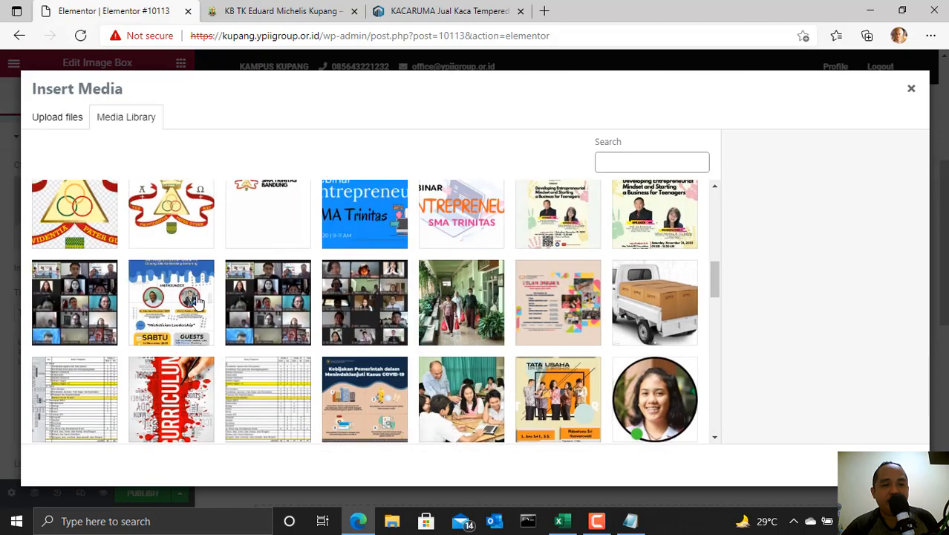
scroll(285, 312, "up", 3)
scroll(477, 382, "up", 1)
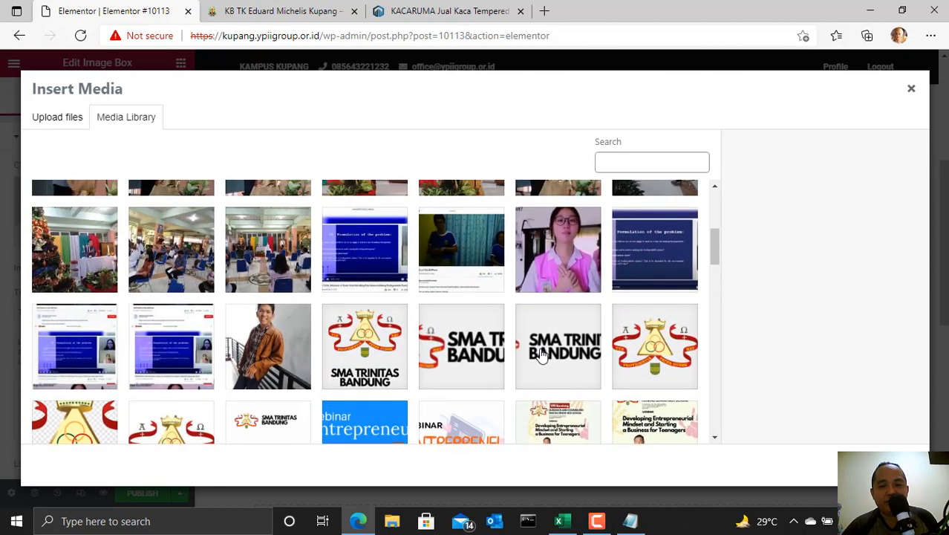
scroll(470, 350, "up", 2)
scroll(471, 350, "up", 3)
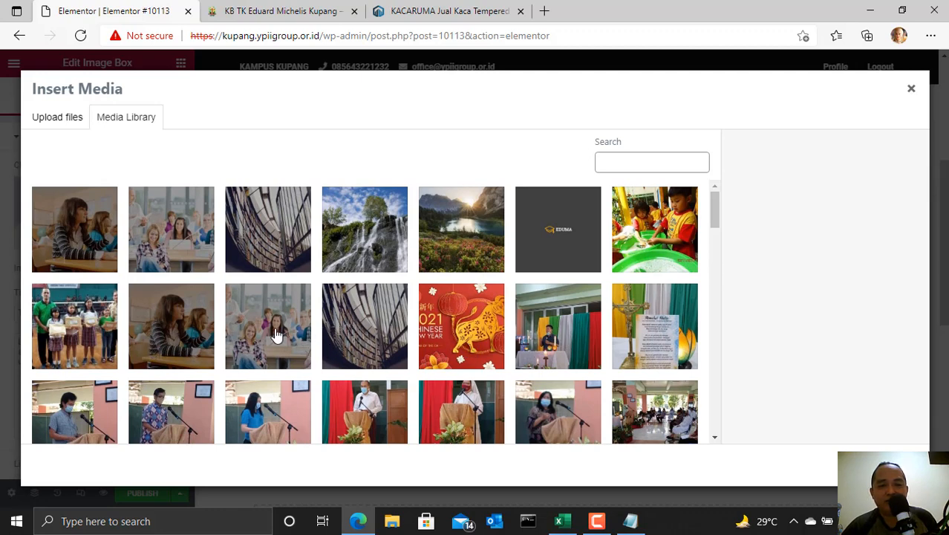
left_click(74, 319)
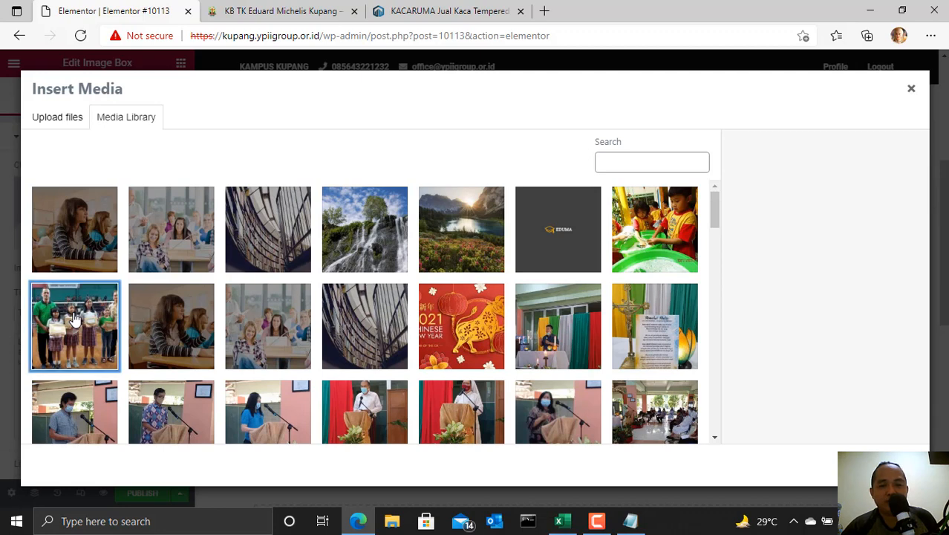
left_click(882, 466)
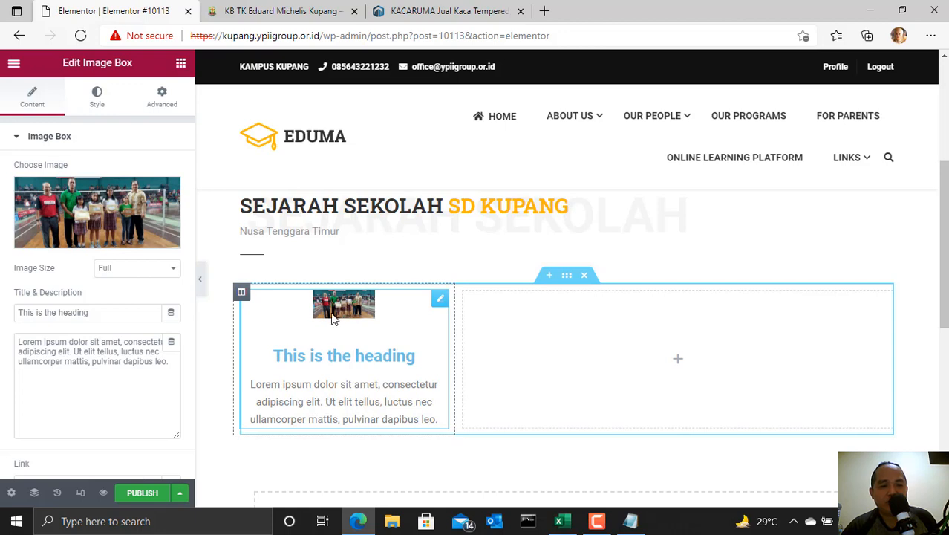
Step: Try the Thumbnail, Medium, Large, Course Thumbnail, Shop Thumbnail, Shop Single and Full image sizes on the Image Box photo
left_click(165, 272)
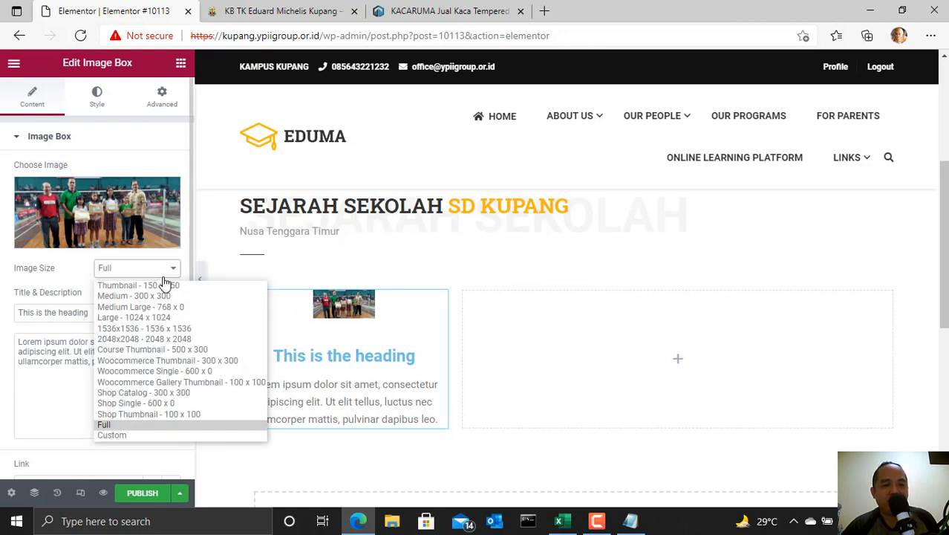
left_click(165, 285)
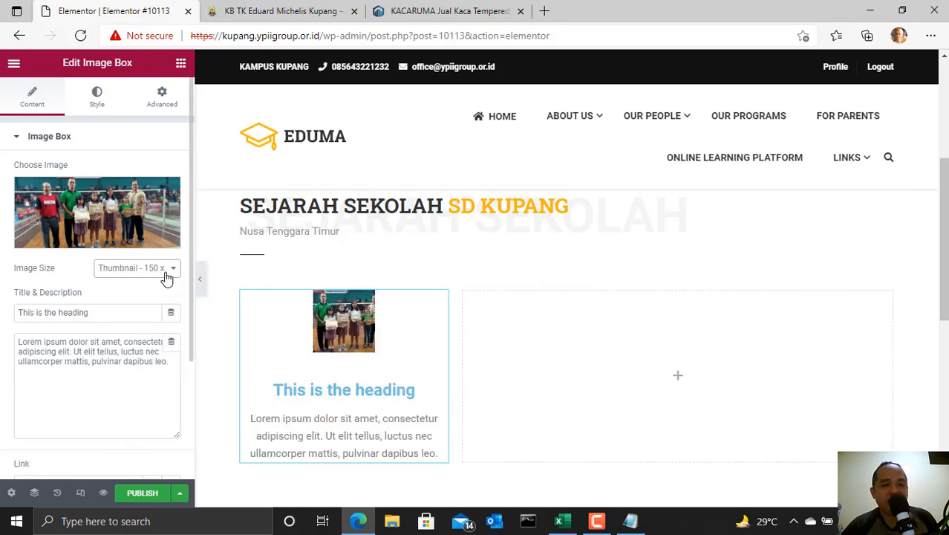
left_click(166, 277)
left_click(152, 296)
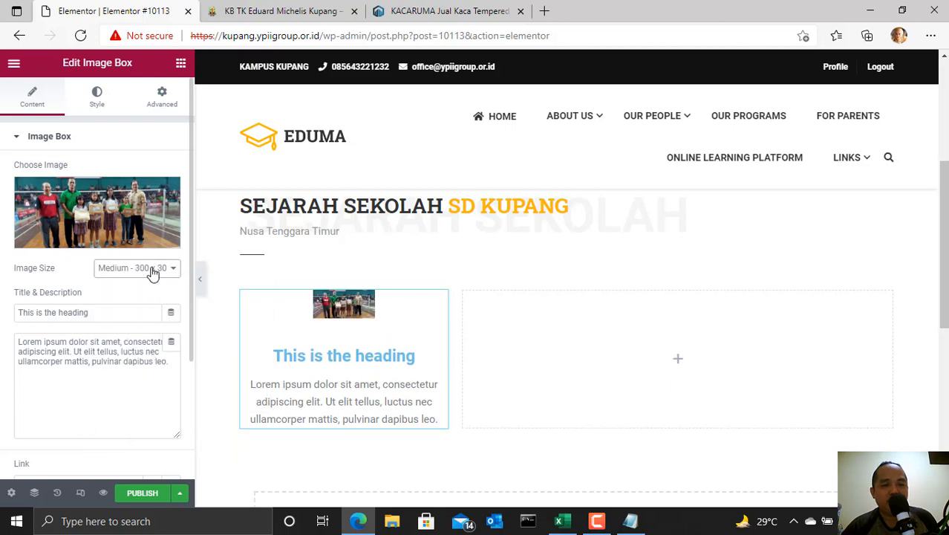
left_click(152, 274)
left_click(135, 316)
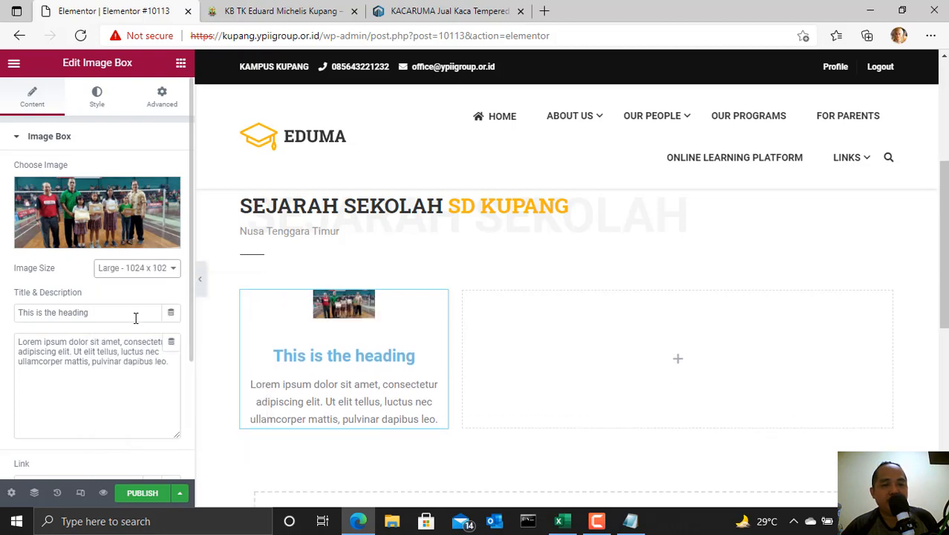
left_click(157, 267)
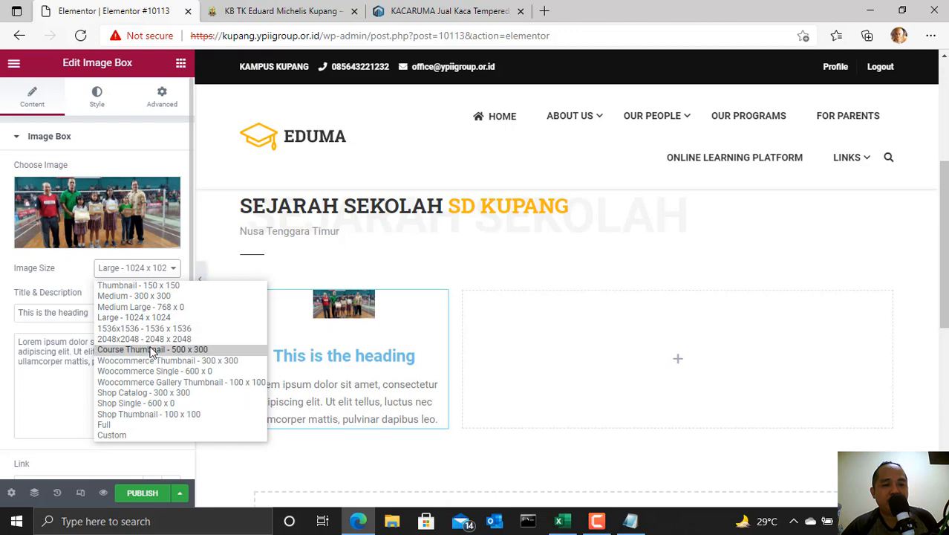
left_click(147, 349)
left_click(147, 268)
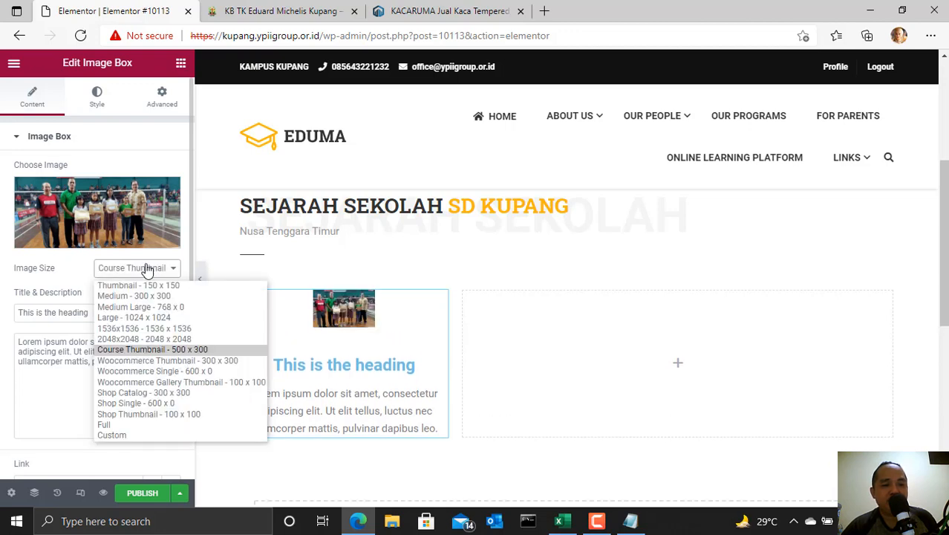
left_click(147, 414)
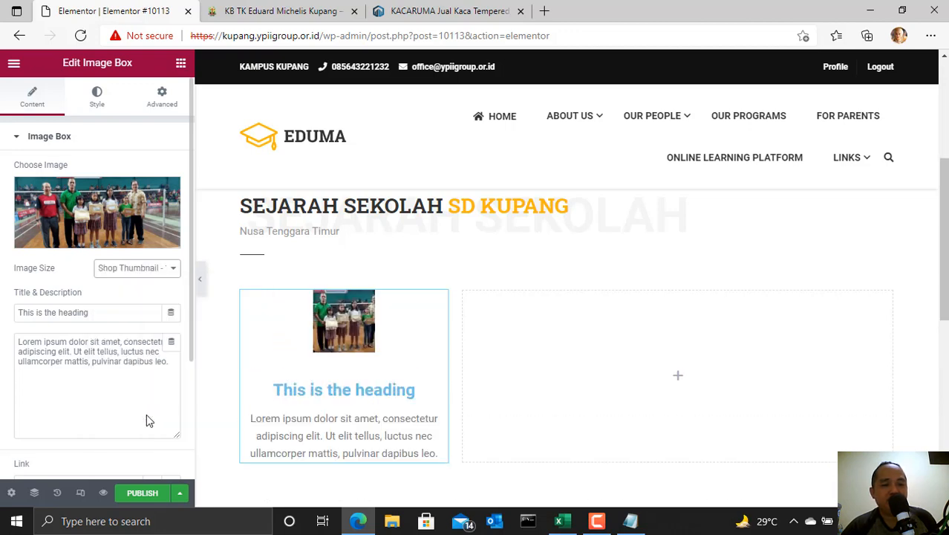
left_click(156, 270)
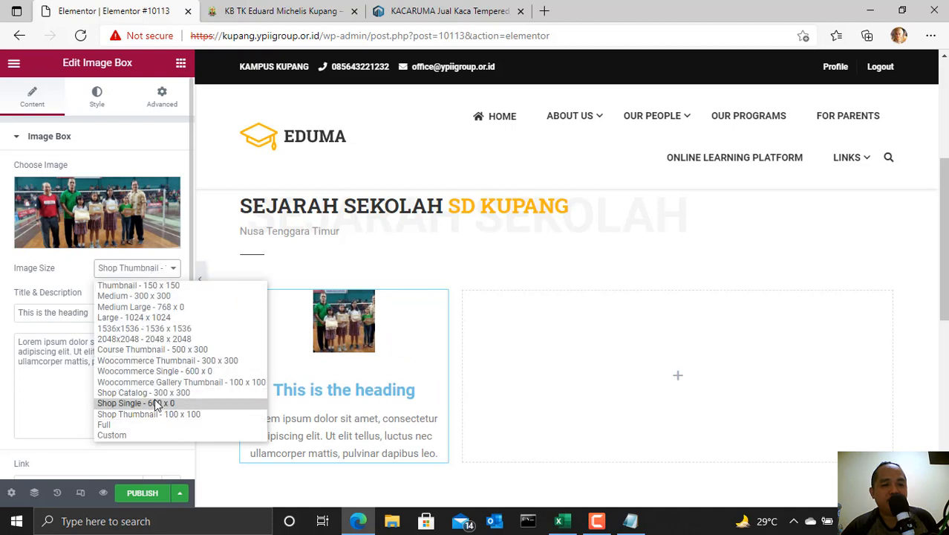
left_click(142, 403)
left_click(148, 269)
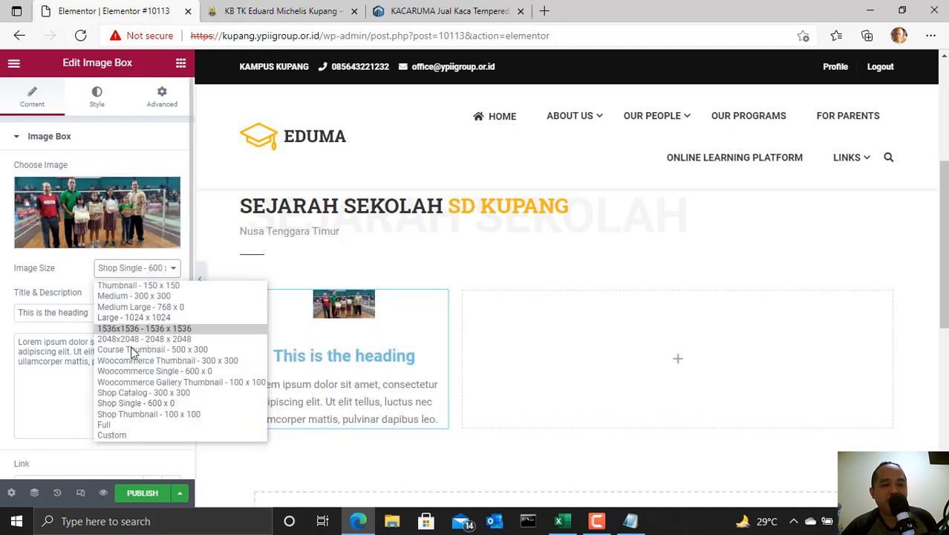
left_click(136, 423)
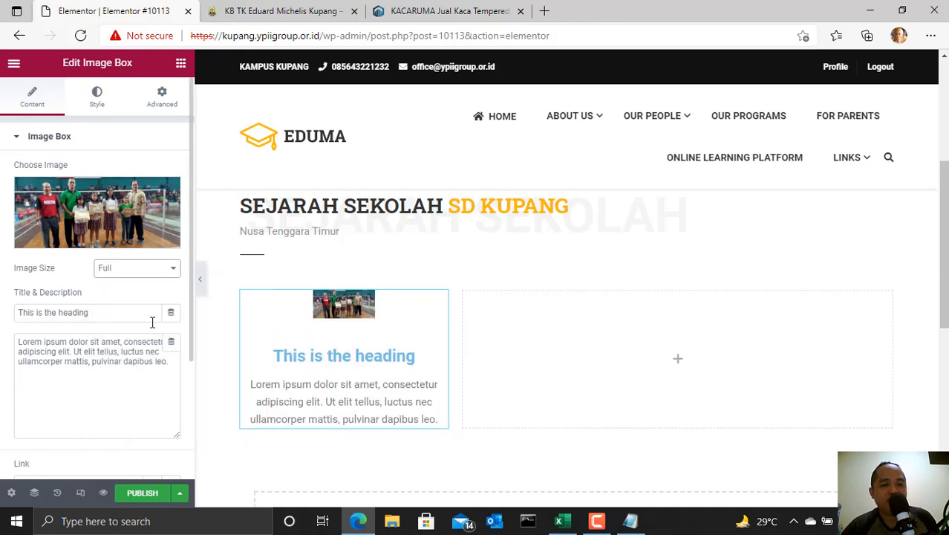
Step: Try custom image sizes of 500 x 500 and 1200 x 500 on the Image Box photo
left_click(149, 272)
left_click(112, 435)
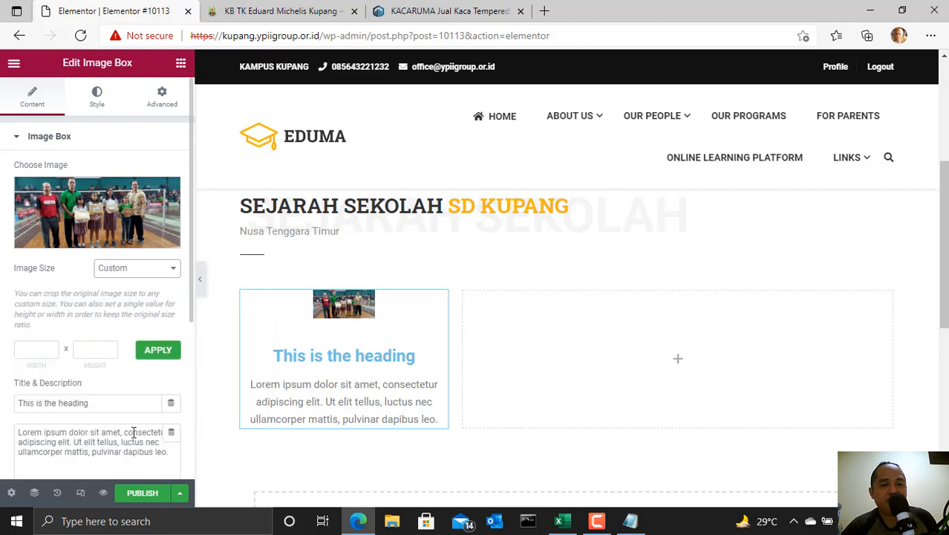
left_click(40, 344)
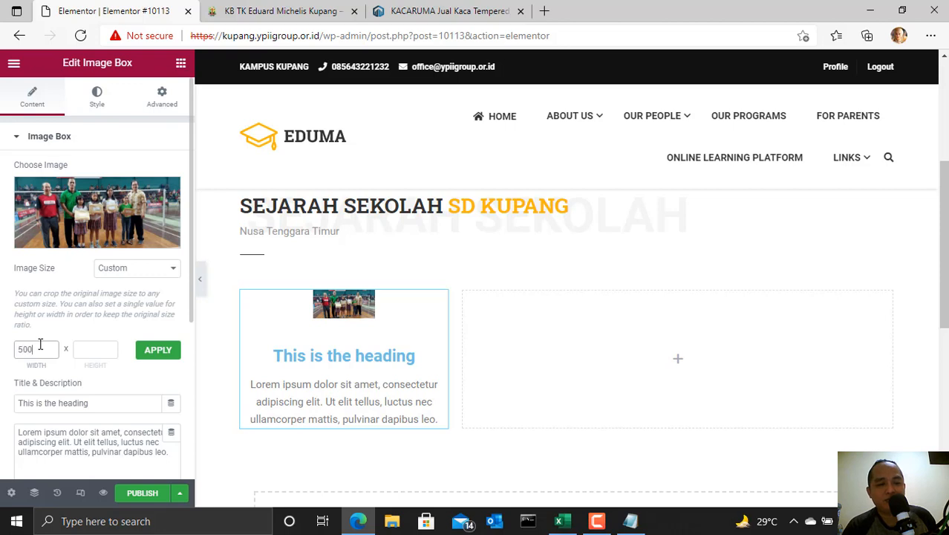
left_click(91, 349)
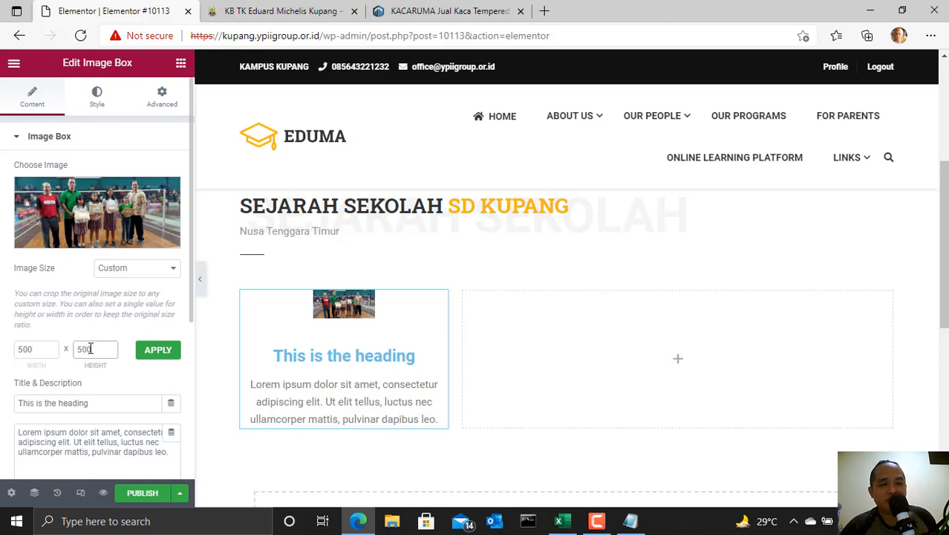
type("500")
left_click(173, 352)
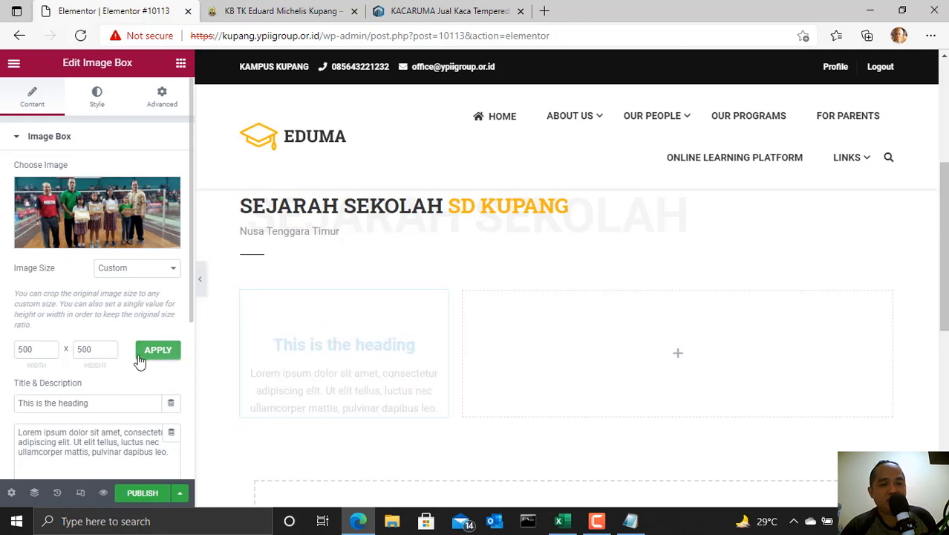
scroll(165, 356, "down", 2)
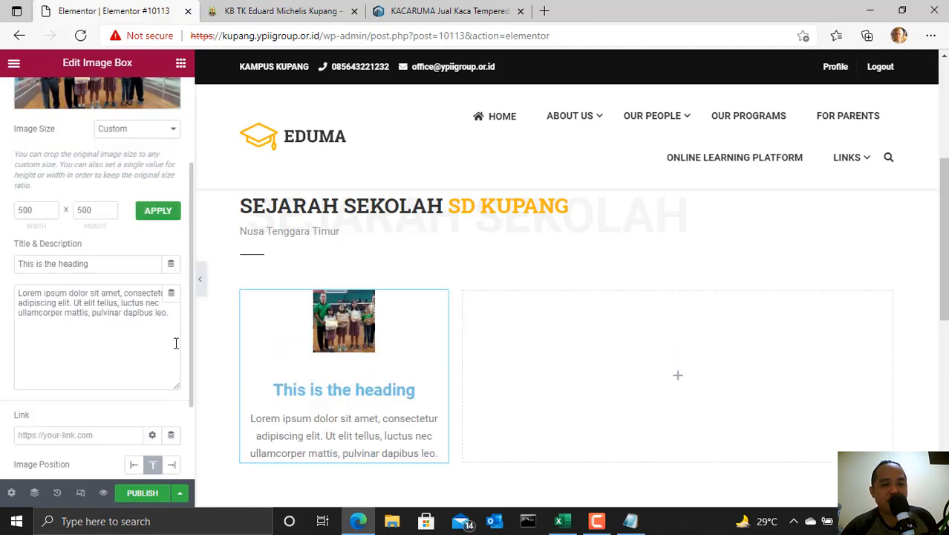
scroll(182, 347, "up", 2)
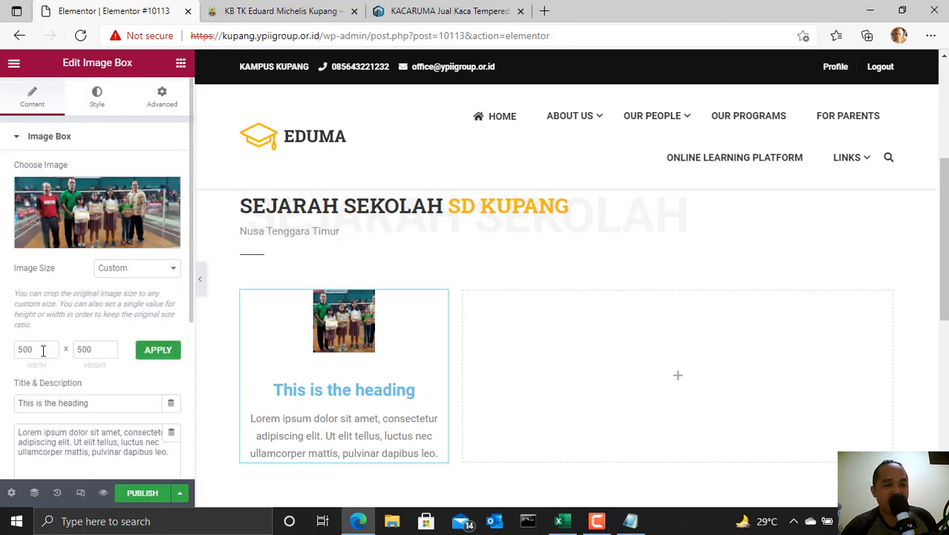
double_click(43, 351)
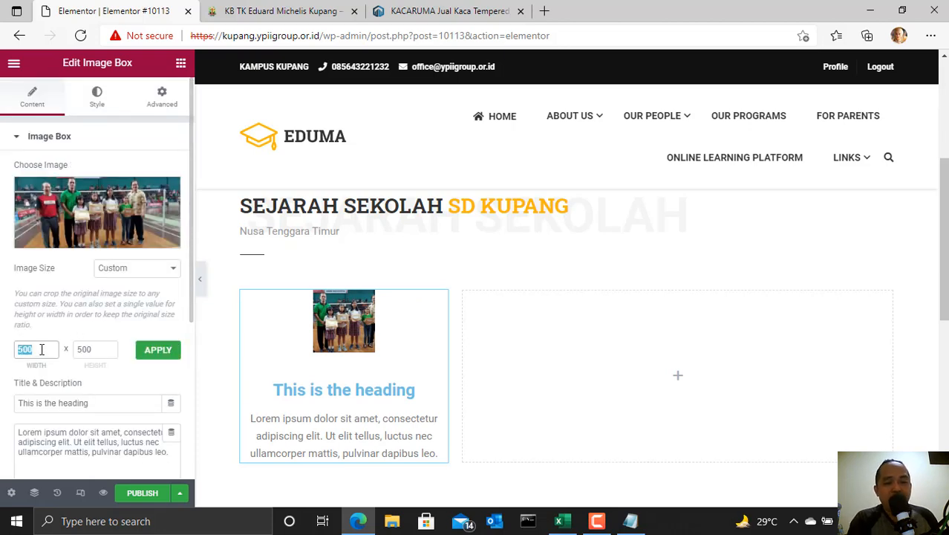
left_click(165, 350)
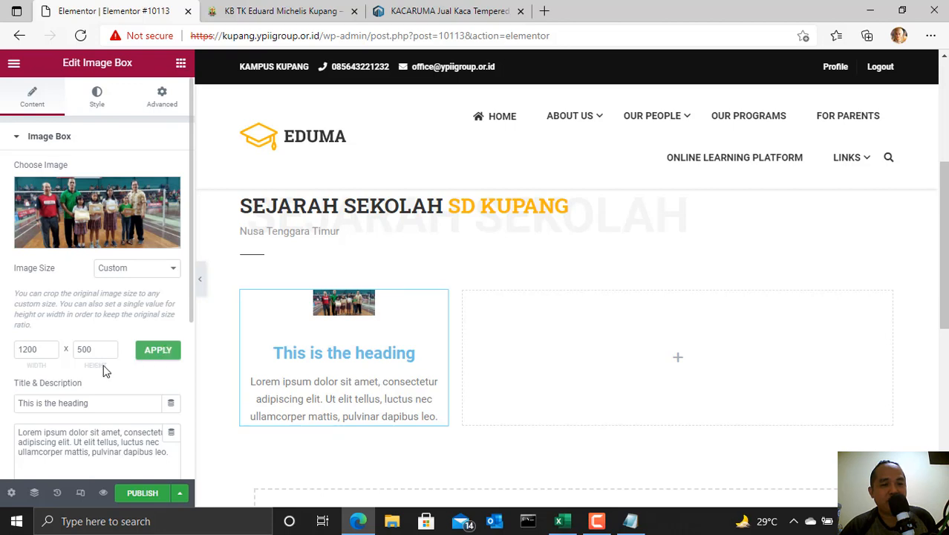
Step: Try the Thumbnail, Medium and Course Thumbnail presets again in place of the custom image size
left_click(158, 273)
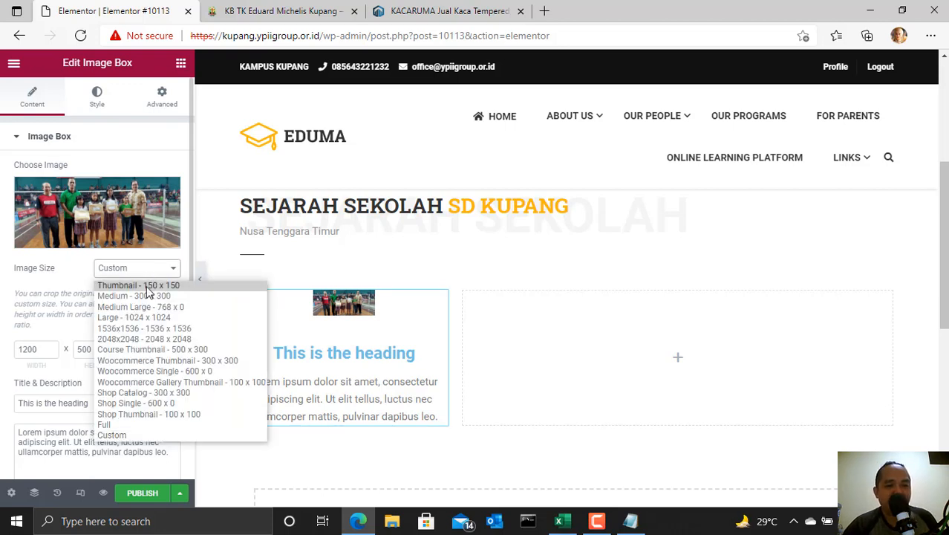
left_click(152, 283)
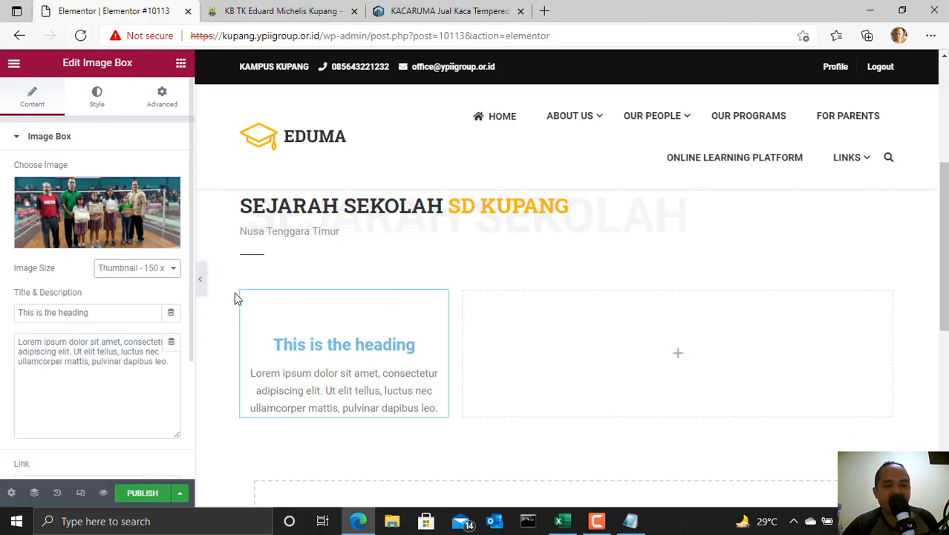
left_click(169, 270)
left_click(157, 297)
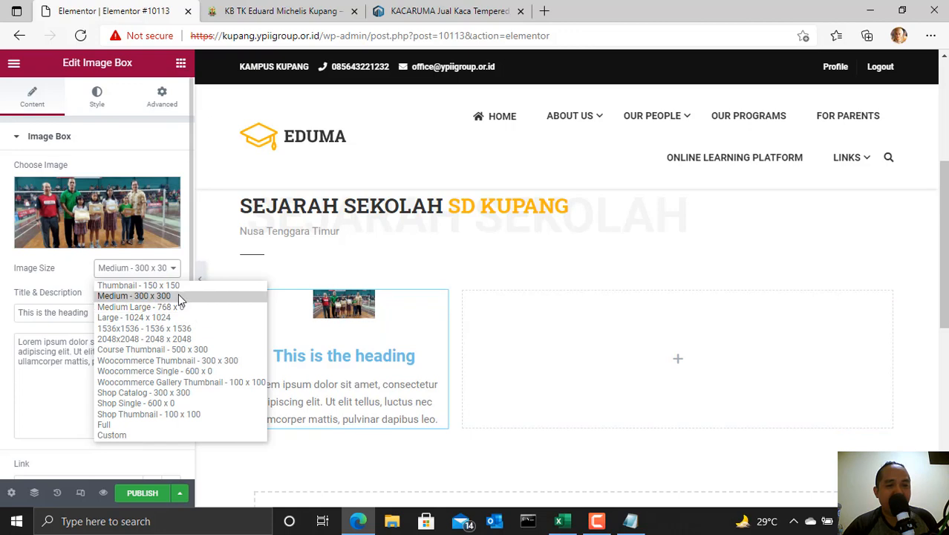
left_click(178, 295)
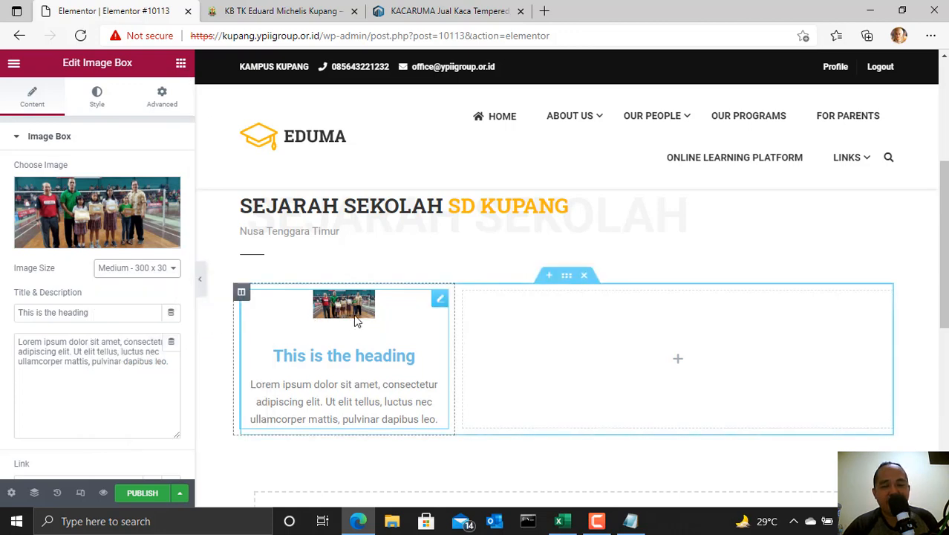
left_click(158, 268)
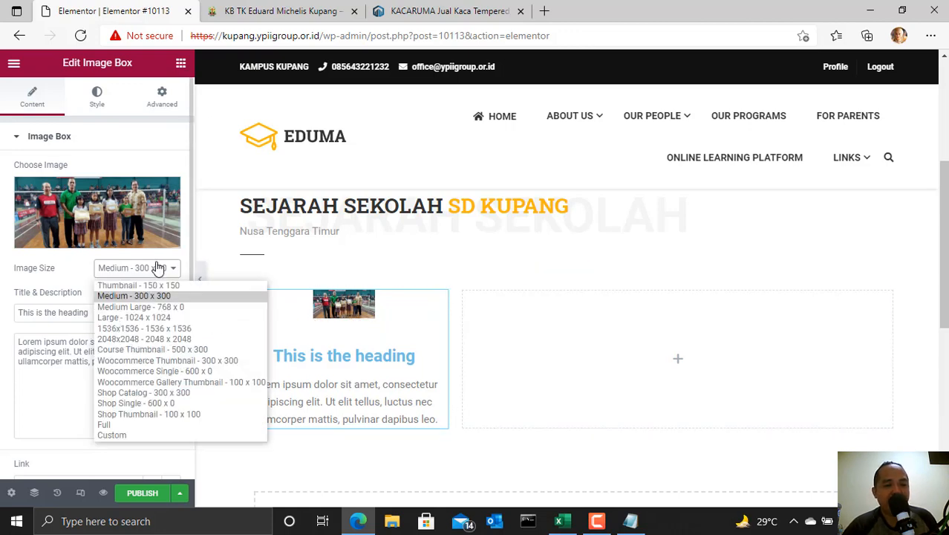
left_click(171, 349)
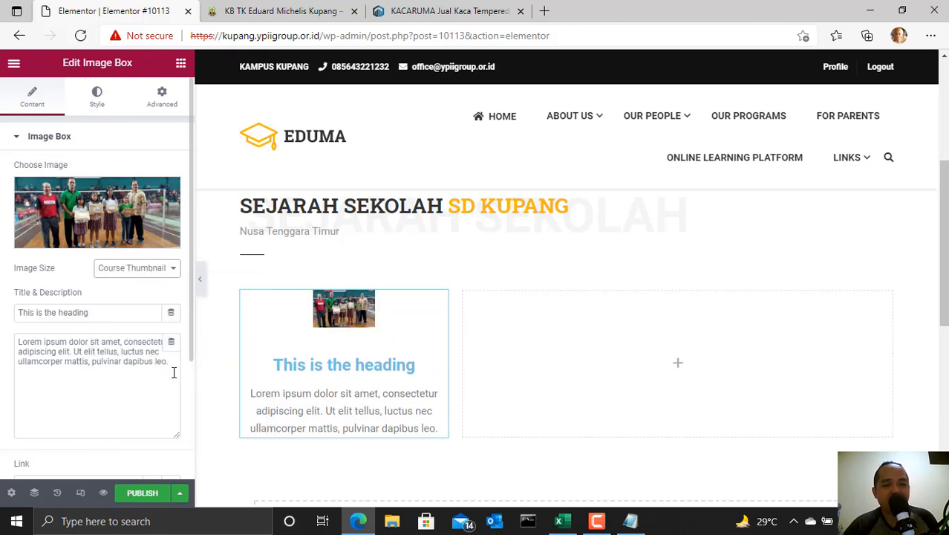
Step: Set the Image Box photo's size to Shop Catalog - 300 x 300
left_click(153, 272)
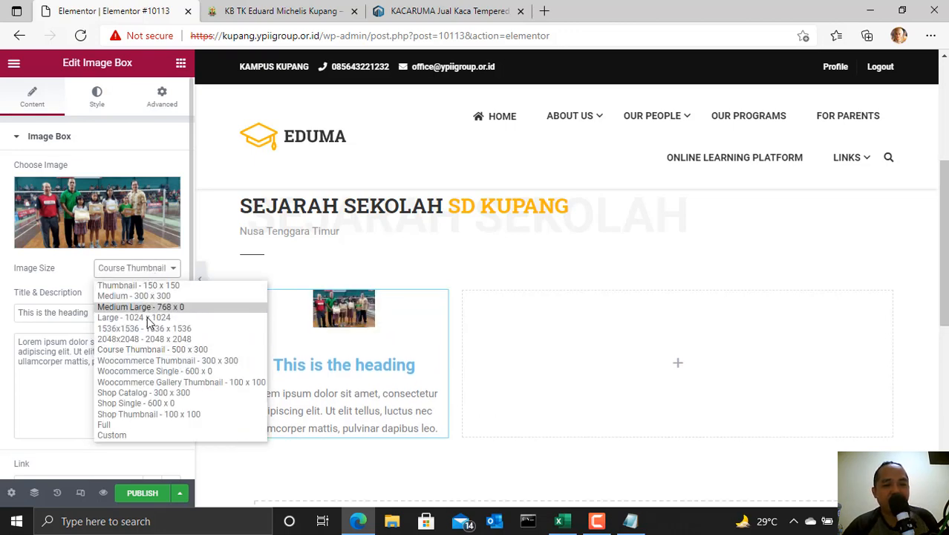
left_click(182, 392)
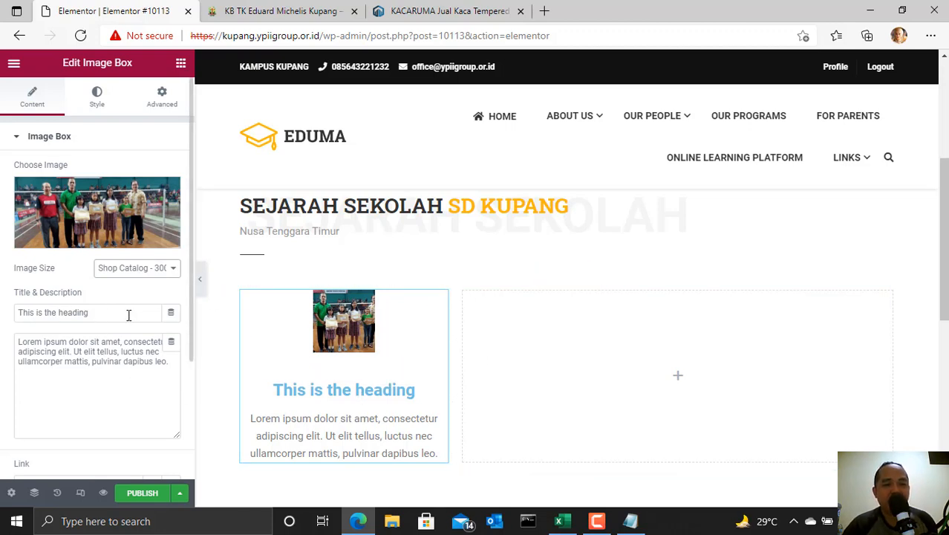
Step: Replace the Image Box's placeholder title with "SD KUPANG"
left_click_drag(127, 314, 2, 301)
type("SD ")
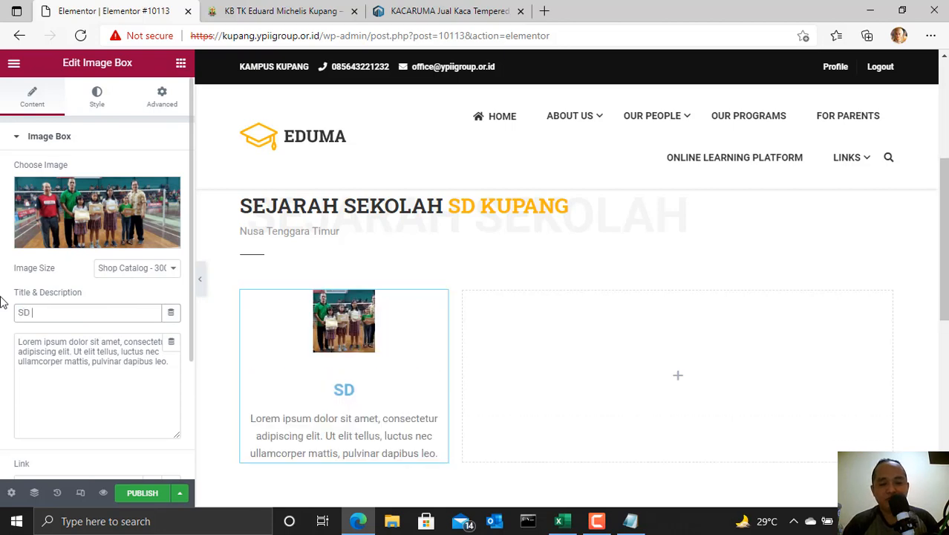
type("KUPANG")
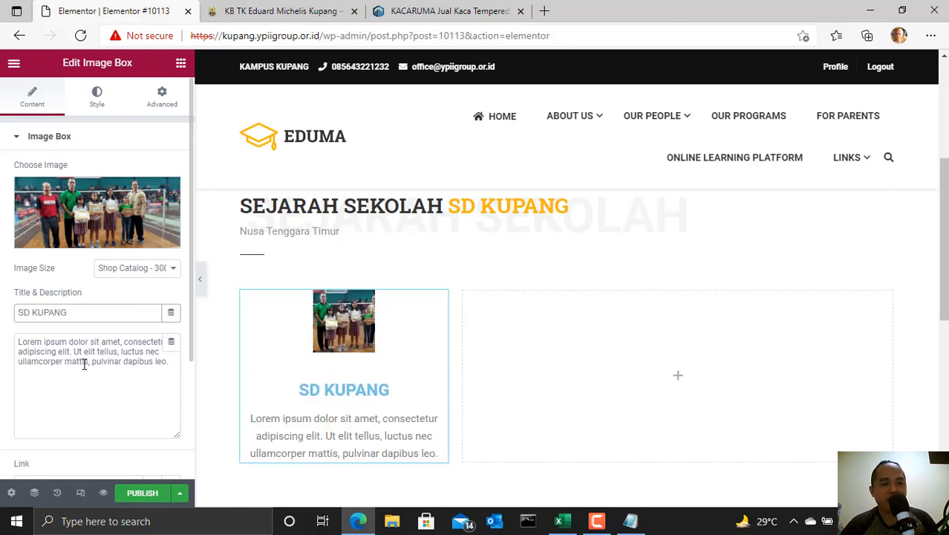
Step: Replace the Image Box's placeholder description with "Cerdas berkarater cois"
left_click(84, 364)
left_click_drag(169, 362, 18, 335)
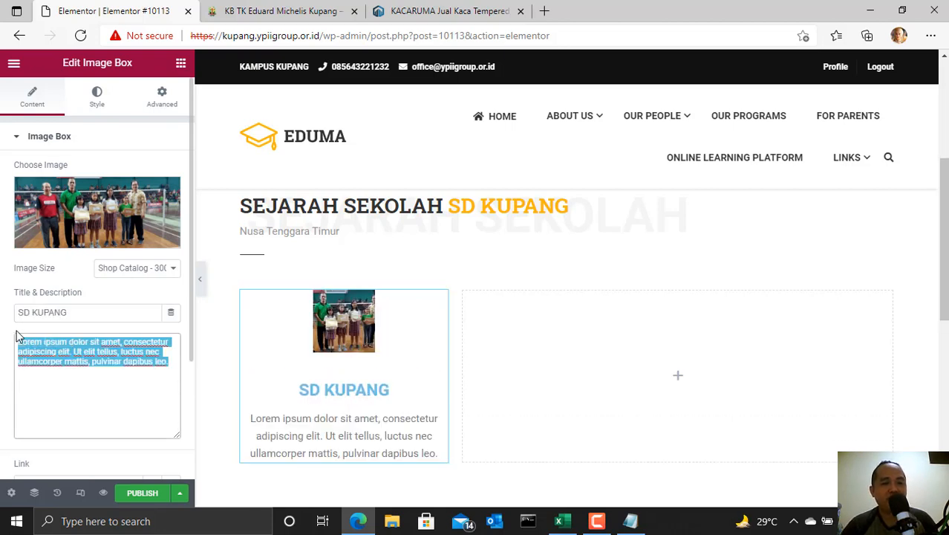
key("BackSpace")
type("Sej")
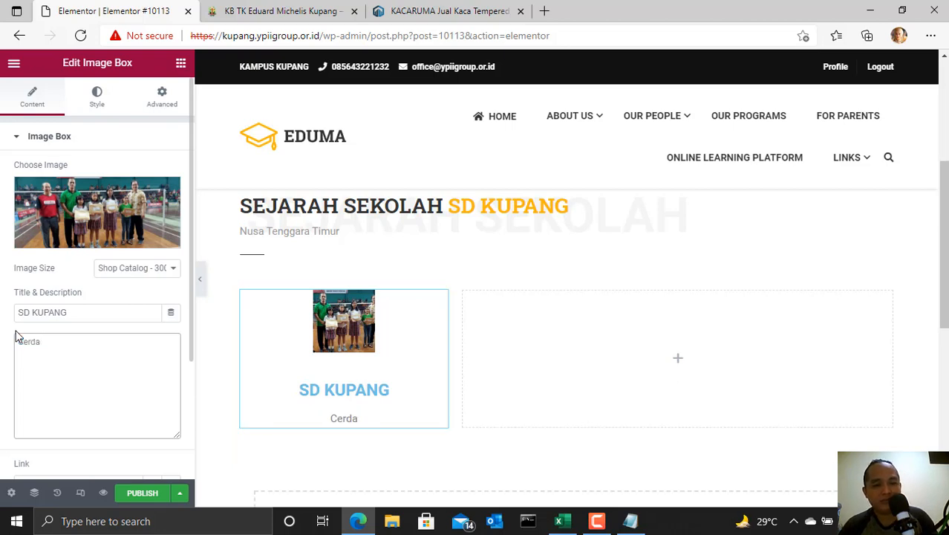
type("das bera")
key("BackSpace")
type("karater")
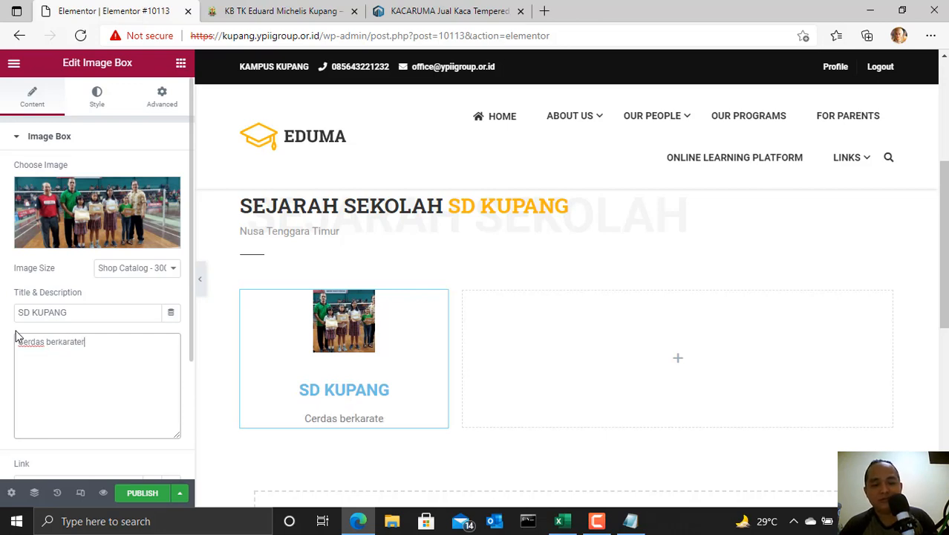
type(" cois")
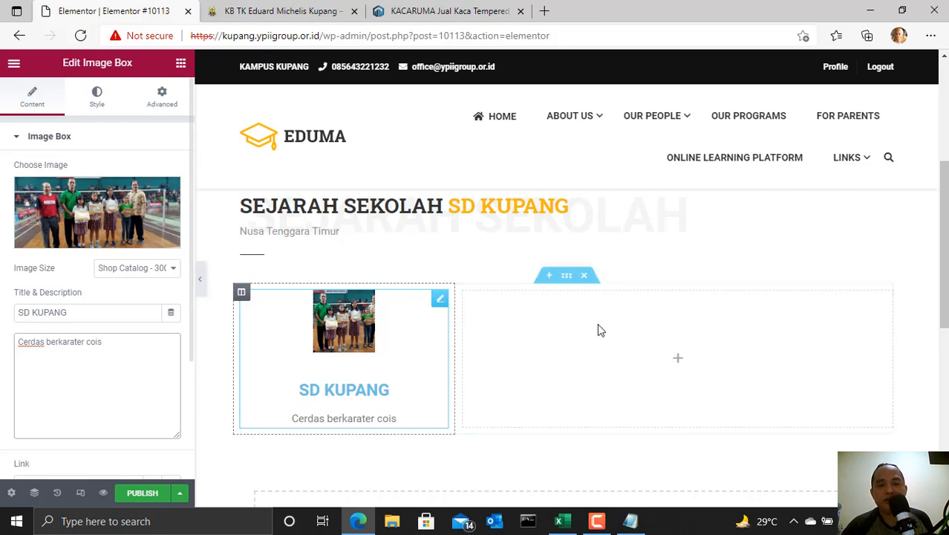
Step: Add a Text Editor widget to the empty column beside the Image Box
left_click(663, 367)
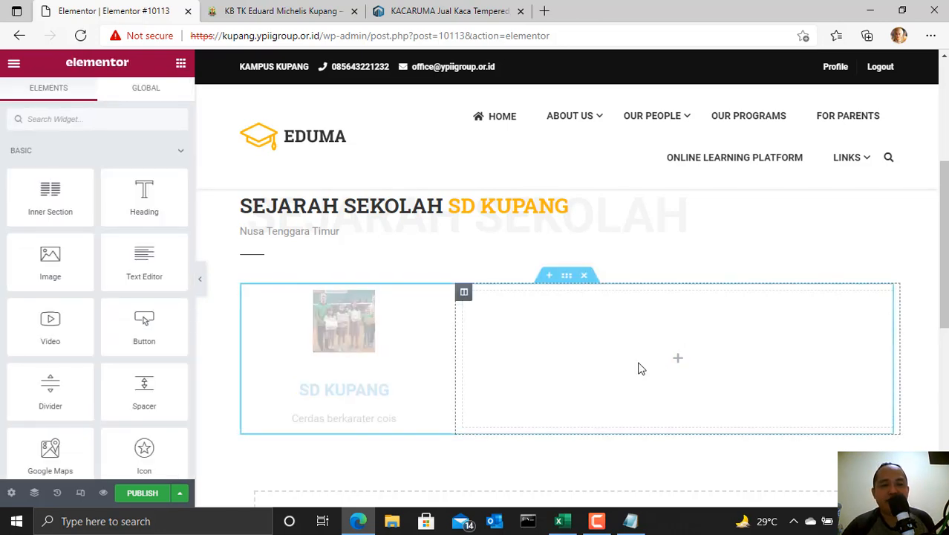
left_click_drag(145, 261, 698, 359)
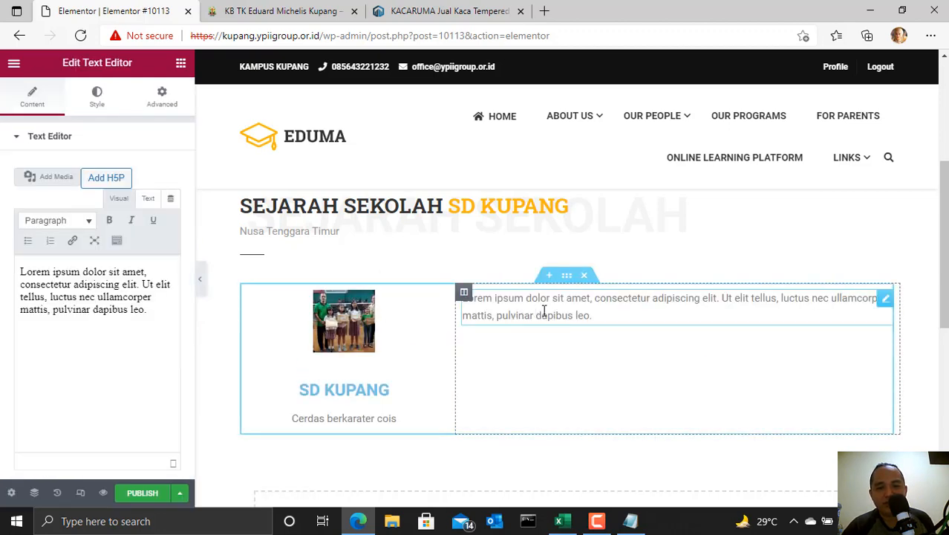
Step: Open smatrinitas.sch.id in a new browser tab and go to its Sejarah page
left_click(545, 11)
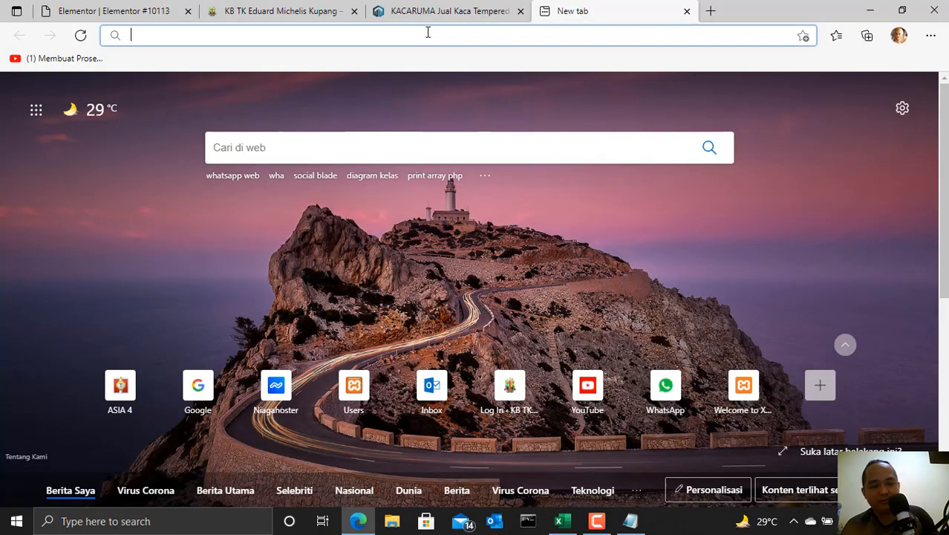
type("smatrin")
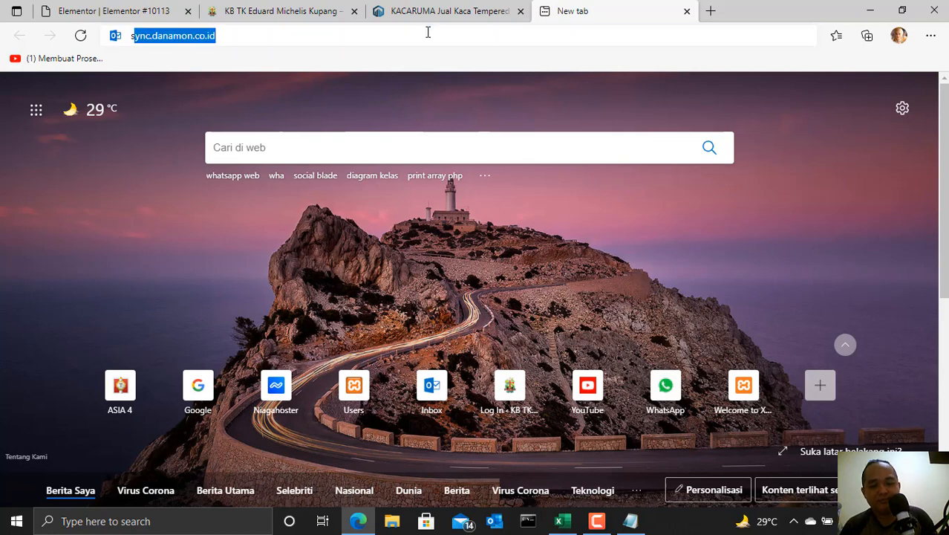
type("itas.sch.id")
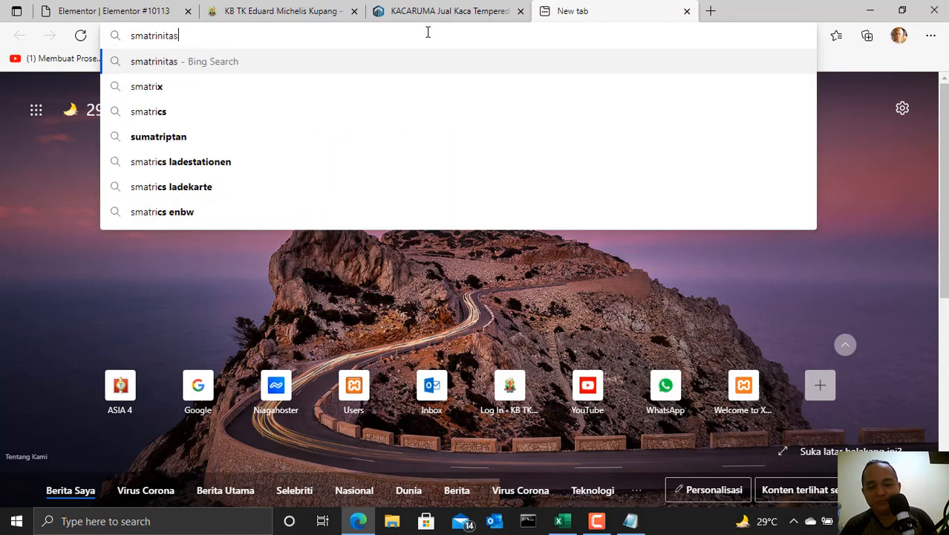
key("Return")
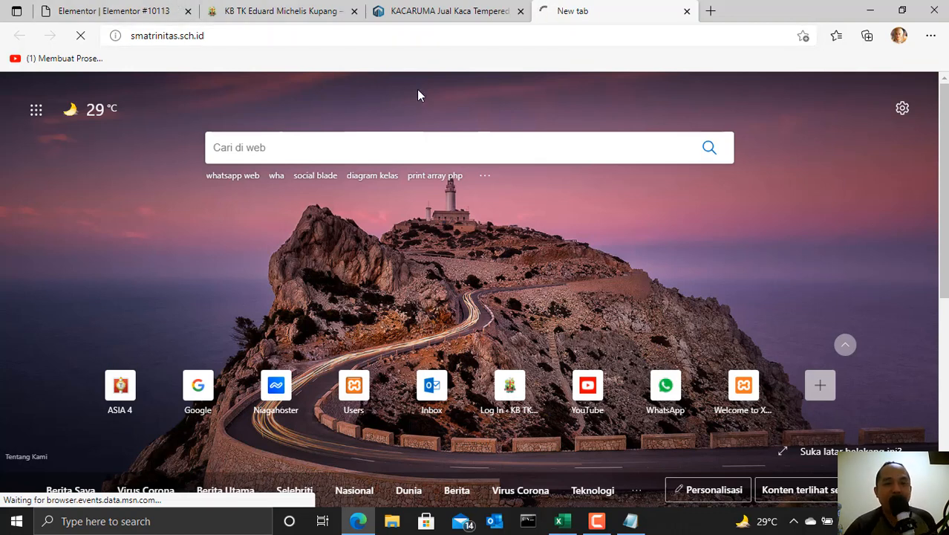
left_click(176, 10)
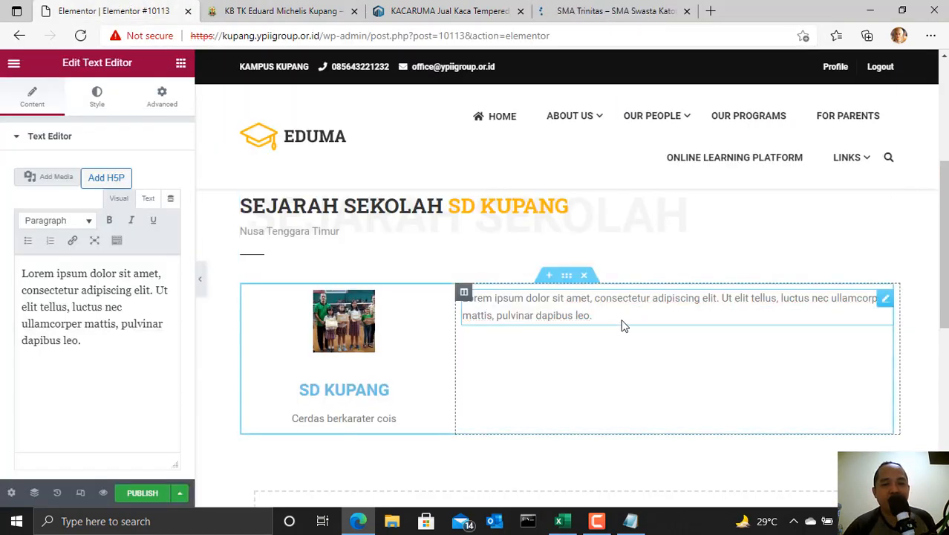
left_click(573, 7)
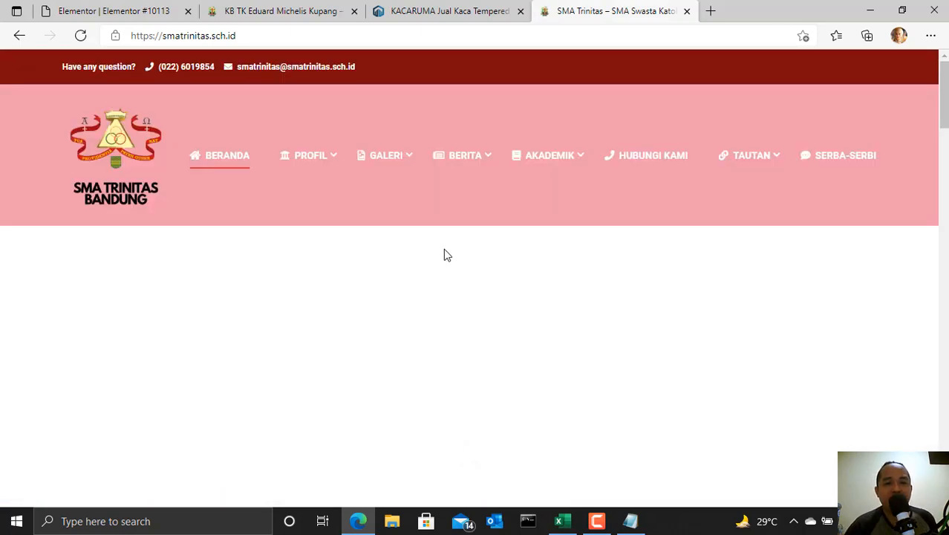
mouse_move(317, 158)
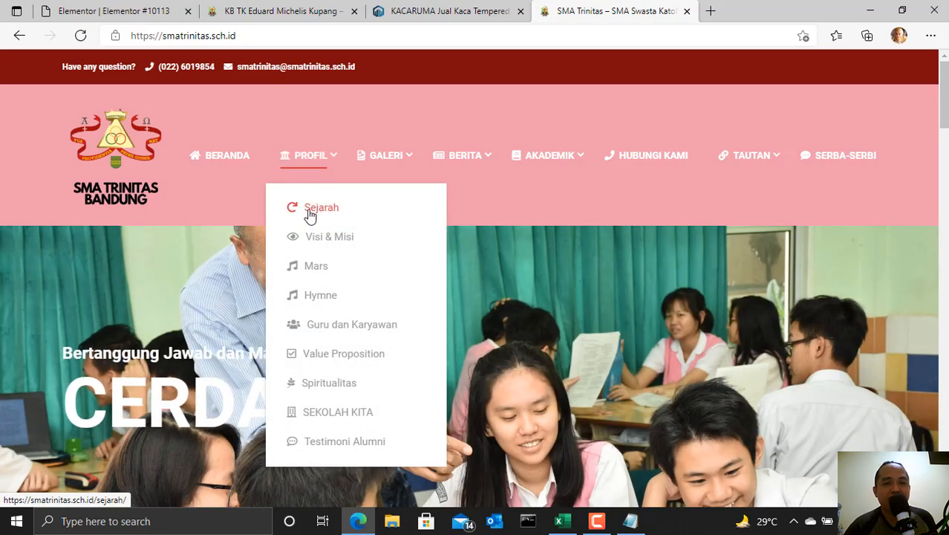
left_click(330, 211)
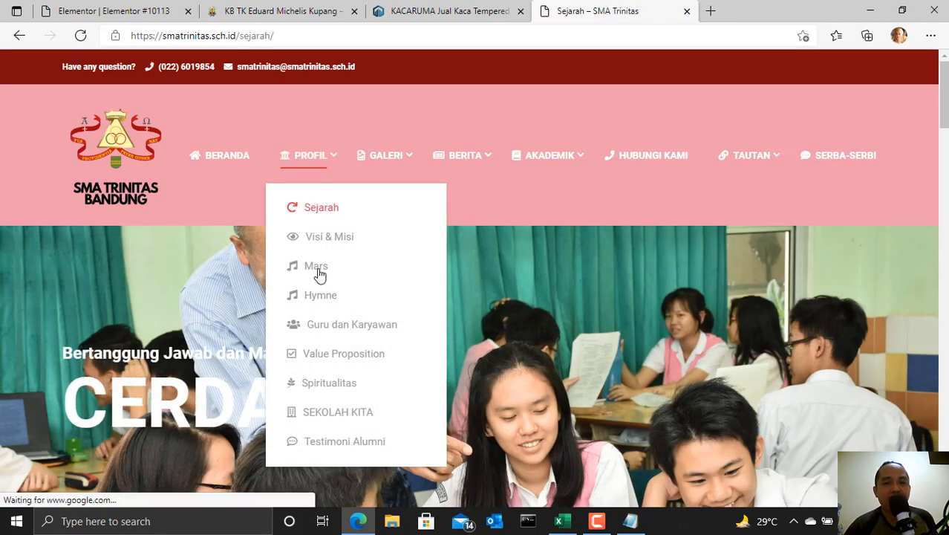
Step: Copy all three history paragraphs below the "To Seek The Best For All" motto
scroll(538, 216, "down", 4)
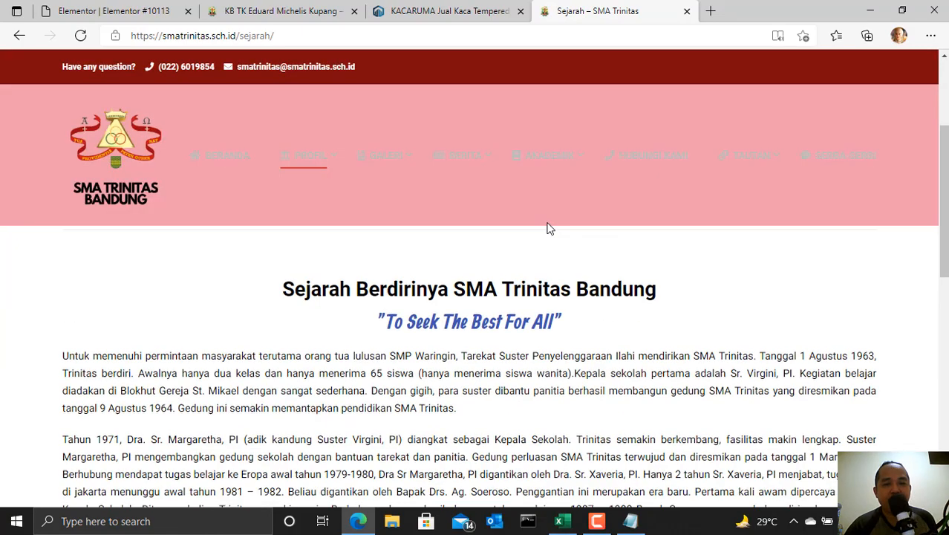
scroll(145, 311, "up", 1)
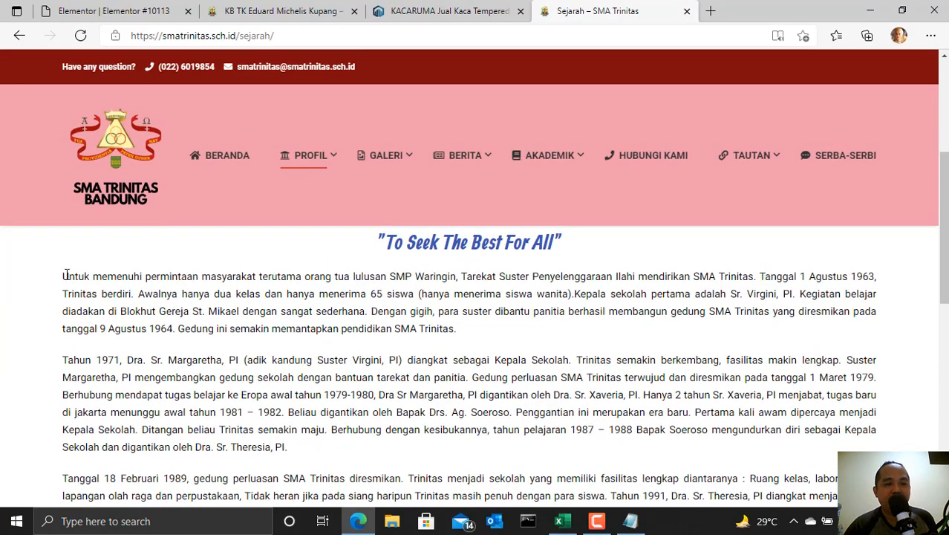
left_click_drag(65, 276, 518, 291)
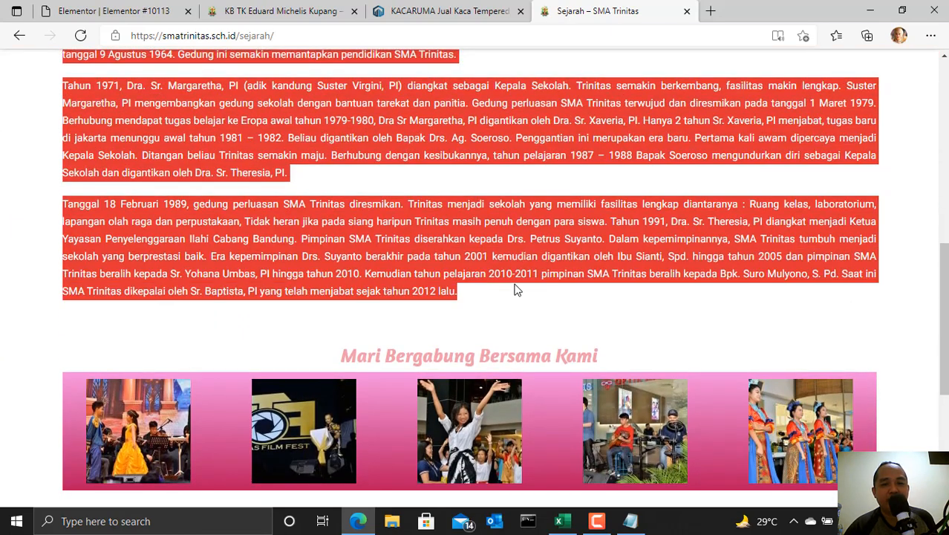
right_click(504, 238)
left_click(520, 251)
Step: Return to the Elementor page and replace the Text Editor widget's placeholder text with the copied history paragraphs
left_click(124, 14)
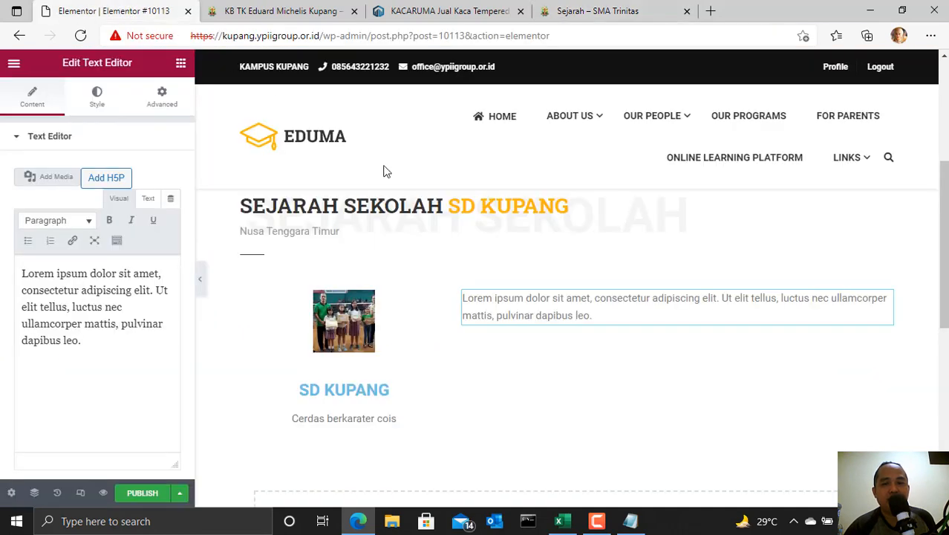
left_click(593, 318)
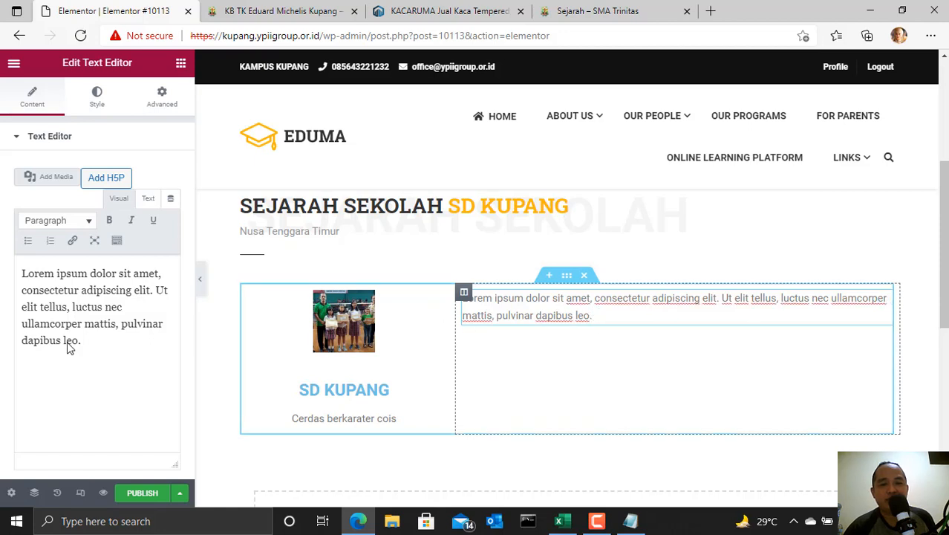
left_click_drag(85, 339, 8, 272)
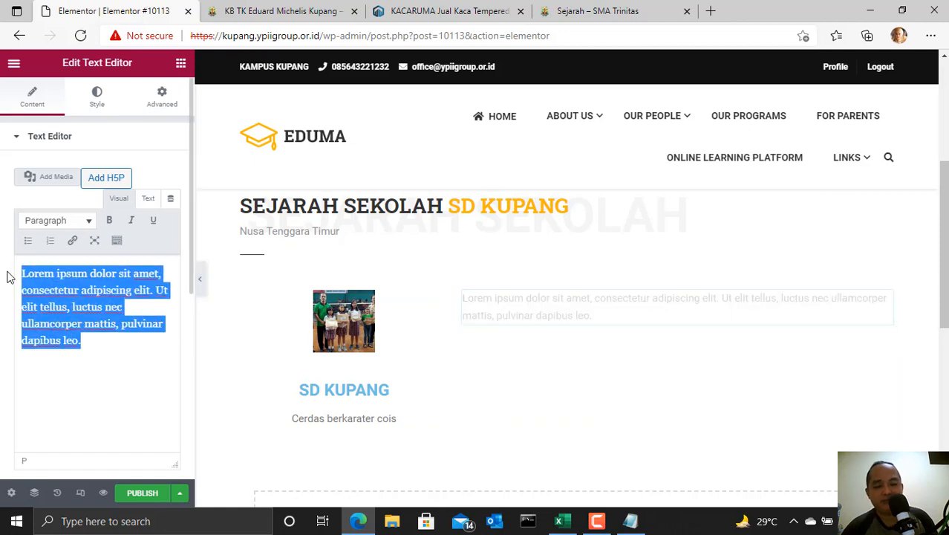
key("ctrl+v")
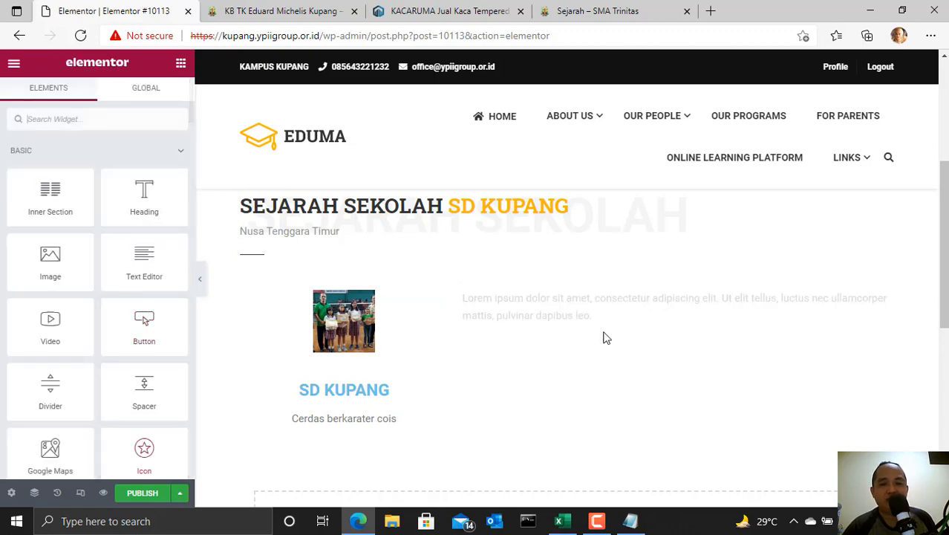
left_click(884, 303)
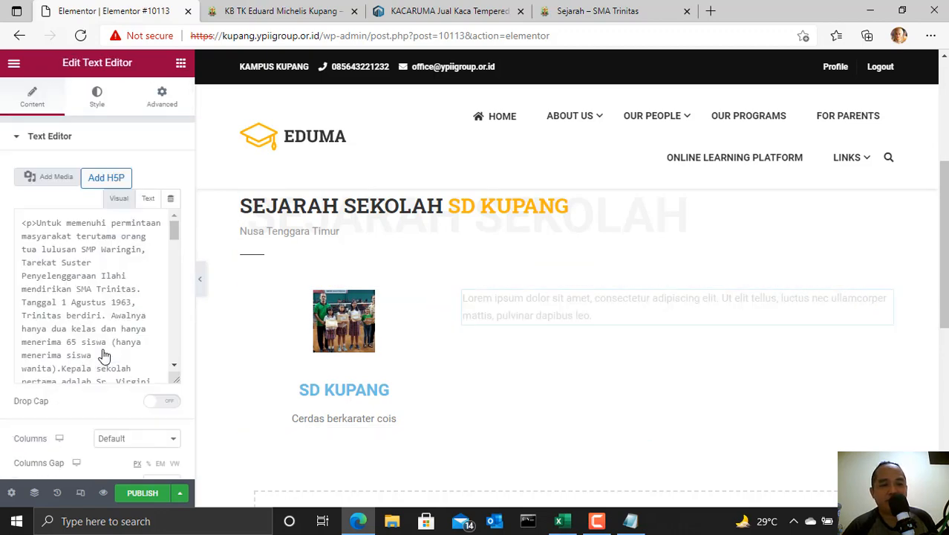
left_click(106, 323)
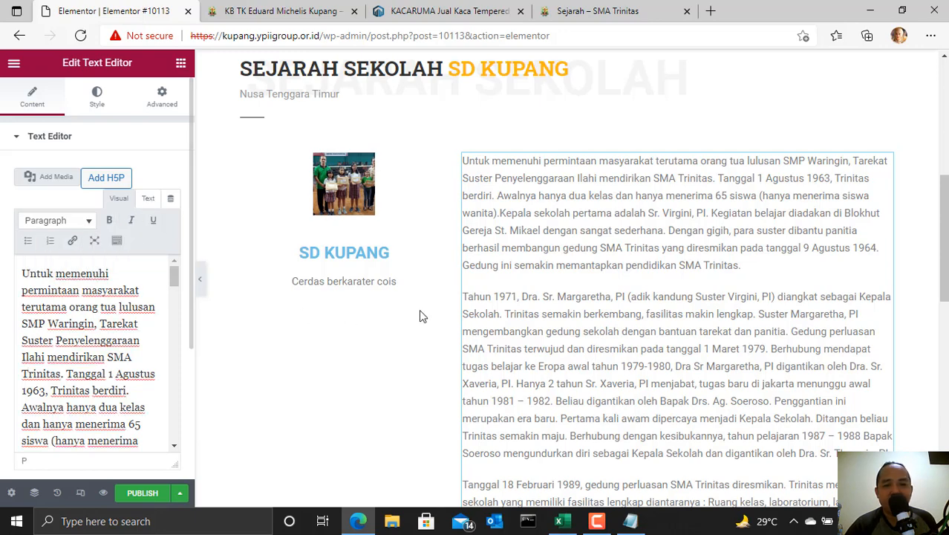
Step: Check the history text's HTML source, return to visual editing, and open it in full screen with the extended formatting toolbar shown
left_click(149, 199)
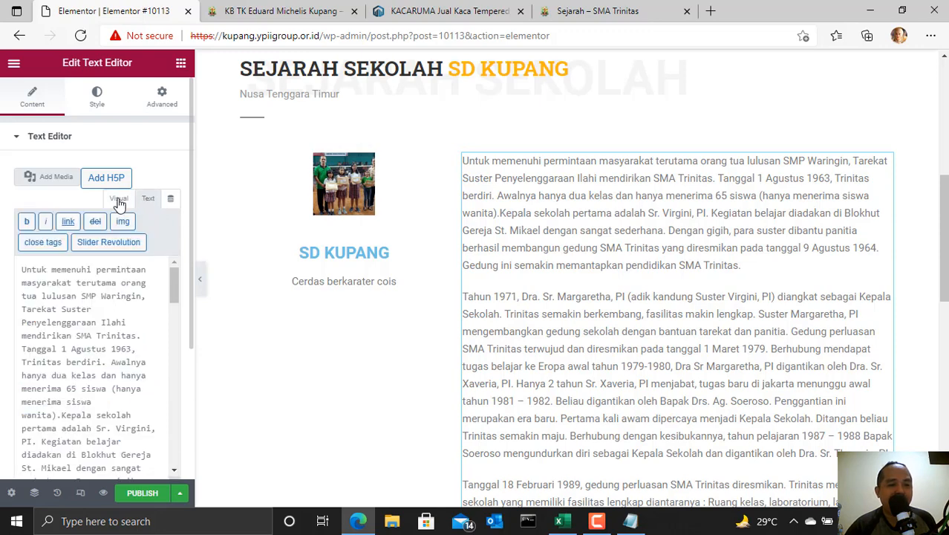
left_click(120, 199)
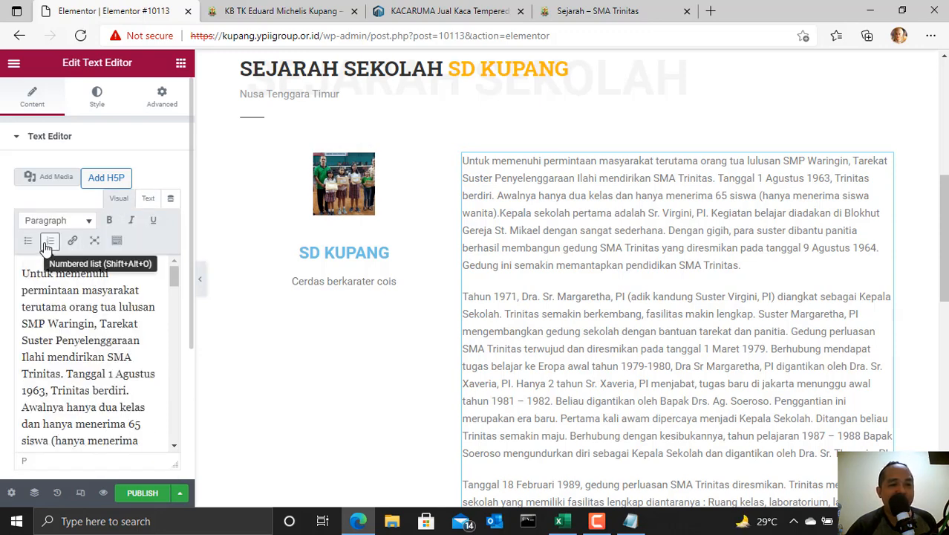
left_click(96, 242)
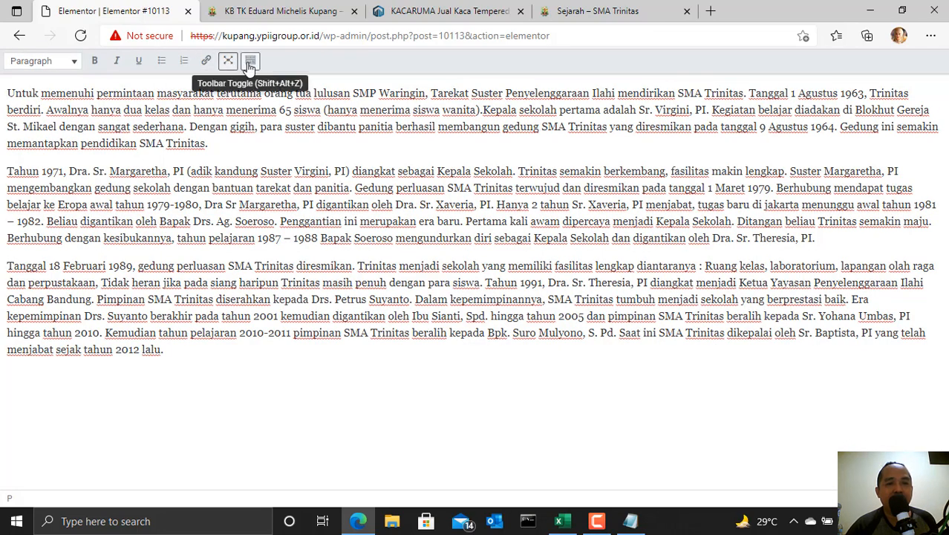
left_click(249, 62)
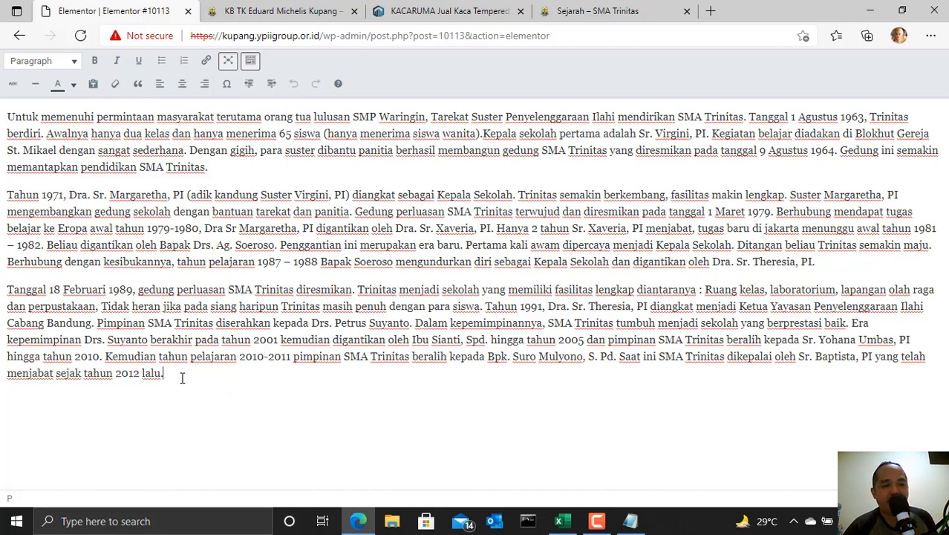
left_click_drag(182, 378, 2, 111)
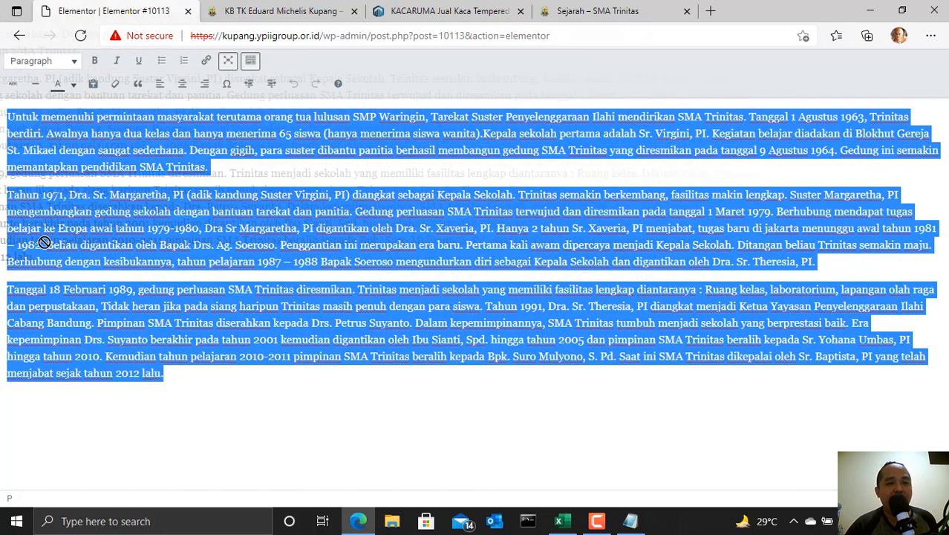
left_click(282, 9)
left_click(413, 5)
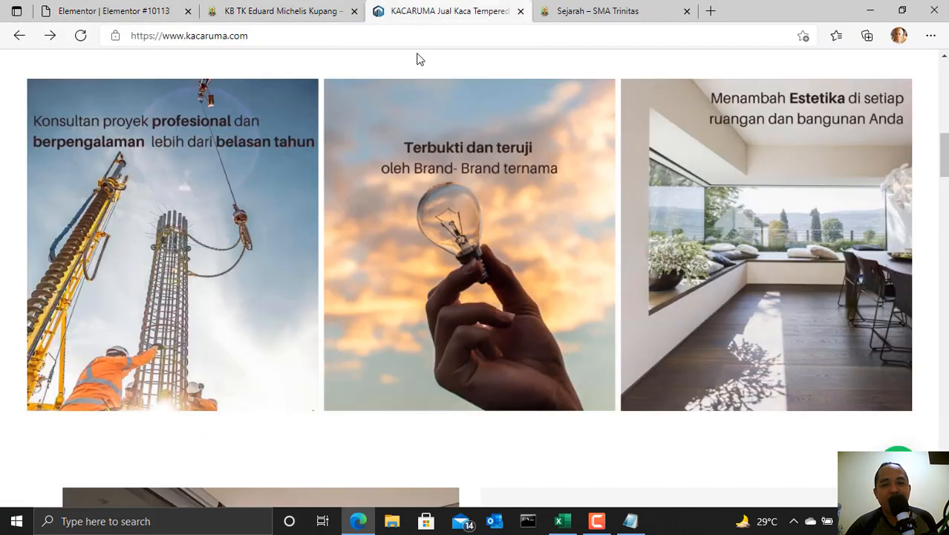
key("ctrl+1")
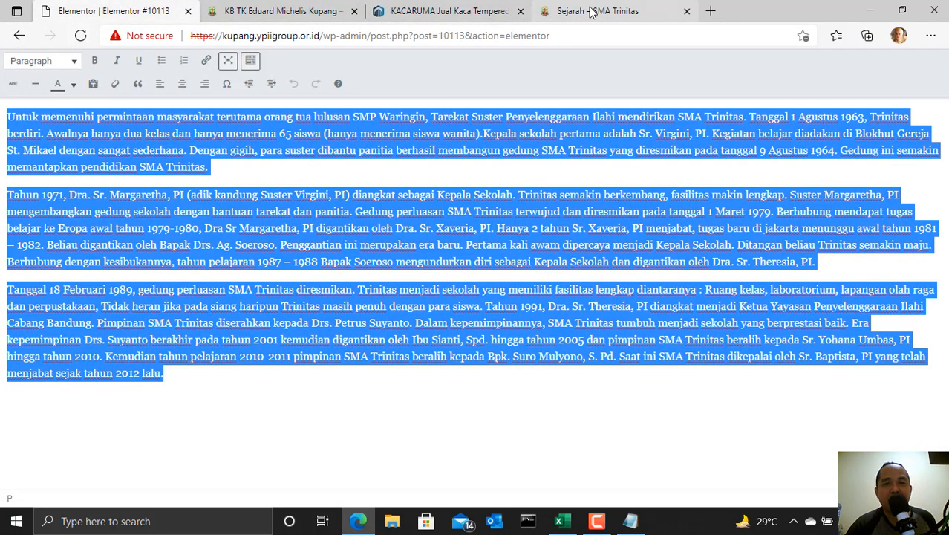
left_click(457, 194)
left_click(562, 6)
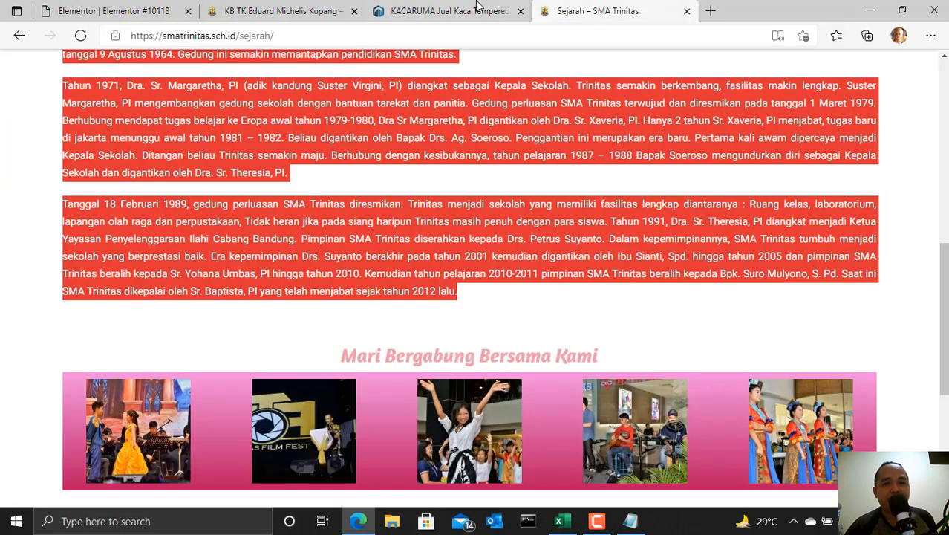
left_click(480, 8)
left_click(112, 12)
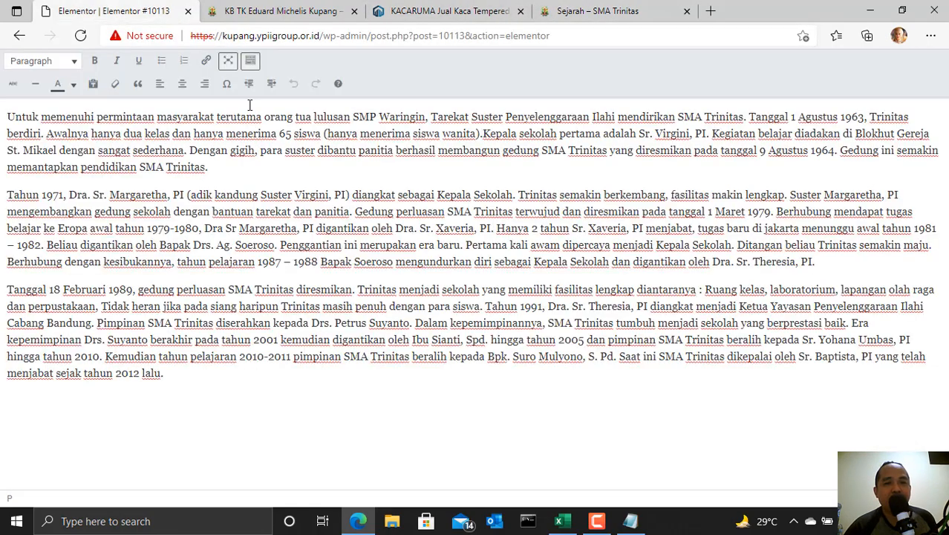
Step: Exit the text editor's full-screen mode
left_click(228, 60)
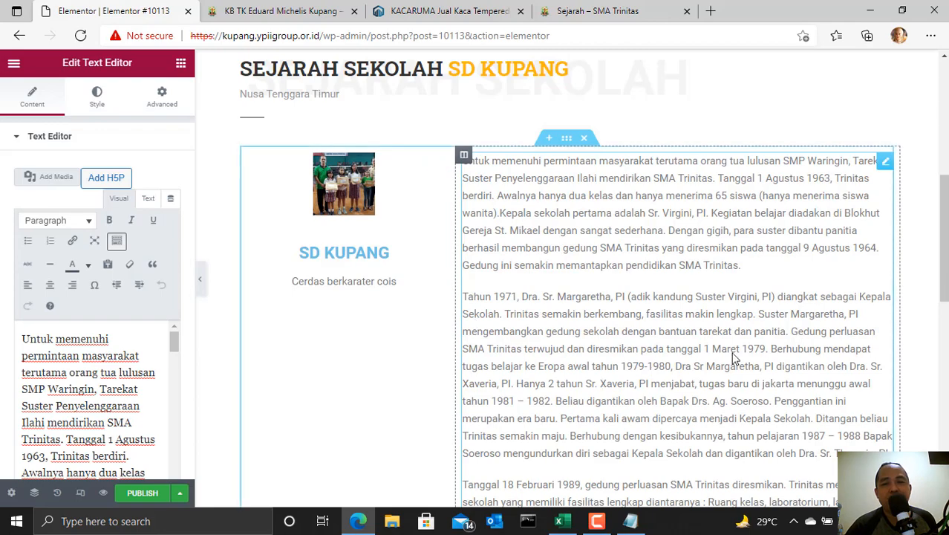
Step: Publish the school history page and review the history text down to its end
scroll(845, 358, "down", 3)
scroll(817, 372, "down", 2)
scroll(470, 410, "up", 8)
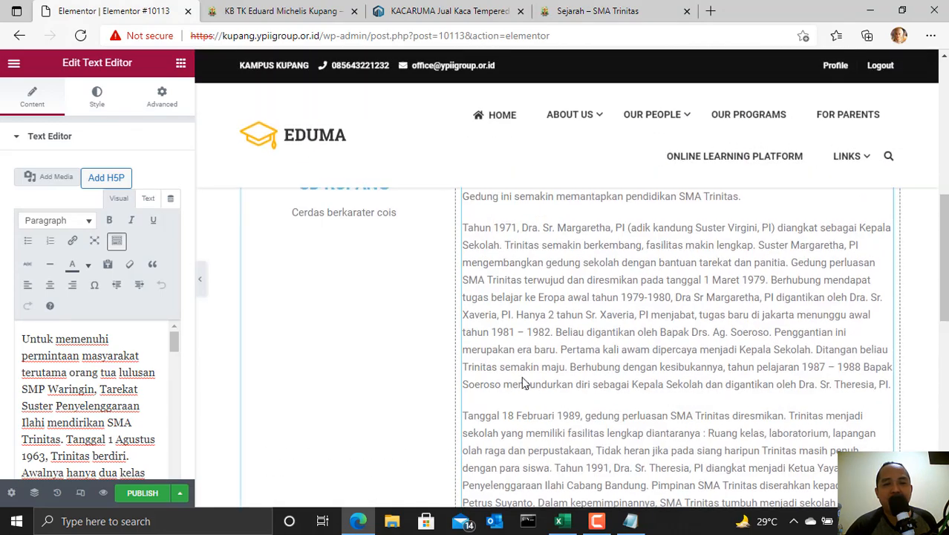
left_click(149, 494)
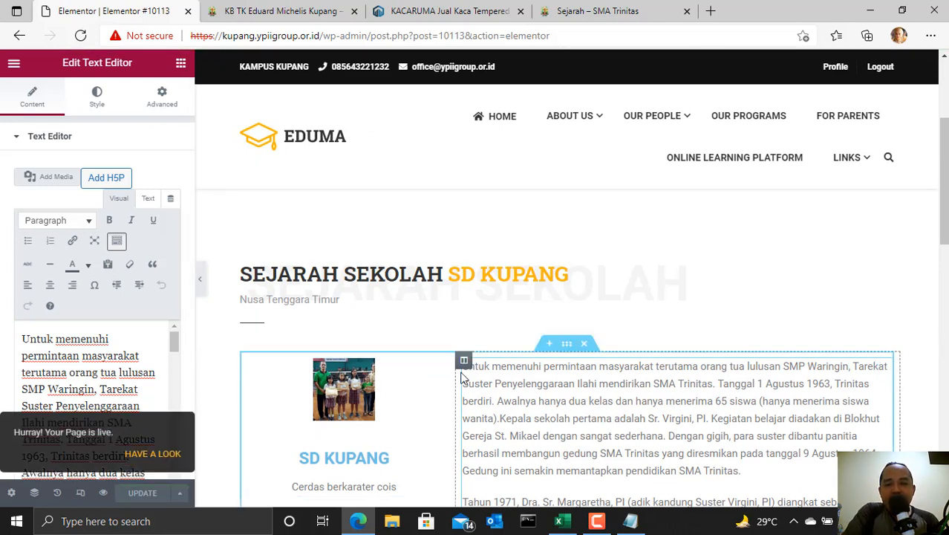
scroll(609, 379, "down", 4)
scroll(609, 379, "down", 6)
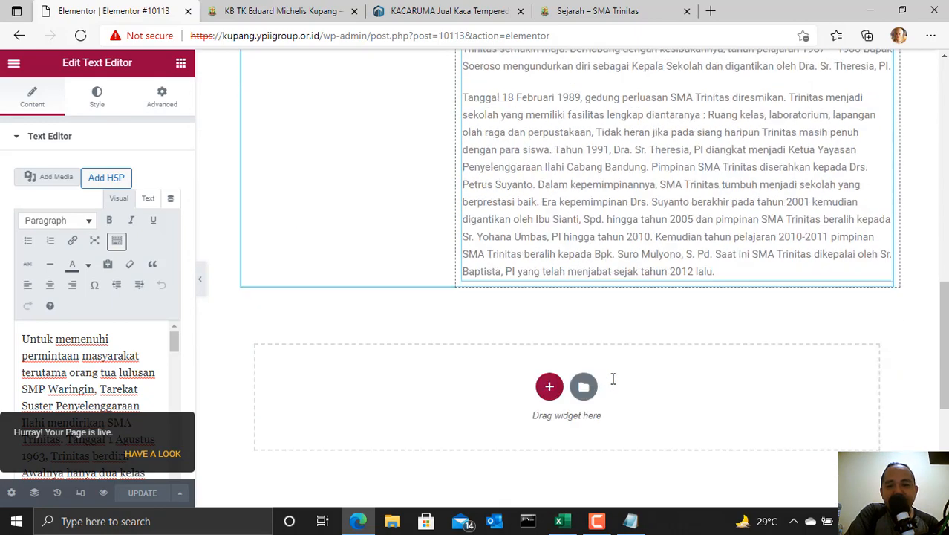
scroll(449, 212, "up", 3)
Step: Switch to the school's homepage, reload it, and try the Our School entry under About Us > Our History
left_click(308, 11)
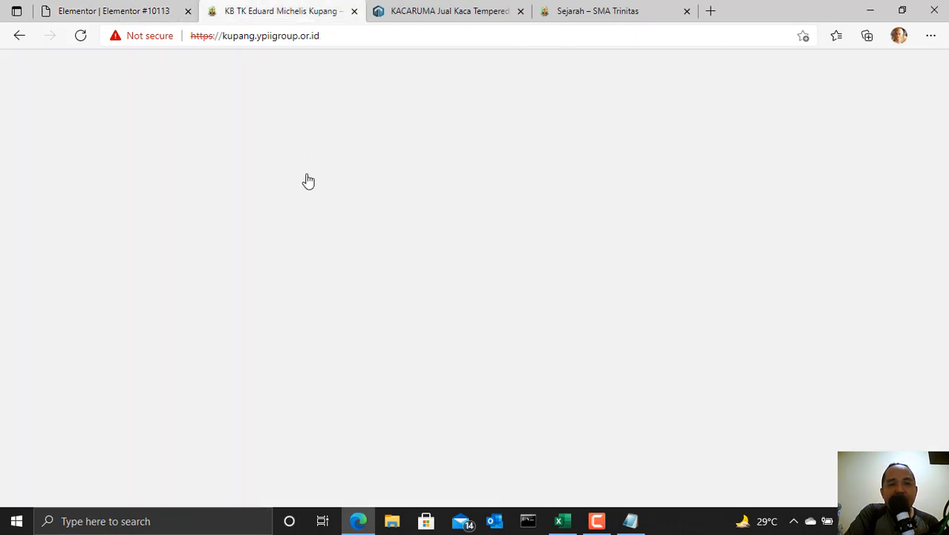
left_click(79, 36)
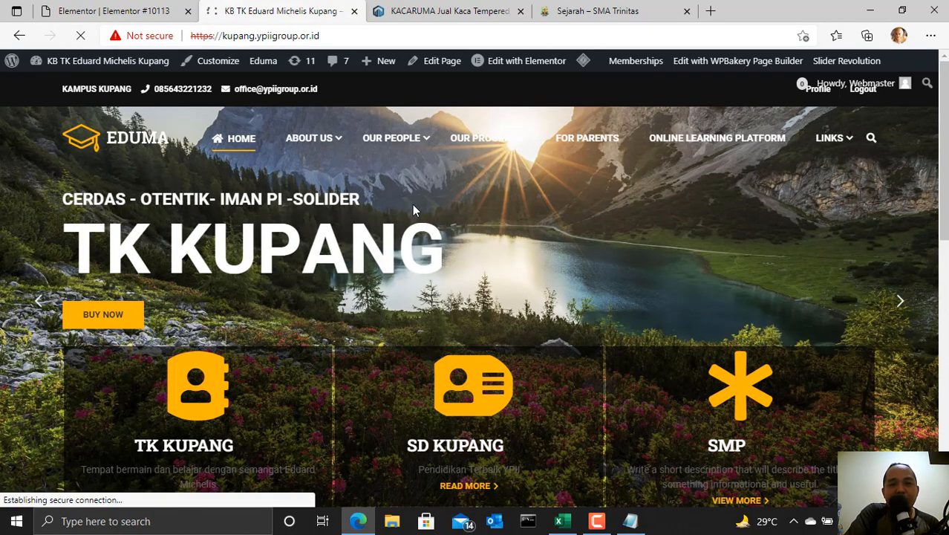
mouse_move(312, 138)
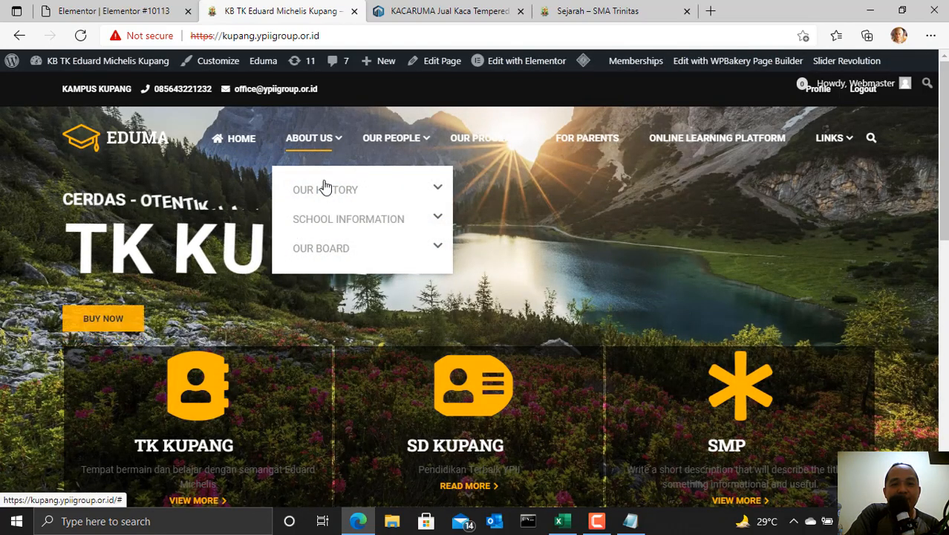
mouse_move(331, 194)
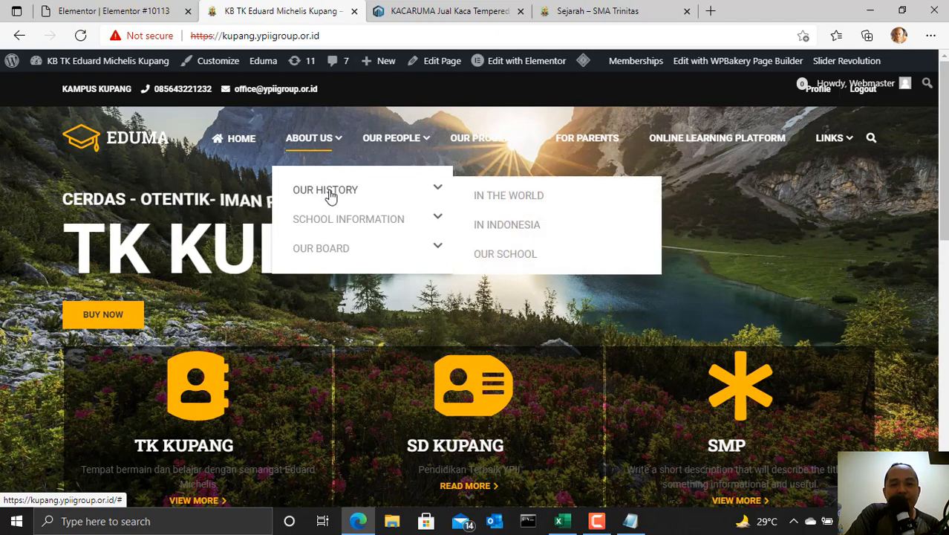
left_click(520, 258)
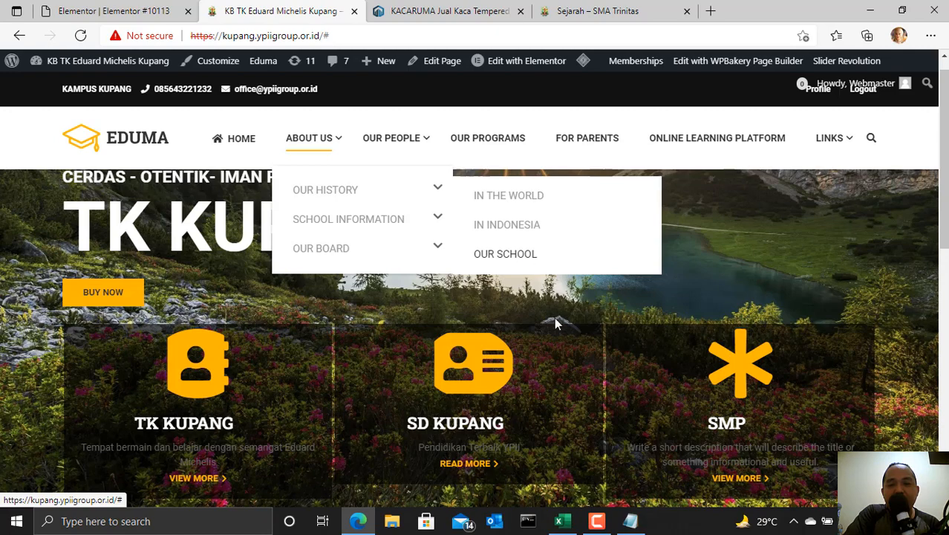
Step: Close the Elementor editor's browser tab and the Sejarah – SMA Trinitas tab
left_click(111, 11)
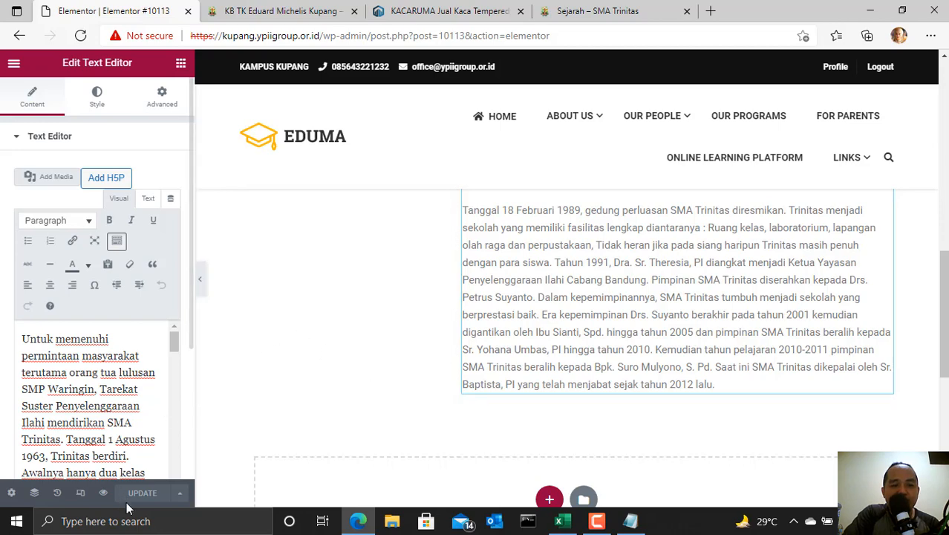
left_click(15, 65)
left_click(188, 11)
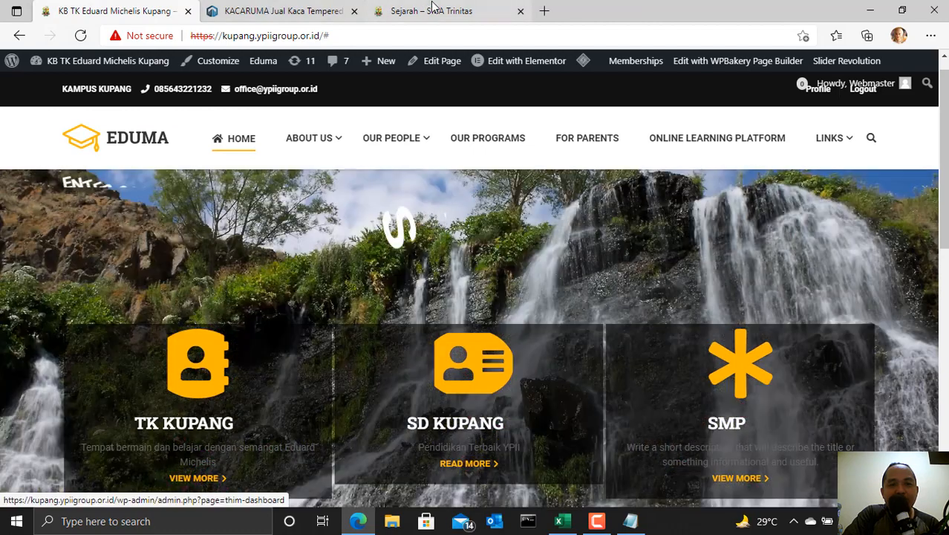
left_click(520, 11)
Step: Check the site's Our School entry under Our History, and go to the WordPress dashboard's list of all pages
mouse_move(325, 143)
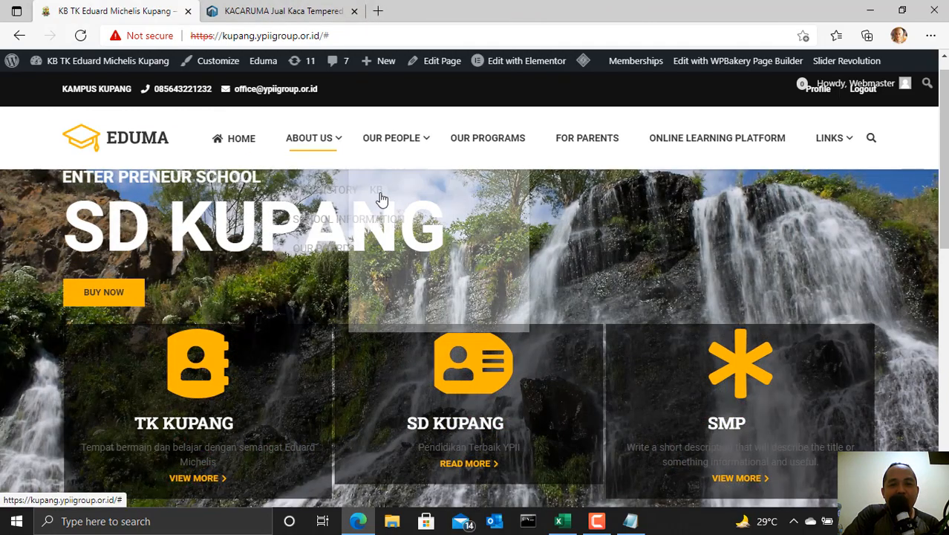
mouse_move(419, 199)
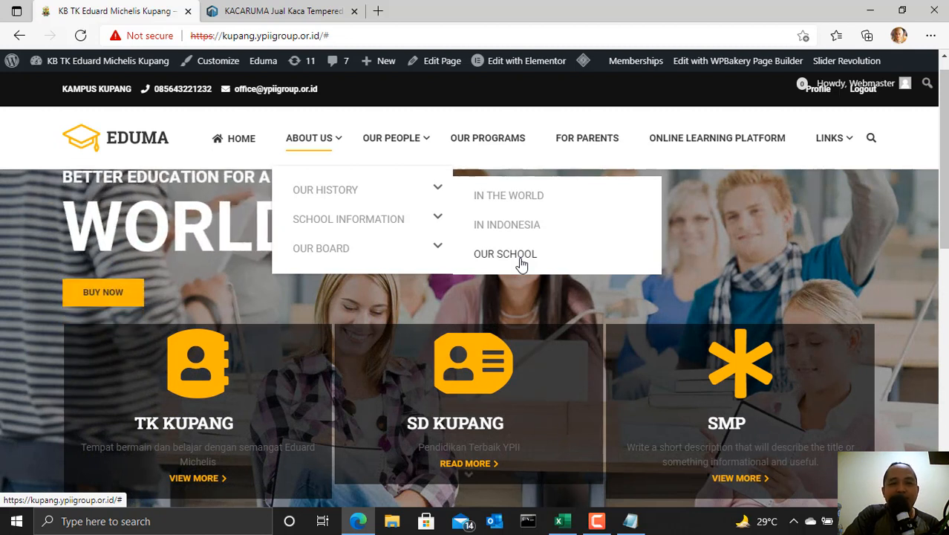
mouse_move(112, 64)
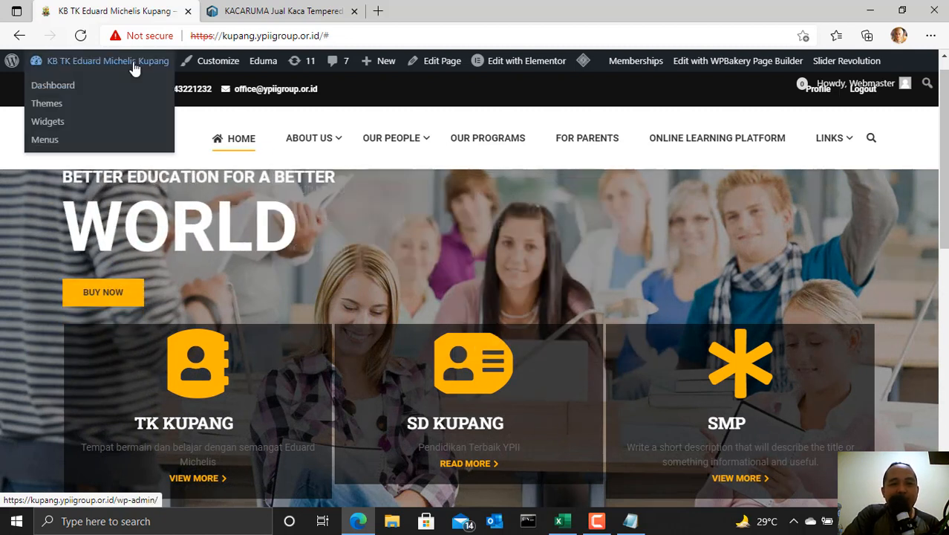
left_click(54, 91)
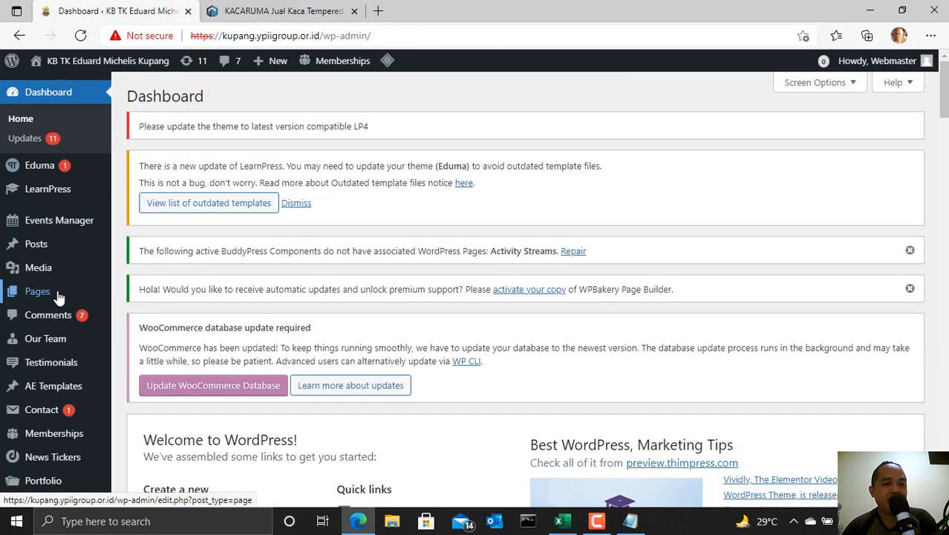
mouse_move(41, 292)
left_click(144, 294)
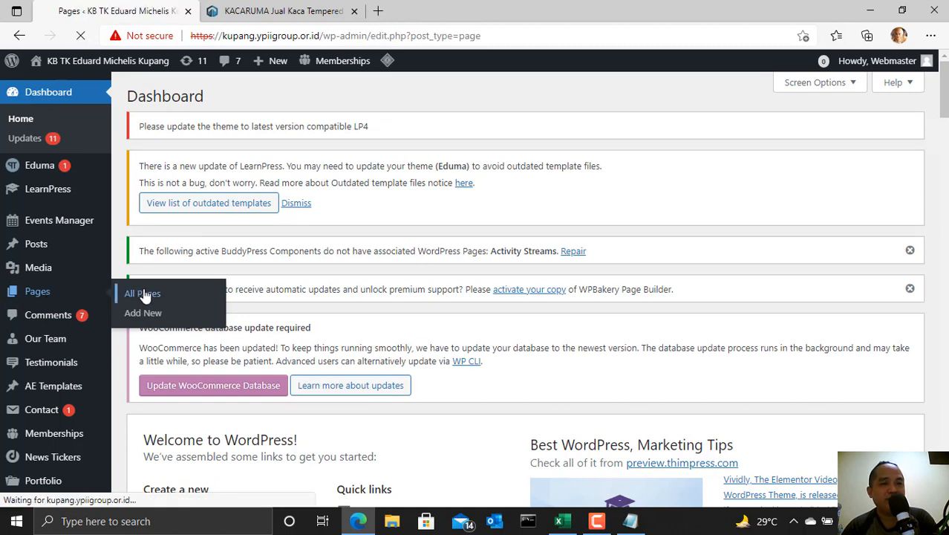
Step: Look through both pages of the page list for the new history page and return to the first page
scroll(271, 290, "down", 3)
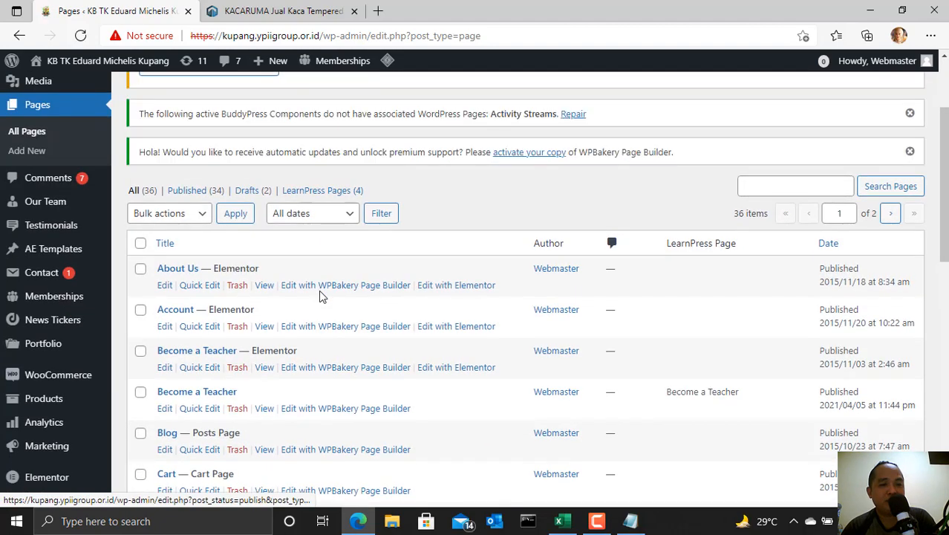
scroll(319, 295, "down", 5)
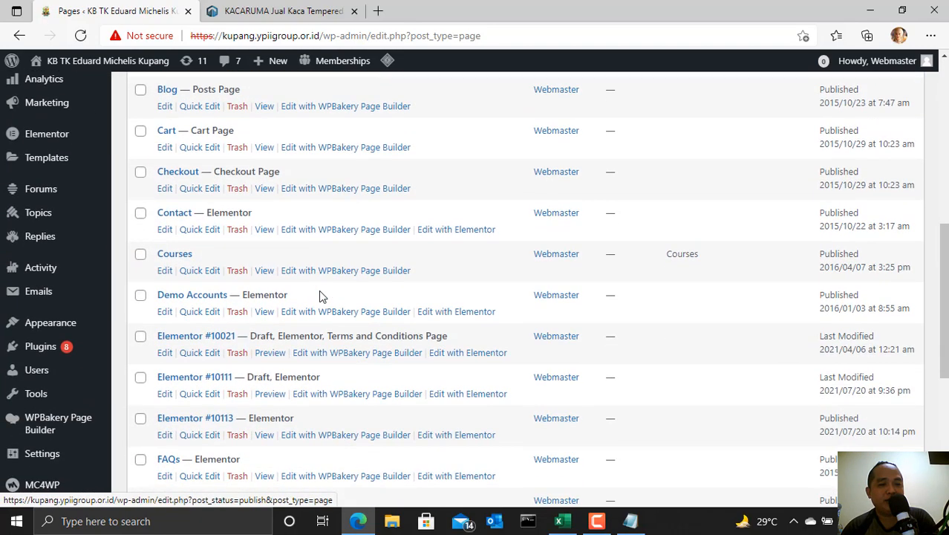
scroll(319, 295, "down", 2)
scroll(318, 295, "down", 3)
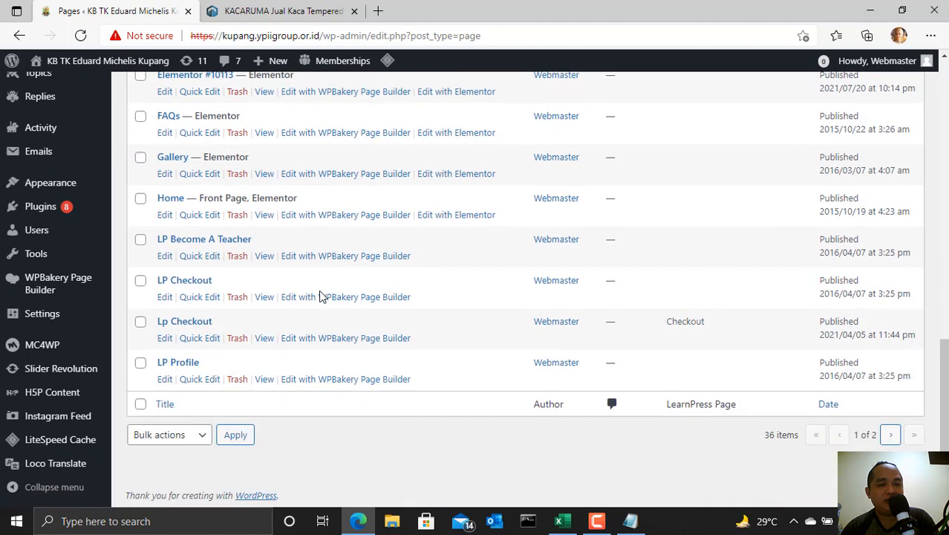
left_click(891, 435)
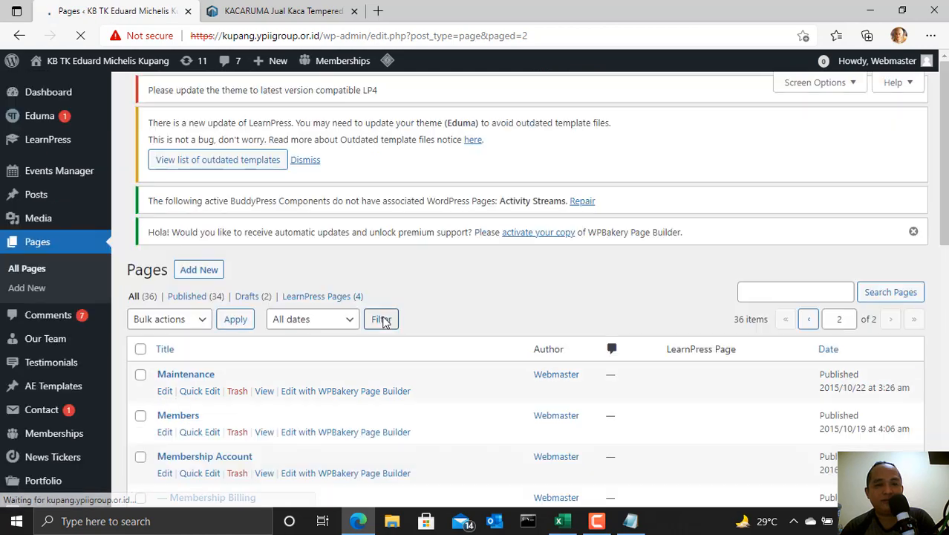
scroll(383, 322, "down", 3)
scroll(383, 321, "down", 5)
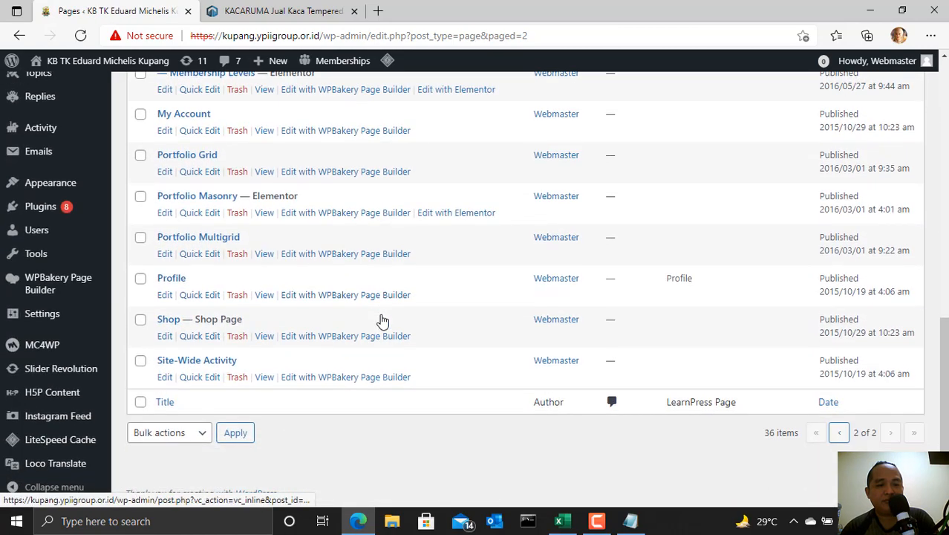
scroll(381, 333, "up", 1)
scroll(372, 345, "up", 5)
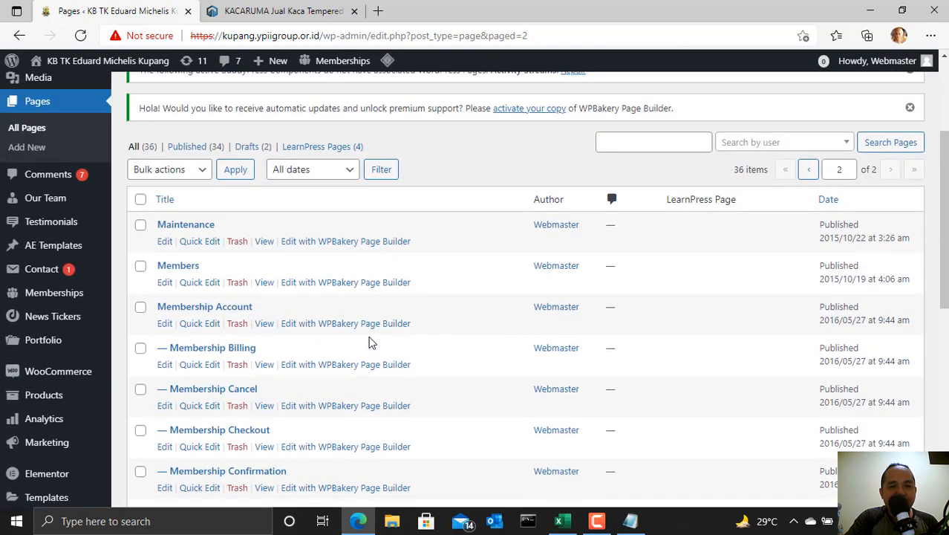
scroll(371, 343, "down", 4)
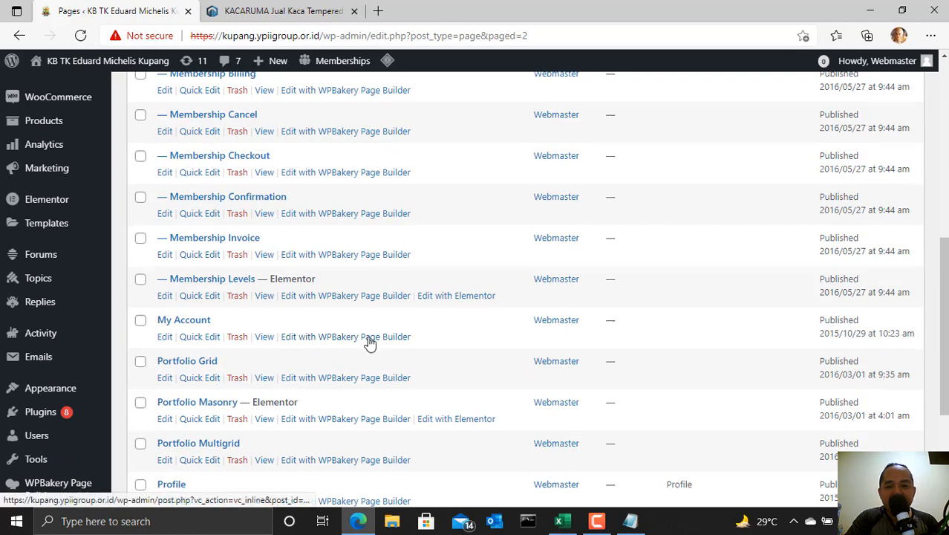
scroll(396, 339, "down", 3)
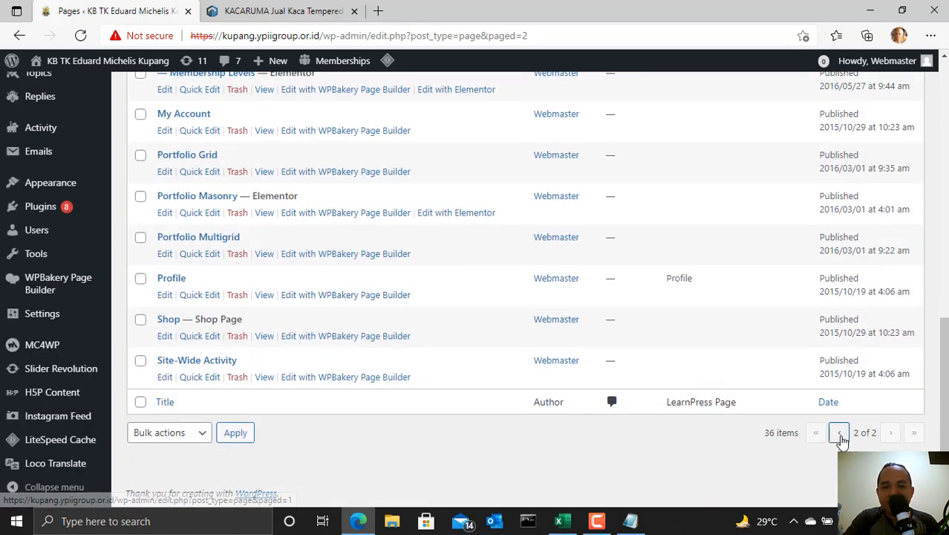
left_click(839, 432)
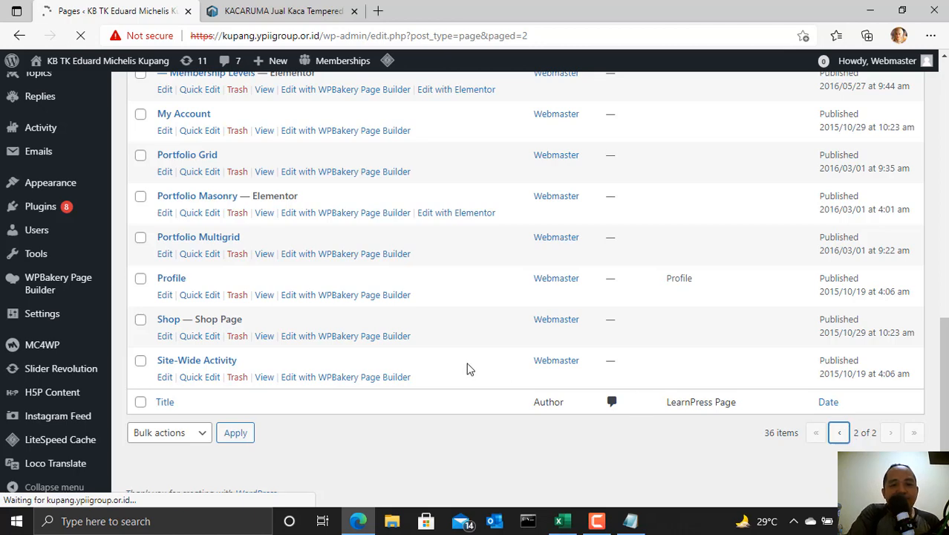
scroll(396, 379, "up", 1)
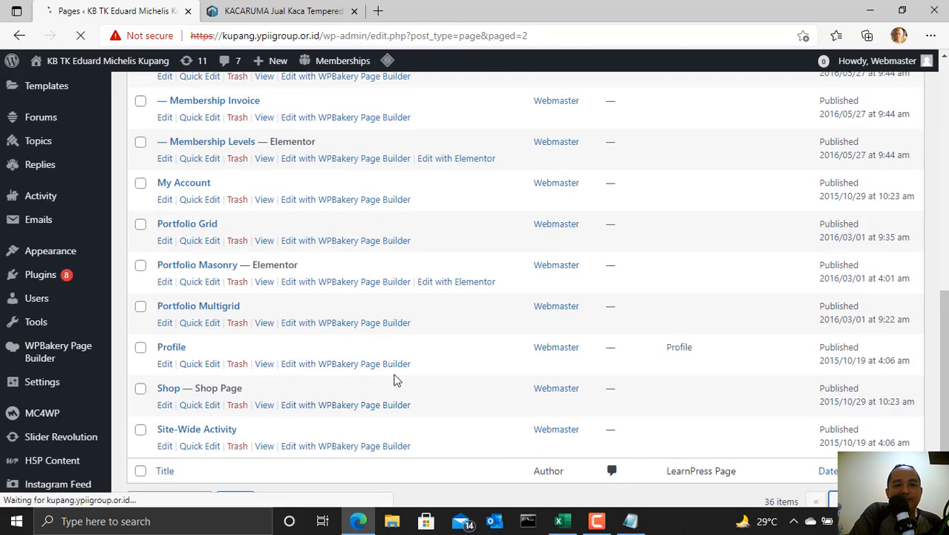
scroll(396, 380, "up", 1)
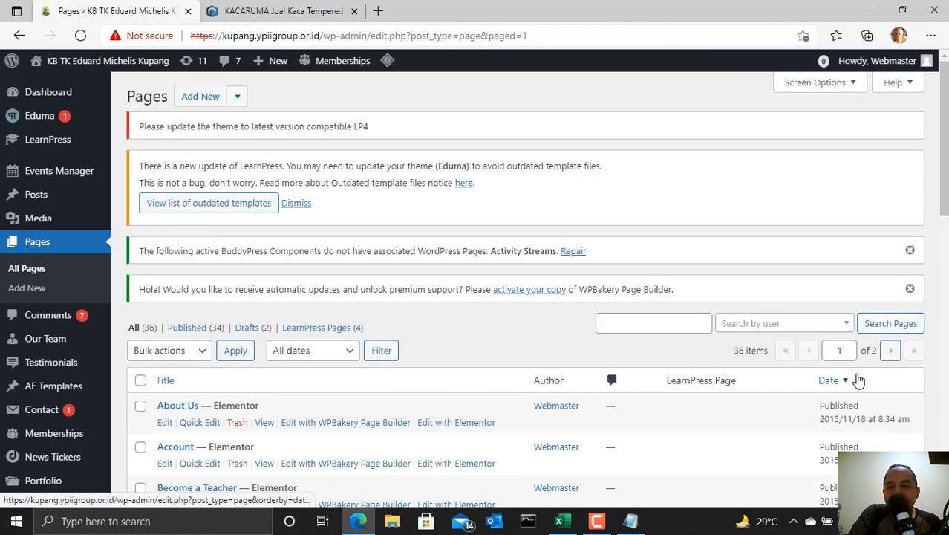
Step: Sort the pages by date, newest first, and open Elementor #10113 for editing with Elementor
left_click(844, 381)
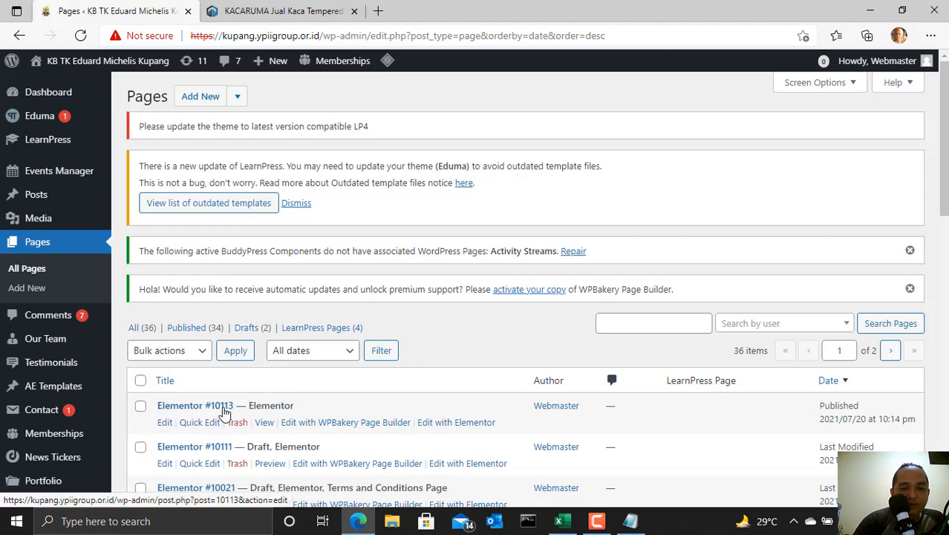
scroll(222, 407, "down", 1)
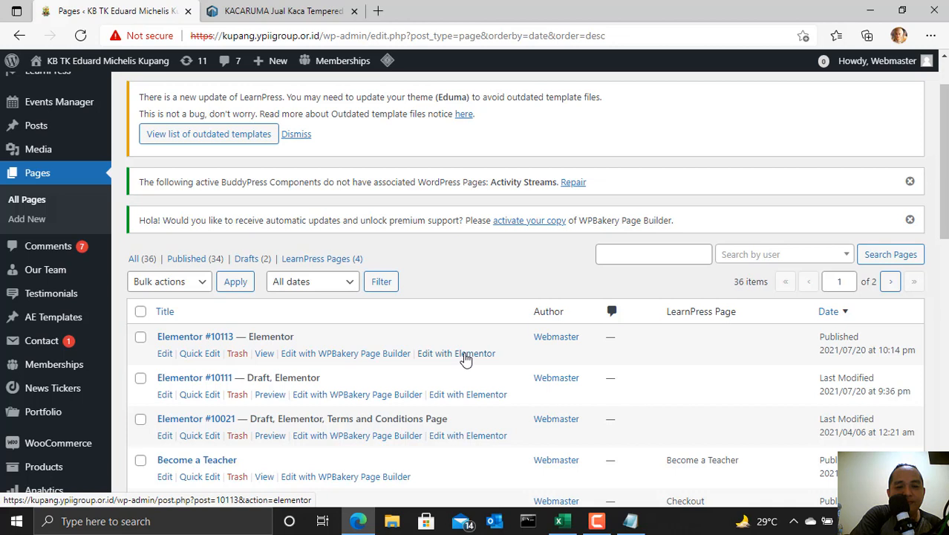
left_click(465, 354)
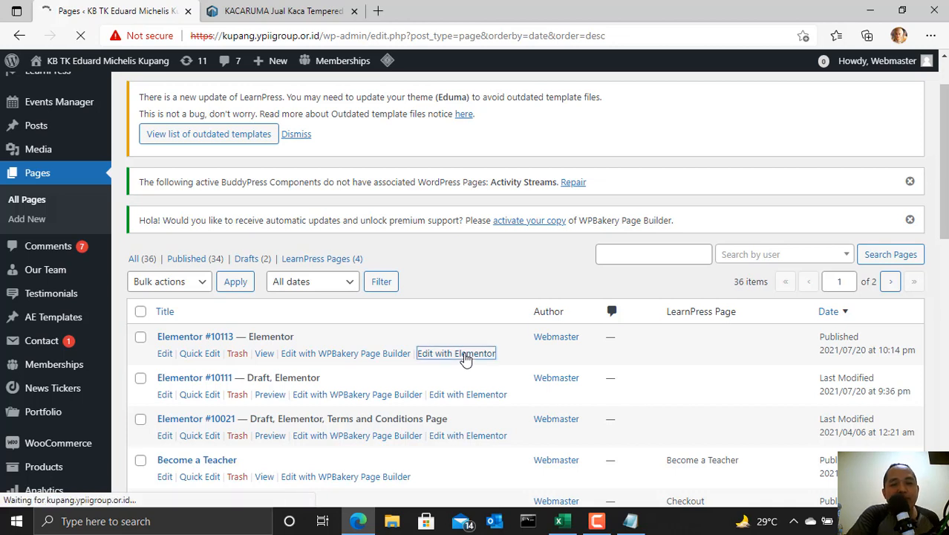
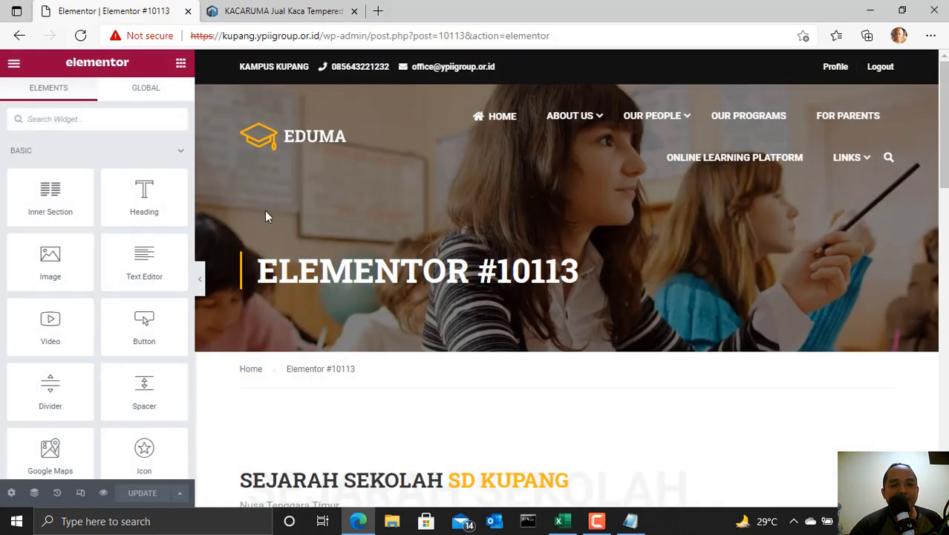
Step: Review the reopened page's title banner, breadcrumb, heading and two-column history section
scroll(375, 339, "down", 3)
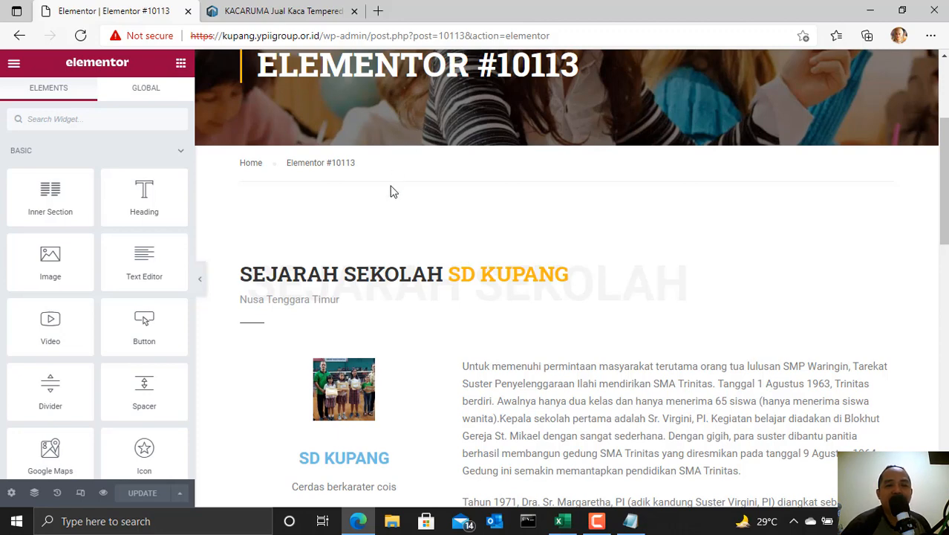
scroll(394, 191, "up", 3)
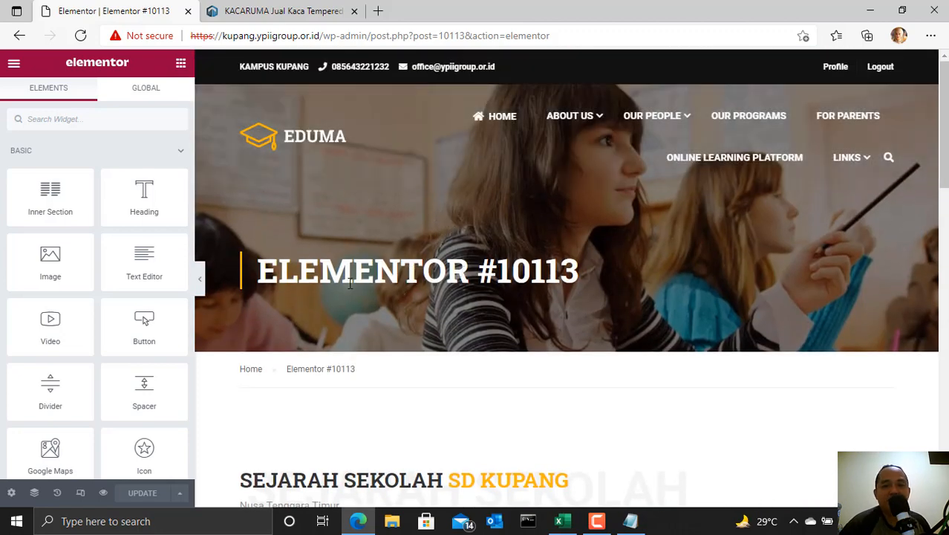
scroll(350, 283, "down", 2)
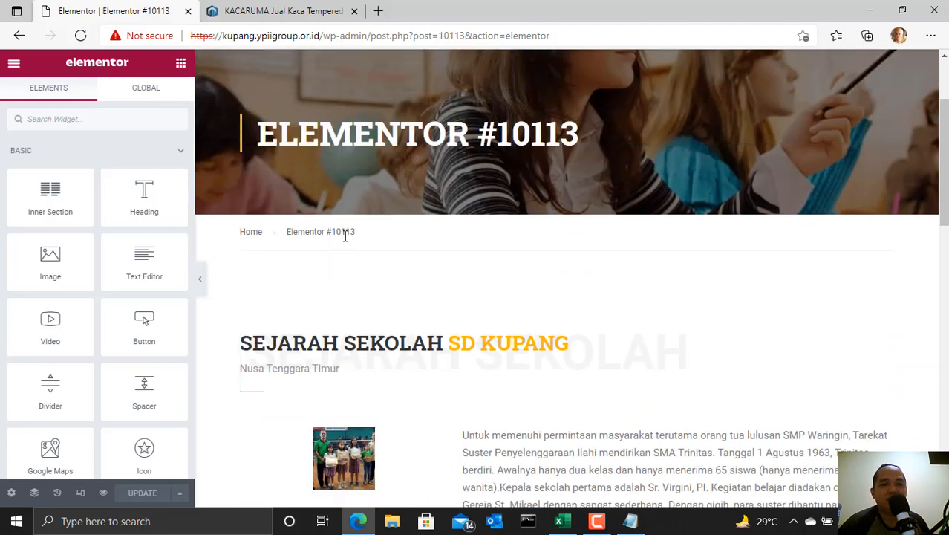
scroll(394, 237, "down", 4)
scroll(520, 201, "up", 2)
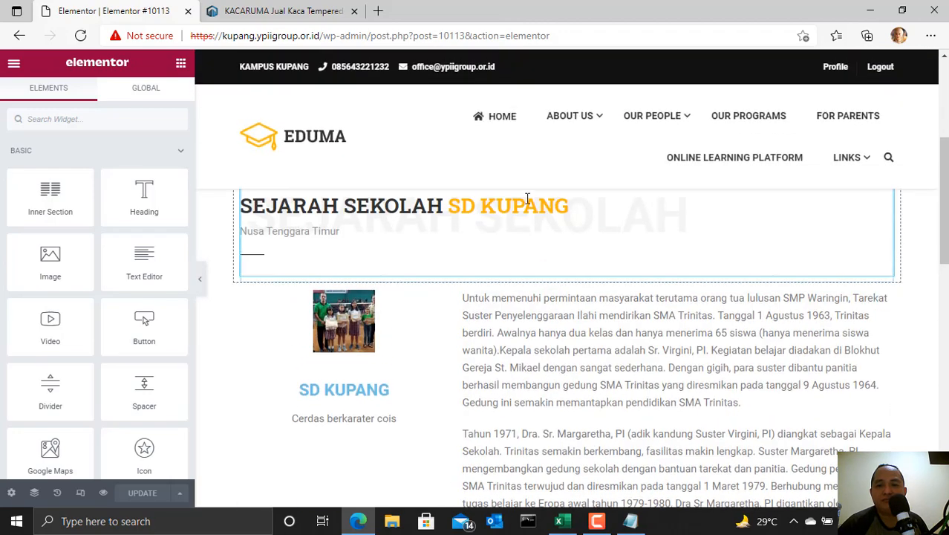
scroll(334, 171, "up", 4)
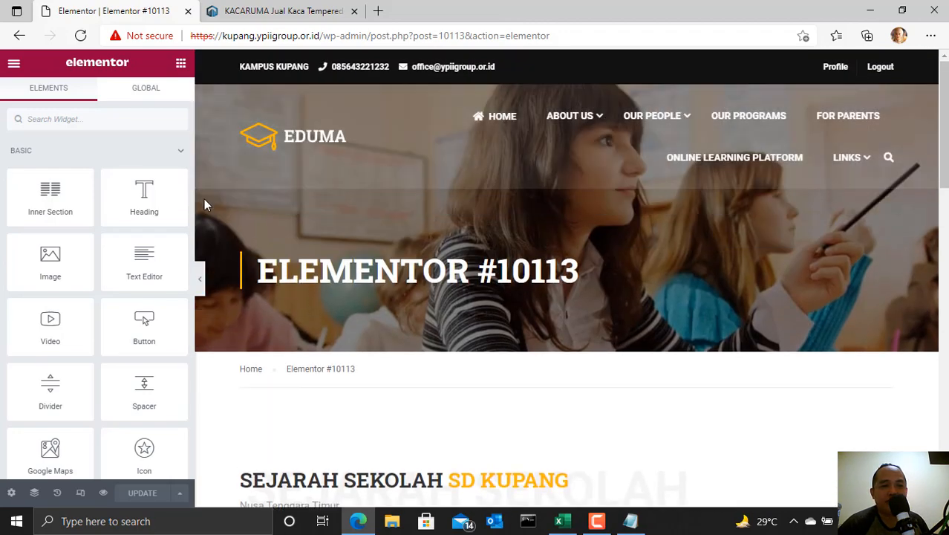
Step: Look over the history page once more and return from the Elementor editor to the page list
scroll(391, 286, "down", 2)
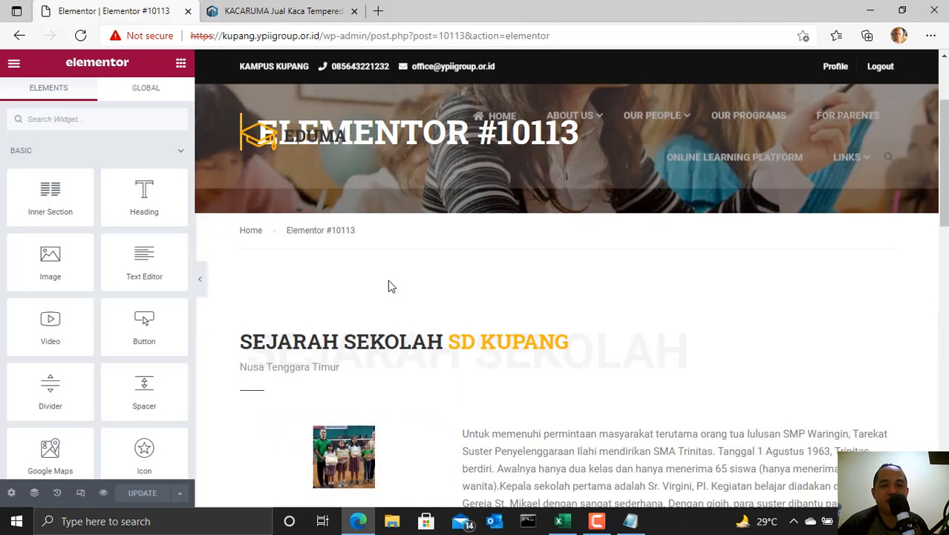
scroll(391, 286, "down", 1)
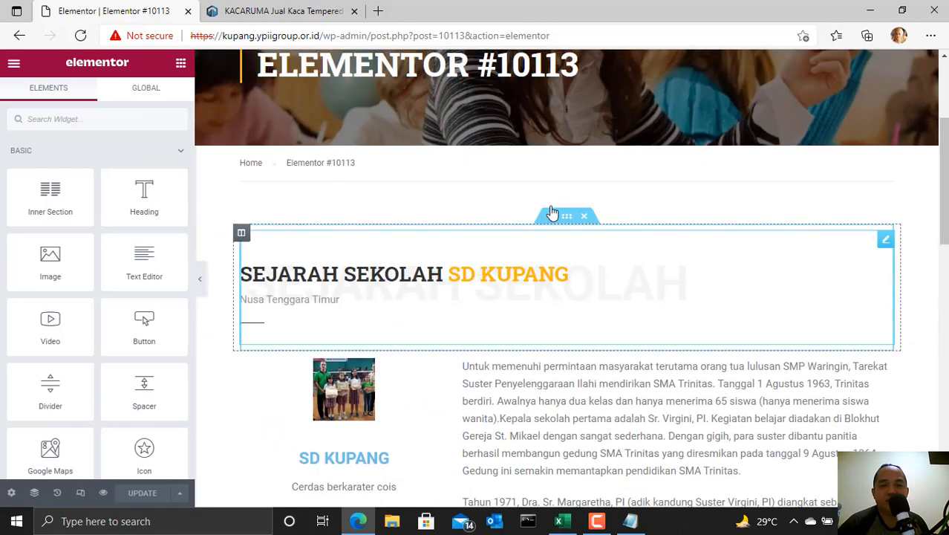
scroll(567, 278, "up", 1)
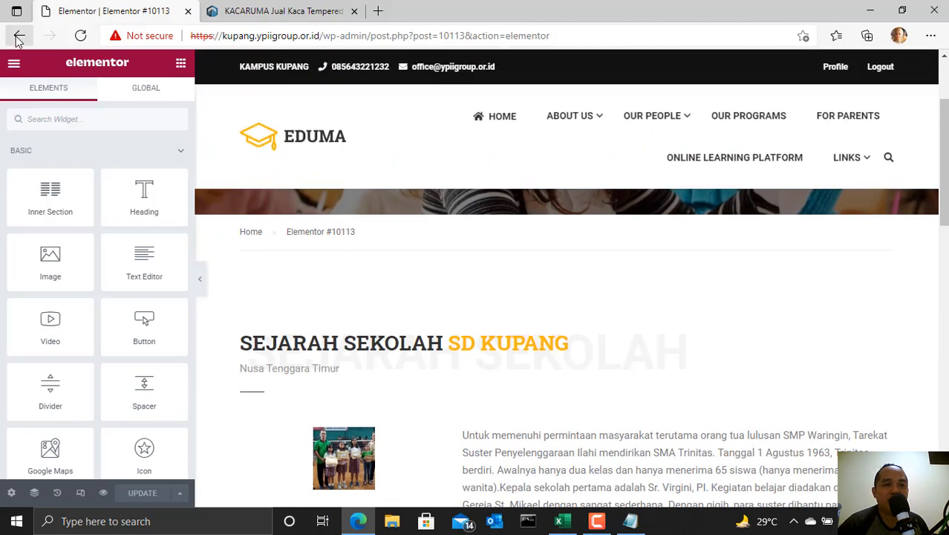
left_click(19, 38)
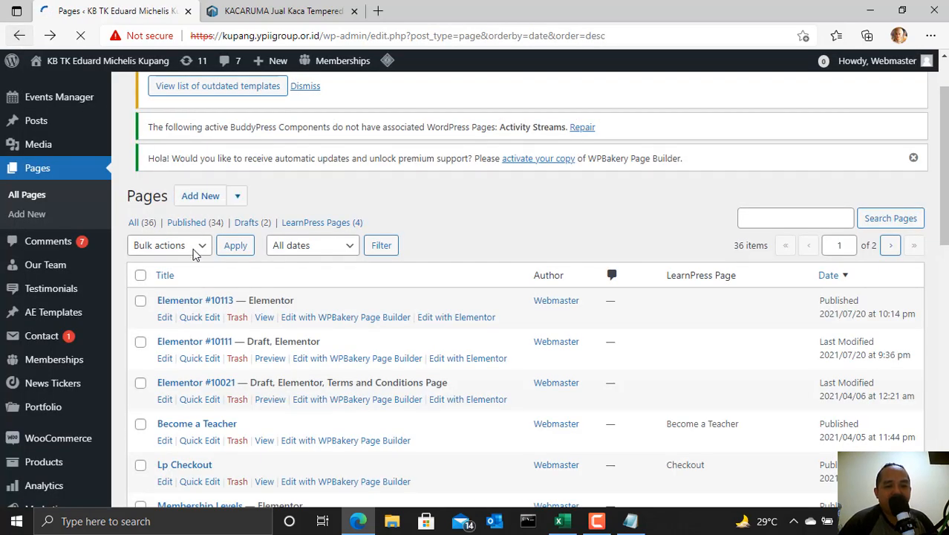
Step: Retitle the page Elementor #10113 as "Our School" with Quick Edit
left_click(196, 348)
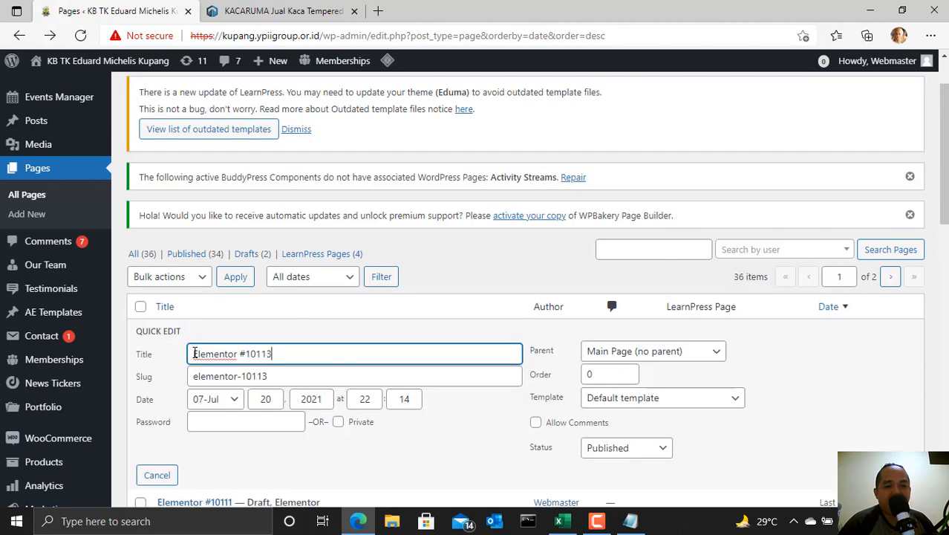
left_click(159, 476)
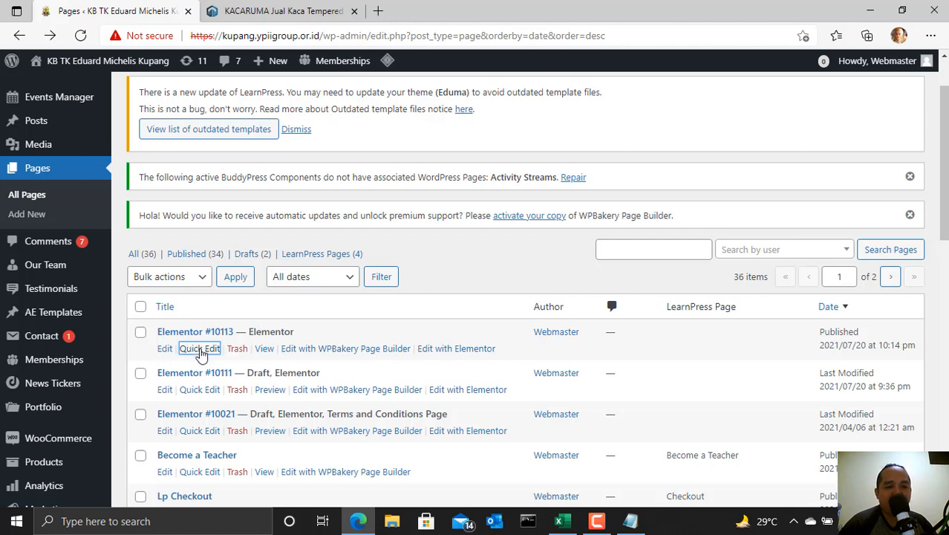
left_click(199, 349)
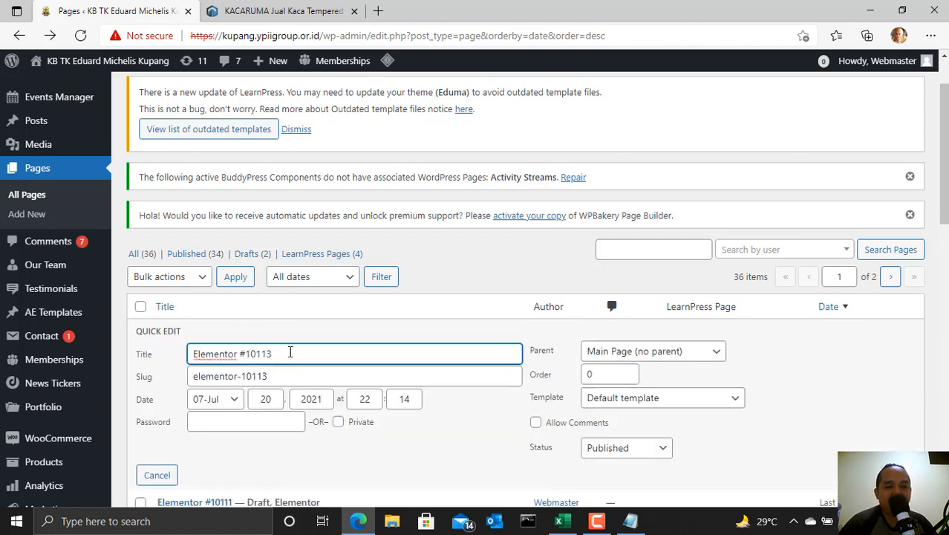
left_click(304, 354)
left_click_drag(274, 353, 158, 355)
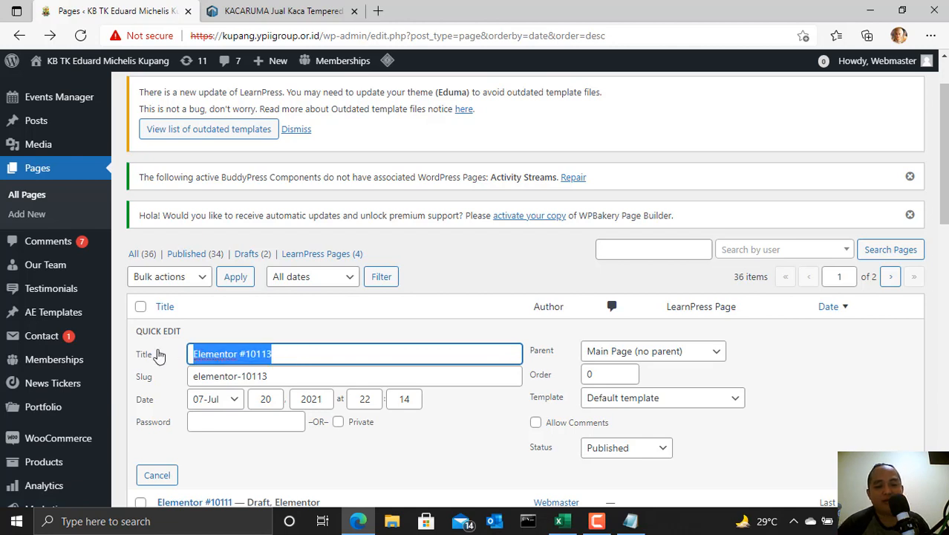
type("Our")
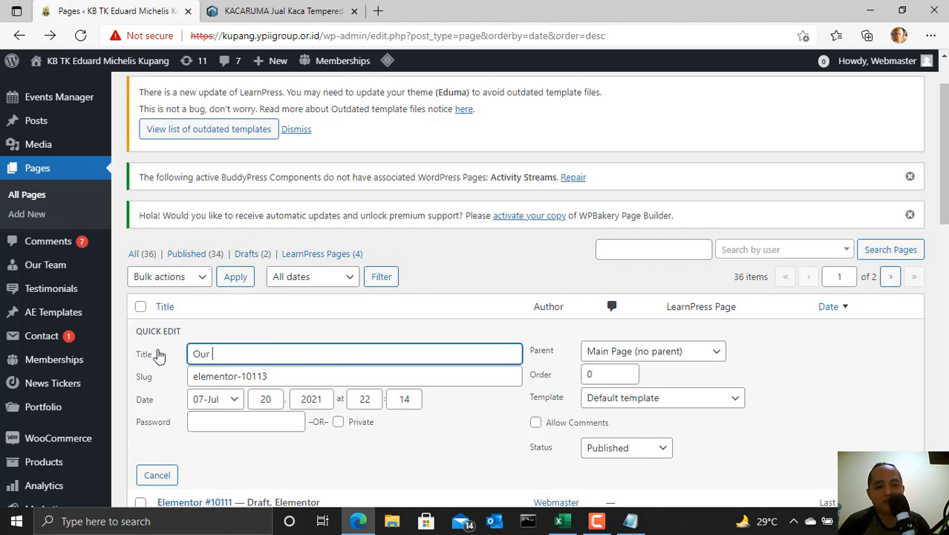
type(" School")
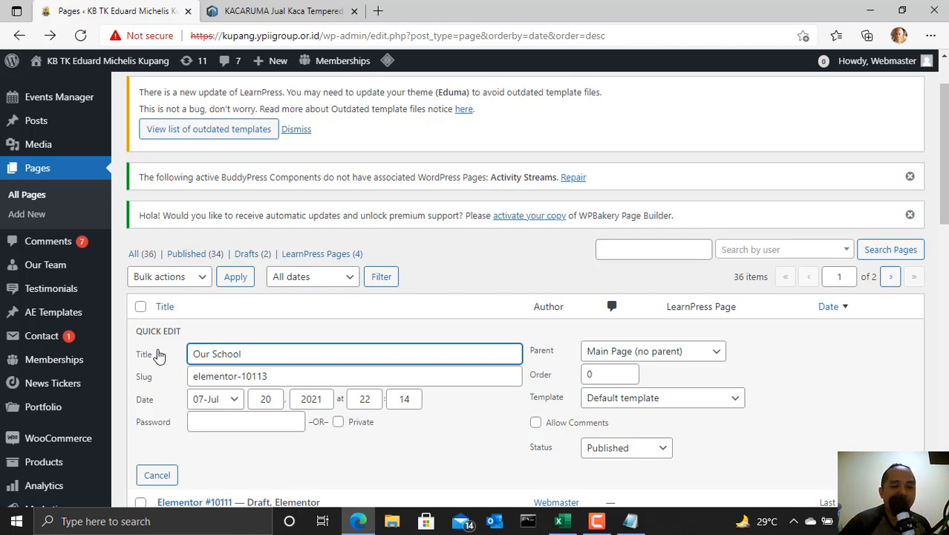
Step: Replace the page's slug with "ourschool" and save the quick edit
left_click(284, 377)
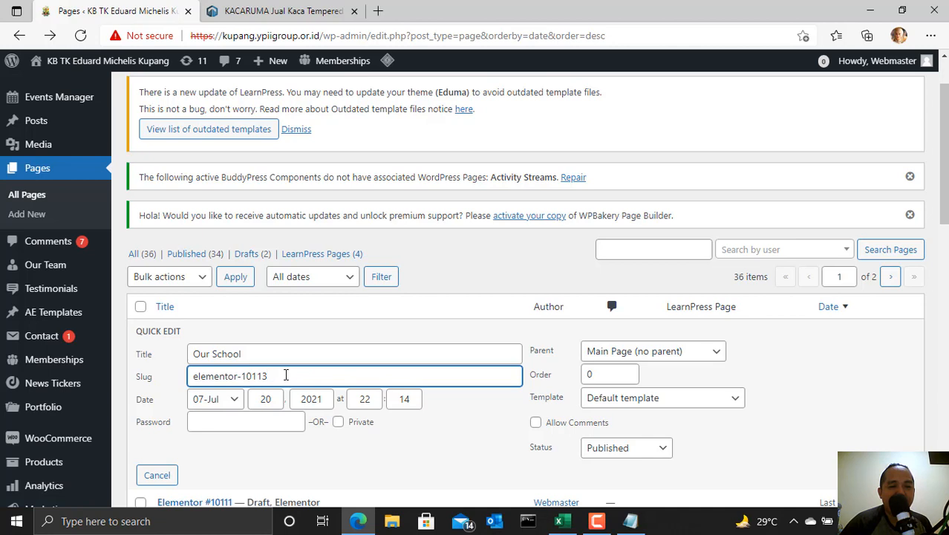
left_click_drag(286, 375, 169, 386)
type("oursc")
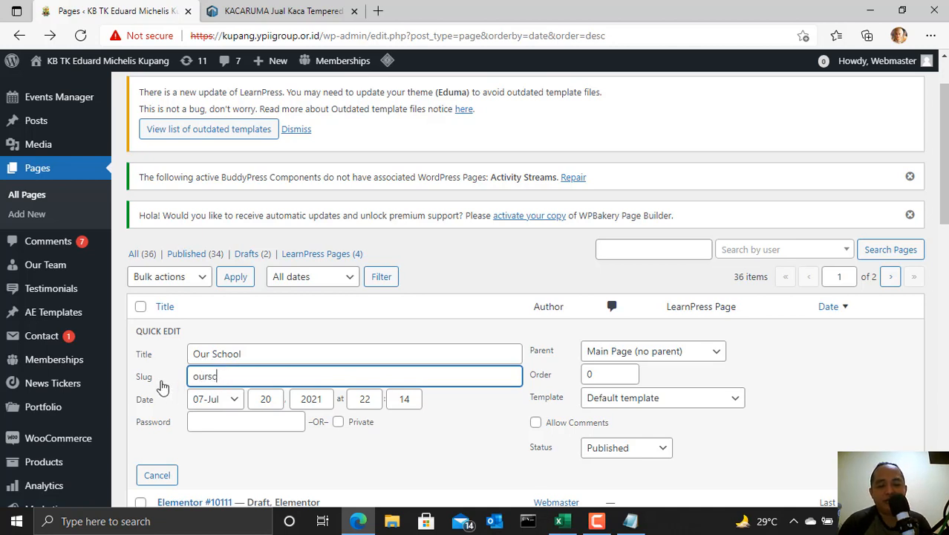
type("ho")
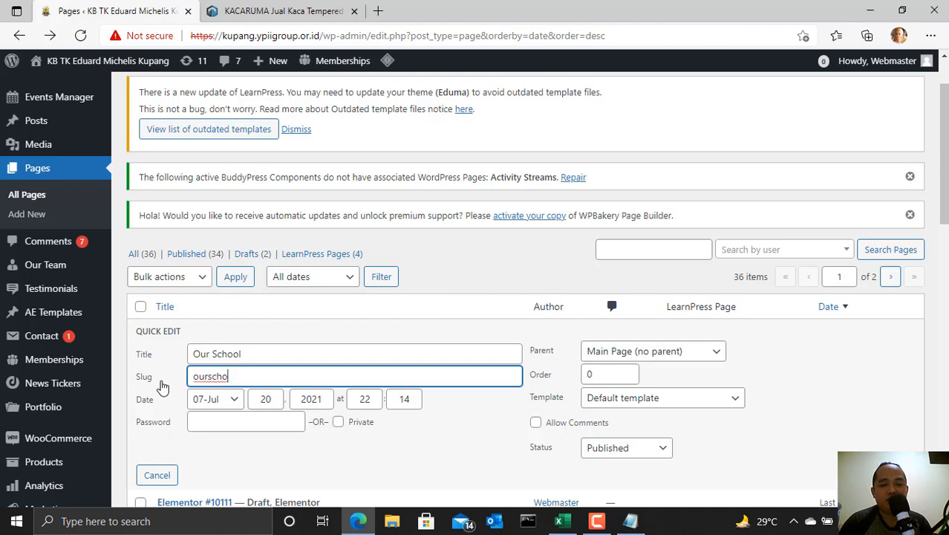
type("ol")
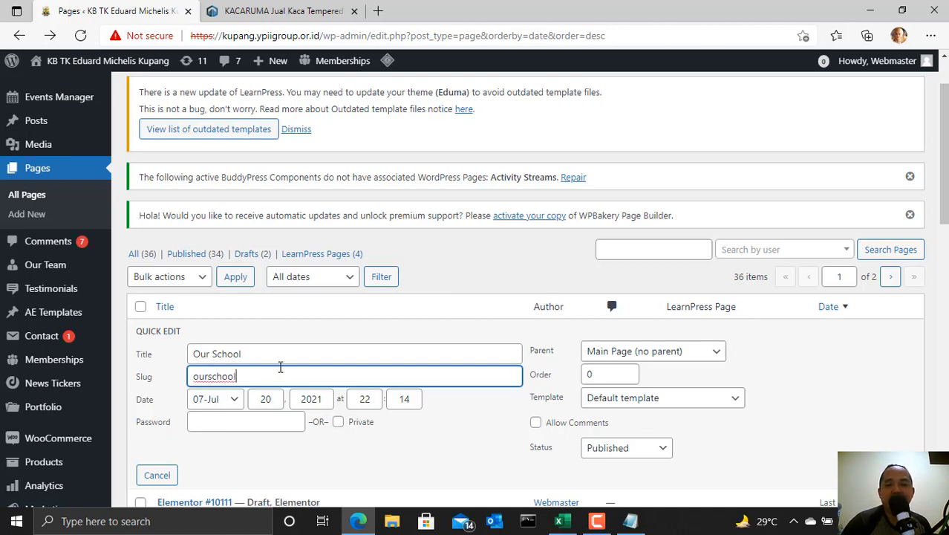
scroll(297, 371, "down", 1)
left_click(899, 411)
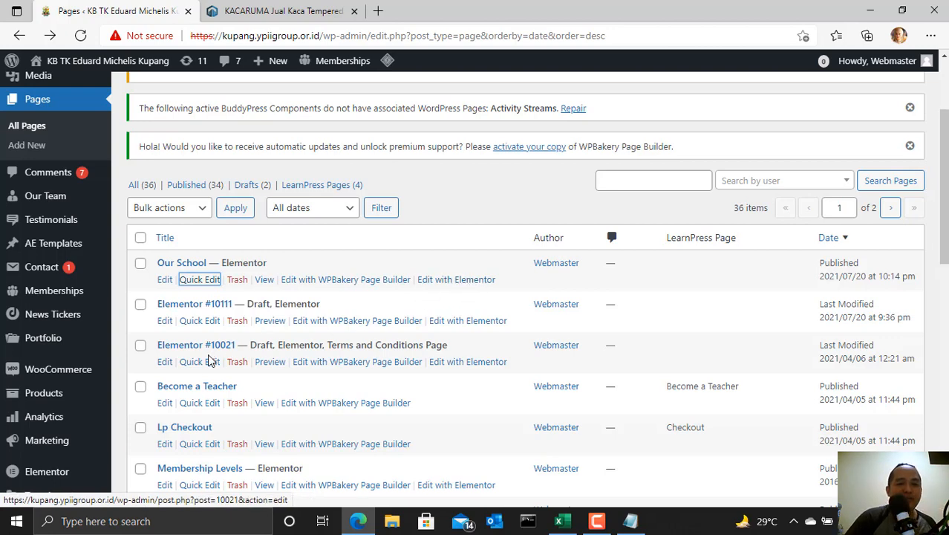
Step: View the published Our School page and review its title banner, image and history text
scroll(199, 376, "down", 3)
scroll(199, 372, "up", 5)
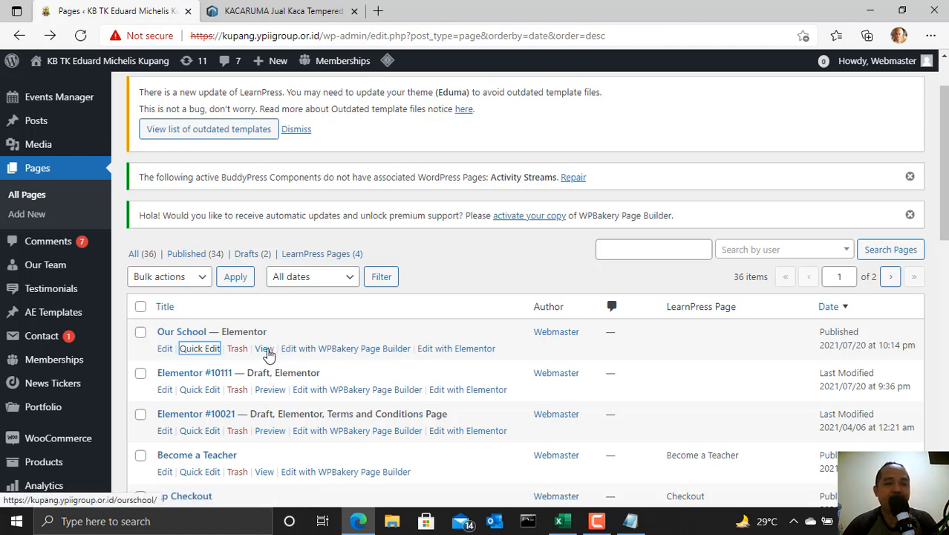
left_click(265, 348)
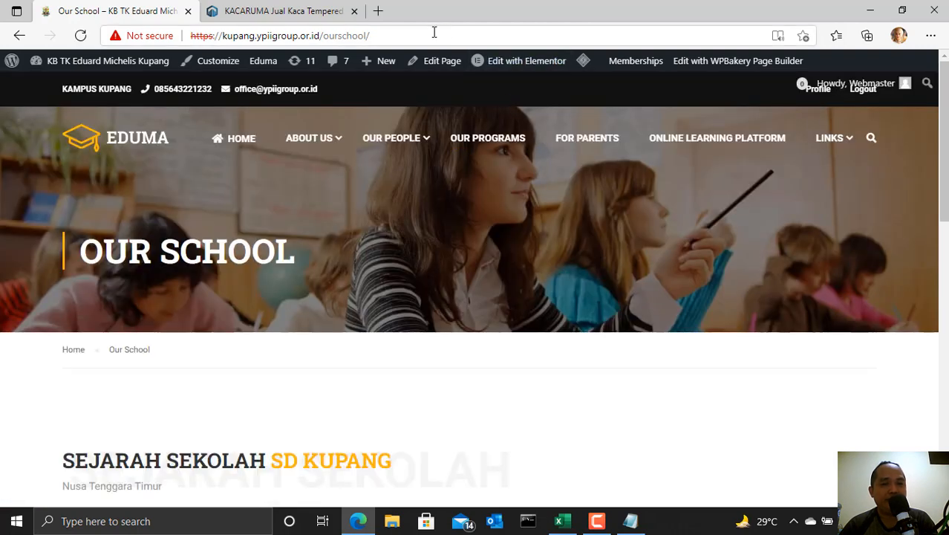
scroll(308, 377, "down", 10)
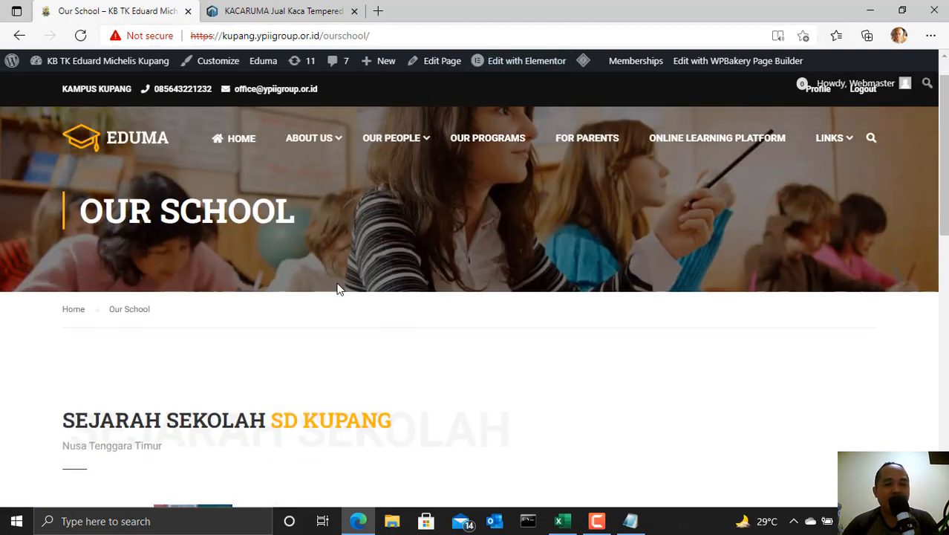
scroll(475, 365, "up", 5)
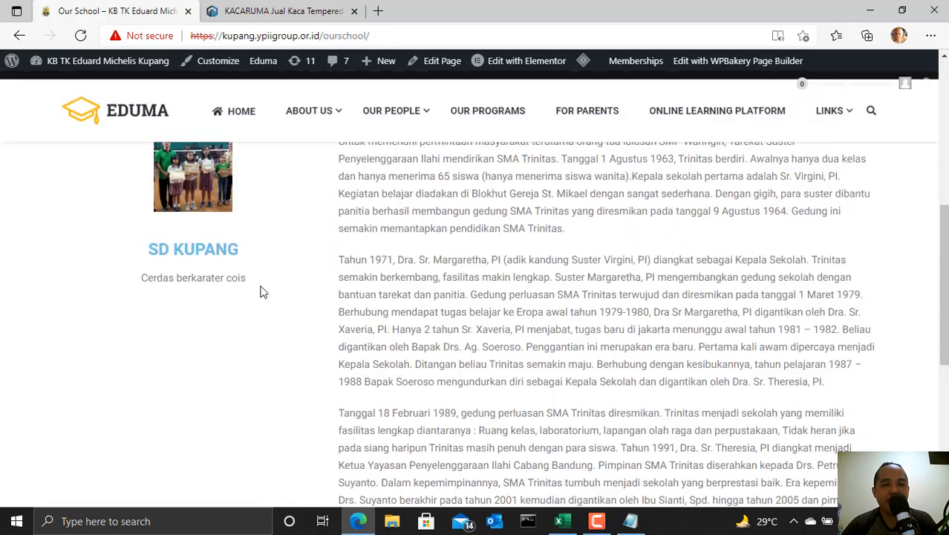
scroll(464, 333, "down", 4)
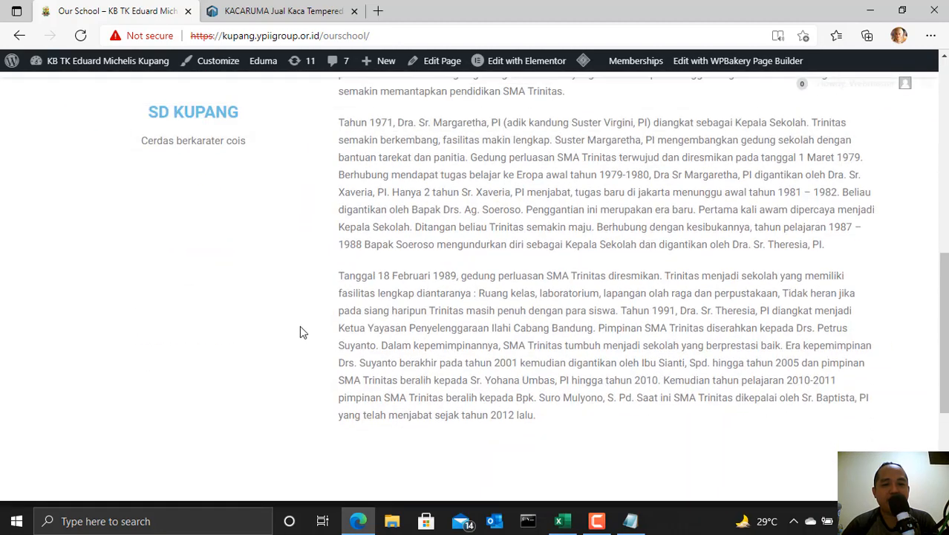
scroll(282, 284, "up", 3)
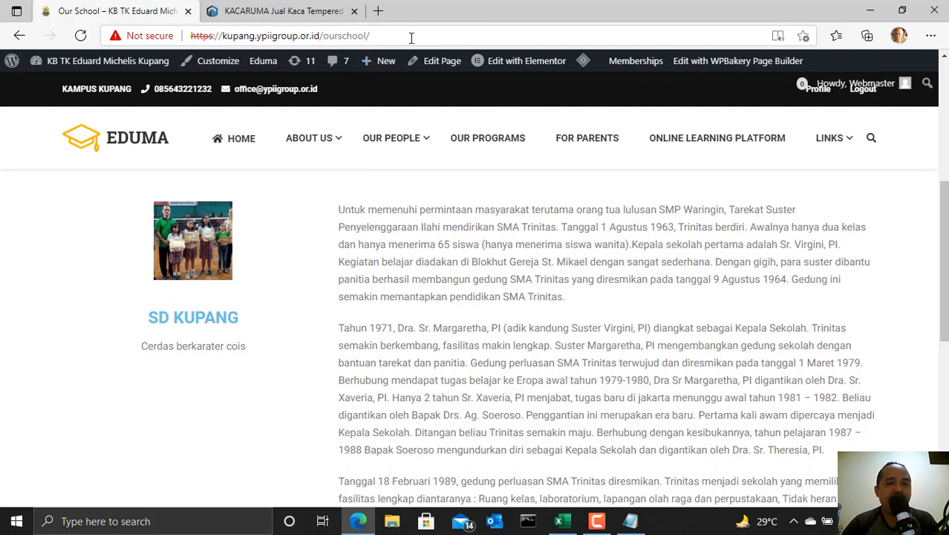
Step: Copy the full web address of the published Our School page
left_click_drag(445, 35, 173, 41)
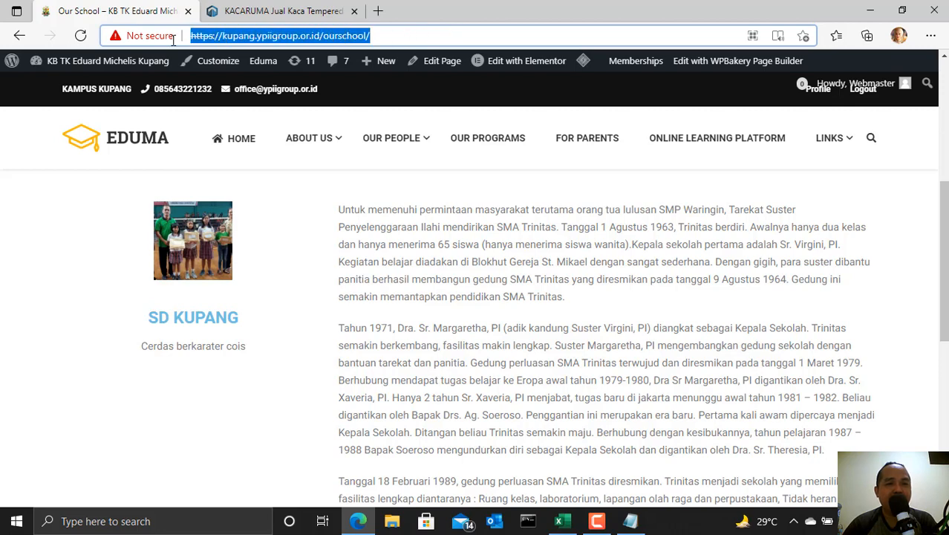
right_click(251, 35)
left_click(310, 152)
right_click(318, 35)
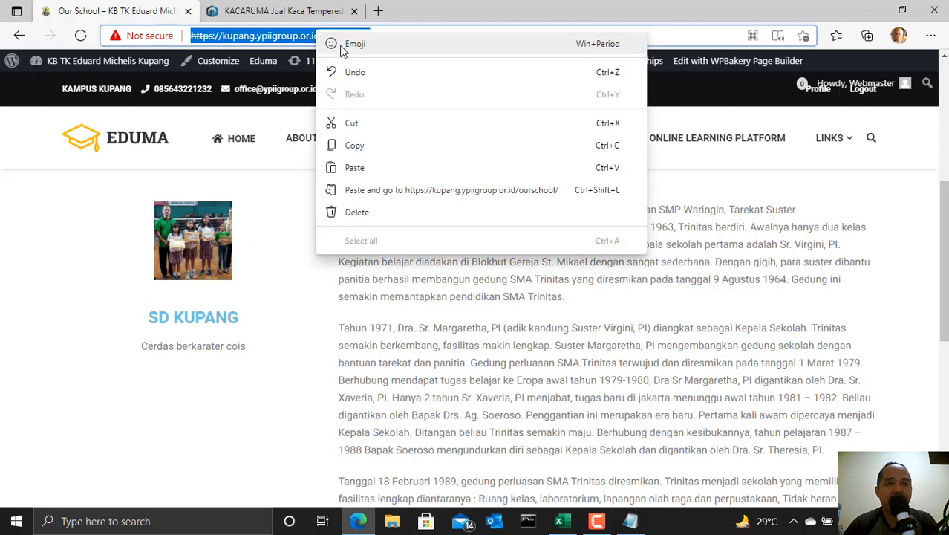
left_click(372, 152)
Step: Go to the WordPress dashboard and open the editor for the site's navigation menus
mouse_move(98, 66)
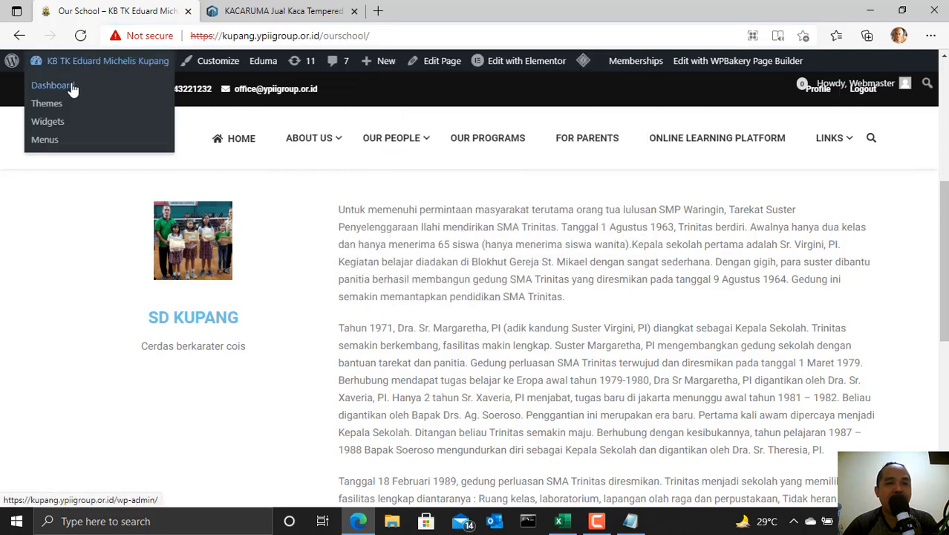
left_click(73, 87)
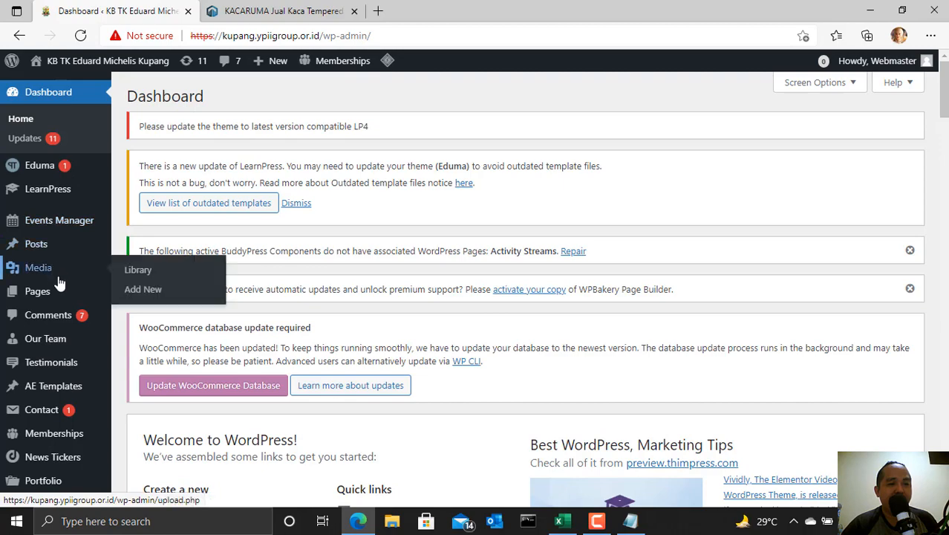
scroll(64, 297, "down", 1)
scroll(64, 297, "down", 5)
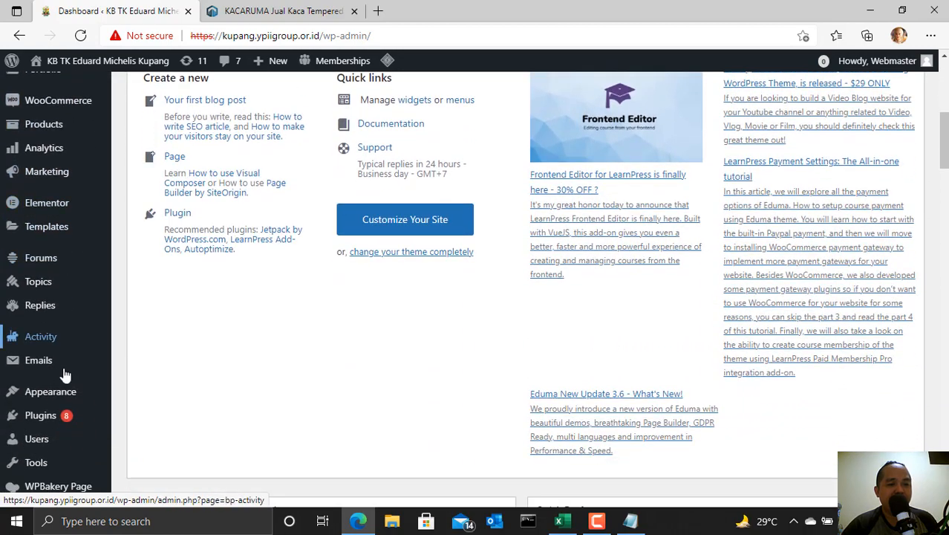
mouse_move(73, 393)
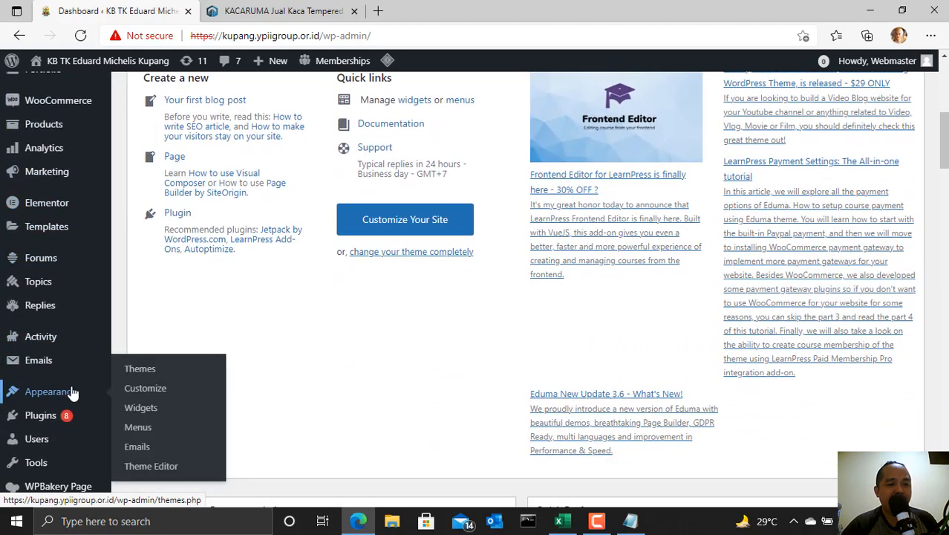
left_click(138, 428)
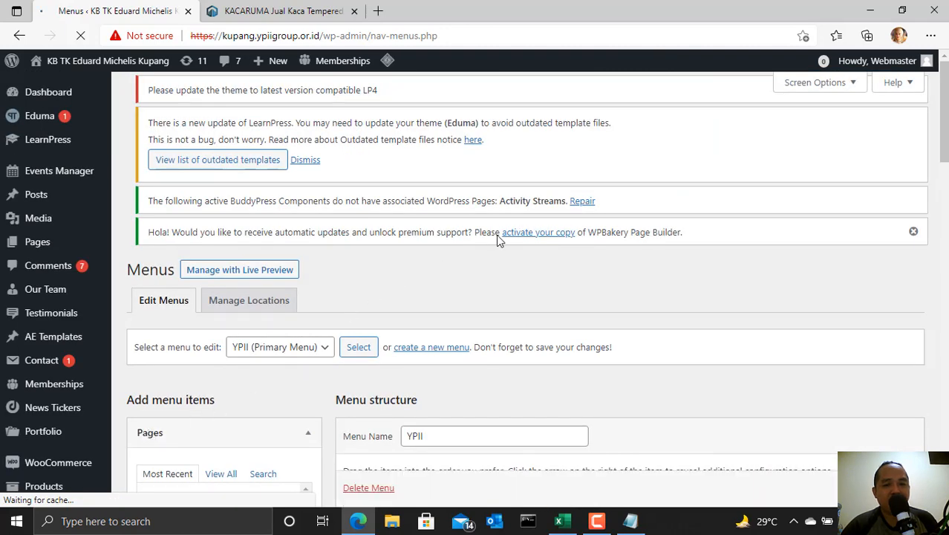
scroll(500, 236, "down", 3)
scroll(373, 239, "down", 3)
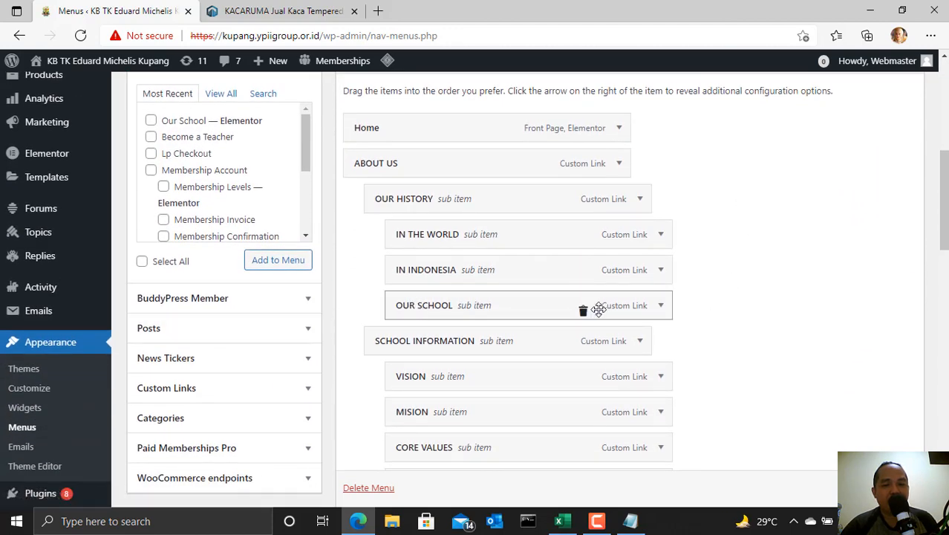
left_click(662, 307)
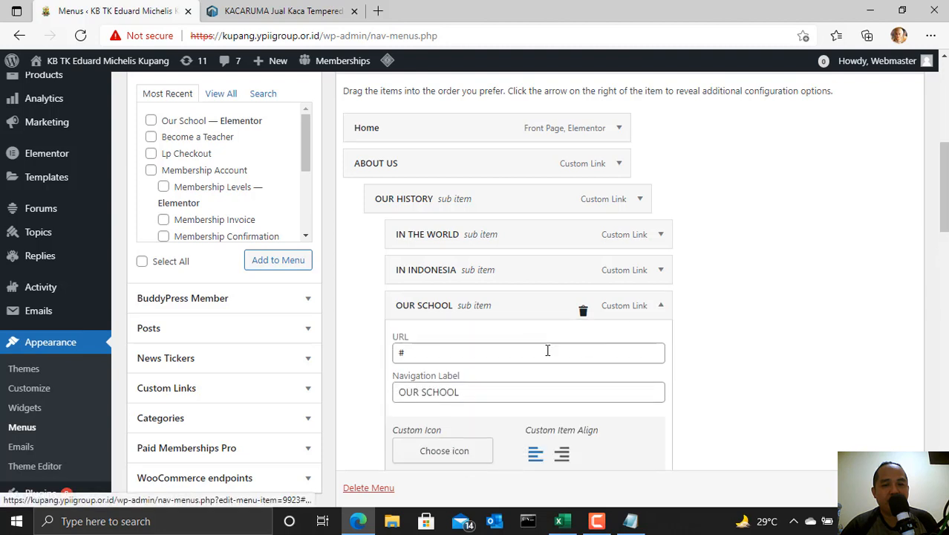
left_click(443, 351)
double_click(444, 351)
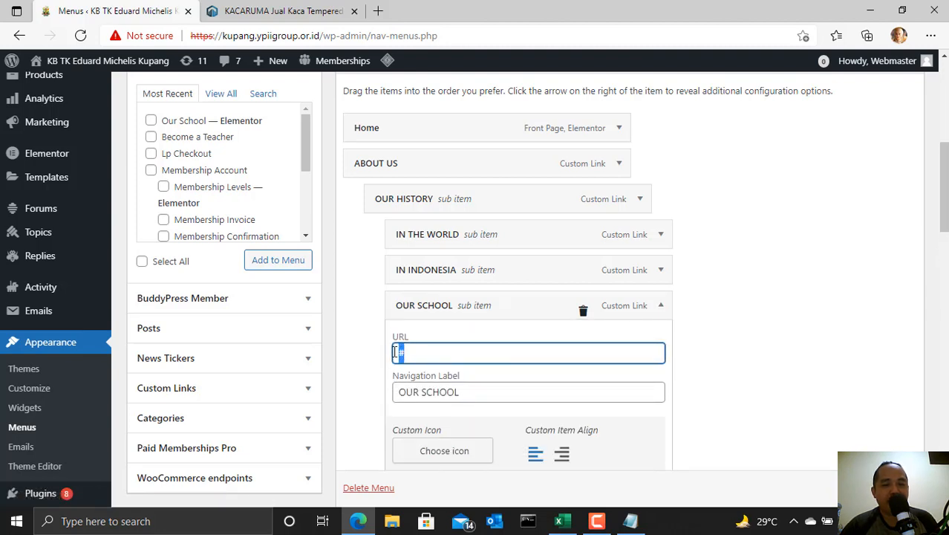
key("BackSpace")
right_click(448, 355)
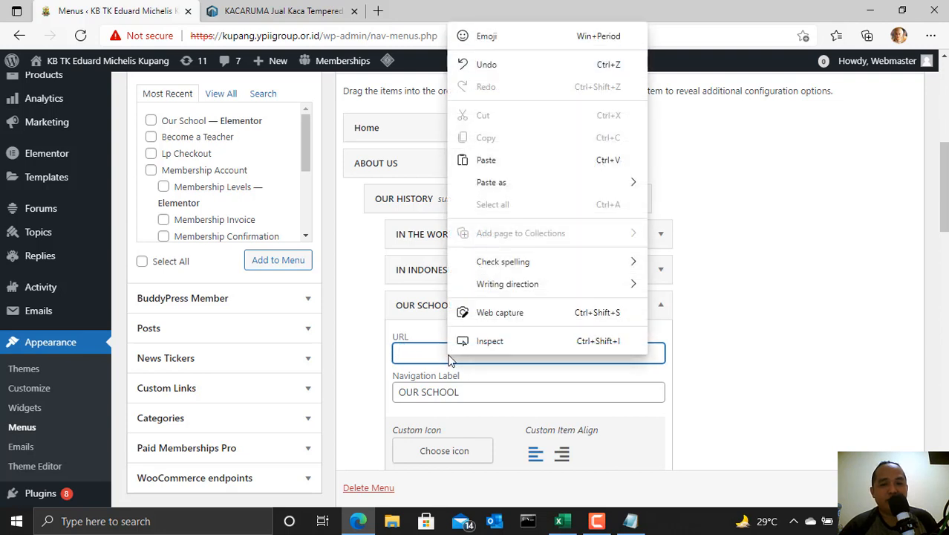
left_click(538, 164)
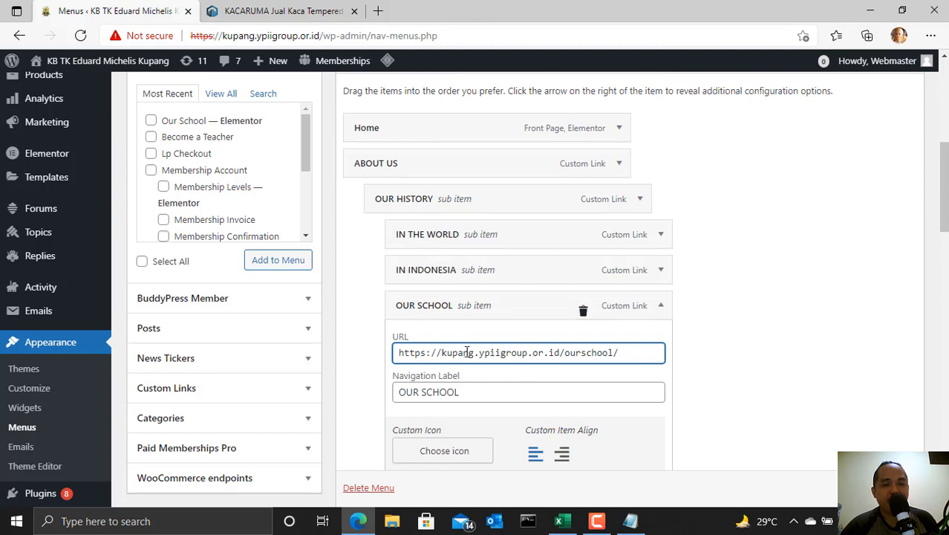
left_click(886, 488)
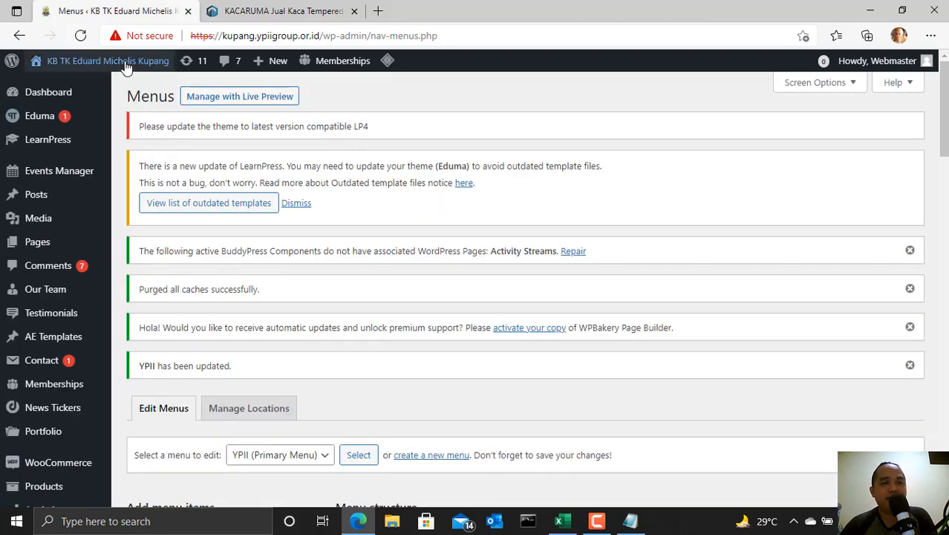
Step: Visit the live site, close the extra browser tab, and check that About Us > Our History > Our School leads to the school history page
mouse_move(126, 66)
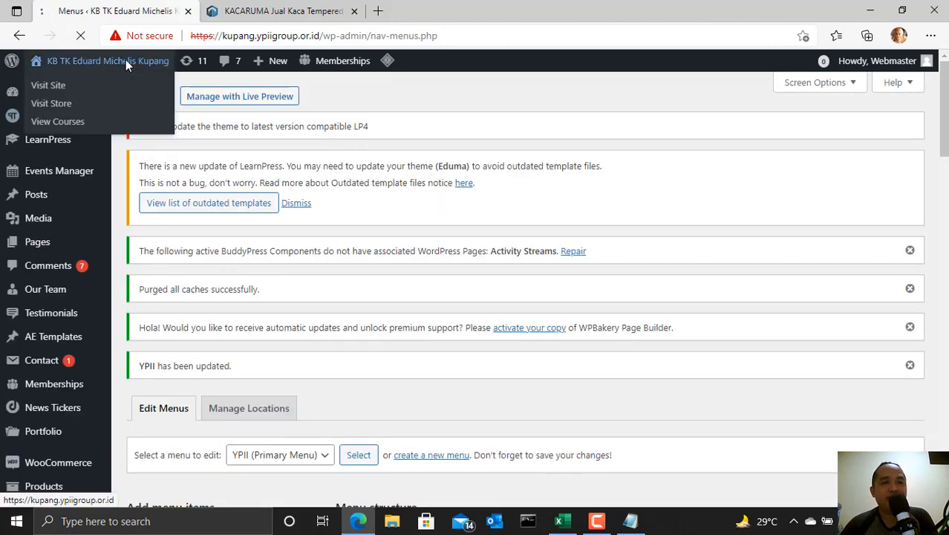
left_click(355, 10)
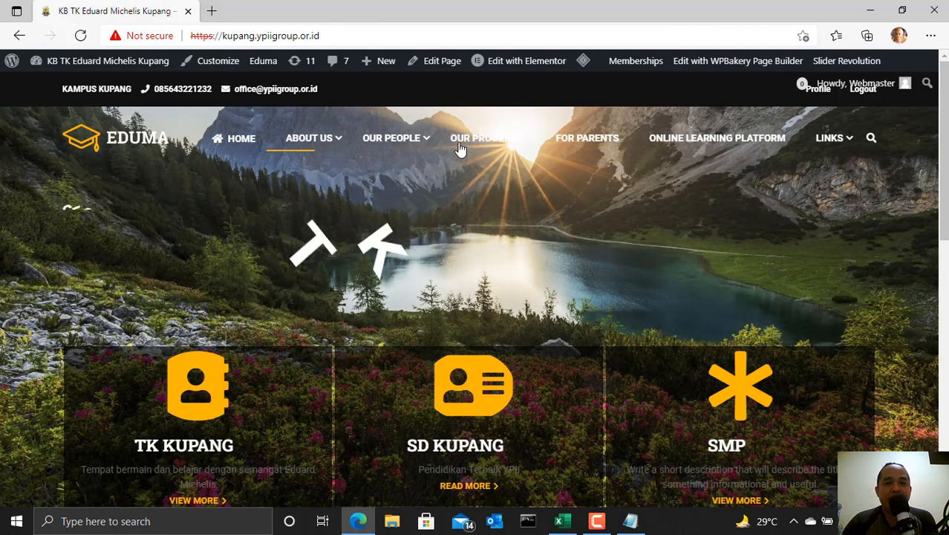
mouse_move(320, 138)
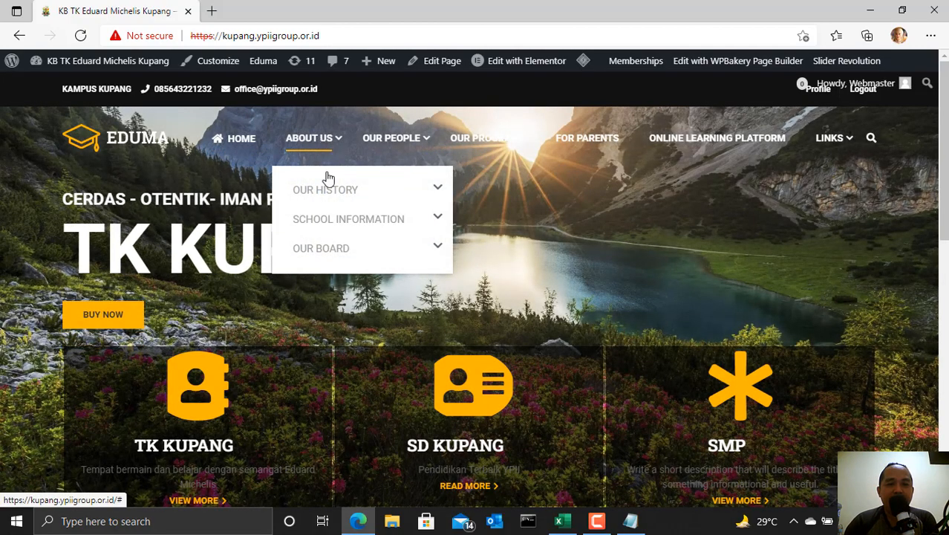
mouse_move(333, 195)
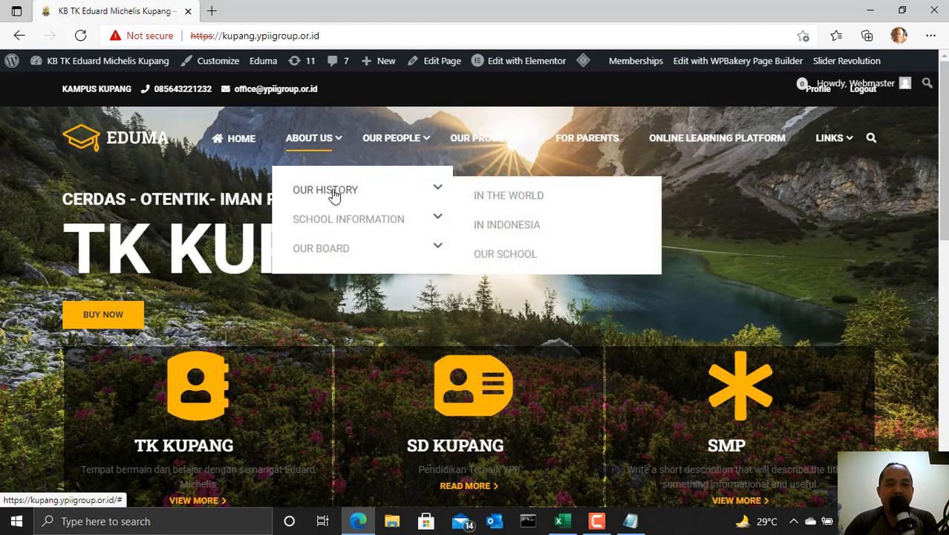
left_click(514, 262)
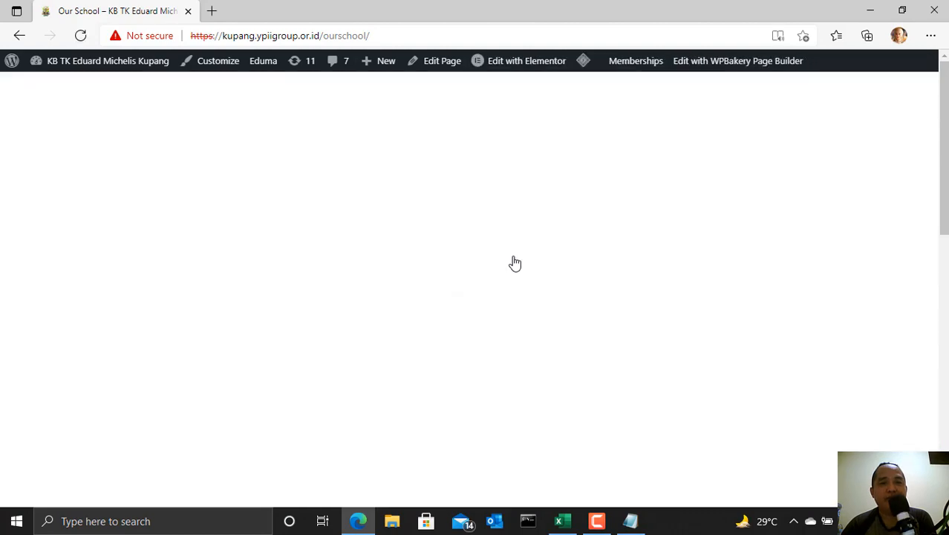
scroll(272, 357, "down", 5)
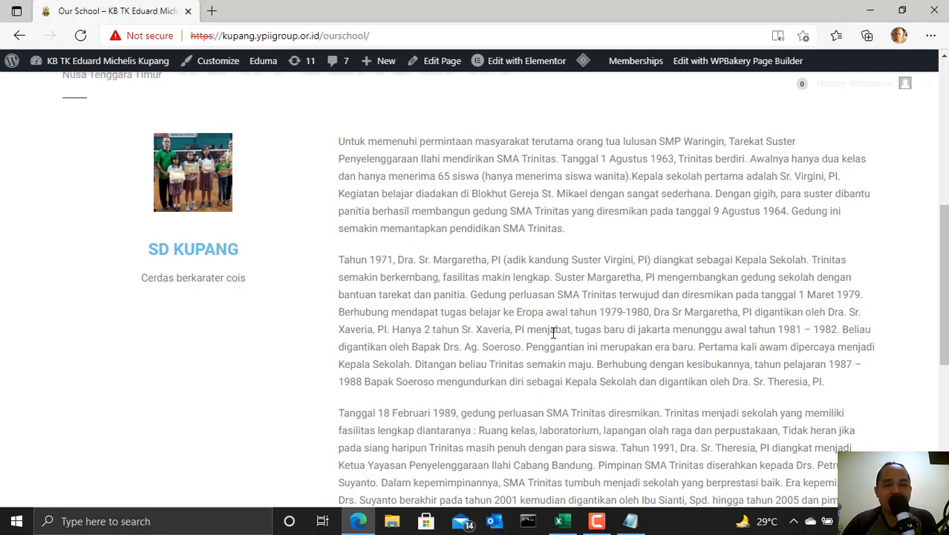
scroll(553, 333, "up", 5)
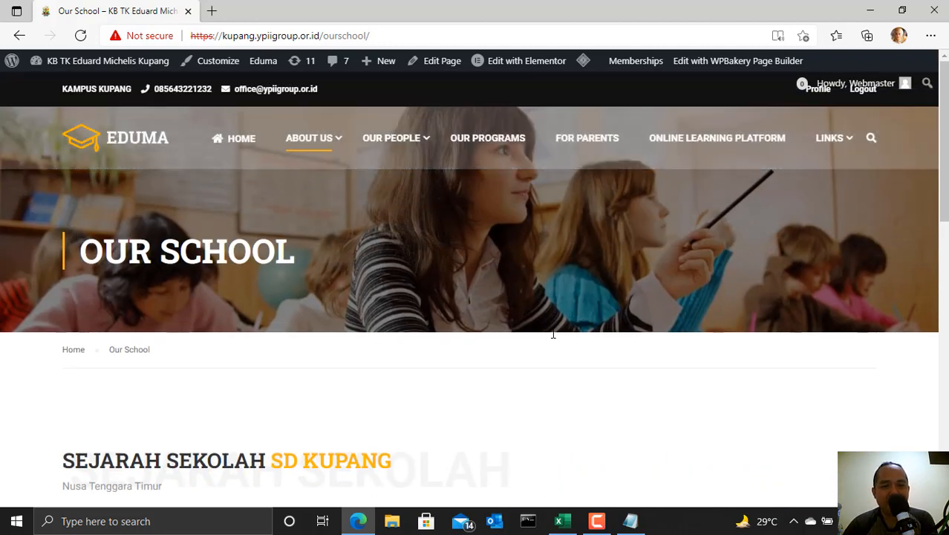
Step: Return to the site's home page and examine the submenus of its main navigation, especially About Us
left_click(245, 141)
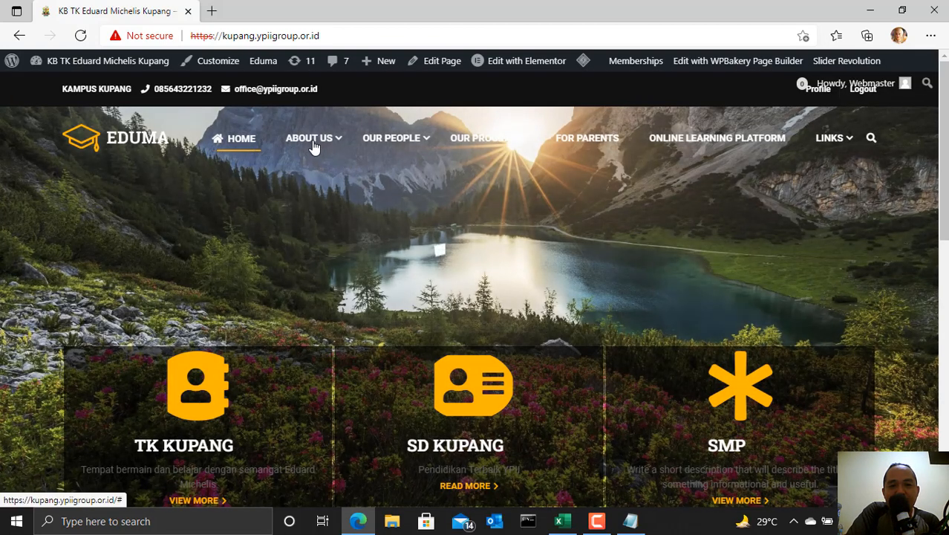
mouse_move(353, 143)
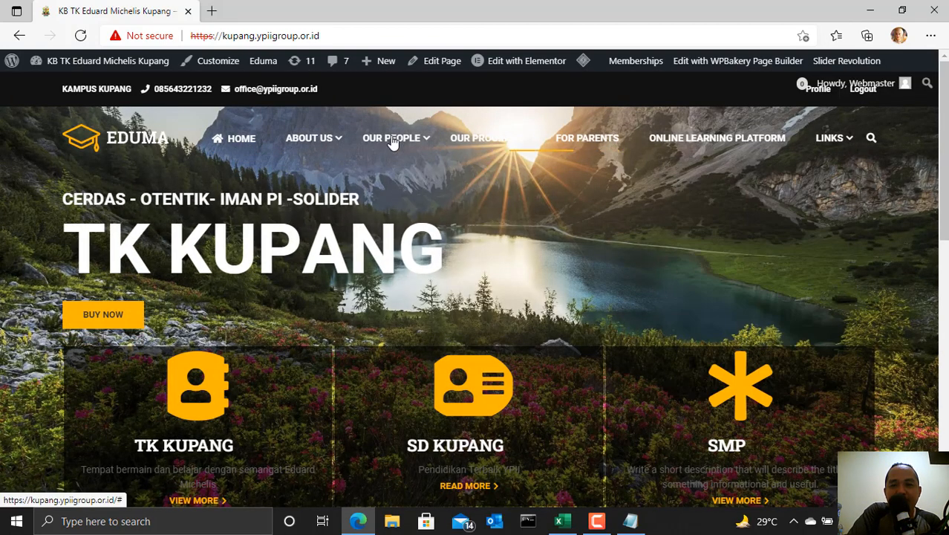
mouse_move(393, 143)
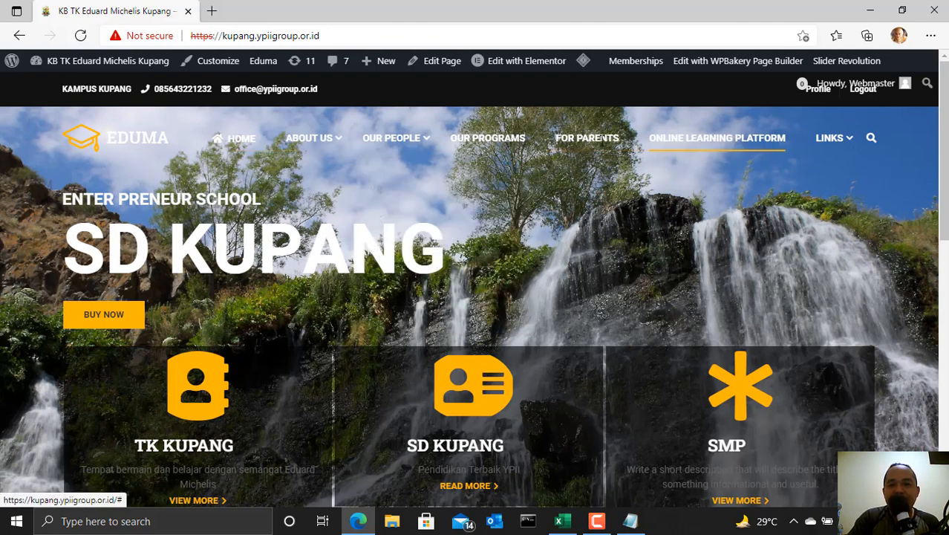
mouse_move(338, 199)
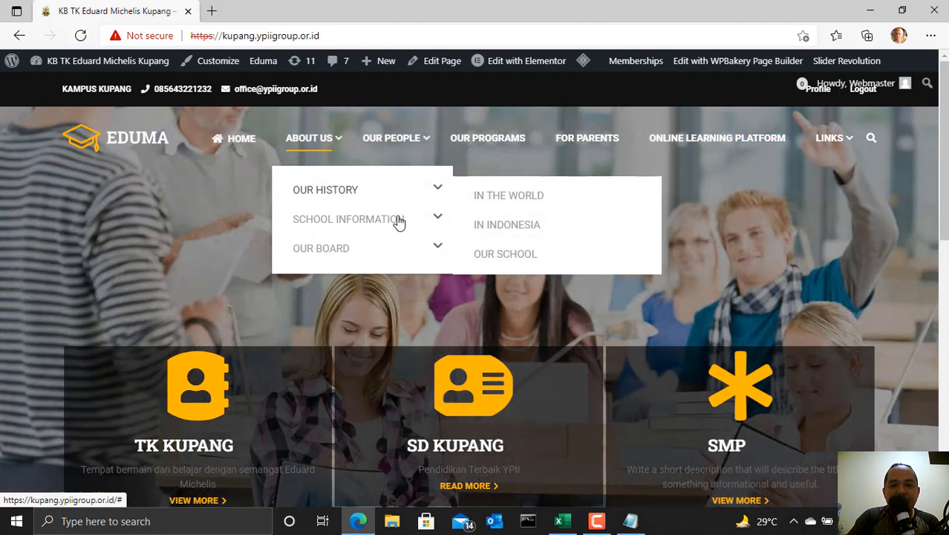
mouse_move(307, 139)
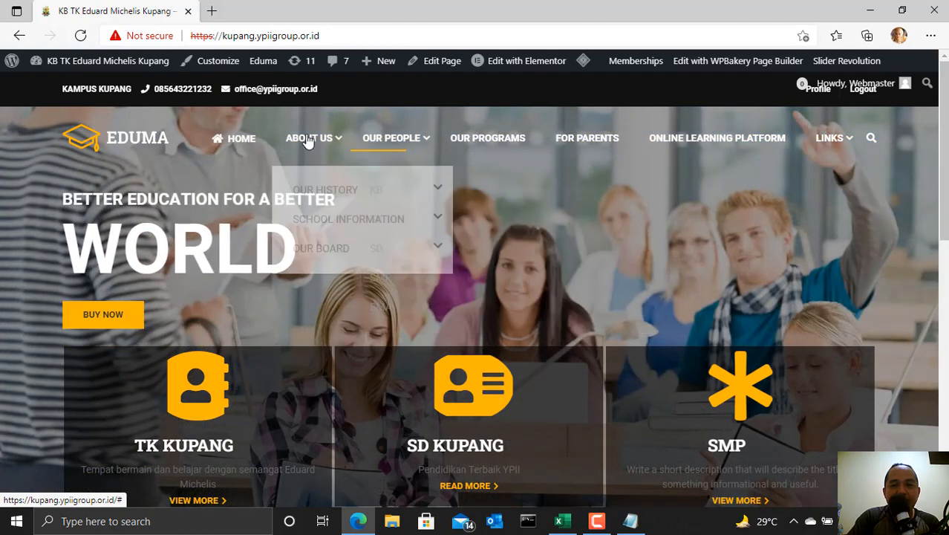
mouse_move(329, 247)
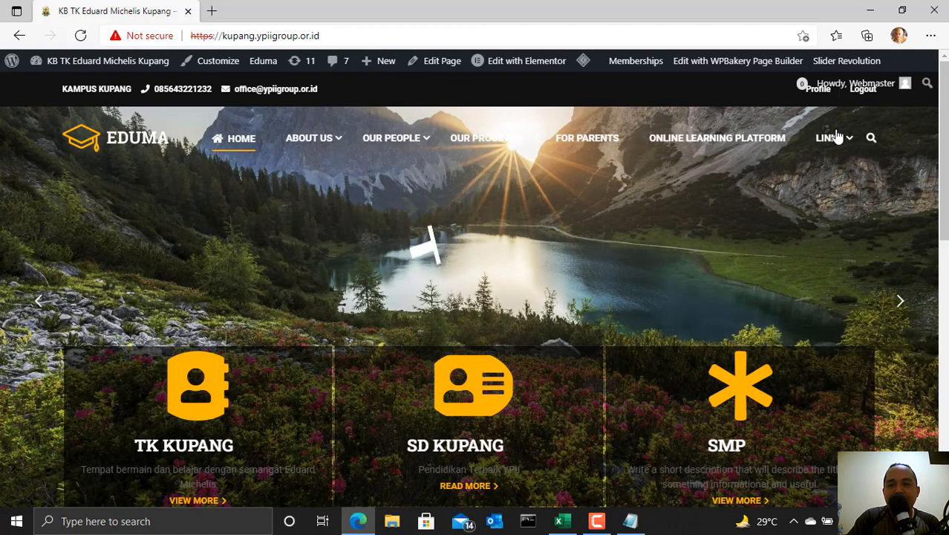
mouse_move(838, 138)
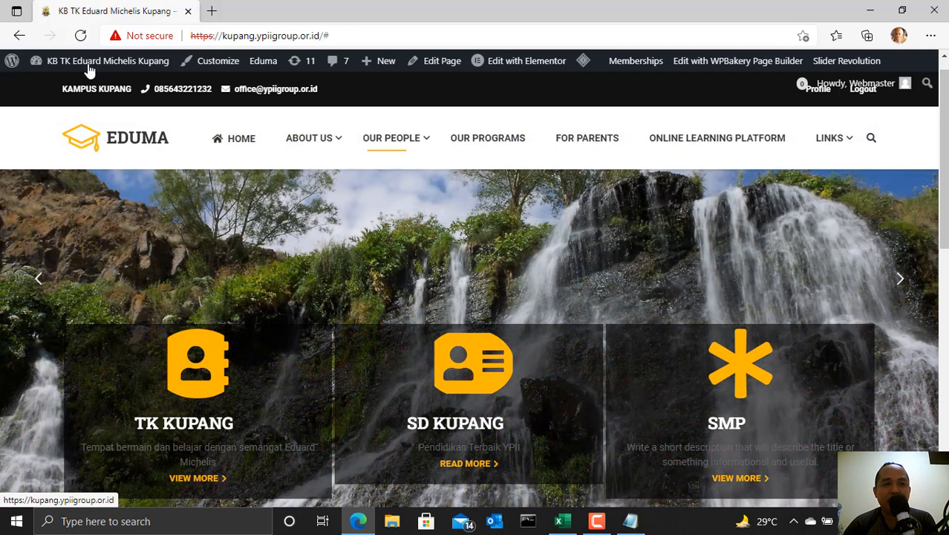
mouse_move(68, 71)
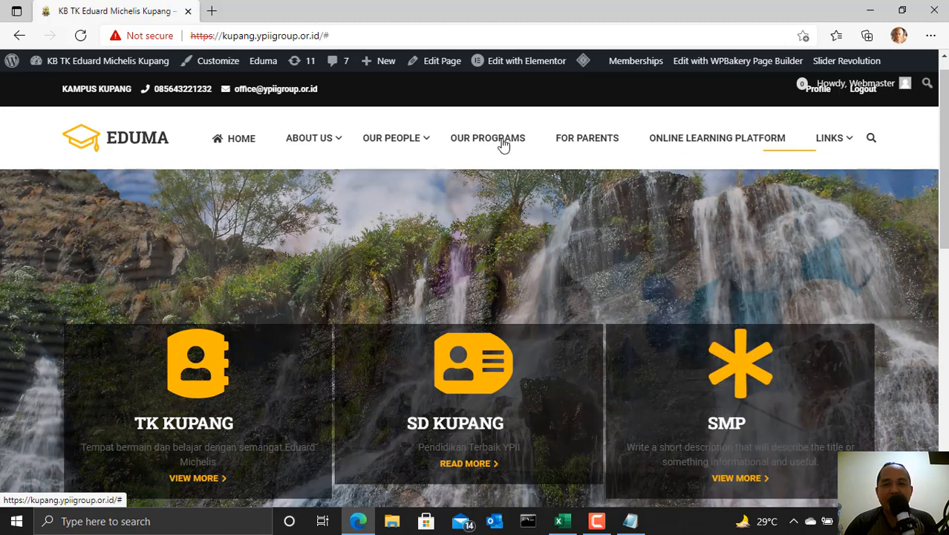
mouse_move(290, 153)
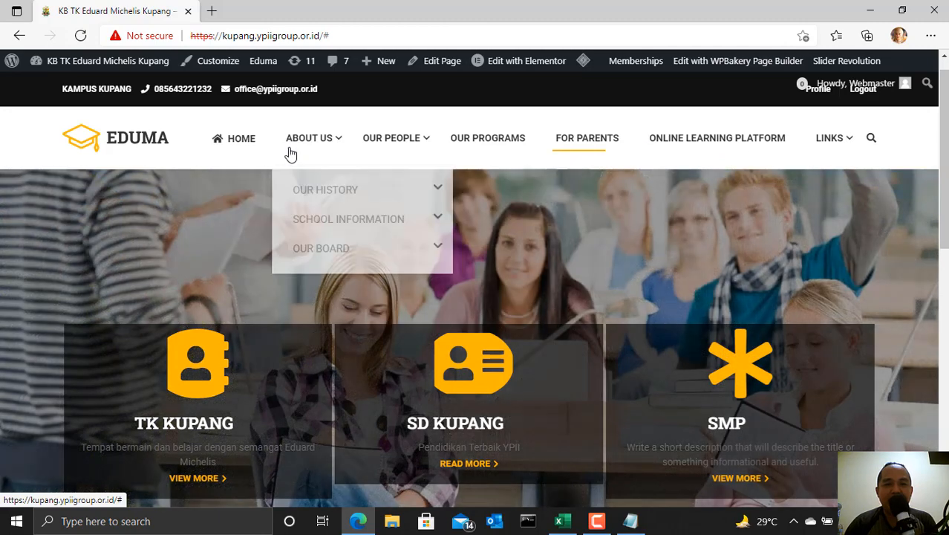
Step: Review the home page's TK Kupang, SD Kupang and SMP boxes, the footer and the instructor banner
scroll(127, 307, "down", 1)
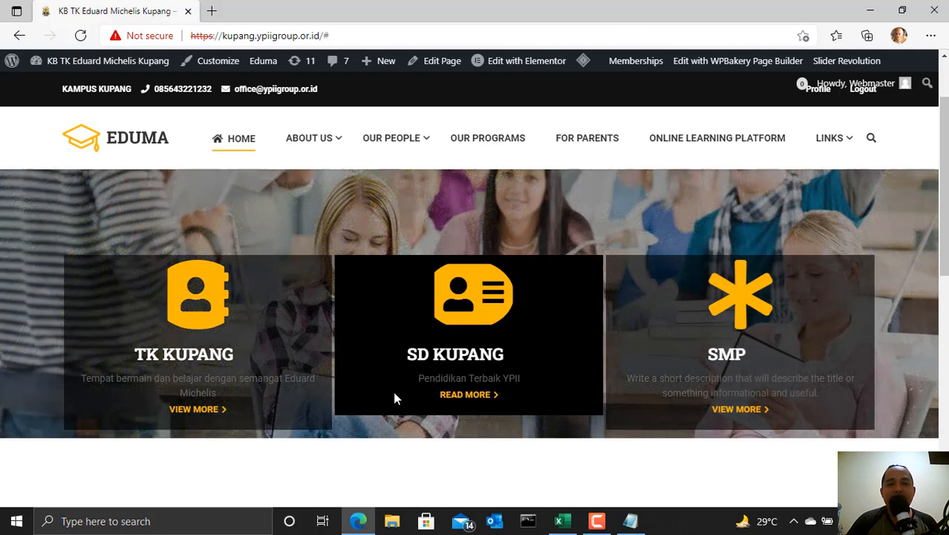
scroll(376, 420, "down", 5)
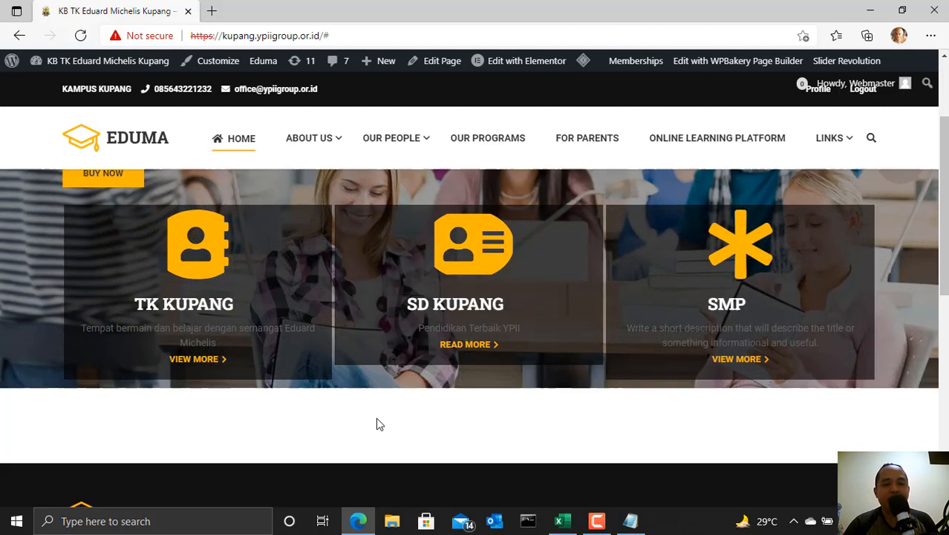
scroll(445, 383, "down", 3)
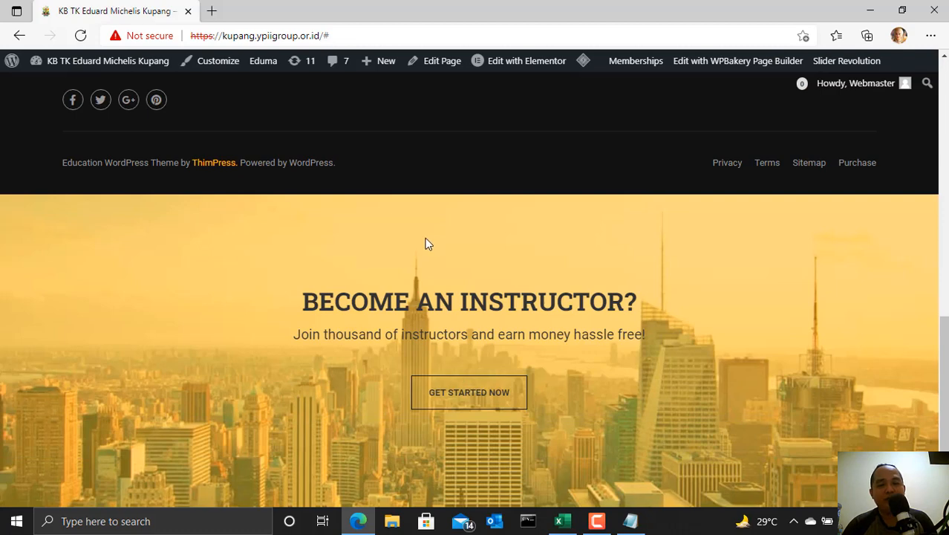
scroll(481, 372, "up", 8)
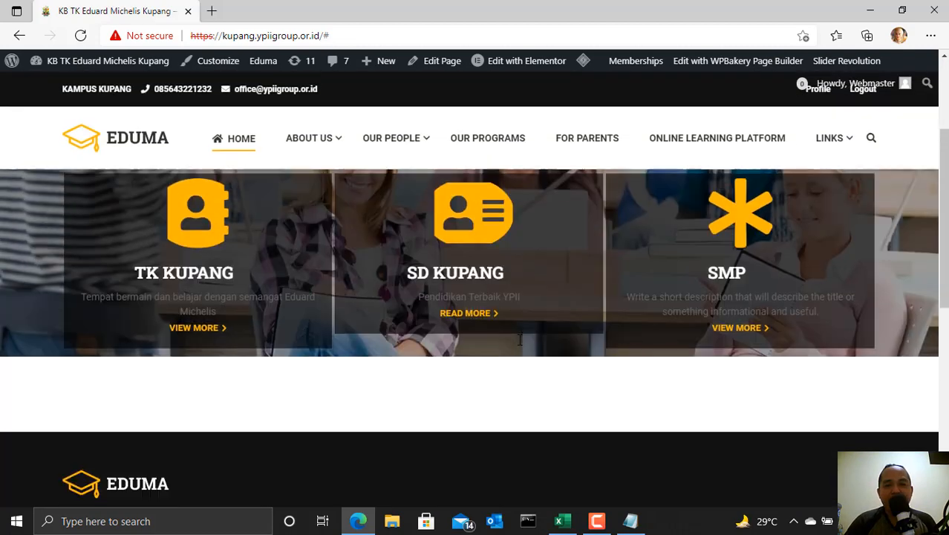
scroll(555, 388, "down", 5)
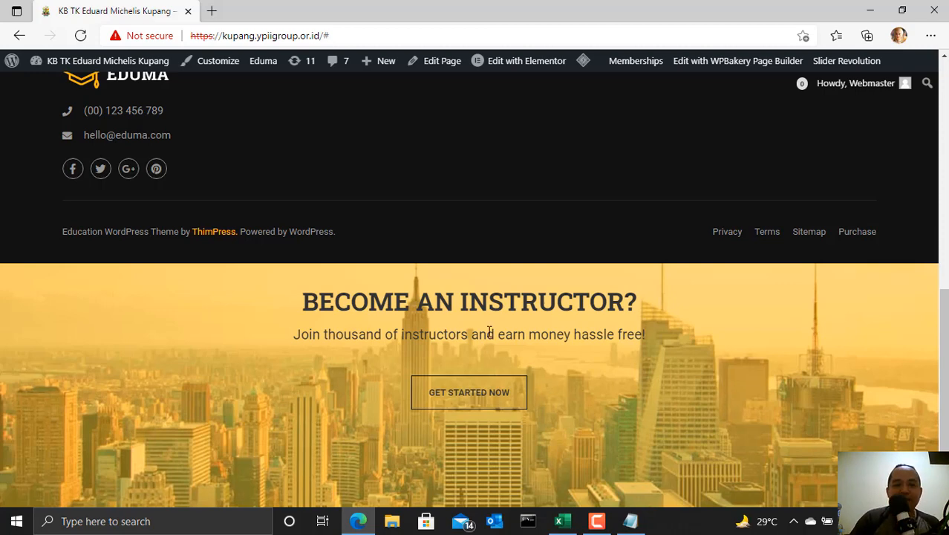
scroll(488, 330, "up", 5)
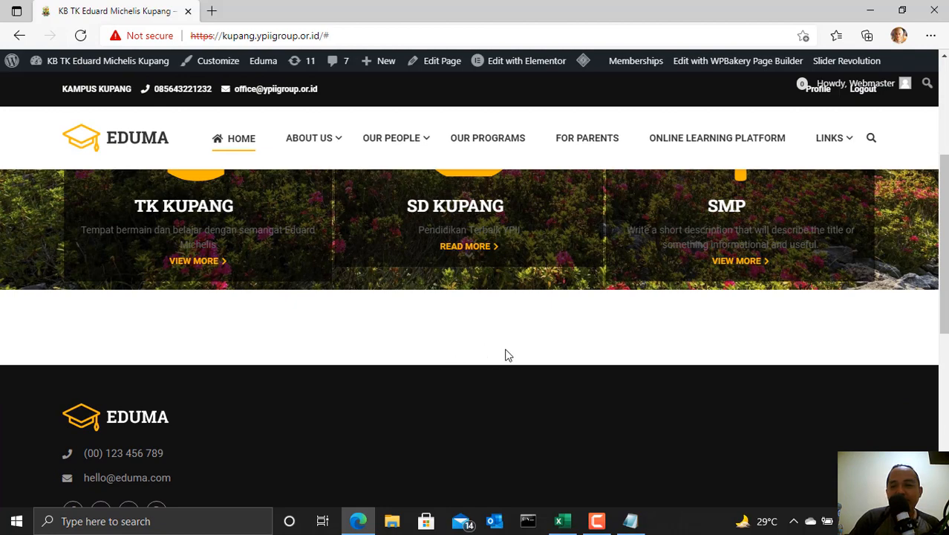
scroll(506, 355, "up", 2)
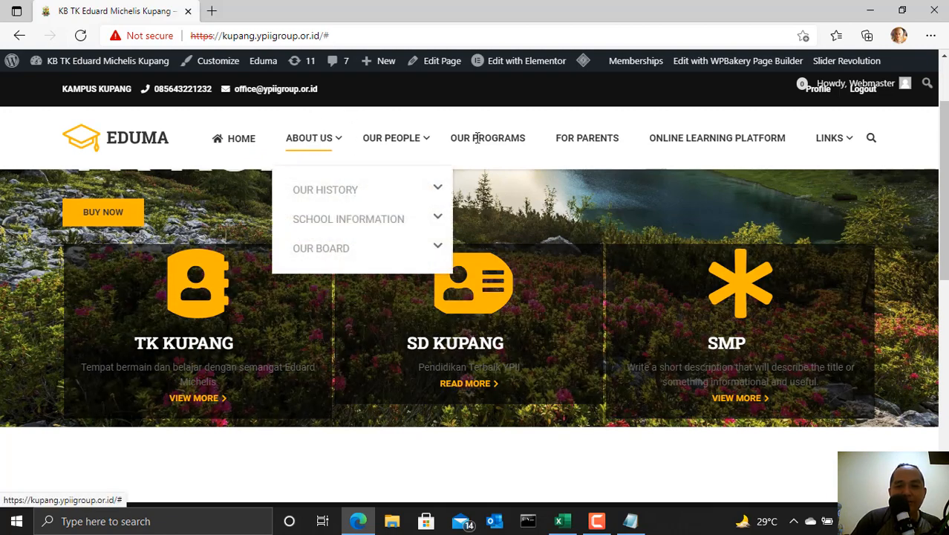
mouse_move(816, 143)
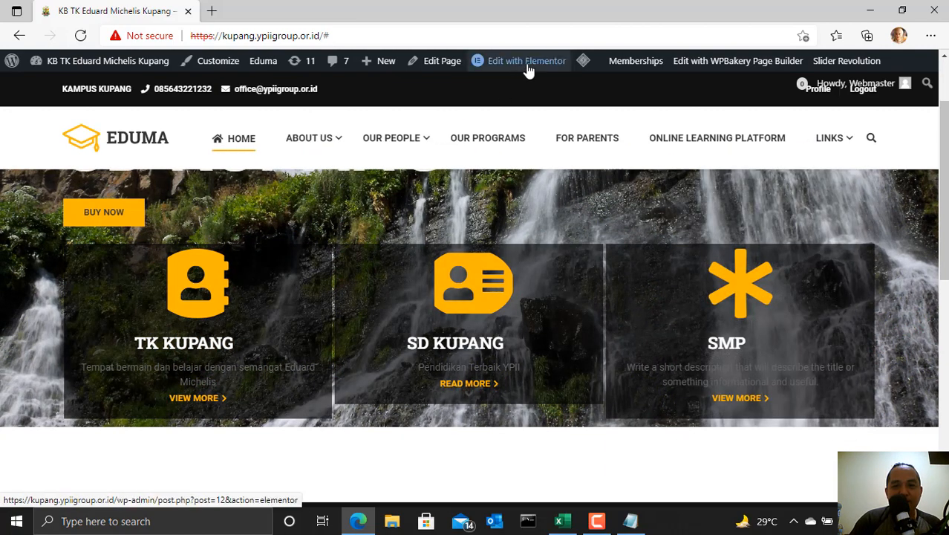
Step: Open the home page in Elementor and bring up the Read More Settings of the TK Kupang icon box
mouse_move(524, 66)
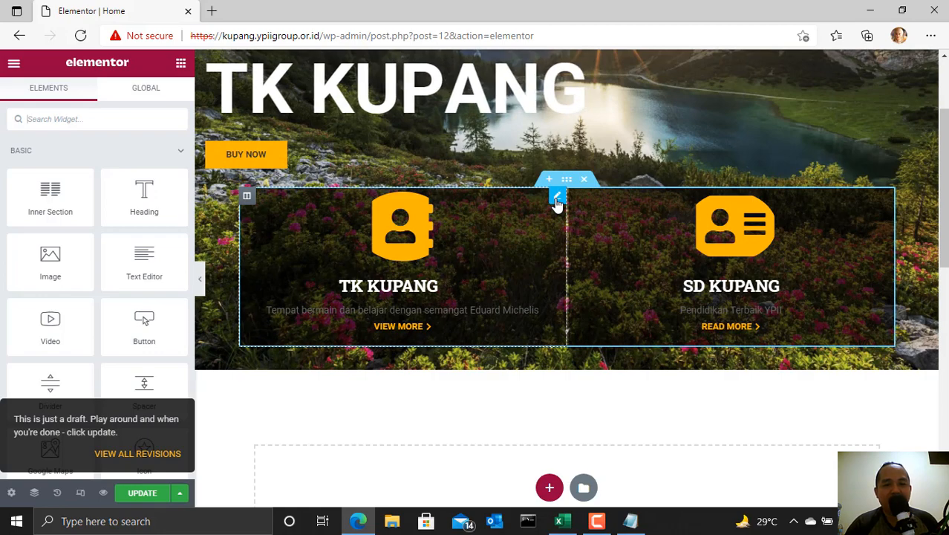
left_click(557, 199)
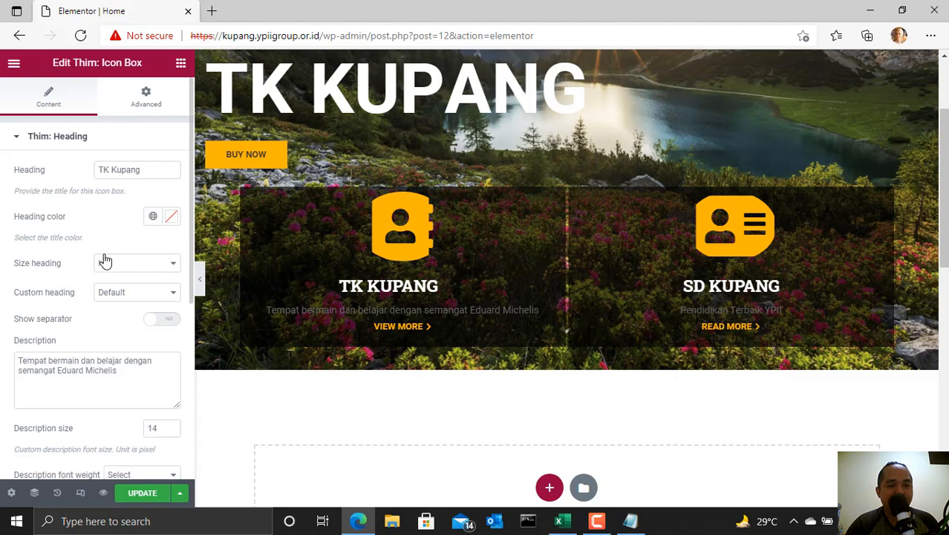
scroll(67, 268, "down", 4)
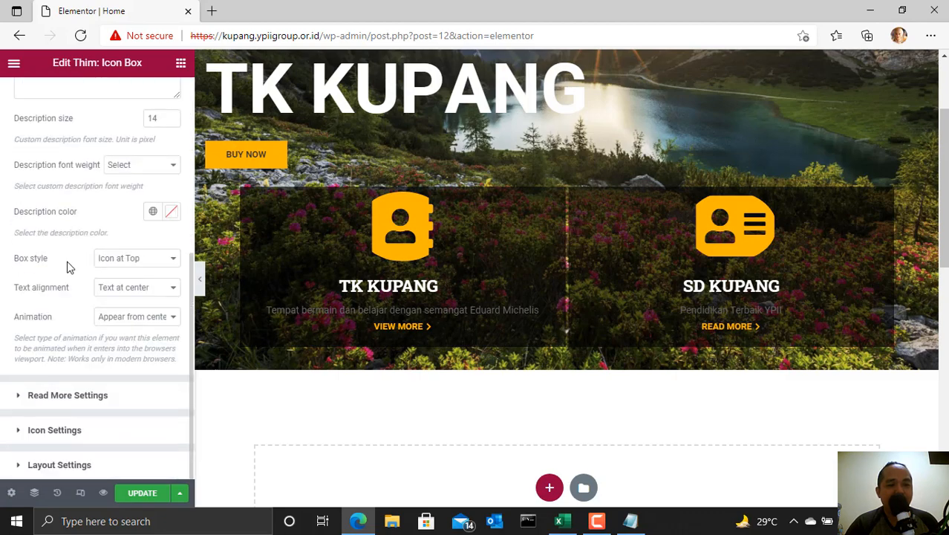
scroll(66, 267, "up", 5)
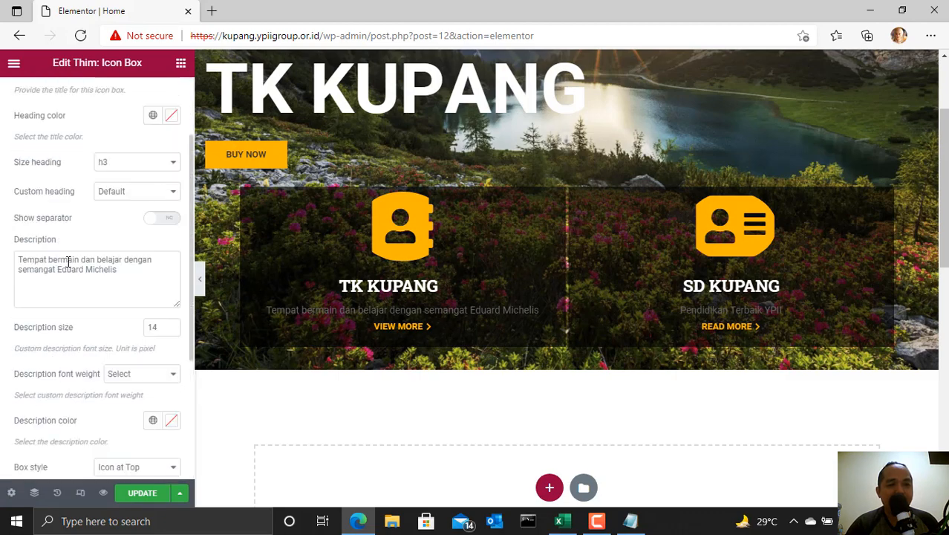
scroll(67, 267, "down", 4)
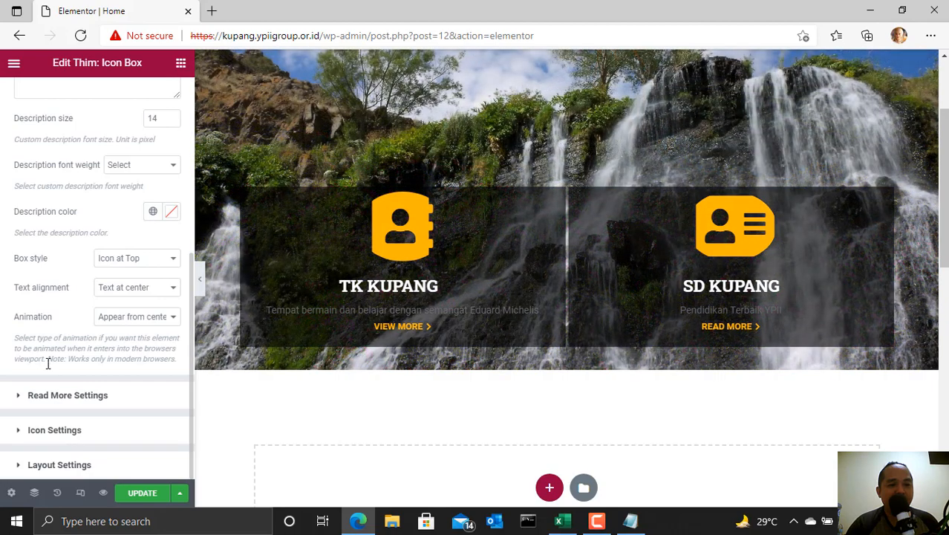
left_click(20, 397)
scroll(20, 400, "down", 3)
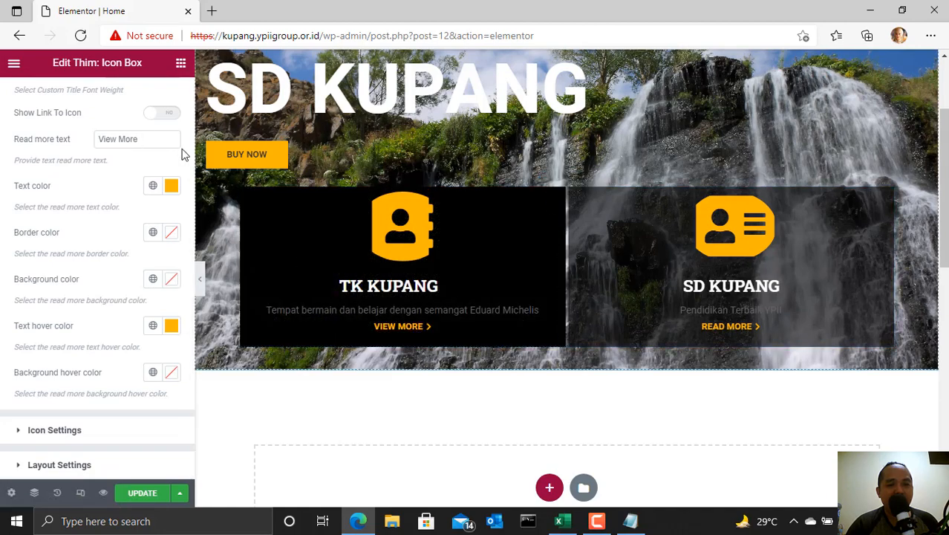
Step: Replace the TK Kupang icon box's read more link with the copied address of the ourschool page
left_click_drag(148, 139, 79, 143)
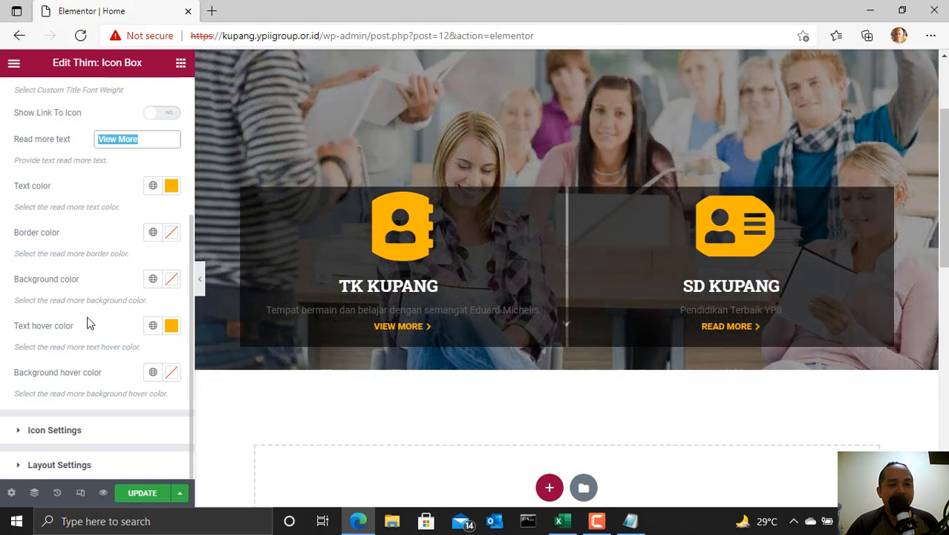
scroll(93, 324, "up", 2)
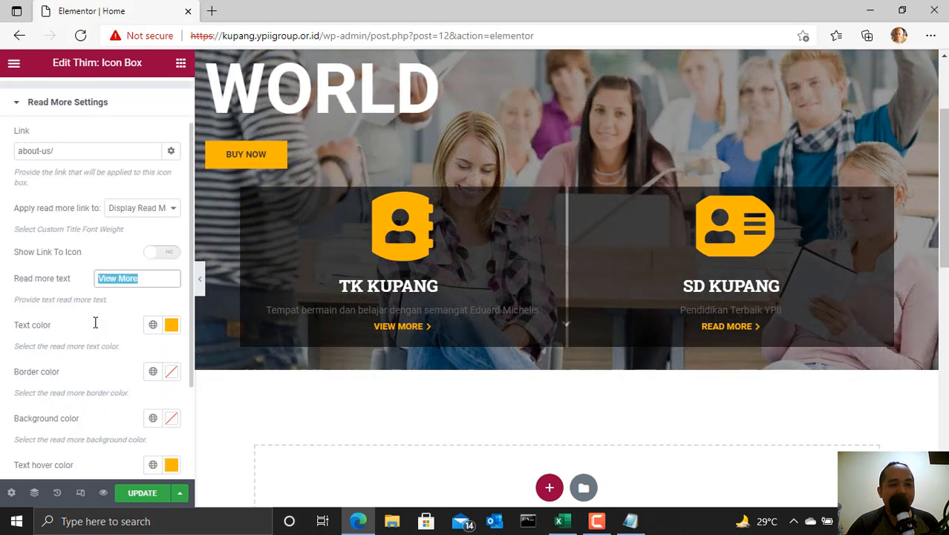
left_click(80, 149)
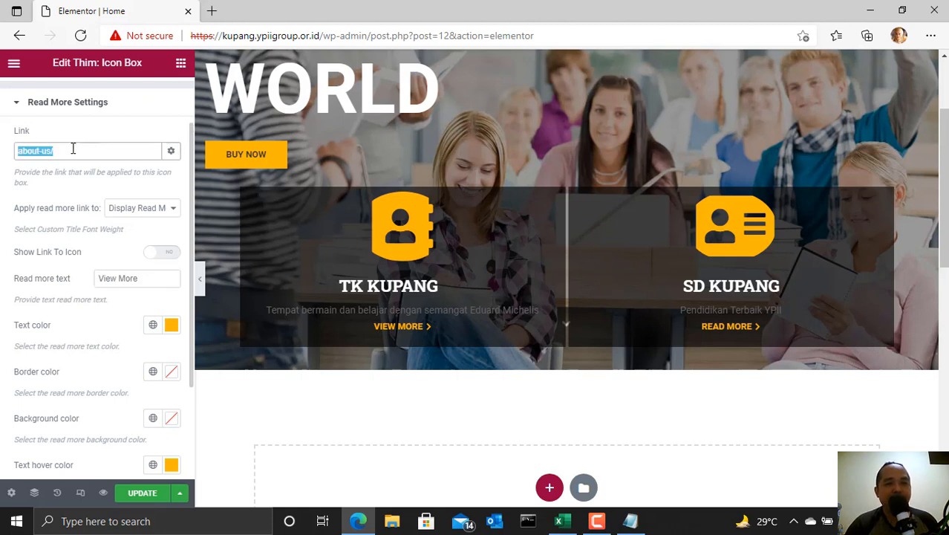
key("BackSpace")
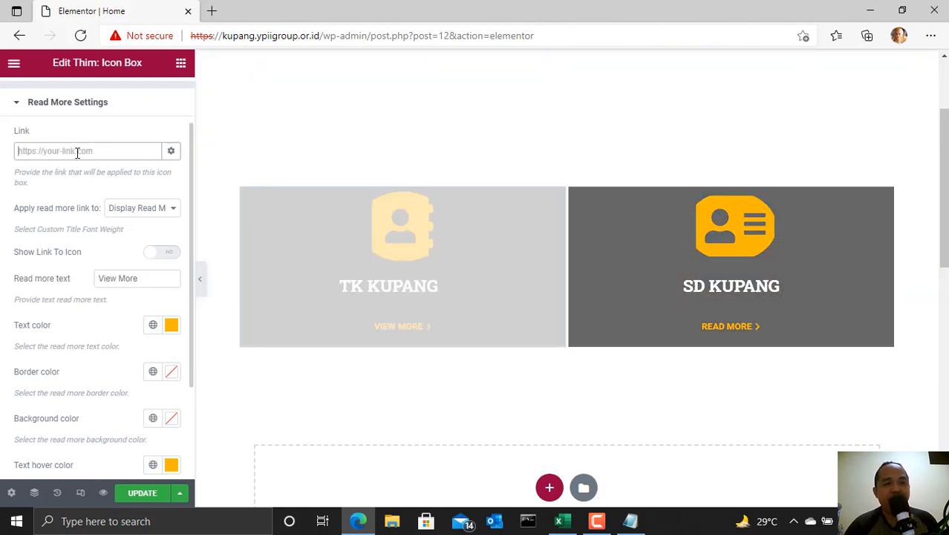
right_click(77, 152)
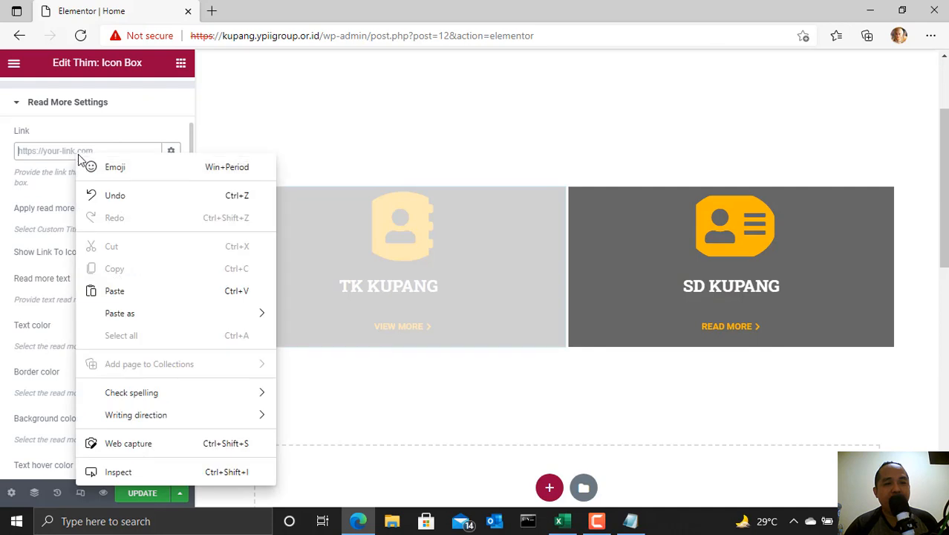
left_click(115, 291)
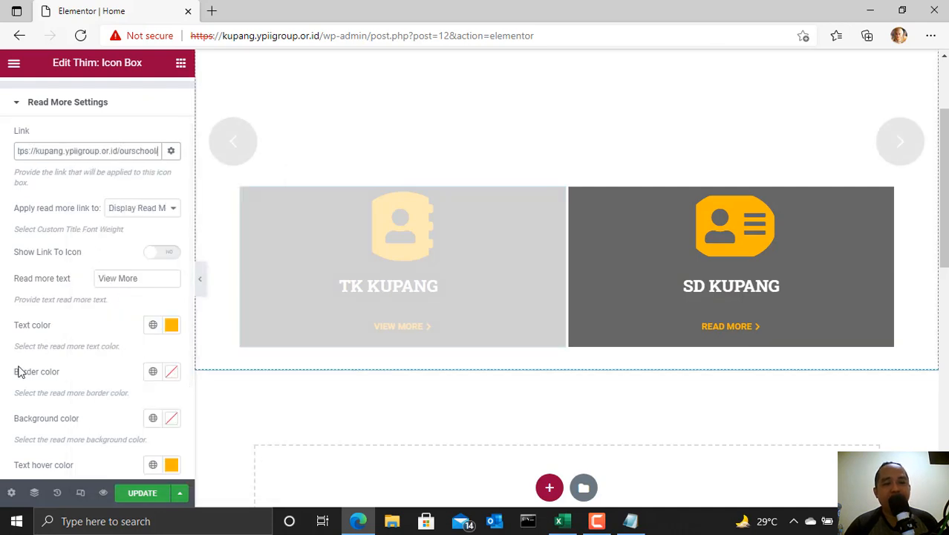
left_click(185, 344)
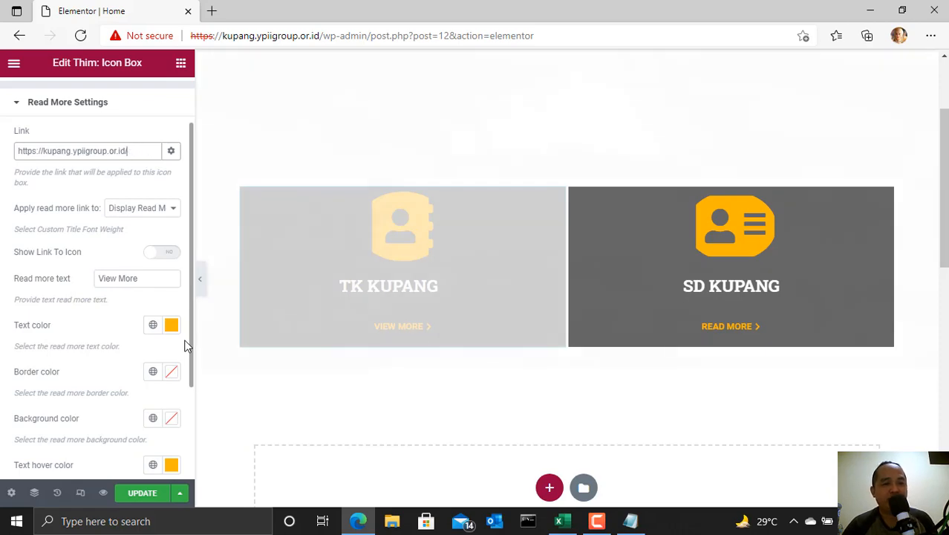
Step: Clear the pasted address from the TK Kupang box's link and fill in random placeholder letters ending in "dasdad"
key("BackSpace")
key("BackSpace")
key("BackSpace")
key("BackSpace")
key("BackSpace")
key("BackSpace")
key("BackSpace")
key("BackSpace")
key("BackSpace")
key("BackSpace")
key("BackSpace")
key("BackSpace")
key("BackSpace")
key("BackSpace")
key("BackSpace")
key("BackSpace")
key("BackSpace")
key("BackSpace")
key("BackSpace")
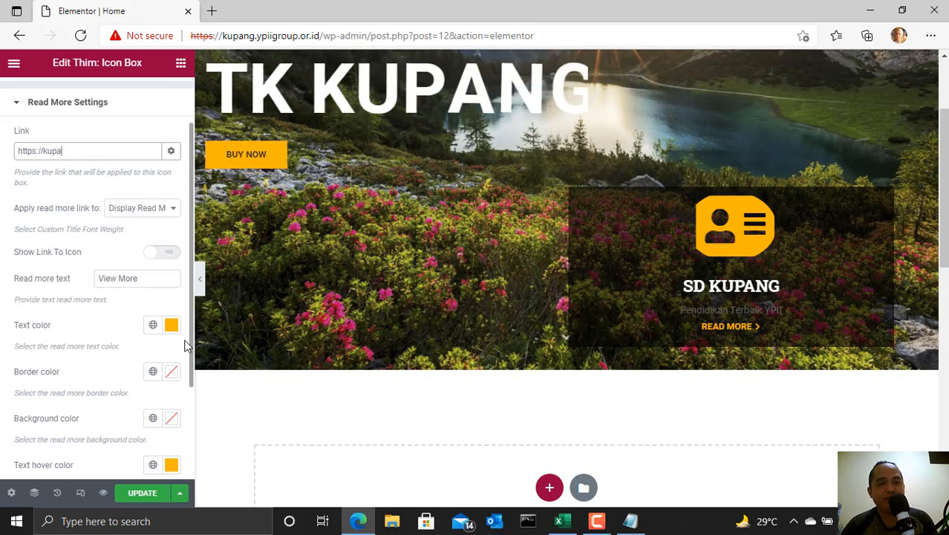
key("BackSpace")
key("BackSpace")
key("BackSpace")
key("BackSpace")
key("BackSpace")
key("BackSpace")
key("BackSpace")
key("BackSpace")
key("BackSpace")
key("BackSpace")
key("BackSpace")
key("BackSpace")
type("sssssssssssssssssssssdasdad")
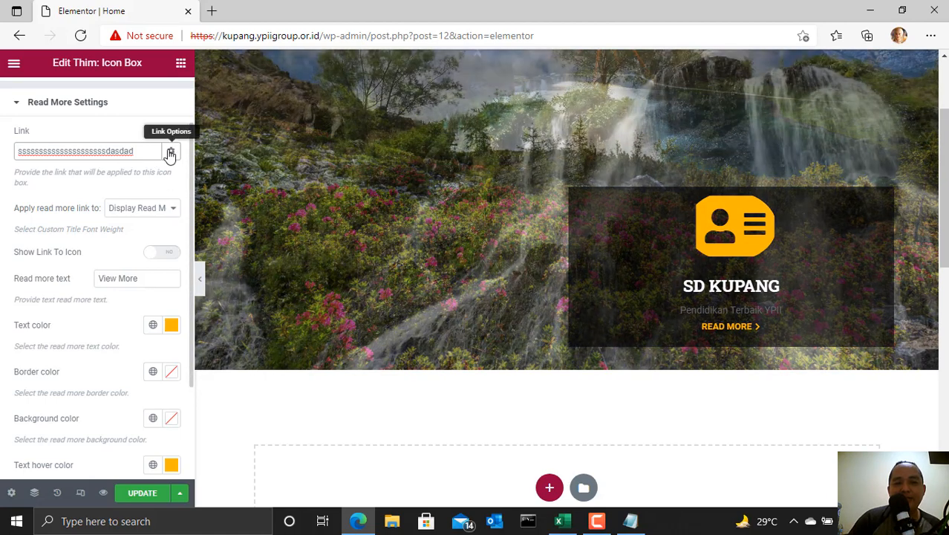
Step: Erase the placeholder letters and set the TK Kupang box's read more link to #
key("BackSpace")
key("BackSpace")
key("BackSpace")
key("BackSpace")
key("BackSpace")
key("BackSpace")
key("BackSpace")
key("BackSpace")
key("BackSpace")
key("BackSpace")
key("BackSpace")
key("BackSpace")
key("BackSpace")
key("BackSpace")
key("BackSpace")
key("BackSpace")
key("BackSpace")
key("BackSpace")
key("BackSpace")
key("BackSpace")
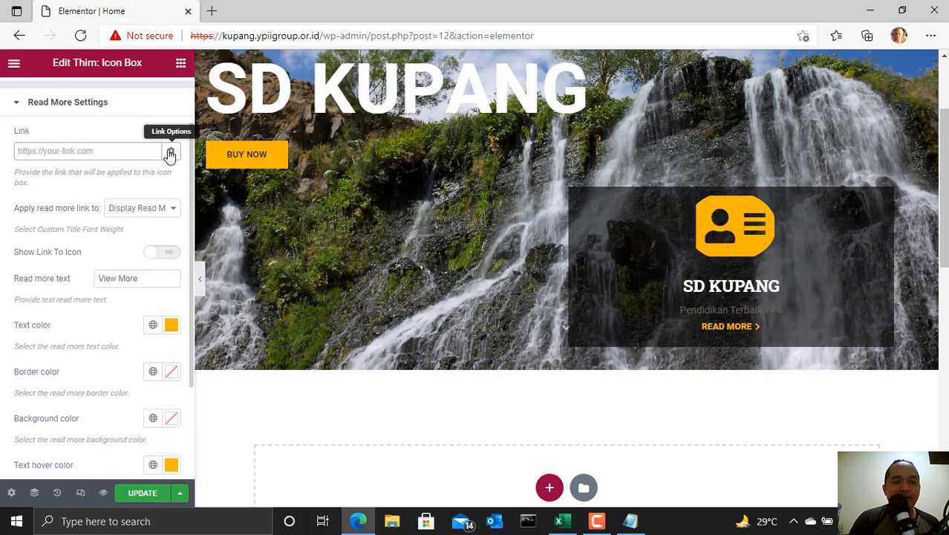
type("#")
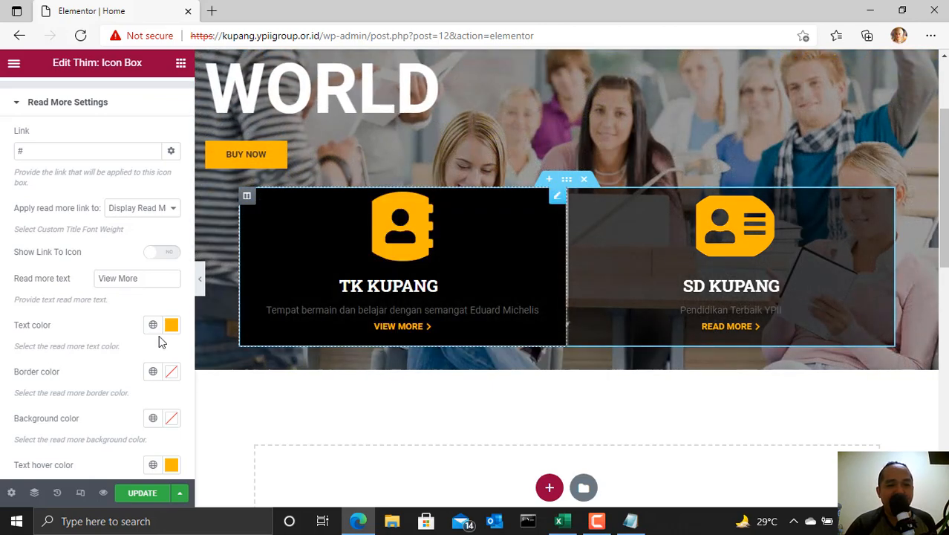
Step: Set the TK Kupang box's description color to #FFFCFC in its heading settings and update the home page
scroll(71, 334, "up", 2)
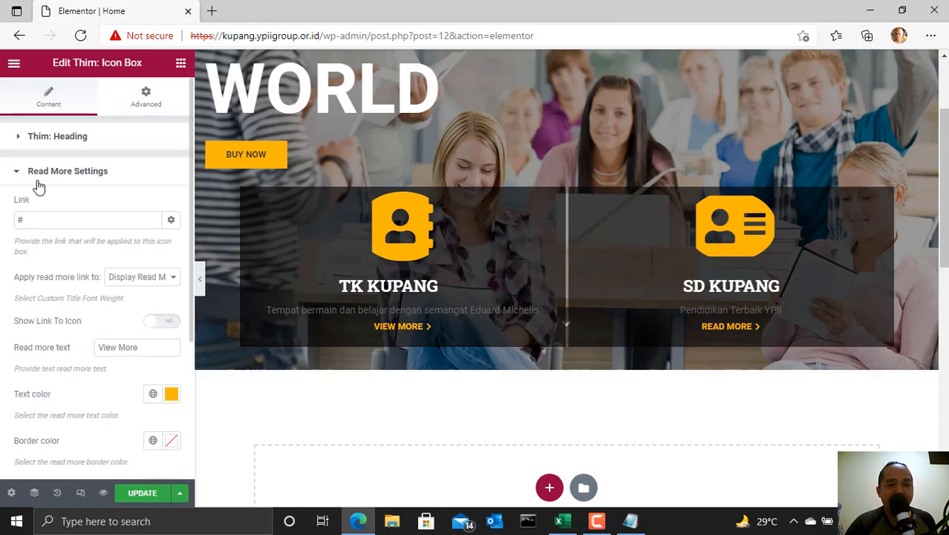
left_click(21, 138)
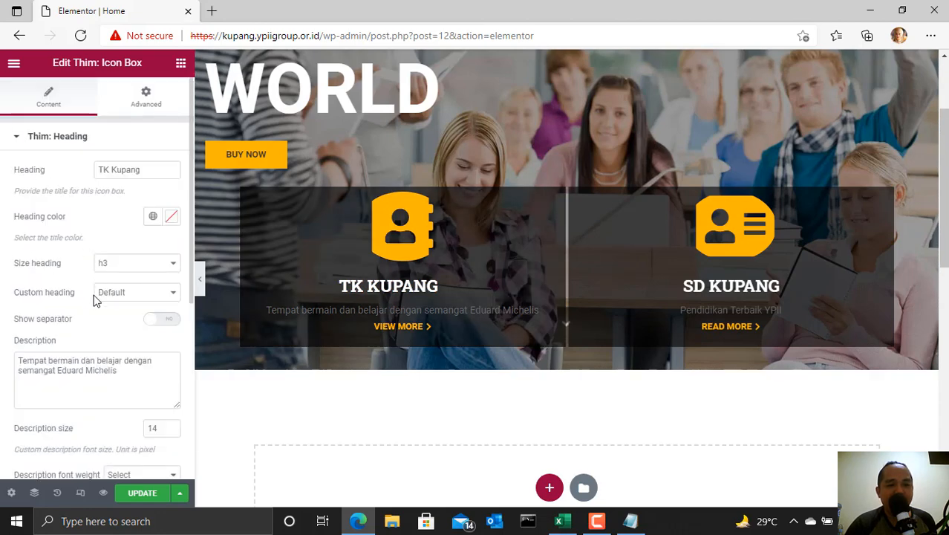
left_click(89, 364)
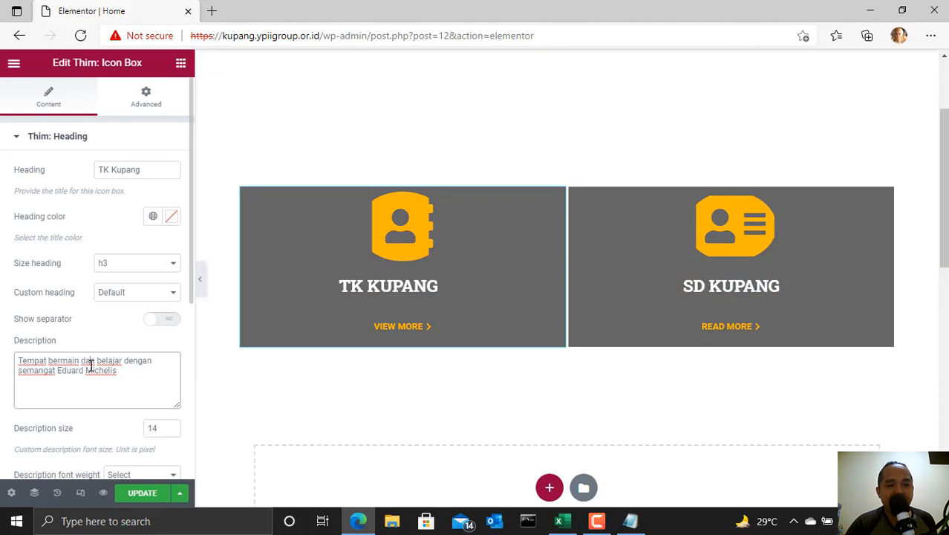
scroll(90, 364, "down", 2)
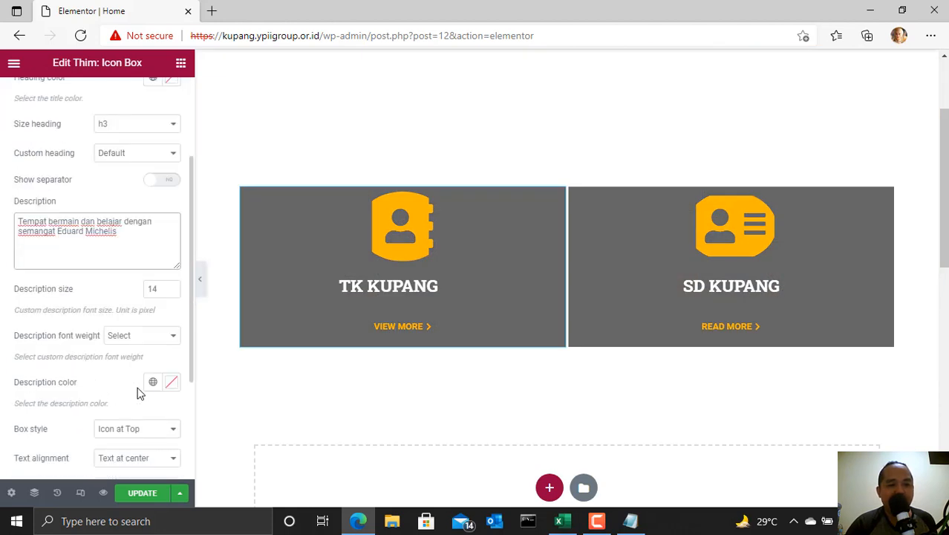
left_click(175, 384)
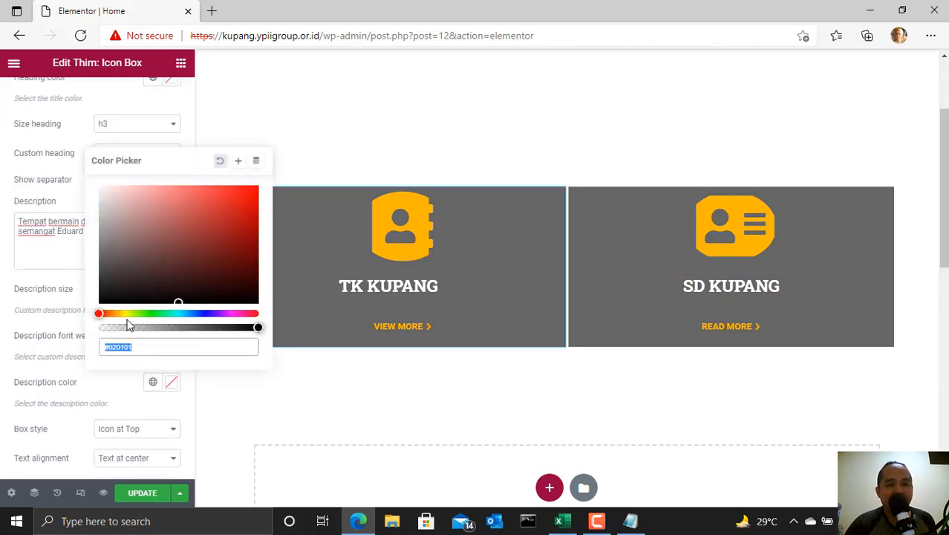
type("#FFFCFC")
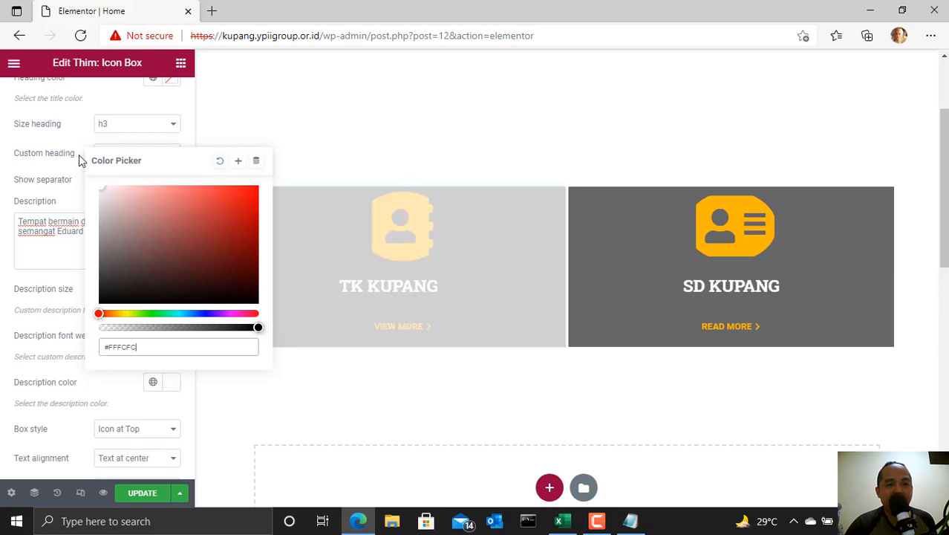
left_click(52, 390)
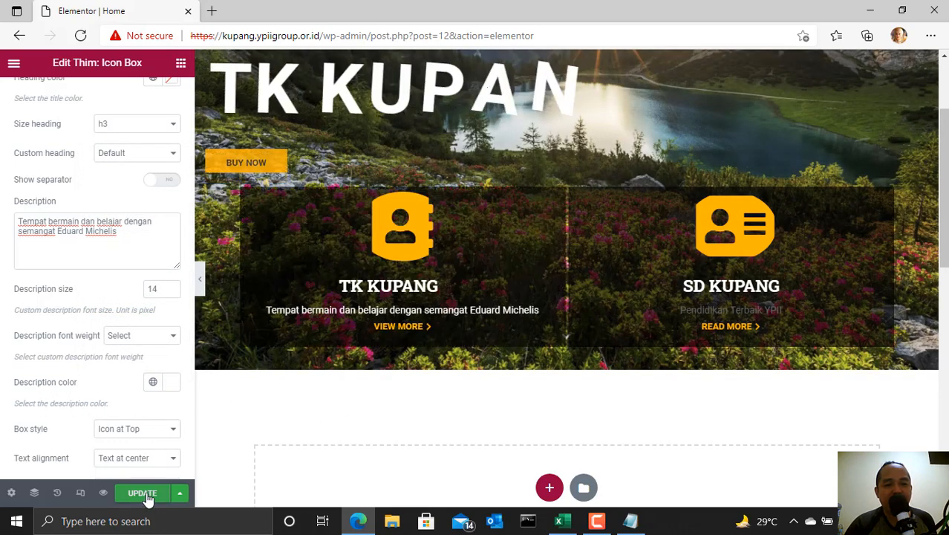
left_click(145, 491)
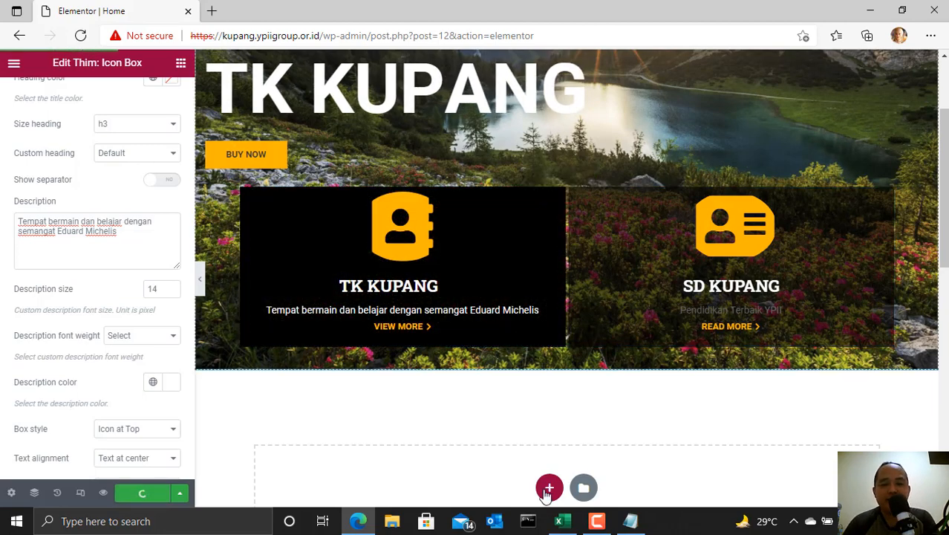
Step: Check the training schedule in Excel, return to Elementor, and examine the Our People and About Us submenus in the page preview
left_click(566, 524)
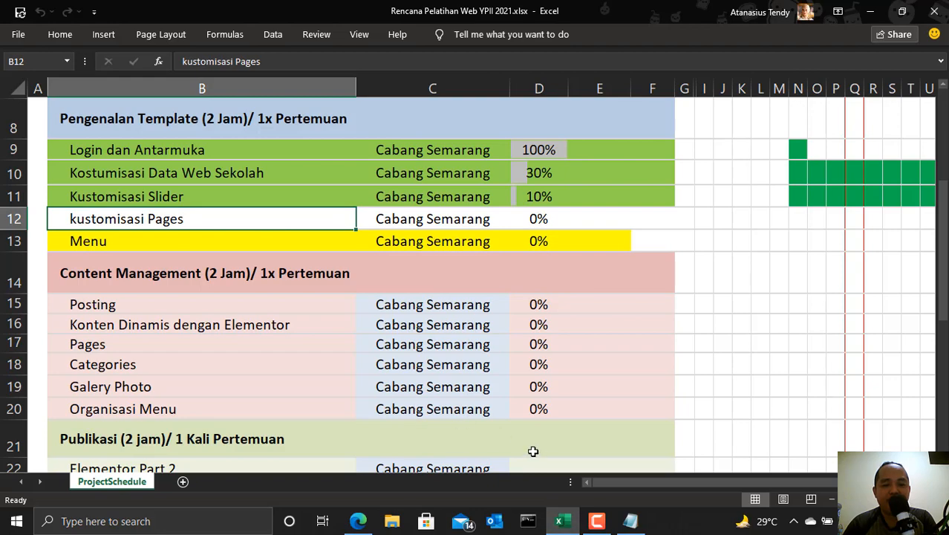
left_click(871, 11)
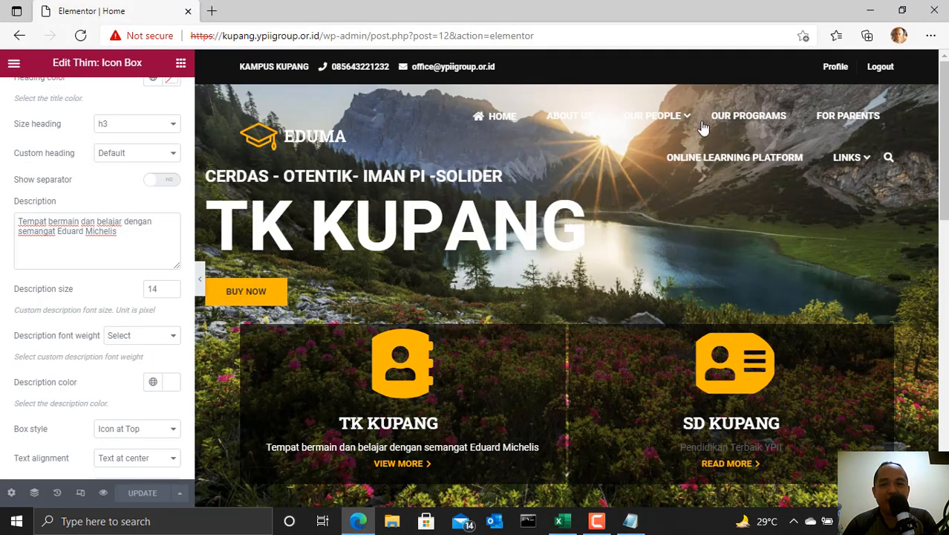
mouse_move(691, 140)
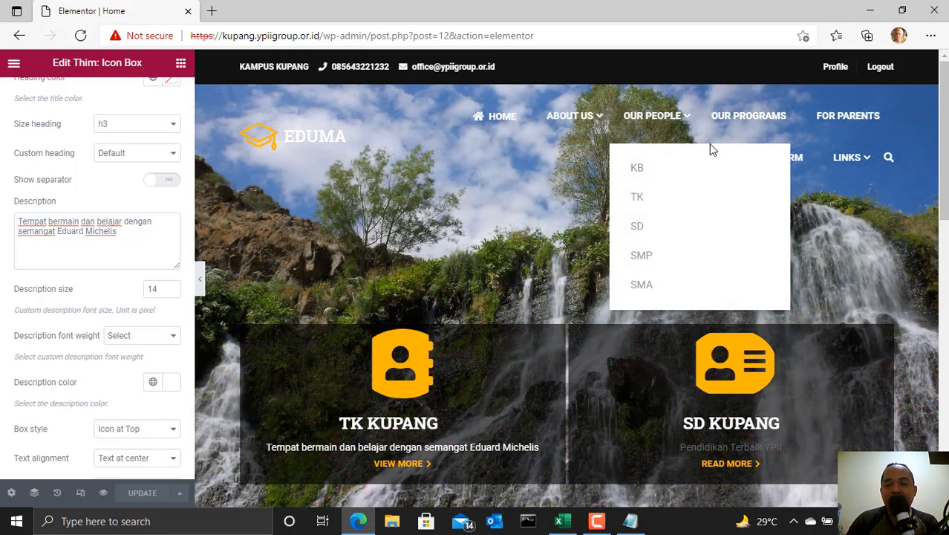
mouse_move(572, 119)
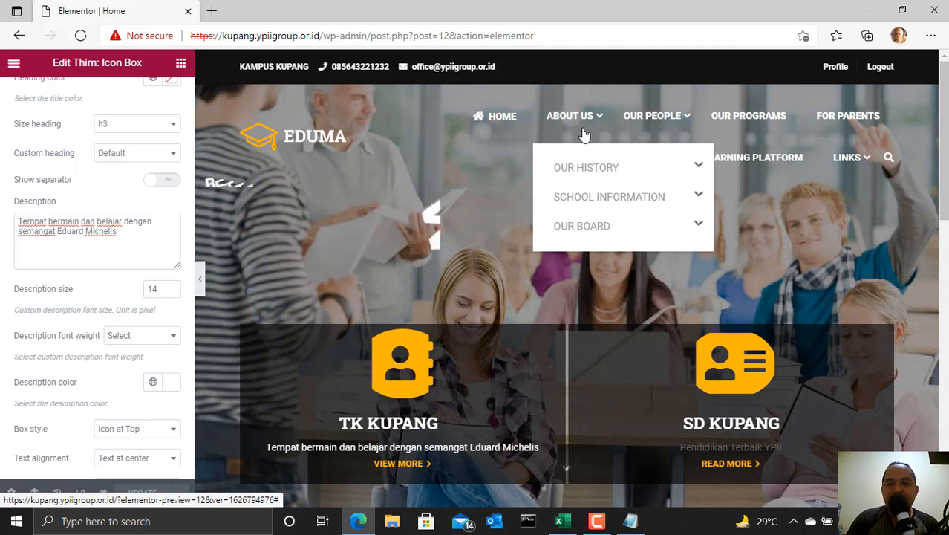
mouse_move(859, 162)
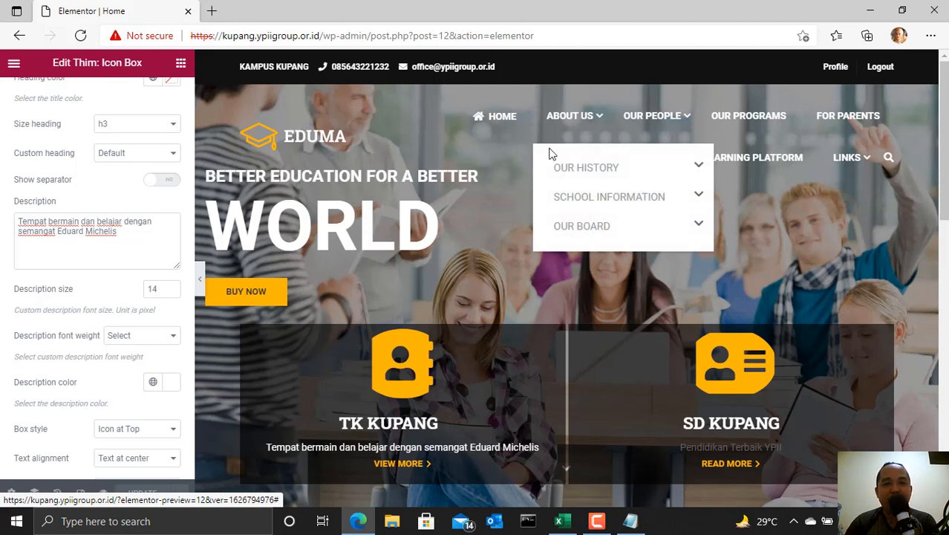
mouse_move(609, 182)
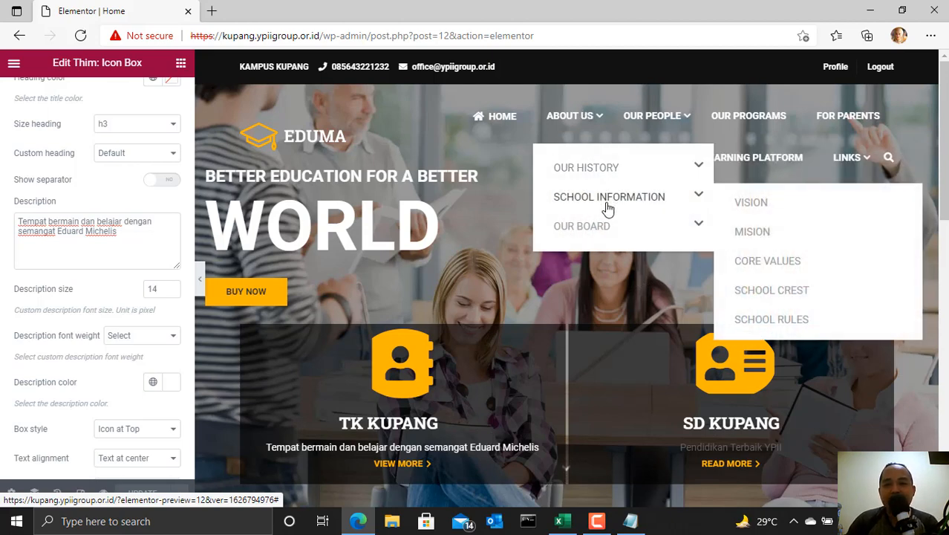